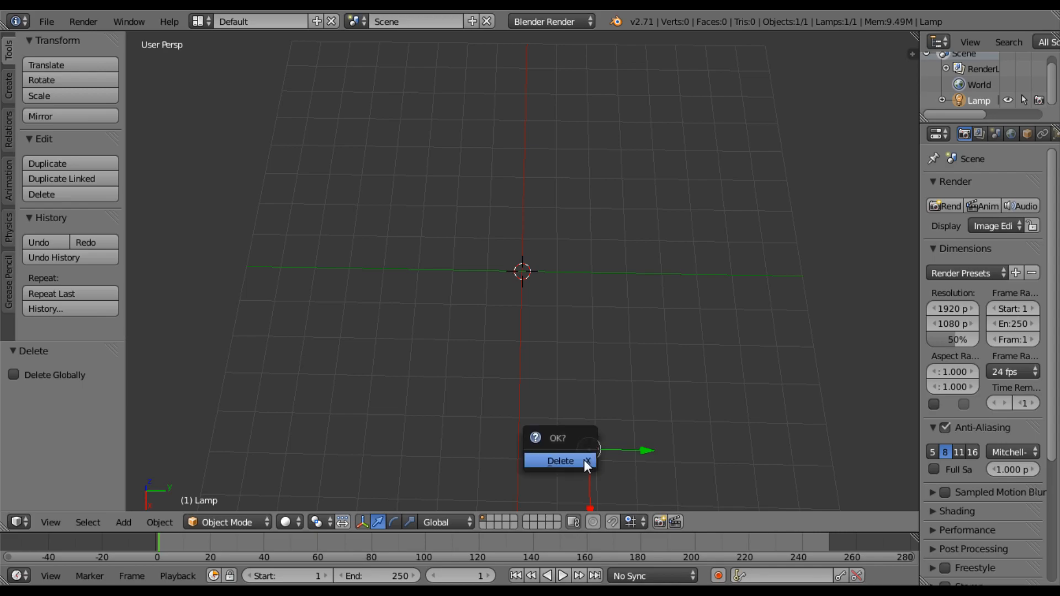
Delete the lamp from the scene.
click(584, 460)
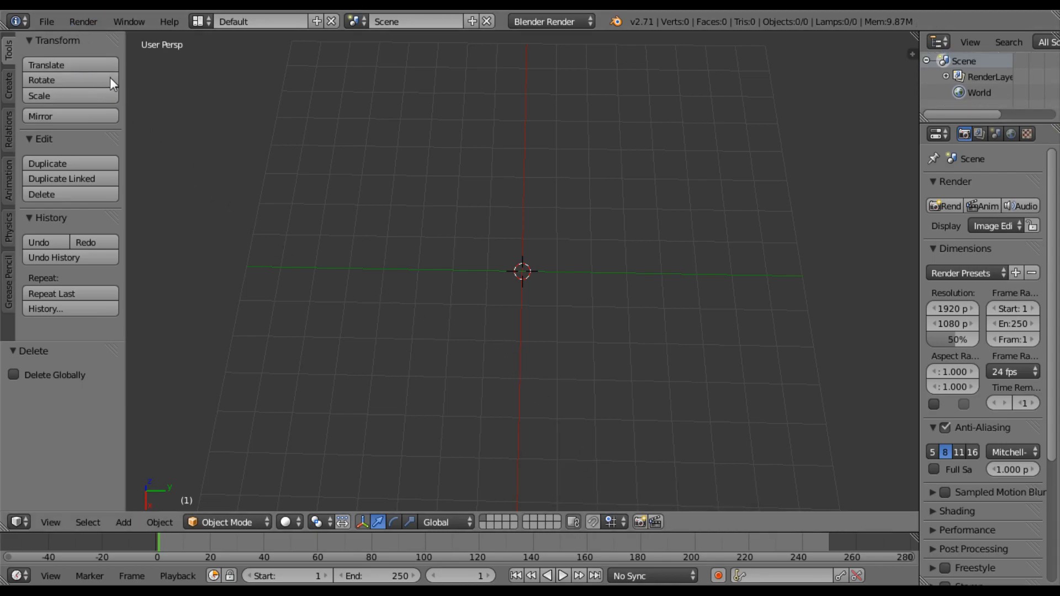
Add a Bezier circle and move it about 6.24 units along the Y axis.
key(shift+a)
mouse_move(330, 236)
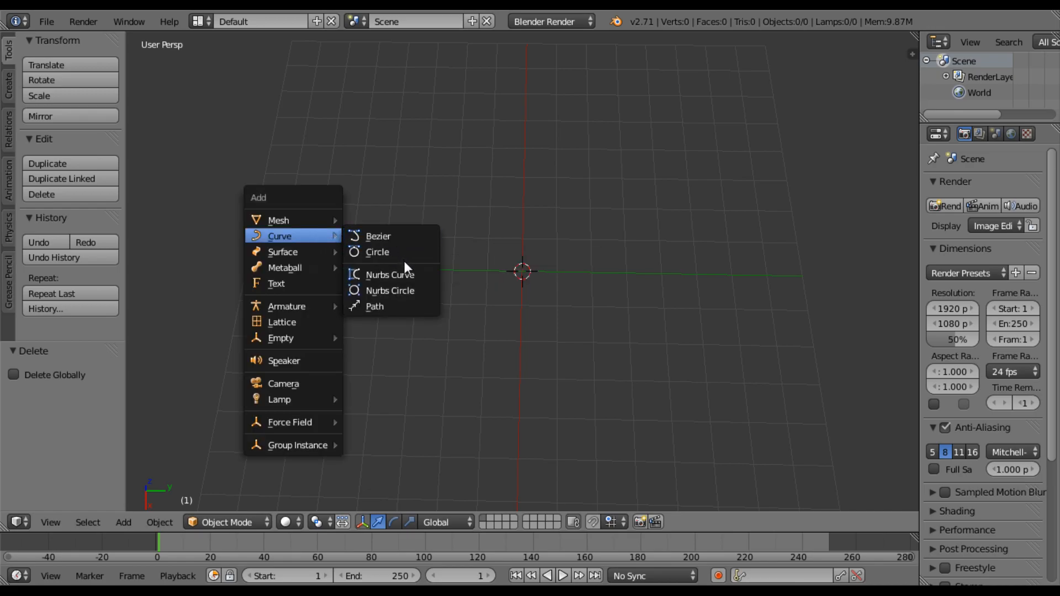
click(402, 255)
drag(575, 276, 796, 258)
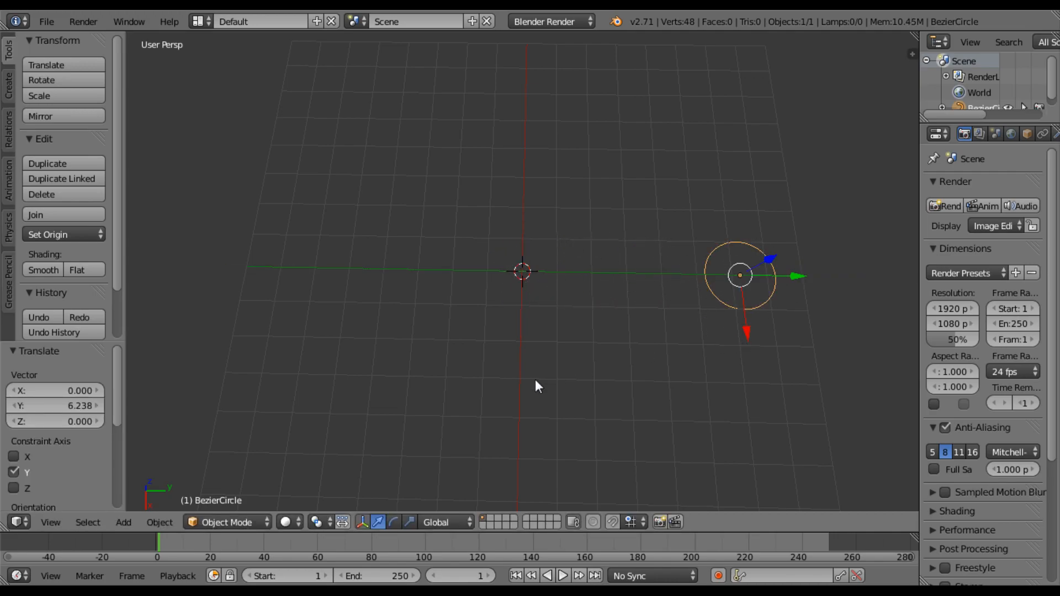
Try to scale the Bezier circle by about 1.16 along the X axis, and undo the scaling.
click(410, 524)
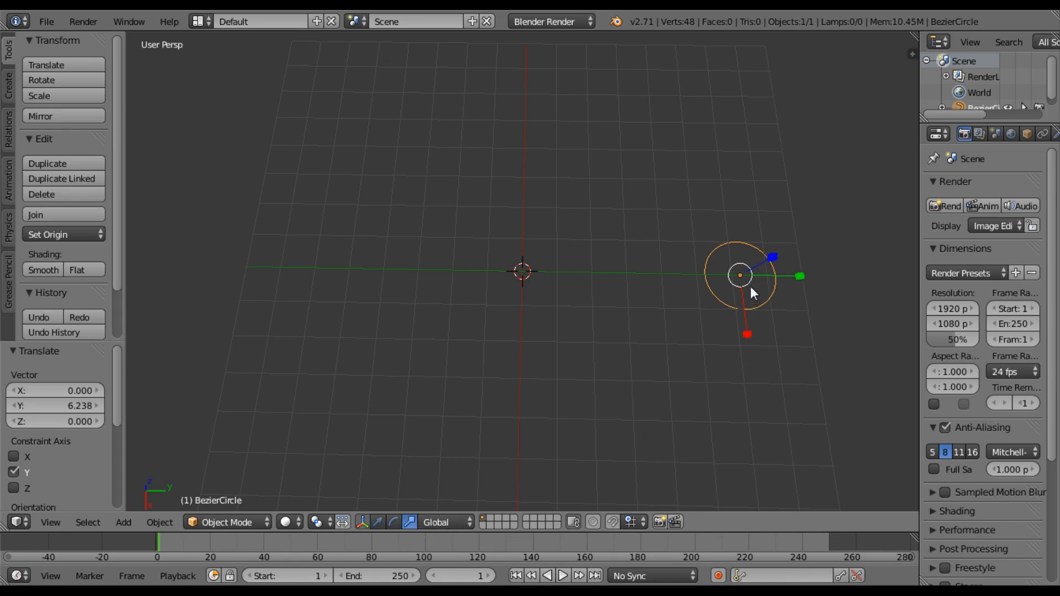
mouse_move(750, 269)
mouse_down()
mouse_move(733, 274)
mouse_move(766, 305)
mouse_move(743, 281)
mouse_up()
mouse_move(747, 334)
mouse_down()
mouse_move(741, 314)
mouse_move(753, 329)
mouse_up()
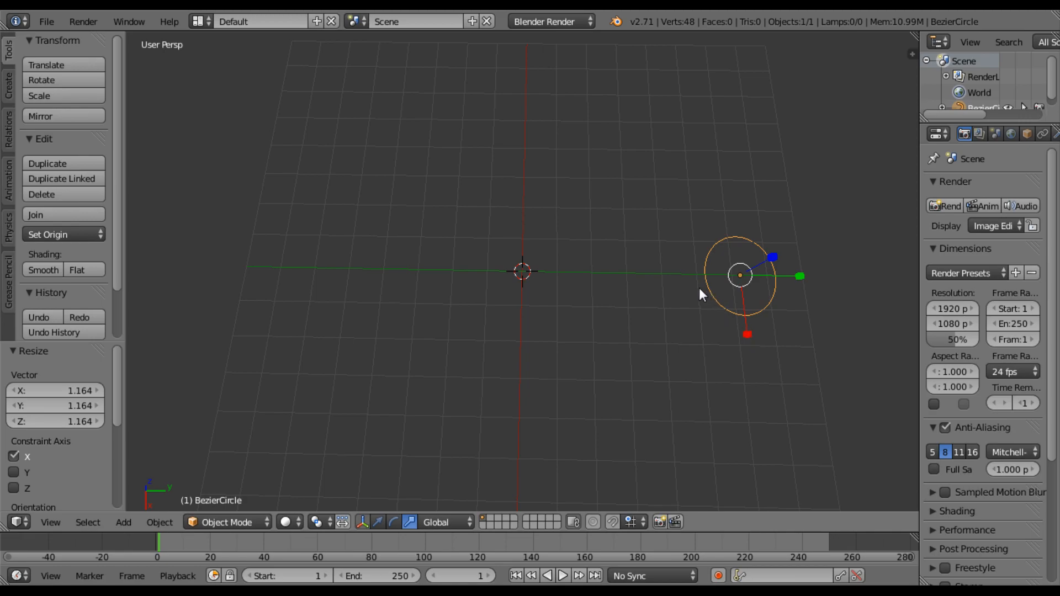
key(ctrl+z)
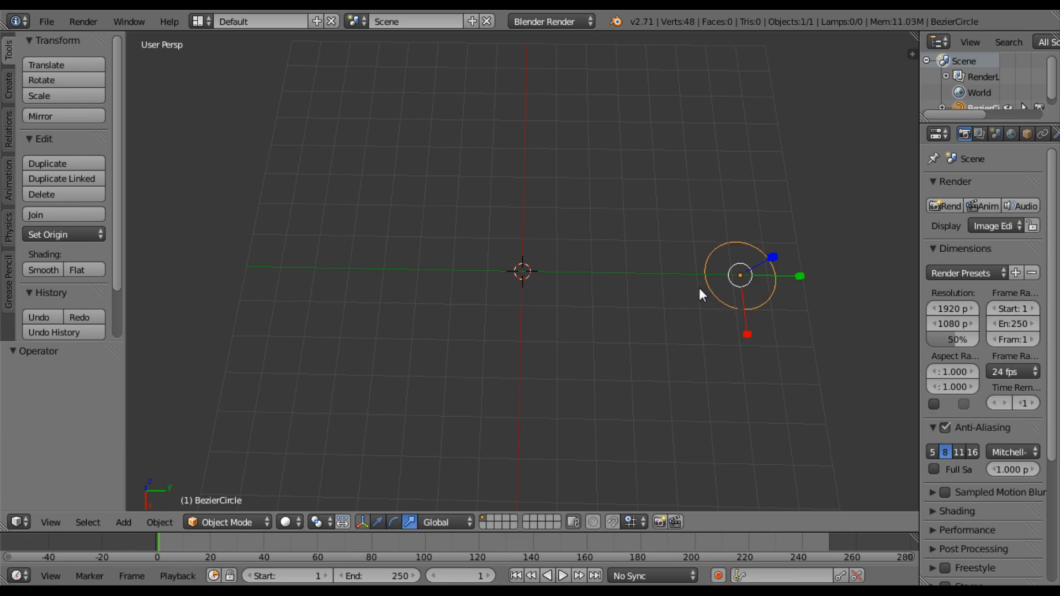
Delete the Bezier circle from the scene.
scroll(711, 244, up, 3)
scroll(712, 247, down, 2)
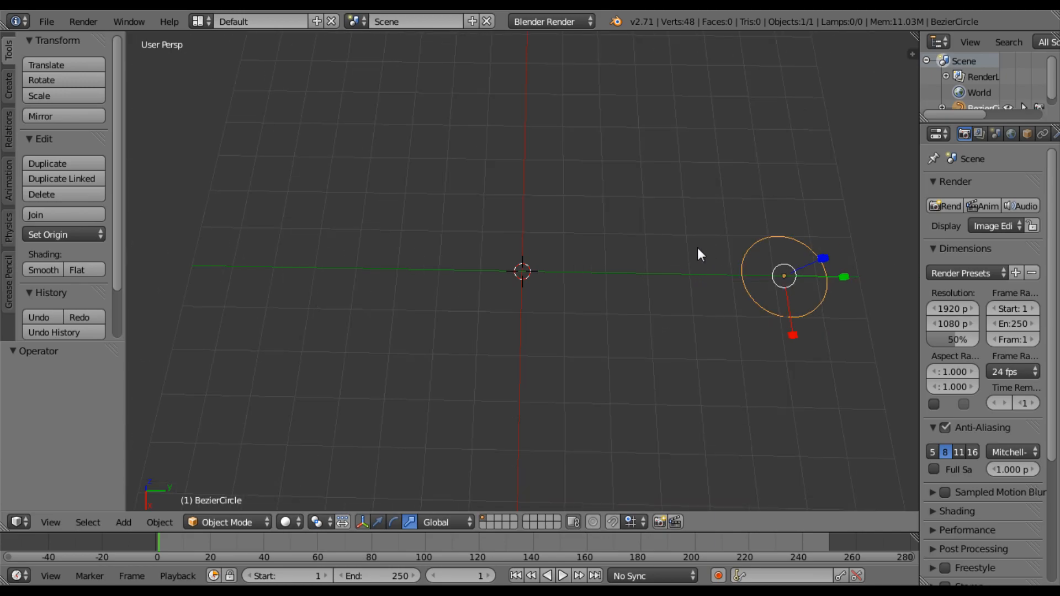
key(x)
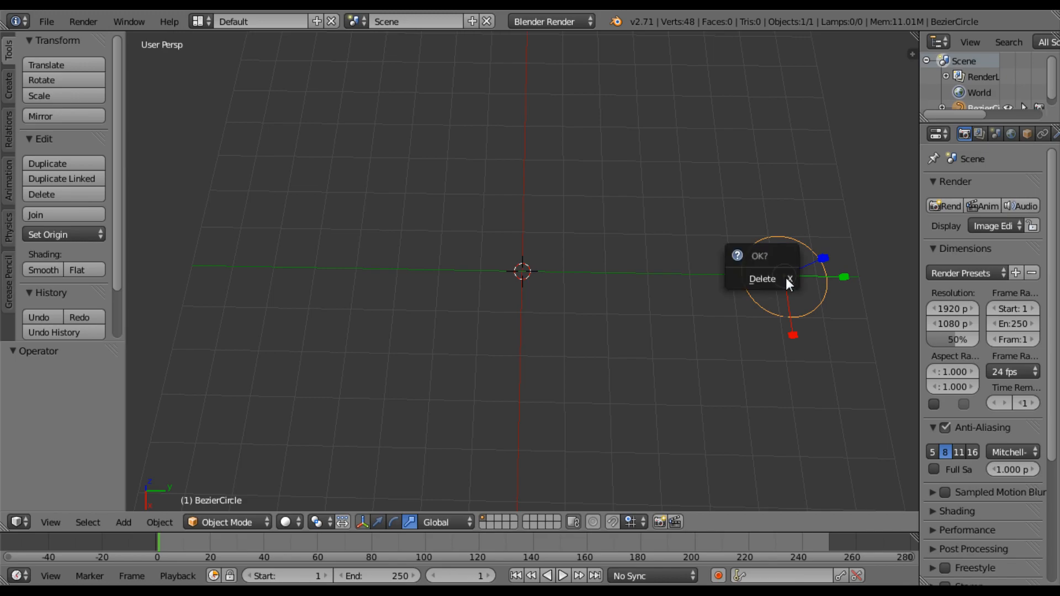
click(786, 277)
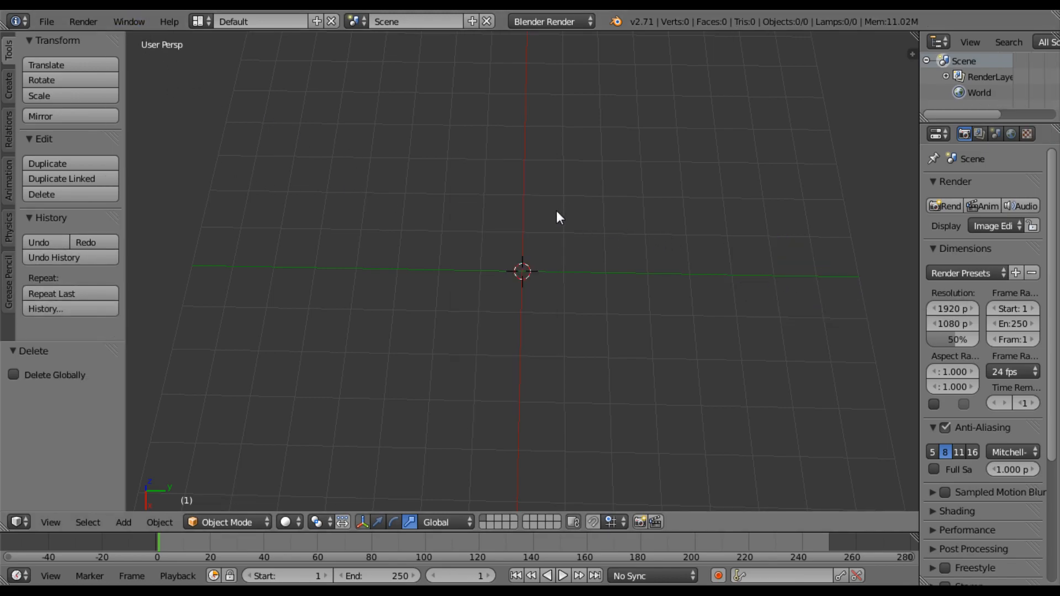
key(shift+a)
mouse_move(510, 209)
click(599, 210)
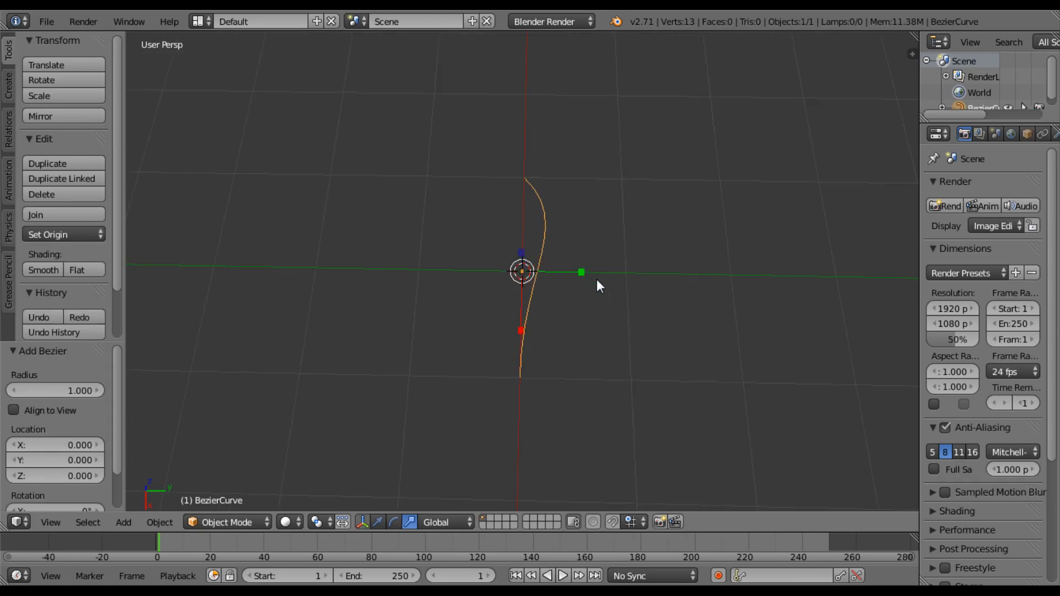
key(ctrl+z)
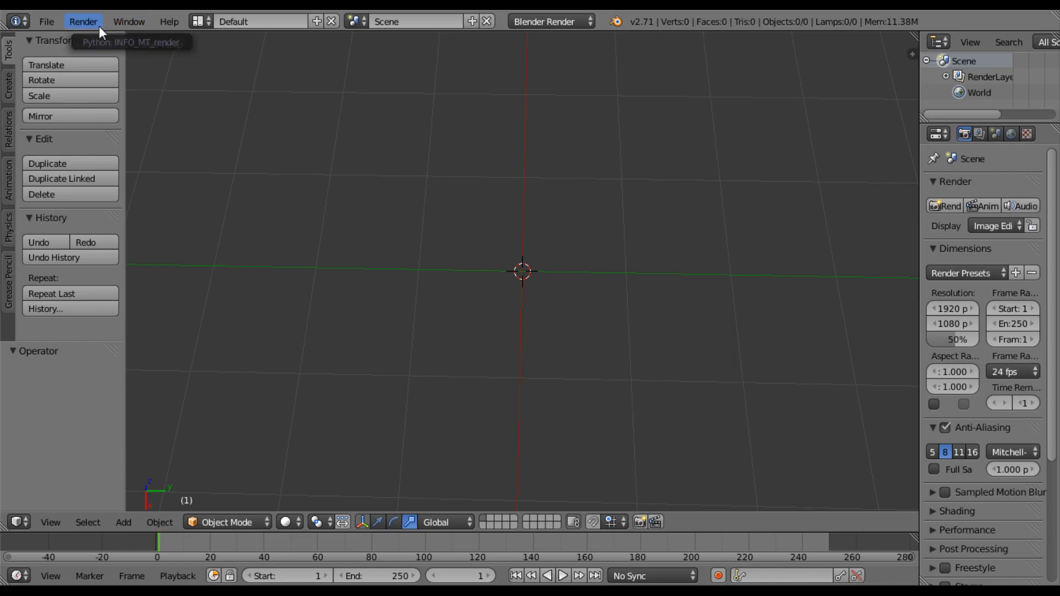
Add a Bezier circle and move it along the positive Y axis to near the edge of the grid.
key(shift+a)
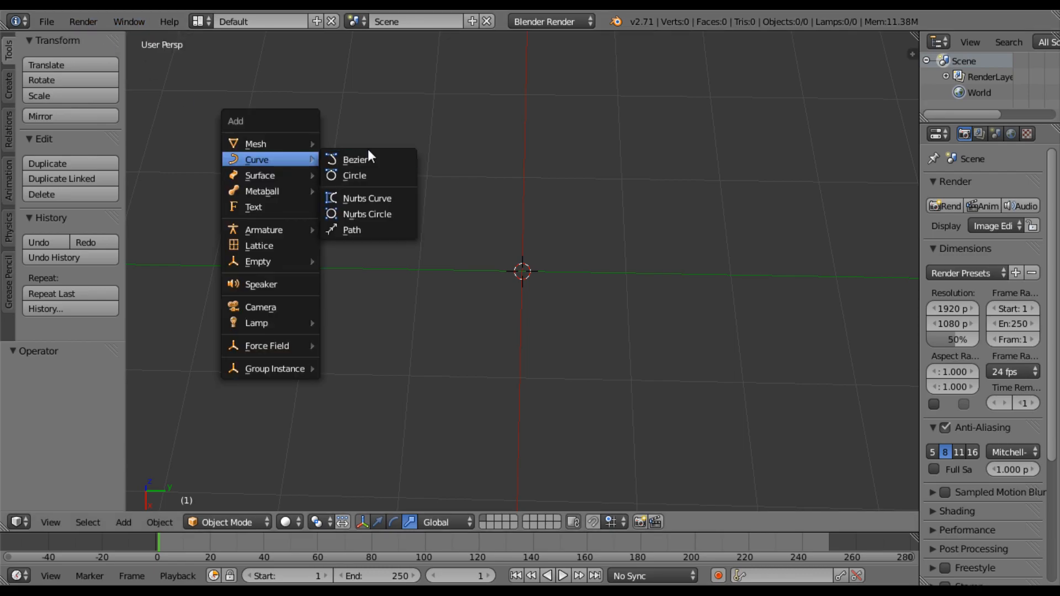
click(374, 173)
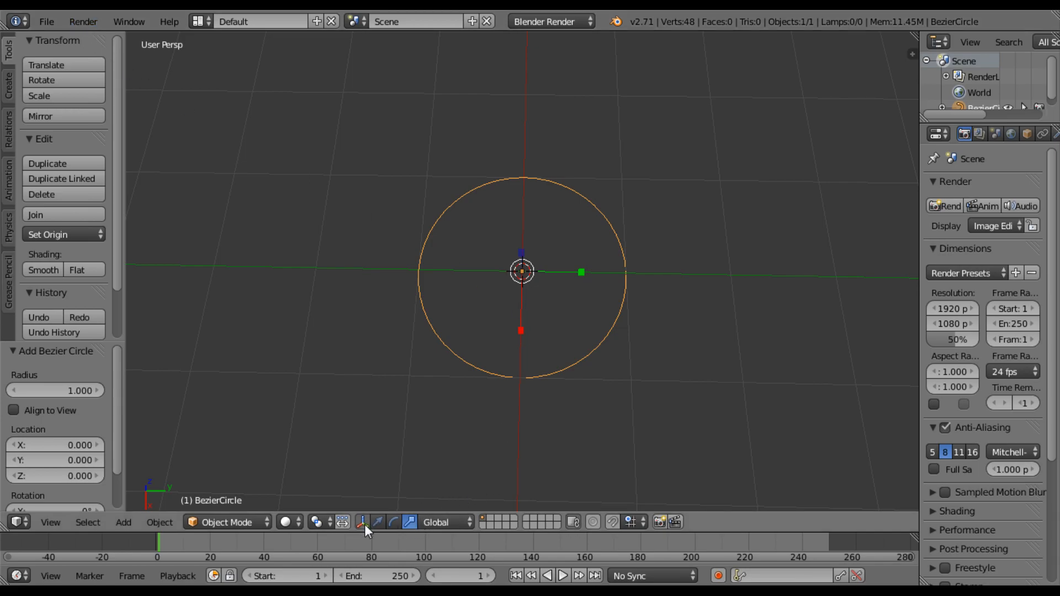
click(380, 524)
drag(580, 264, 144, 270)
scroll(808, 248, down, 5)
drag(717, 266, 825, 279)
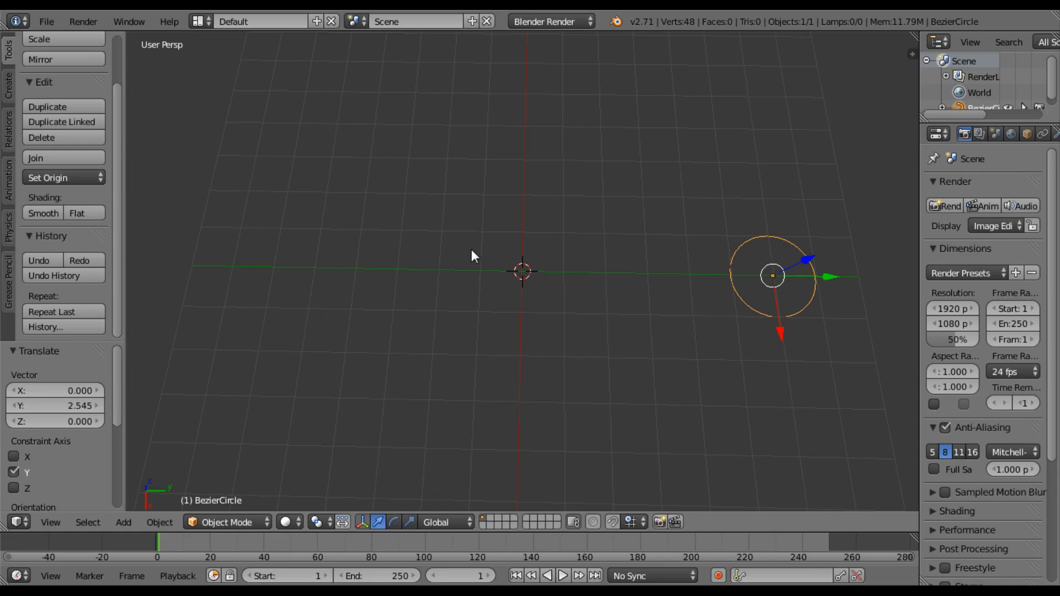
Add a Path curve and move it about -1.1 units along the Y axis.
key(shift+a)
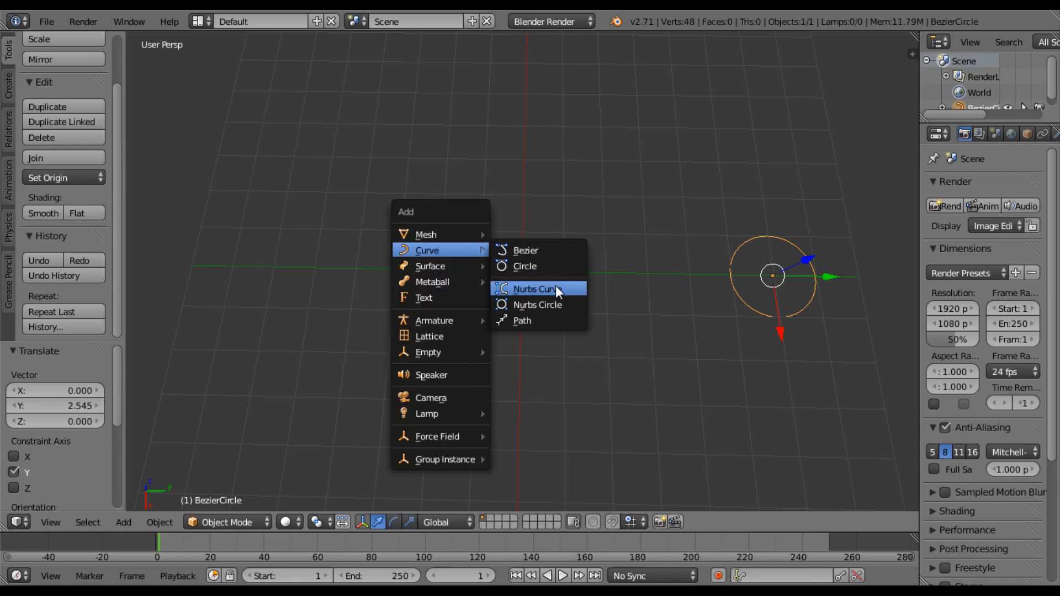
click(539, 320)
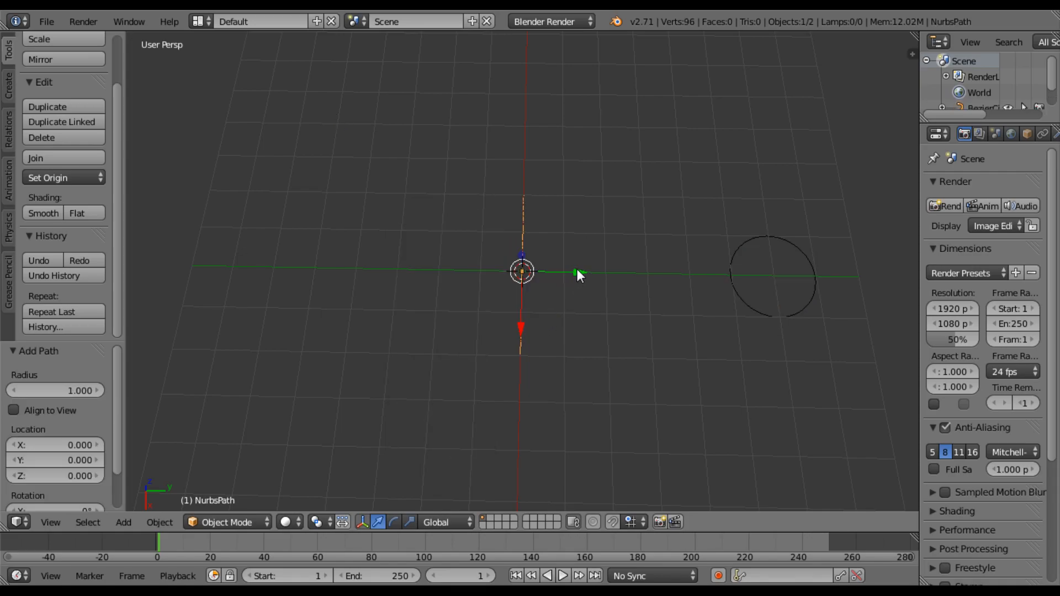
drag(577, 270, 532, 269)
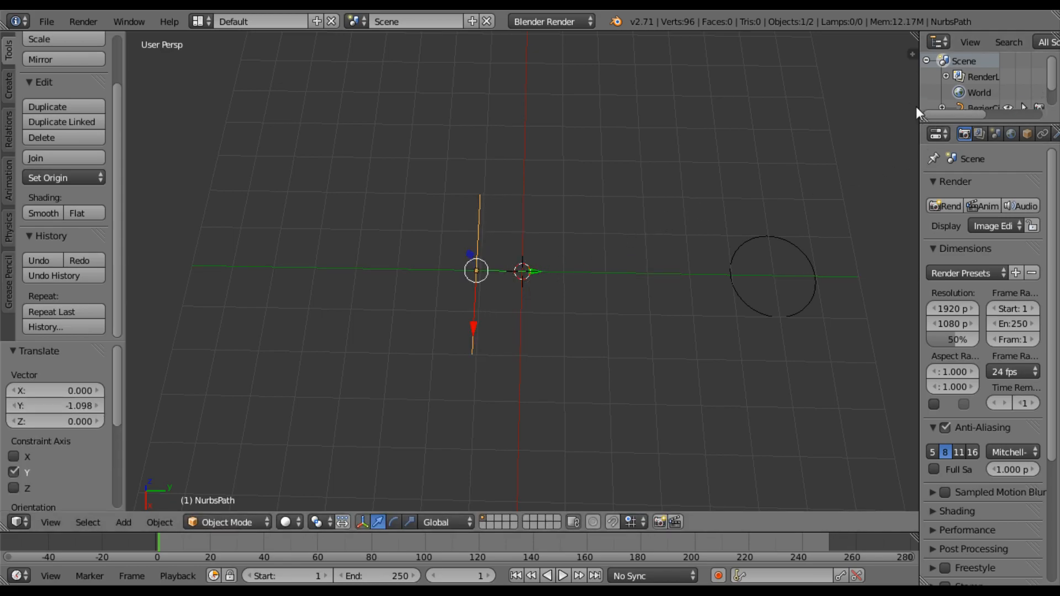
Put the path into Edit Mode and rename it to "NurbsPath shape".
drag(916, 107, 755, 107)
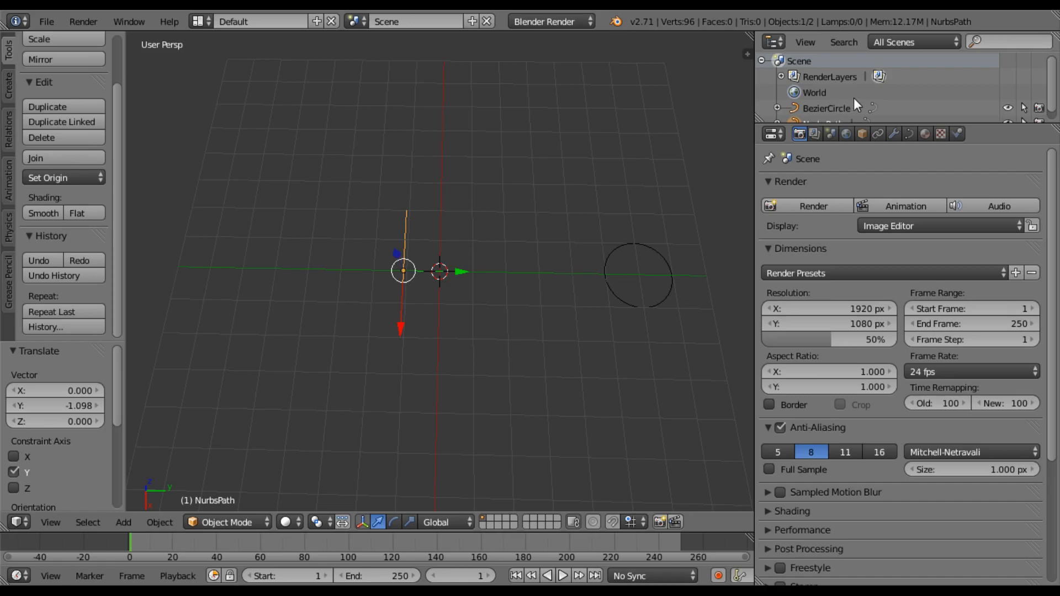
scroll(854, 98, down, 1)
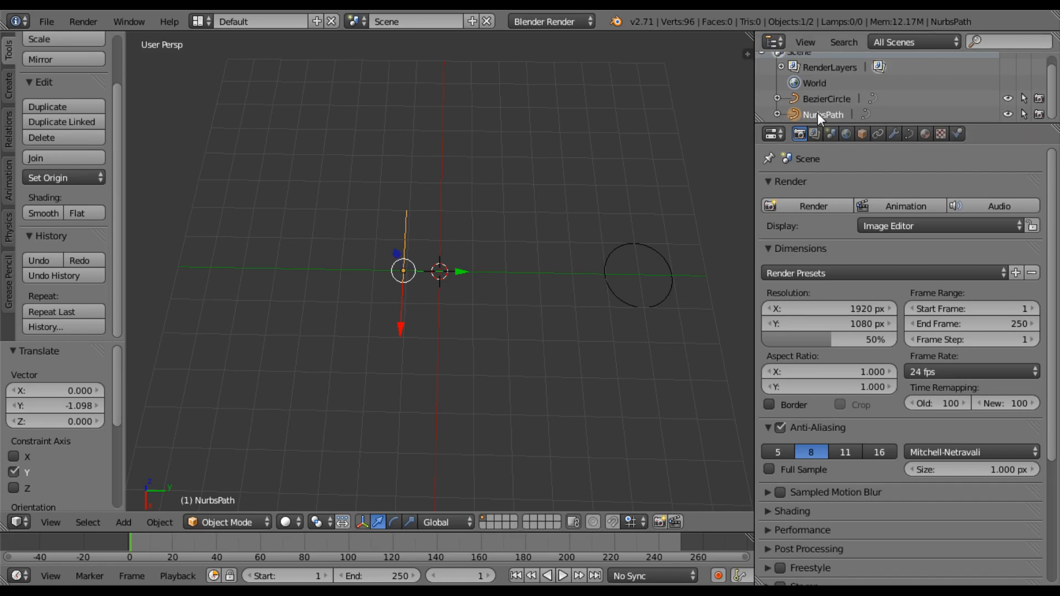
click(865, 114)
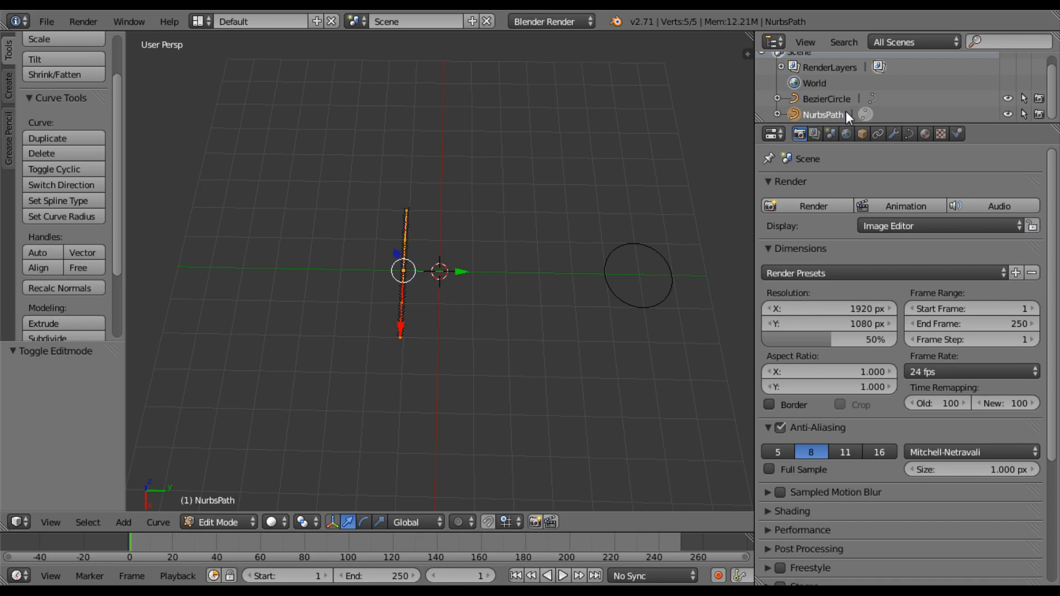
double_click(846, 112)
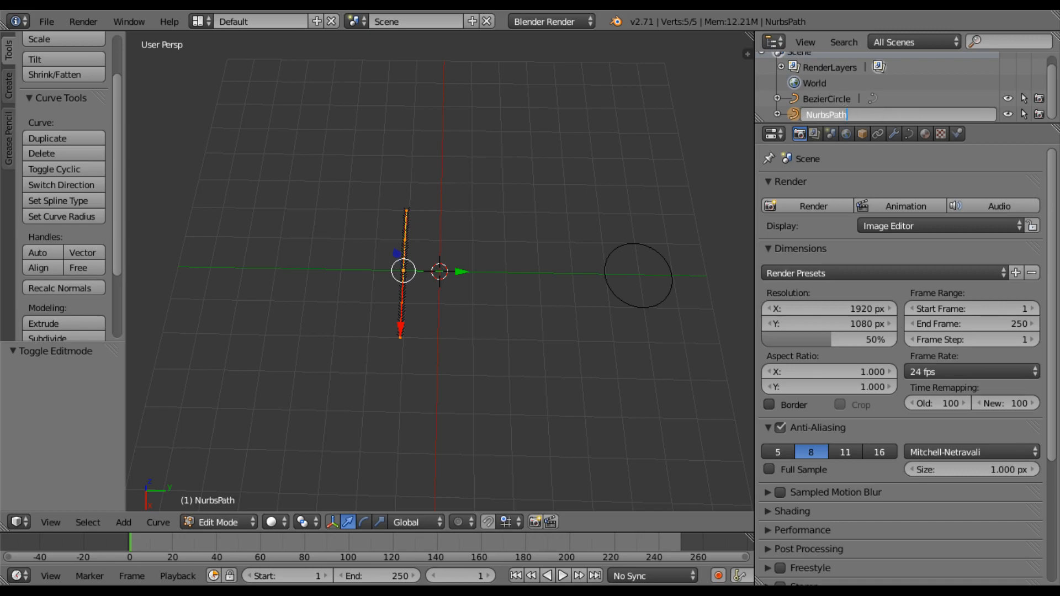
text(shape)
key(Return)
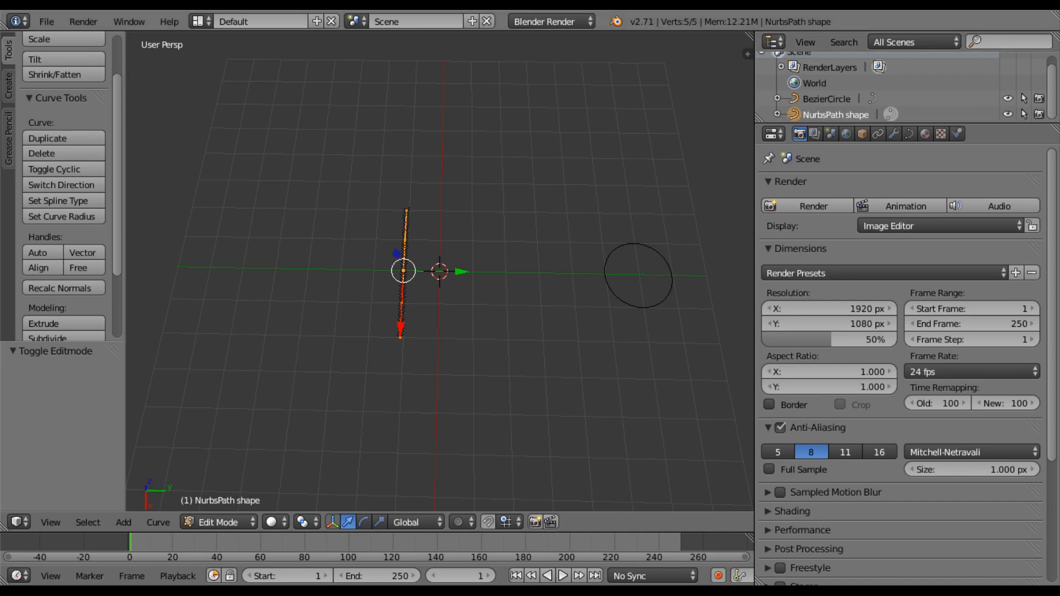
Set BezierCircle as the bevel object in the path's curve geometry settings.
scroll(875, 309, down, 3)
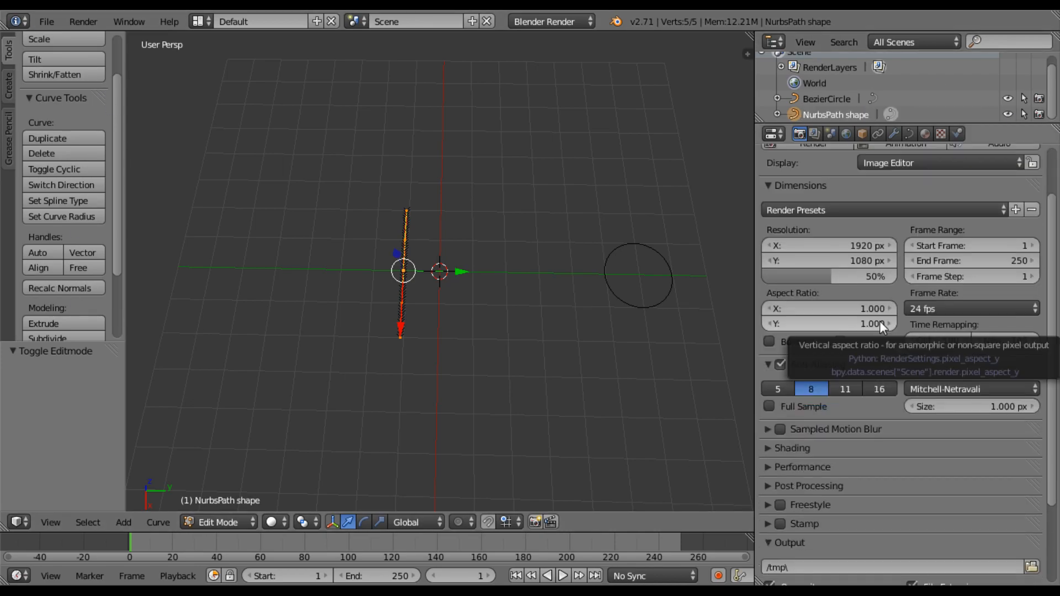
scroll(642, 246, up, 2)
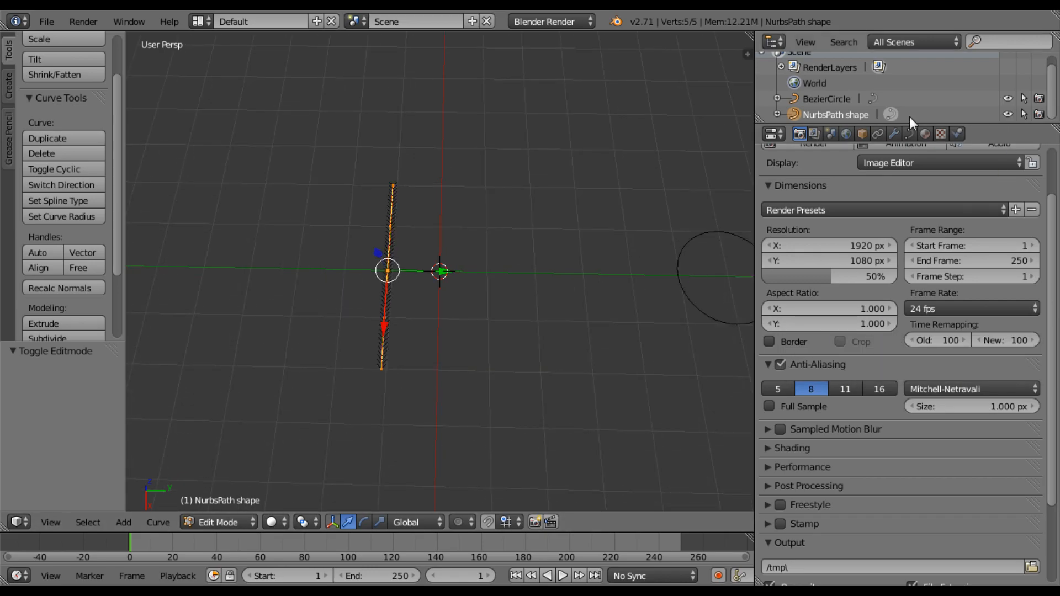
click(909, 133)
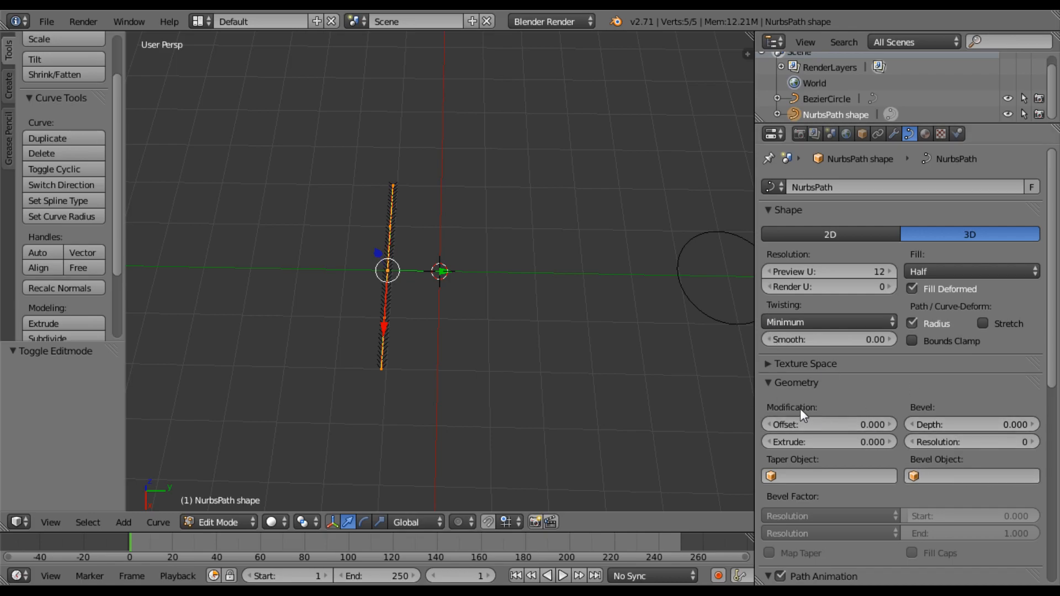
click(916, 476)
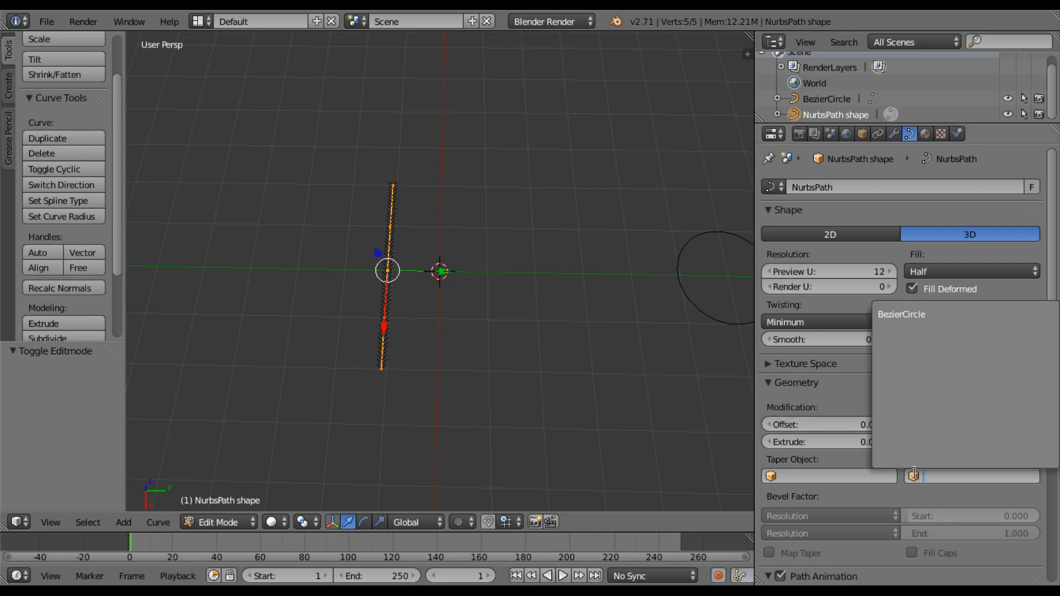
click(902, 316)
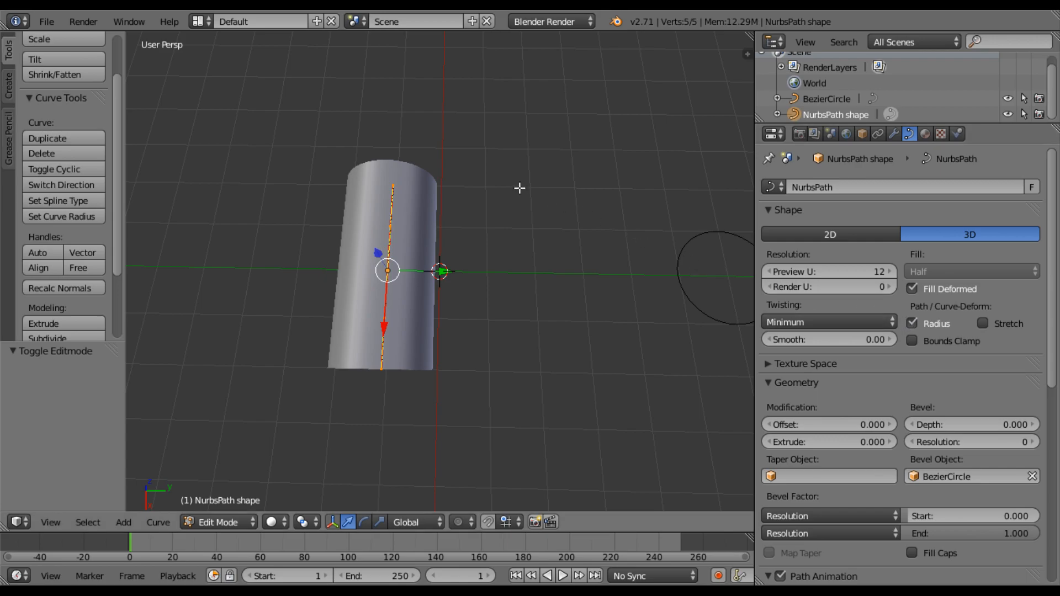
Lengthen the tube by moving the path's end point on the positive X side about 8.93 units along X.
scroll(509, 280, down, 3)
scroll(417, 371, up, 3)
right_click(381, 370)
key(g)
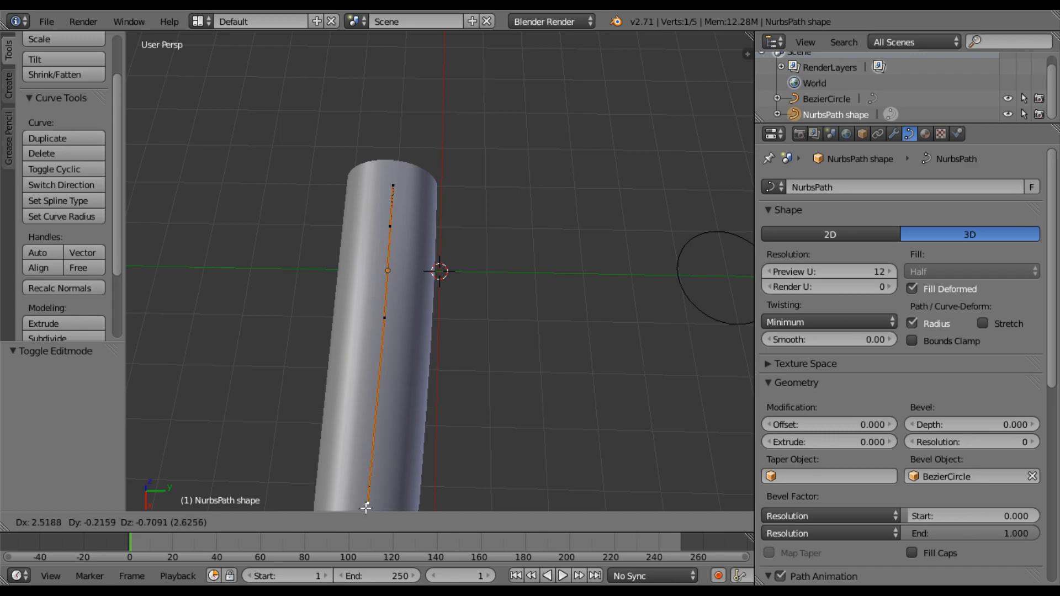
key(x)
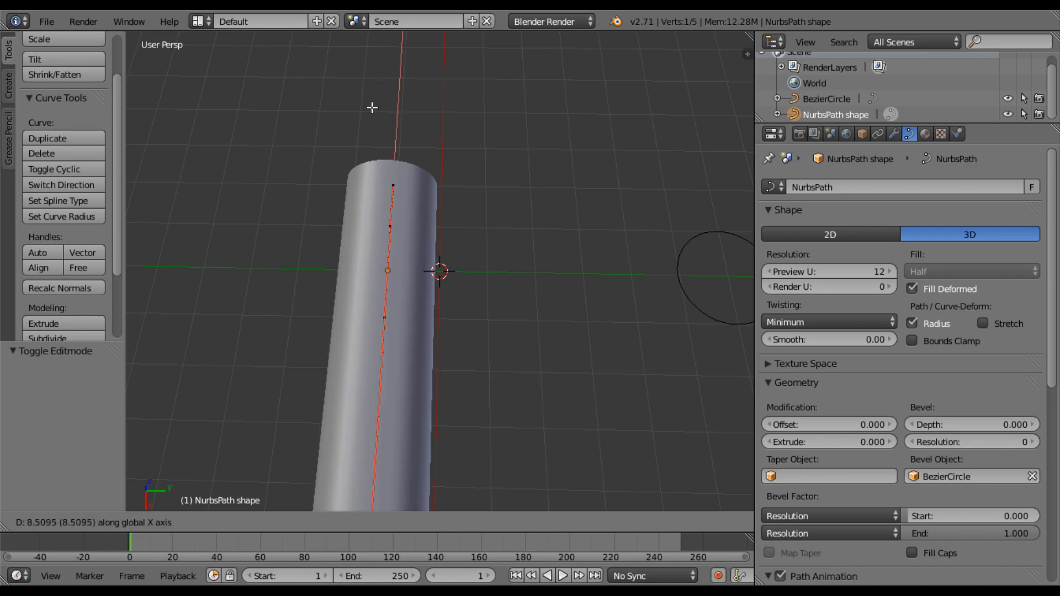
click(372, 158)
Extend the tube the other way by moving the path's opposite end point about -14.63 units along X.
scroll(438, 137, down, 3)
scroll(469, 123, up, 4)
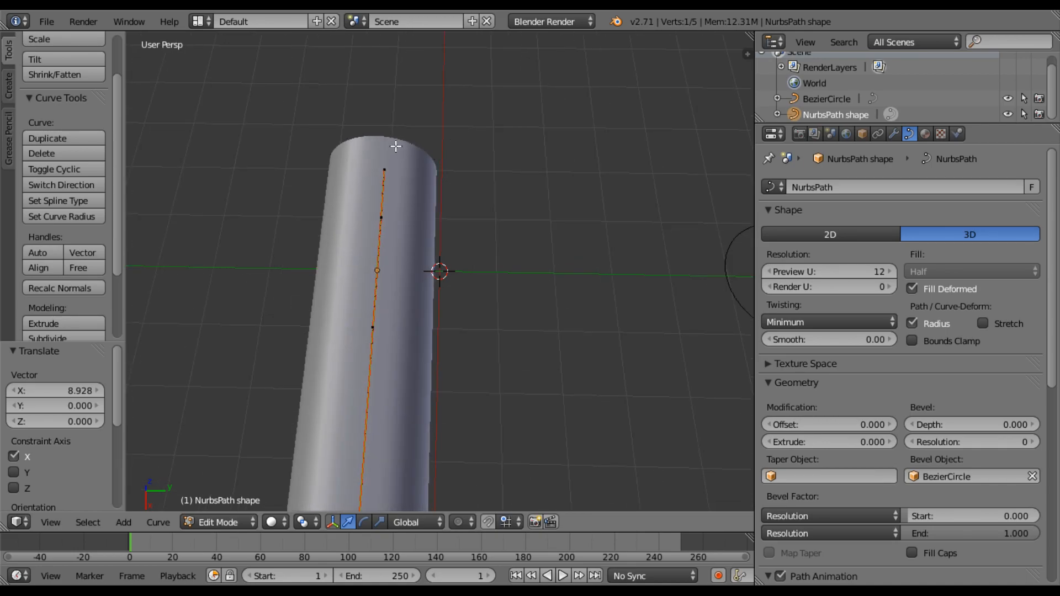
right_click(385, 169)
key(g)
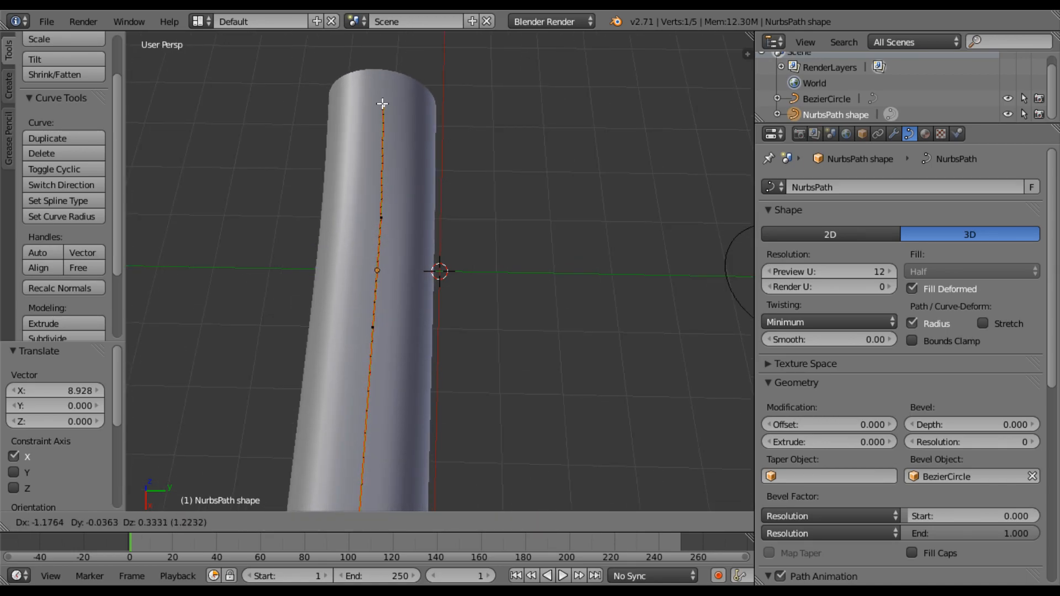
key(x)
click(430, 229)
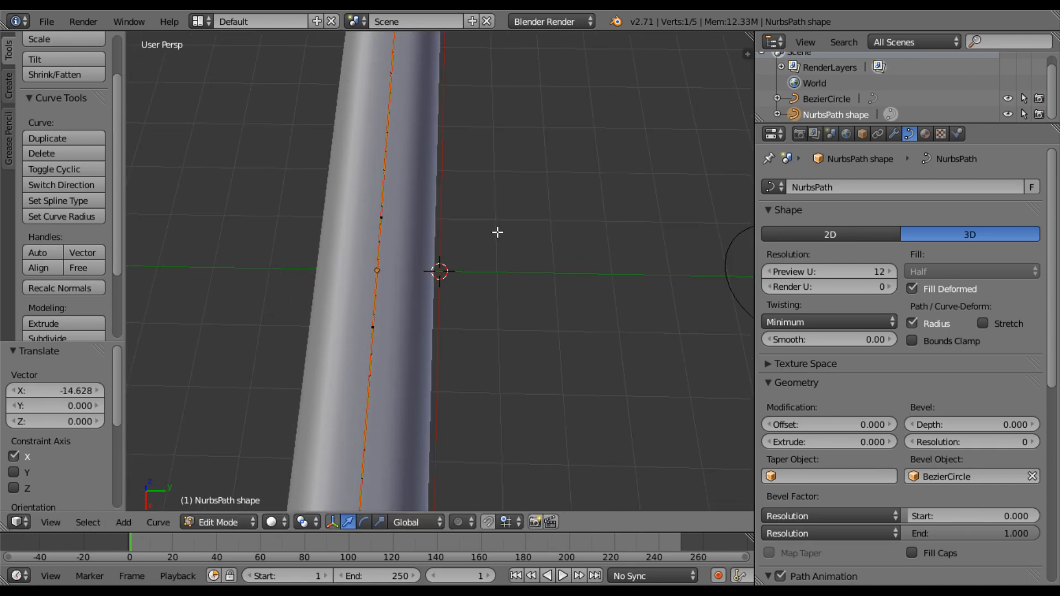
scroll(512, 246, down, 8)
scroll(514, 251, up, 1)
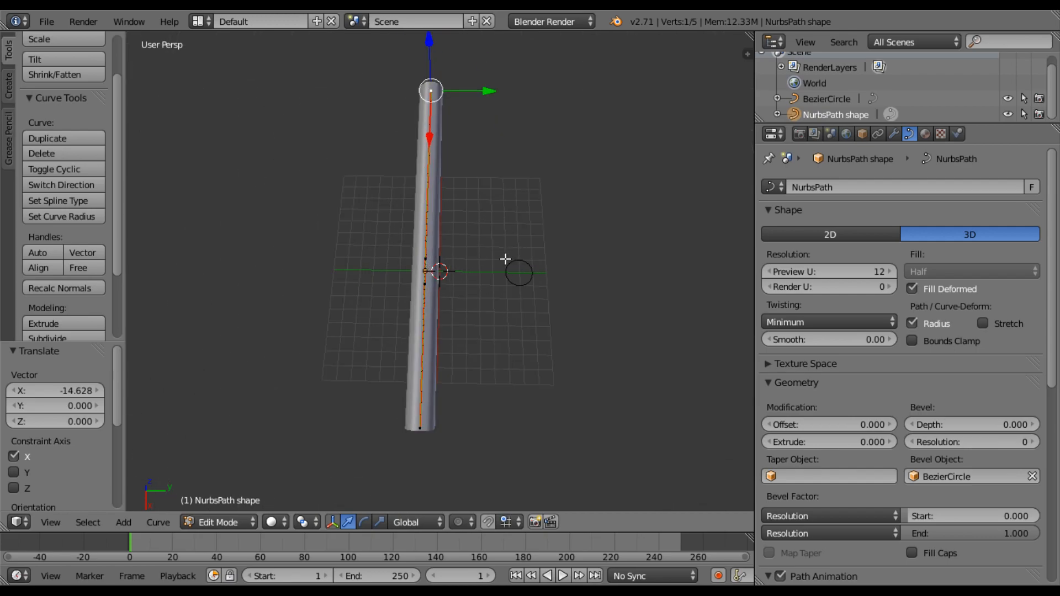
scroll(526, 271, up, 3)
scroll(524, 268, down, 3)
key(g)
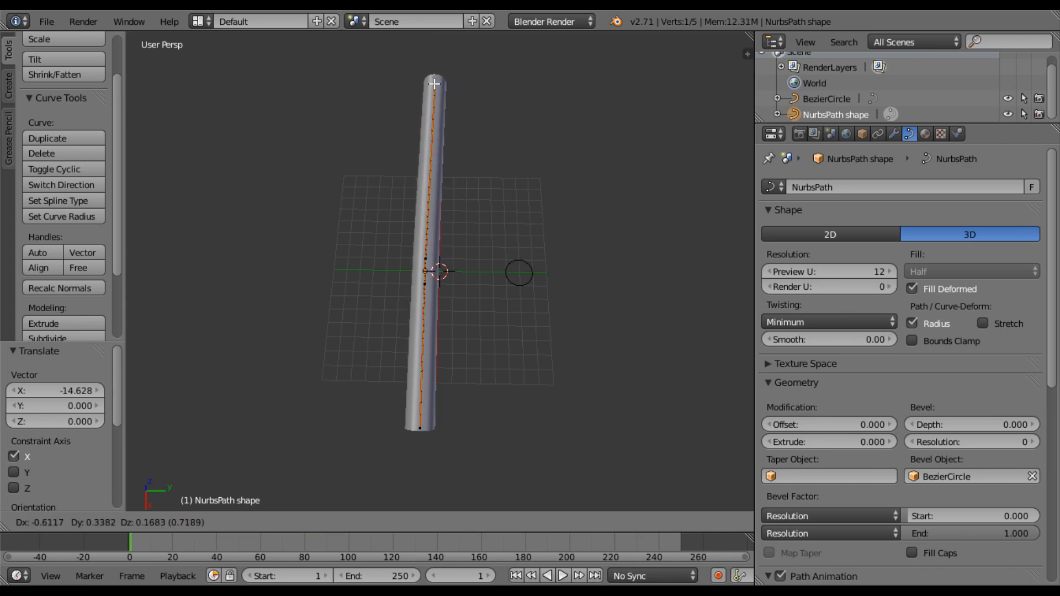
right_click(431, 73)
middle_drag(442, 69, 489, 120)
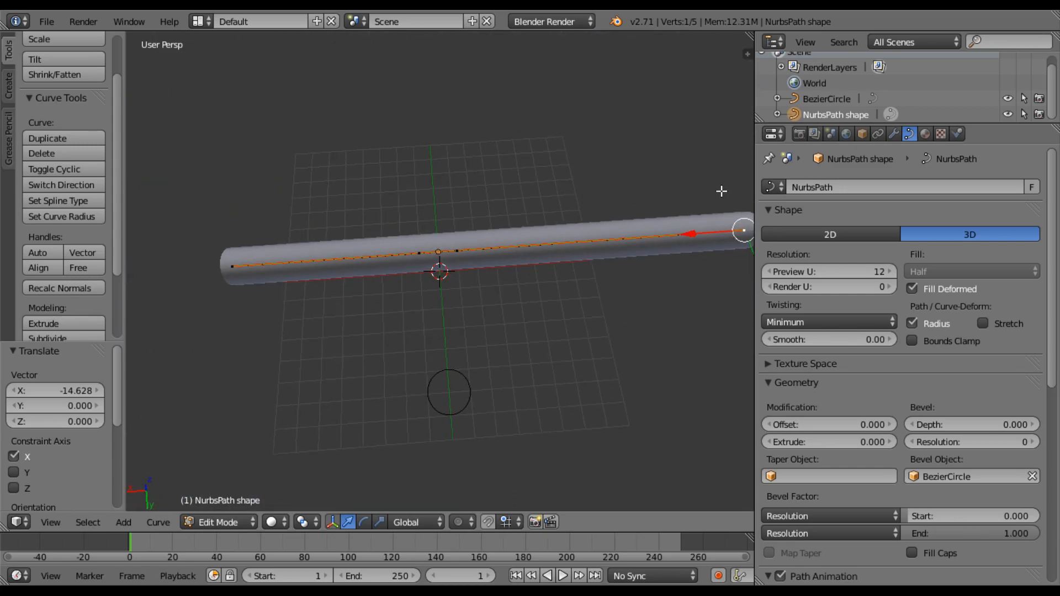
key(Tab)
key(Tab)
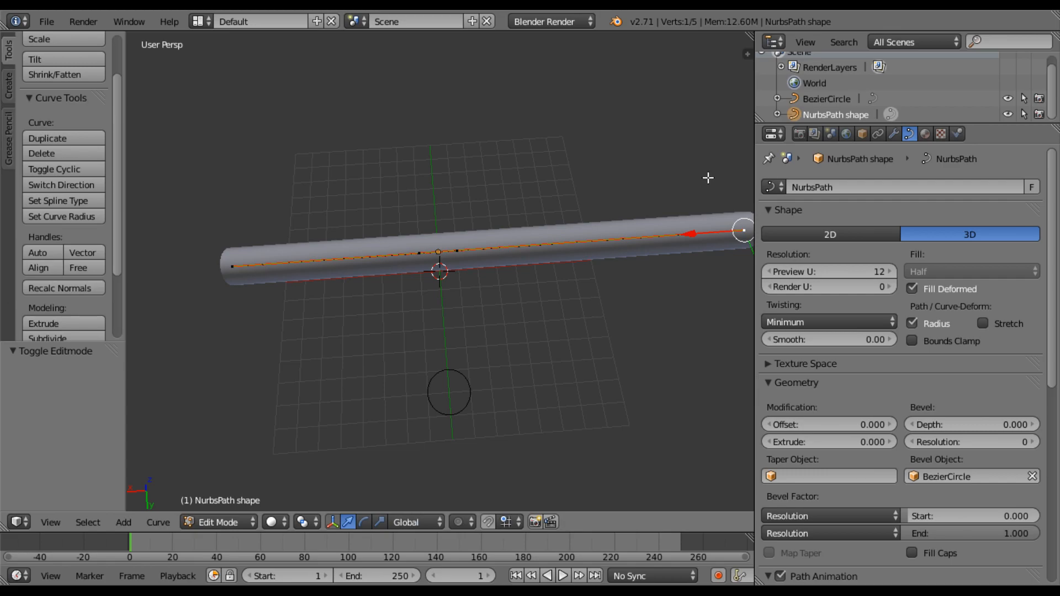
key(b)
drag(715, 178, 781, 307)
mouse_move(692, 302)
middle_down()
mouse_move(682, 297)
mouse_move(699, 284)
middle_up()
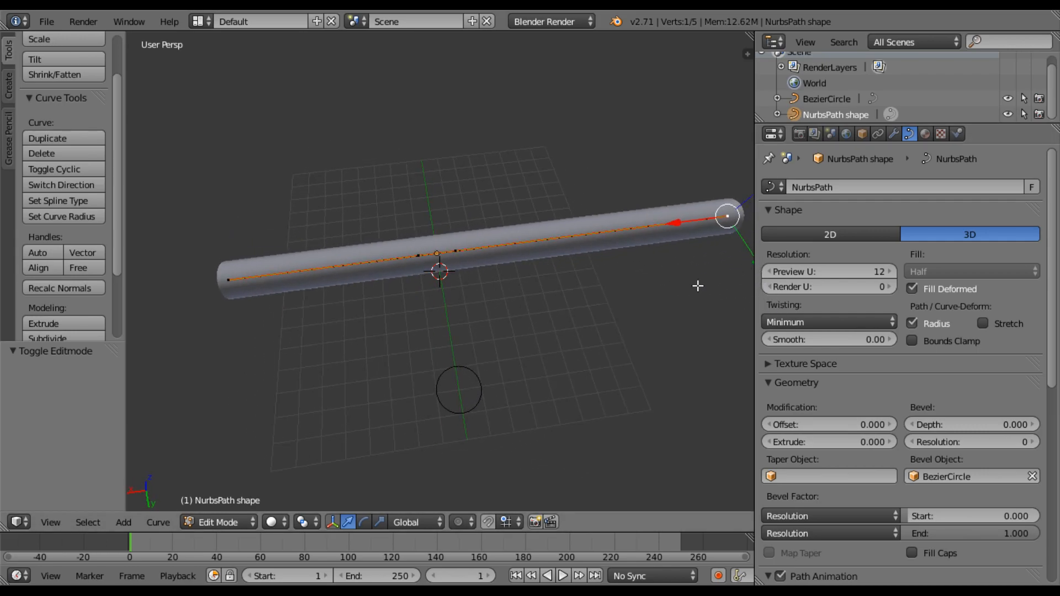
middle_drag(698, 285, 538, 291)
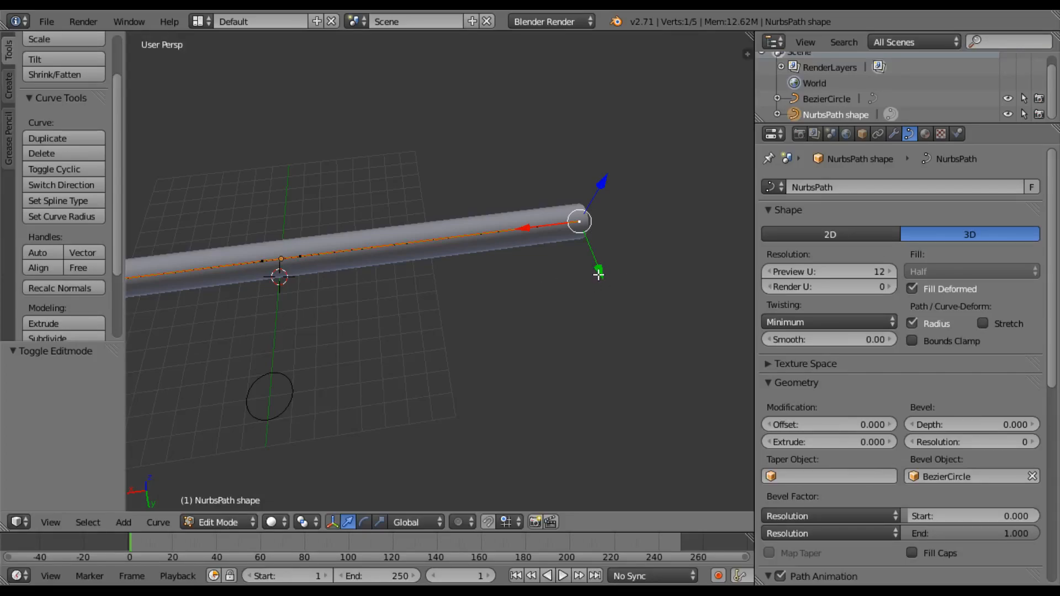
mouse_move(578, 221)
mouse_down()
mouse_move(577, 245)
mouse_move(585, 195)
mouse_move(583, 226)
mouse_up()
right_click(583, 225)
Place the 3D cursor on the tube, between its middle and the selected end point.
click(362, 254)
scroll(414, 237, up, 5)
scroll(414, 238, down, 3)
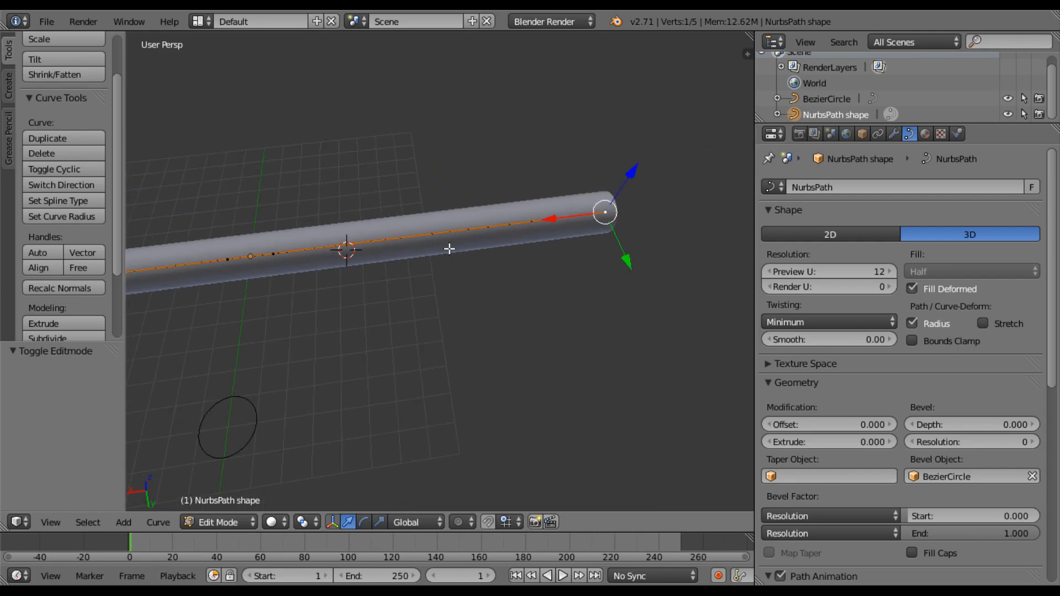
Try to subdivide the path with only its end point selected.
key(Tab)
key(Tab)
scroll(456, 232, down, 3)
key(b)
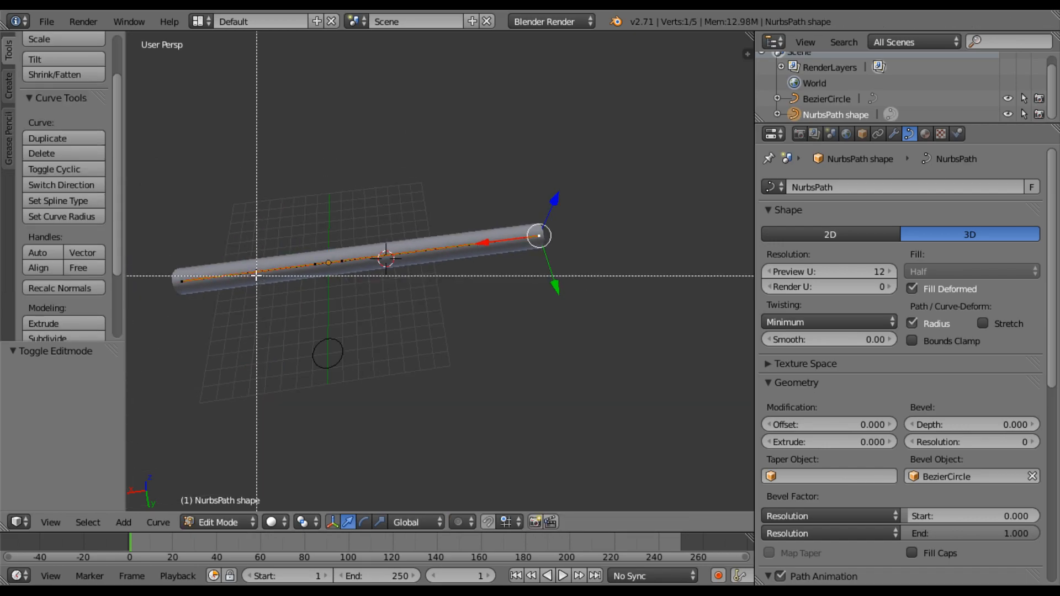
drag(356, 184, 683, 384)
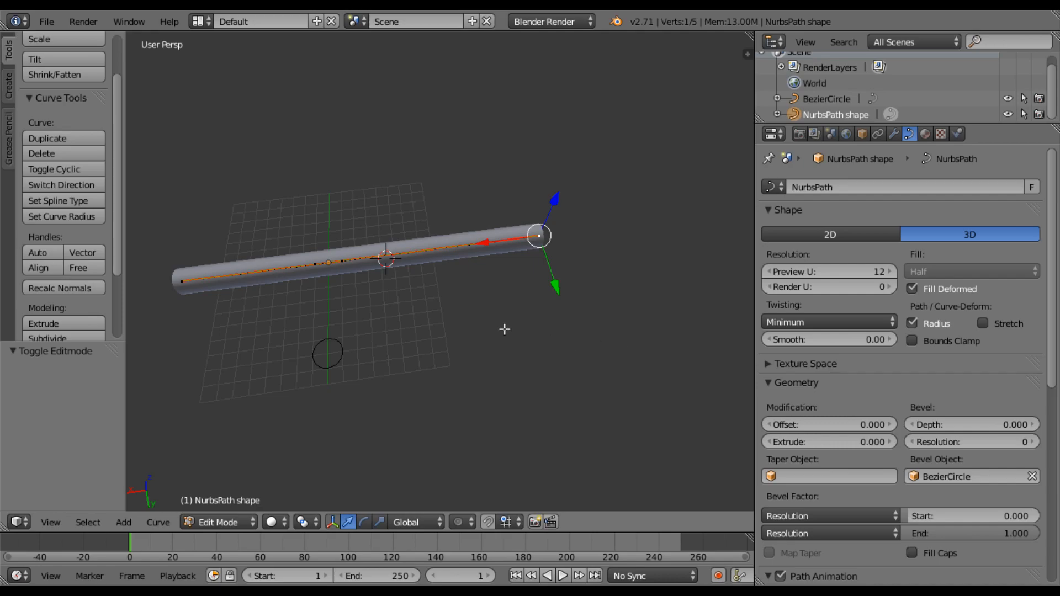
scroll(59, 276, down, 5)
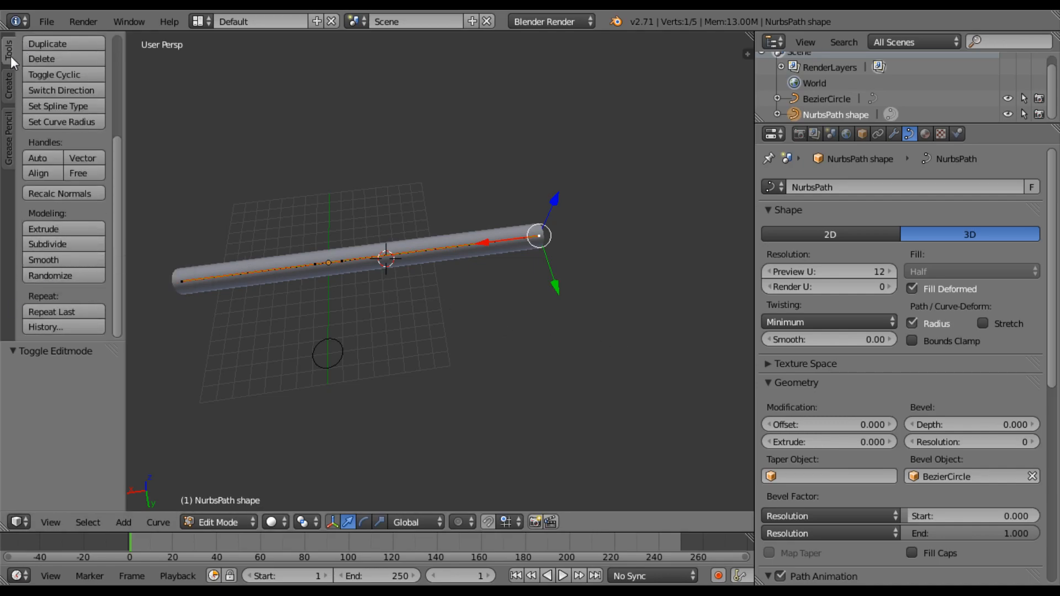
click(55, 243)
scroll(434, 245, up, 6)
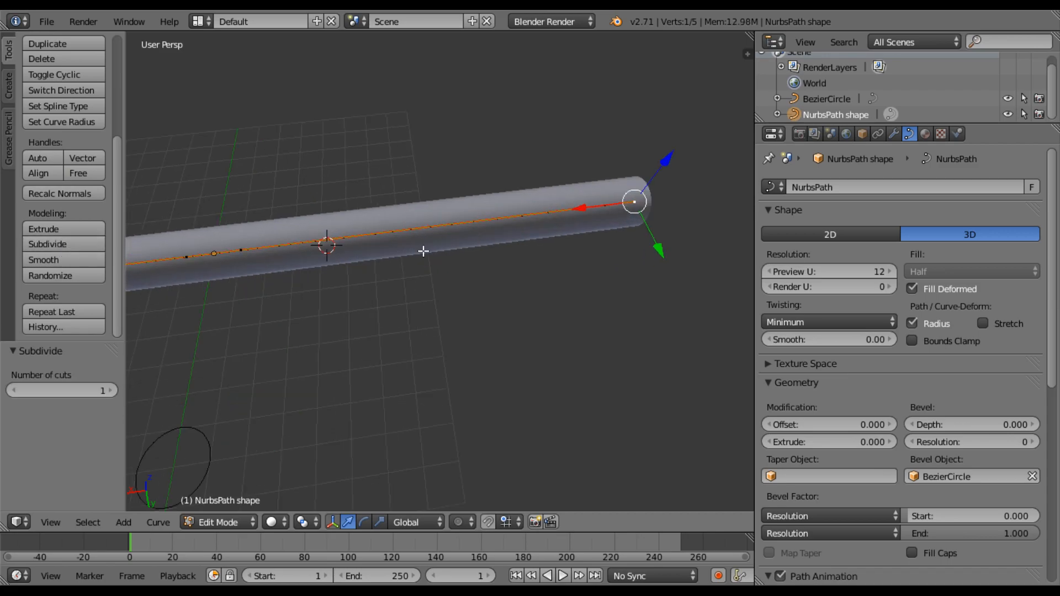
scroll(434, 244, up, 2)
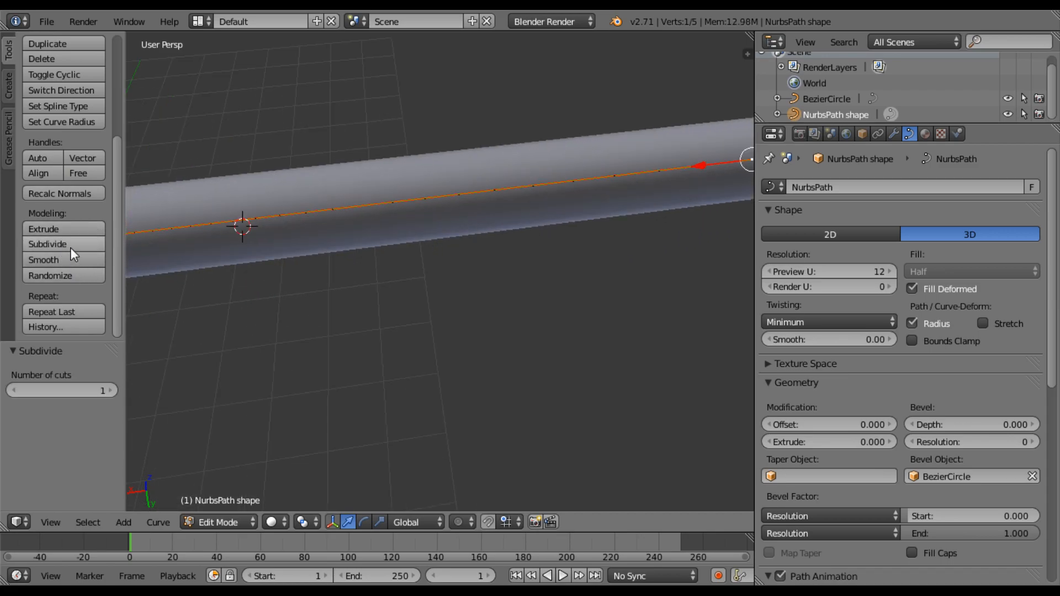
scroll(192, 234, down, 8)
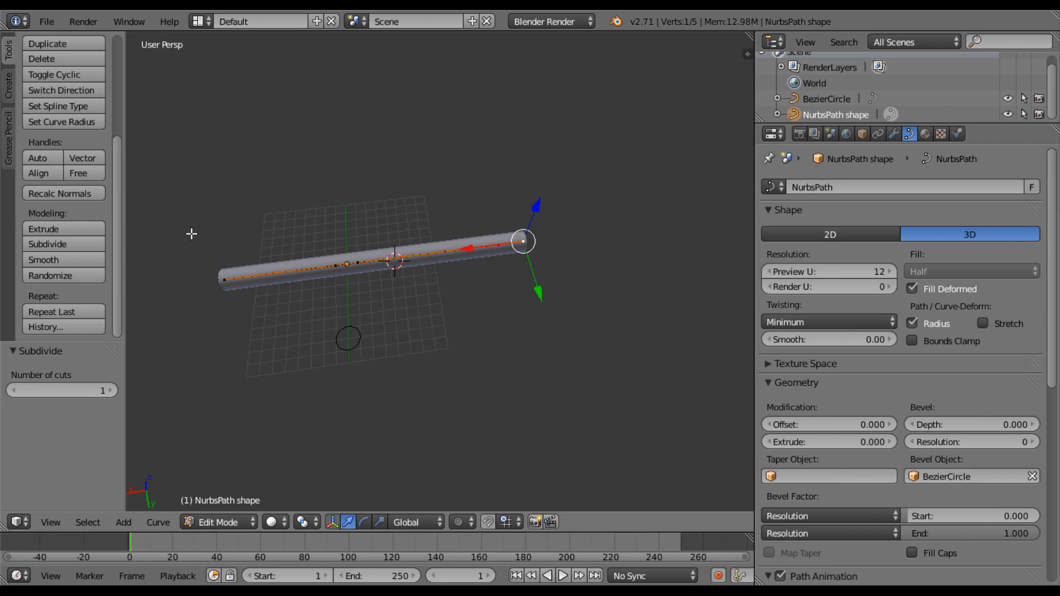
Select all control points of the path and subdivide it twice with one cut each time.
key(b)
drag(177, 230, 693, 330)
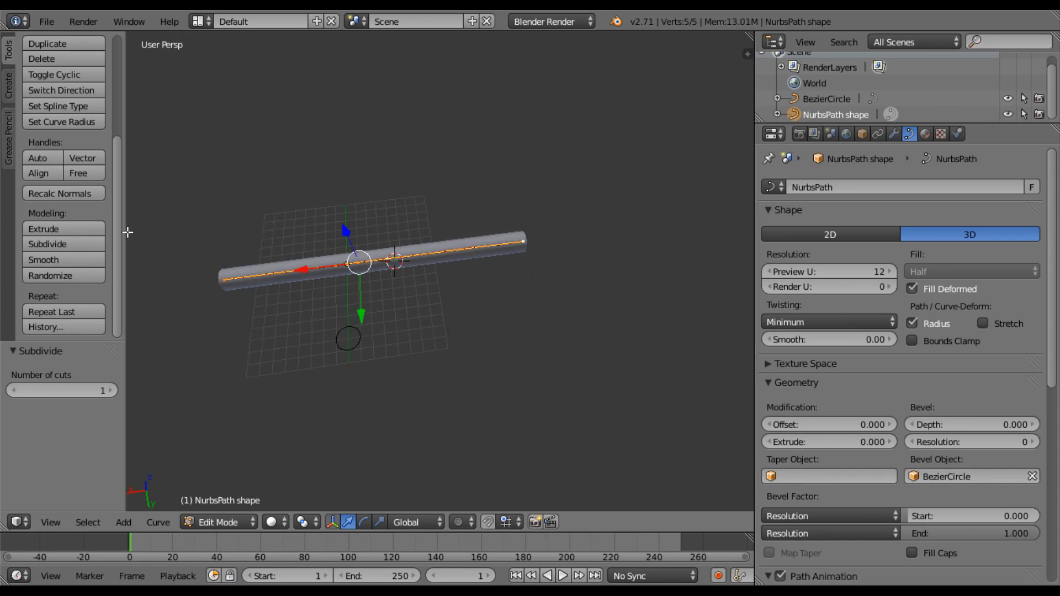
click(61, 243)
click(62, 243)
scroll(442, 233, up, 5)
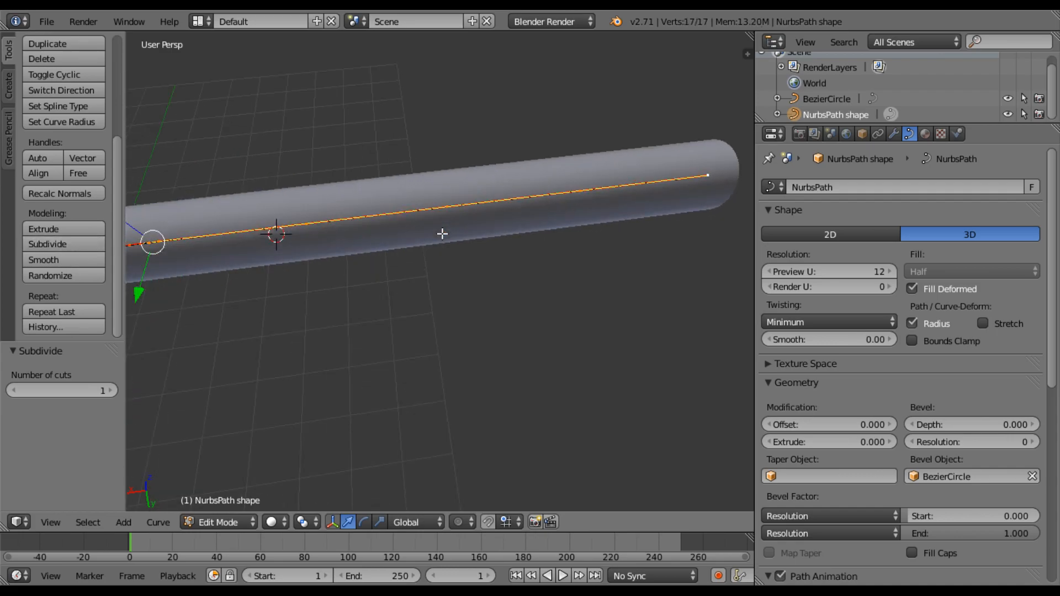
scroll(442, 234, down, 2)
scroll(505, 241, down, 2)
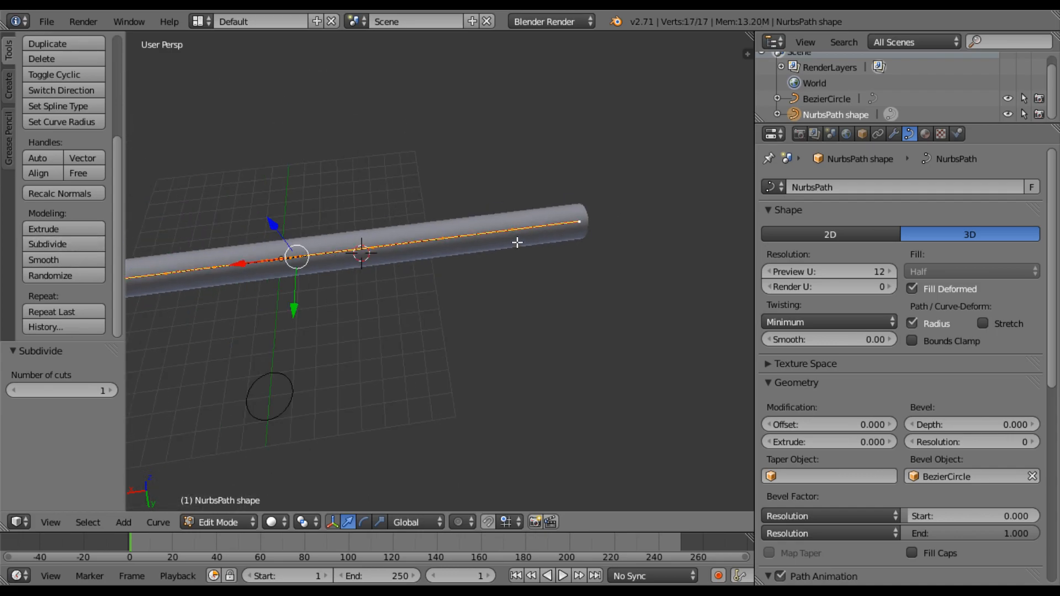
Bend the tube by moving only its negative X end point about 2.84 in X, 10.25 in Y and -5.56 in Z.
right_click(577, 219)
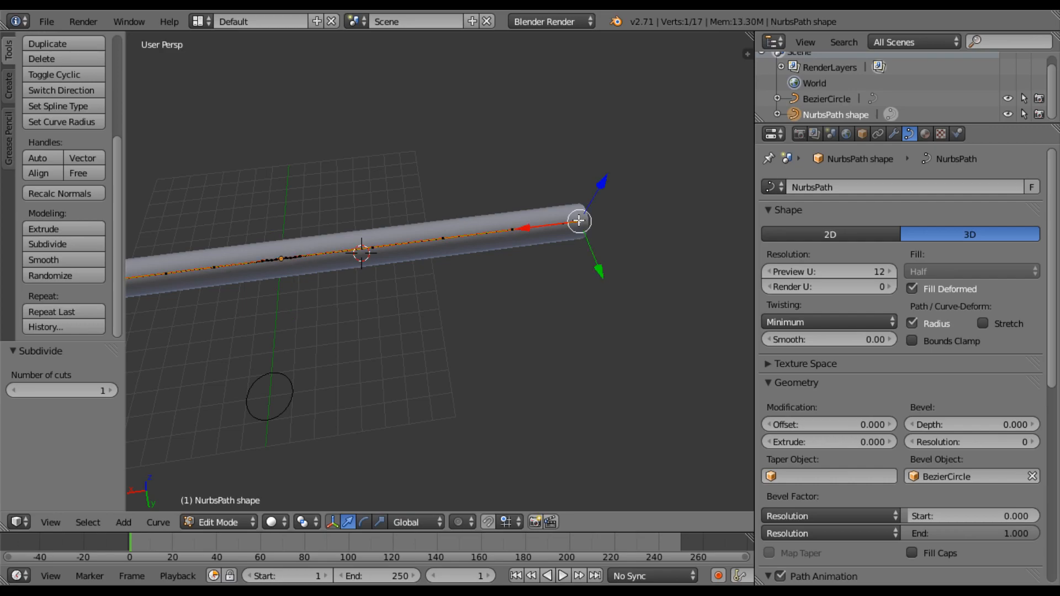
key(g)
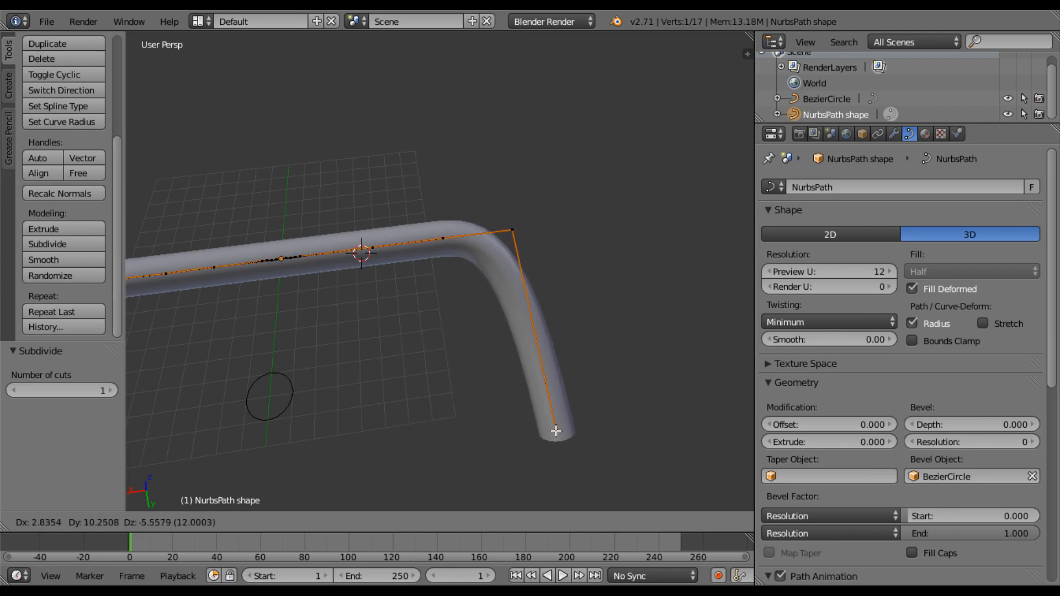
click(538, 407)
scroll(514, 361, down, 3)
scroll(386, 335, up, 3)
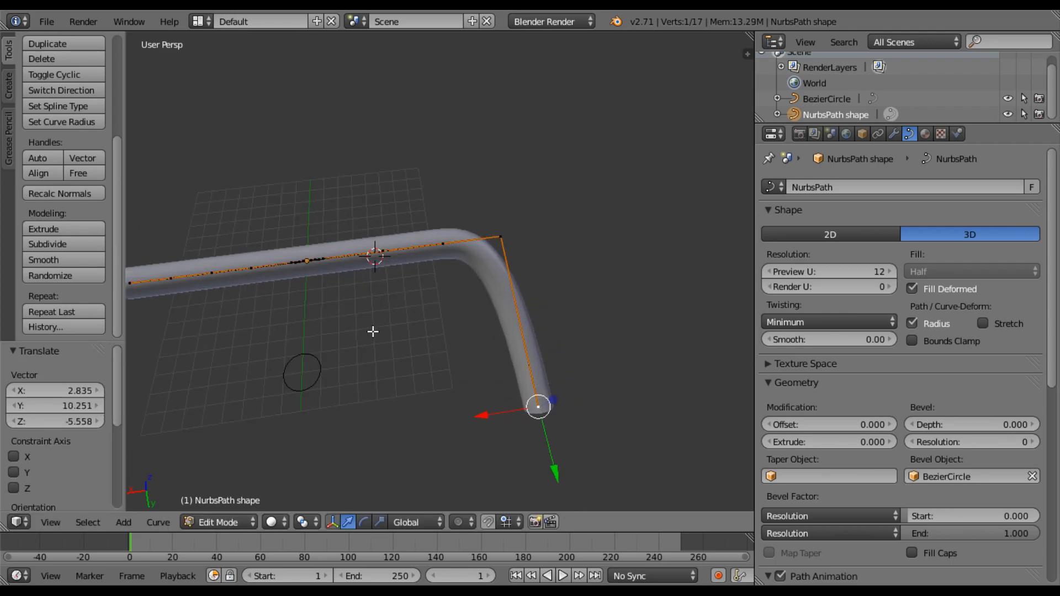
Adjust the bent end by moving its end point about 2.05 in X, -2.58 in Y and -0.65 in Z.
middle_drag(374, 330, 513, 325)
scroll(509, 323, down, 3)
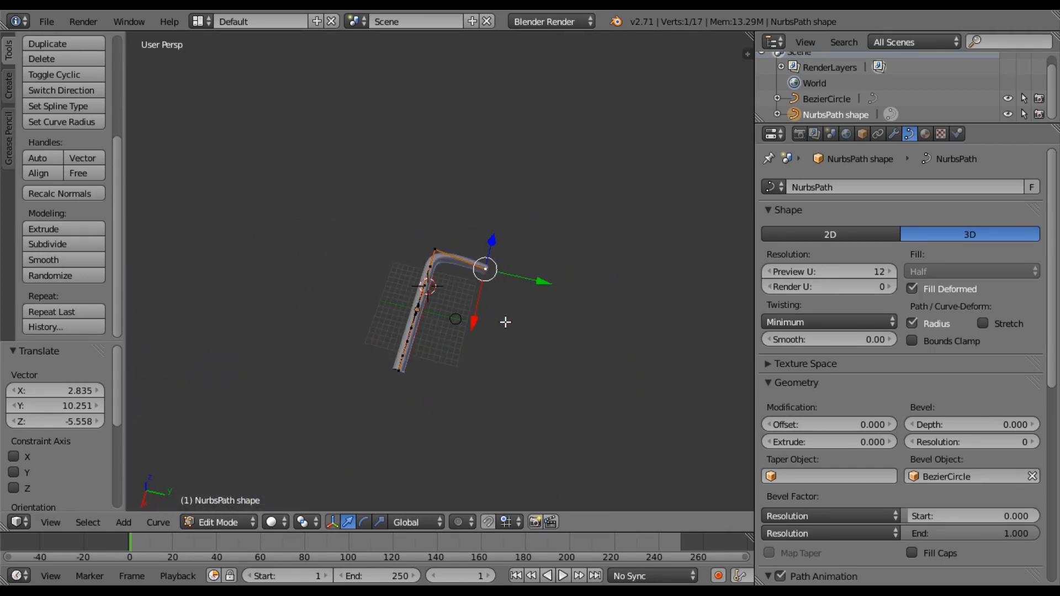
drag(511, 269, 487, 282)
middle_drag(521, 225, 335, 234)
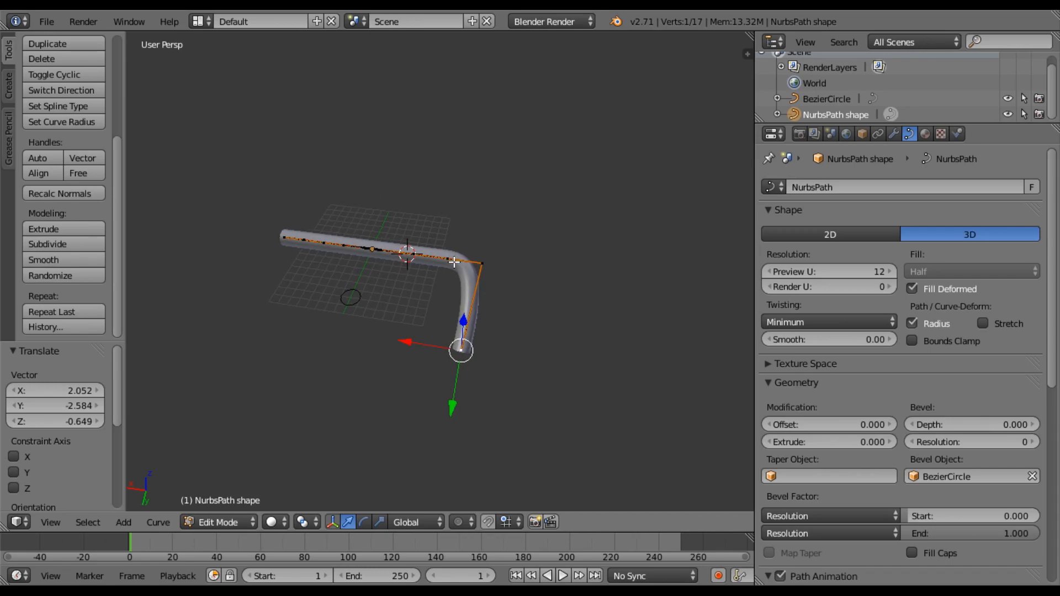
scroll(454, 262, up, 3)
middle_drag(324, 316, 335, 268)
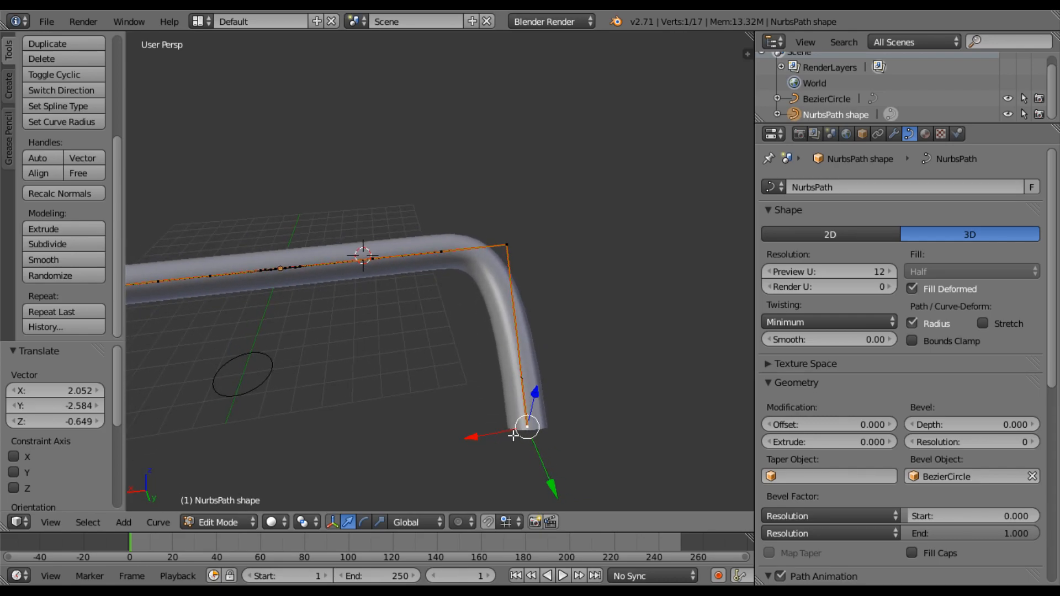
middle_drag(383, 288, 423, 286)
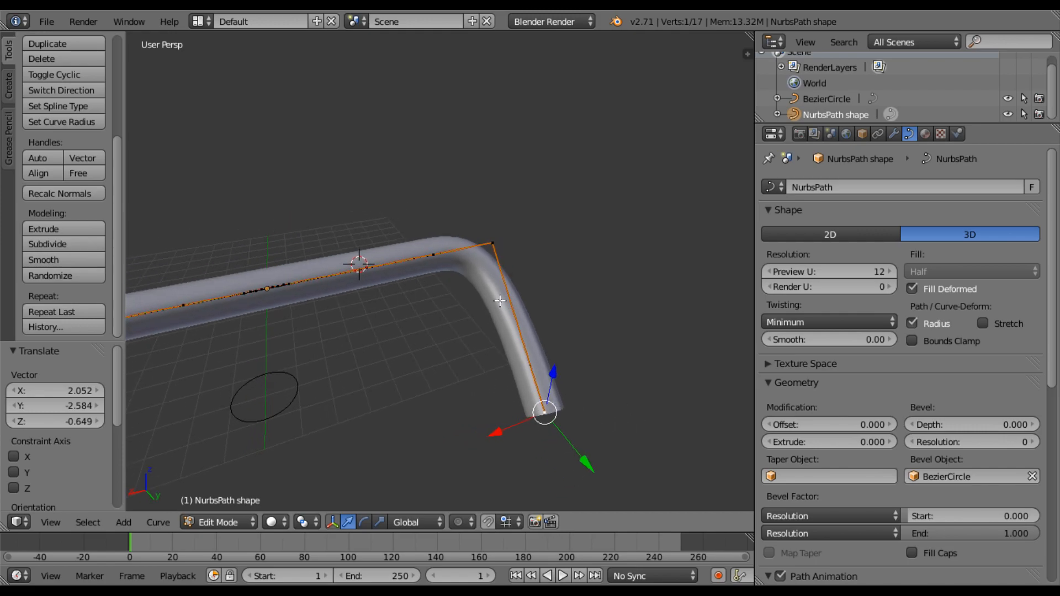
scroll(274, 338, down, 3)
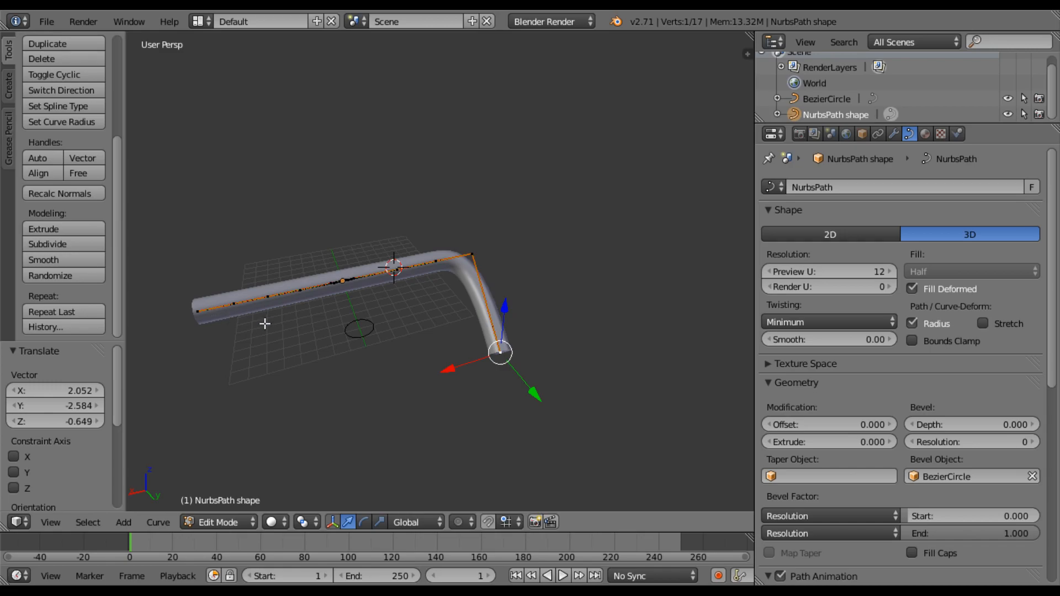
scroll(284, 321, up, 4)
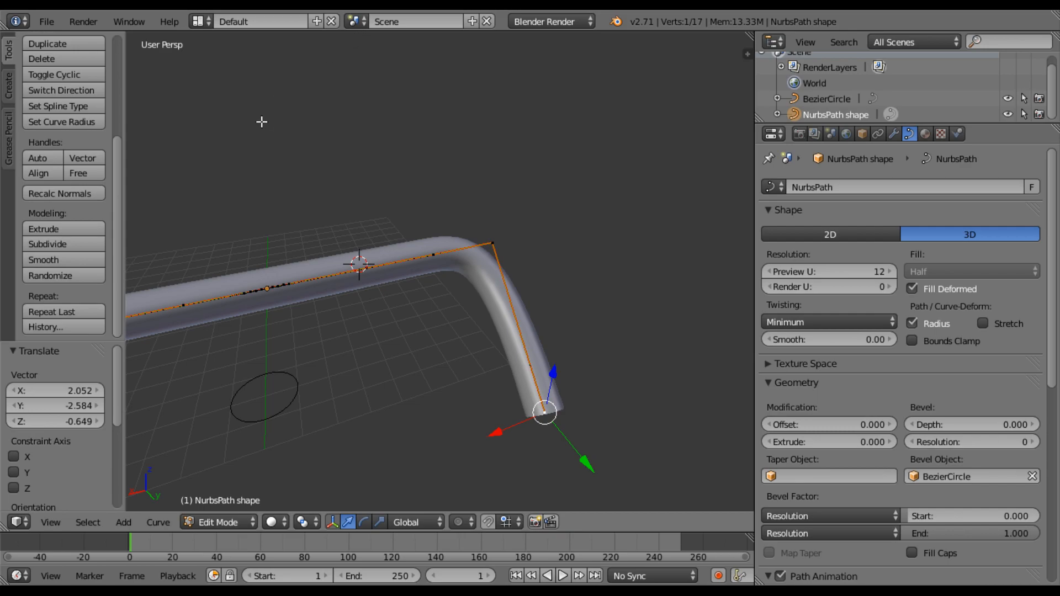
key(shift+a)
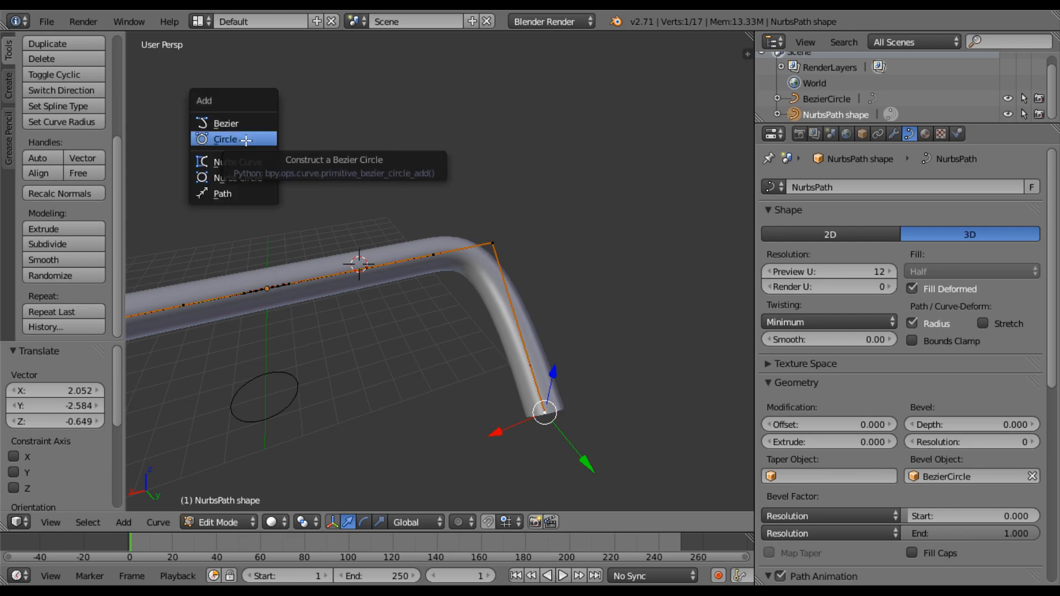
click(246, 197)
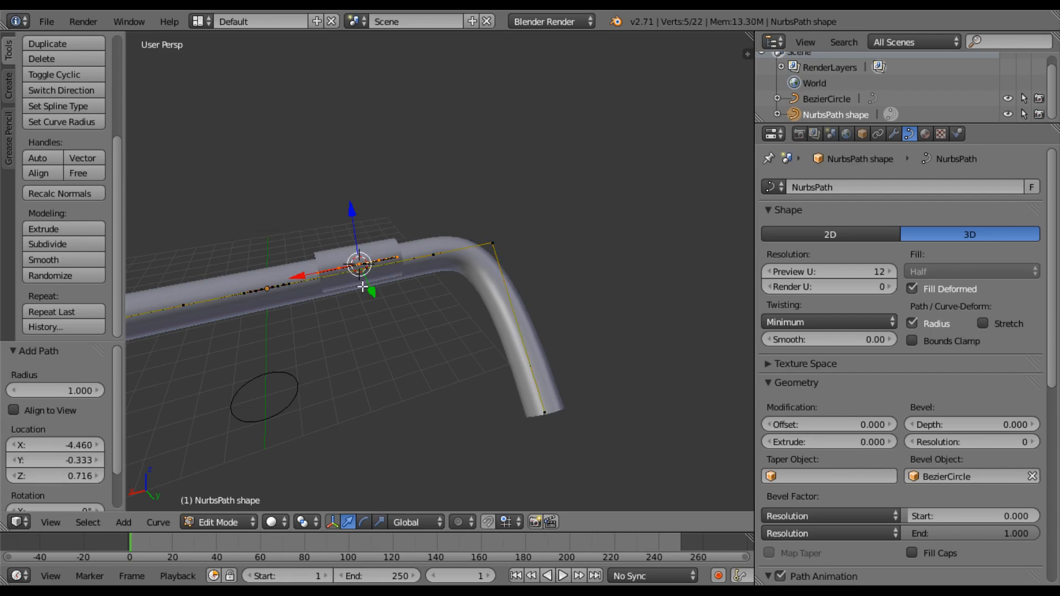
key(ctrl+z)
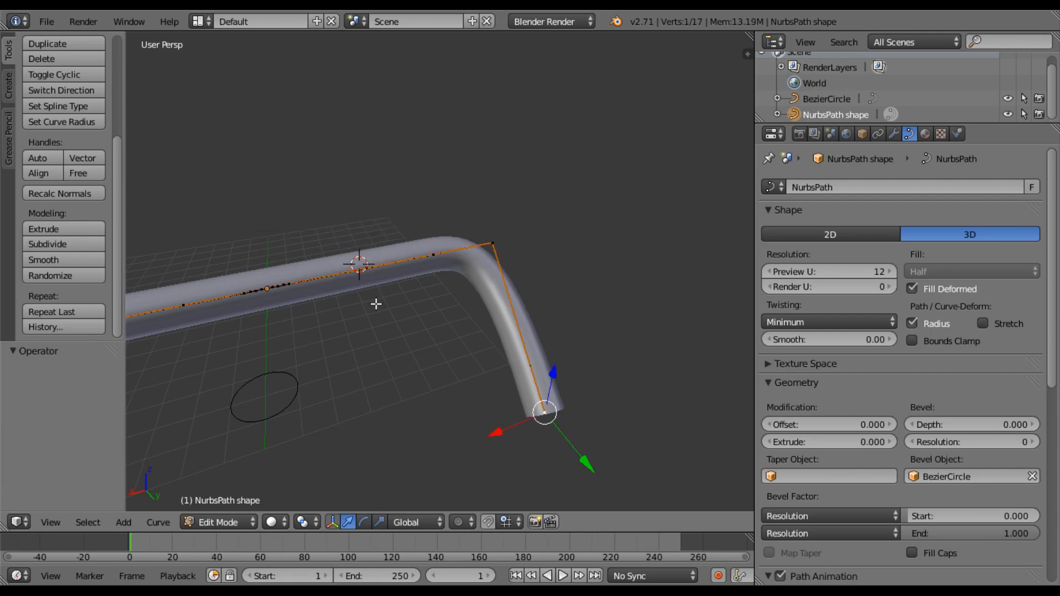
Return to Object Mode, deselect everything, and add a new path curve at the 3D cursor as a separate object.
key(Tab)
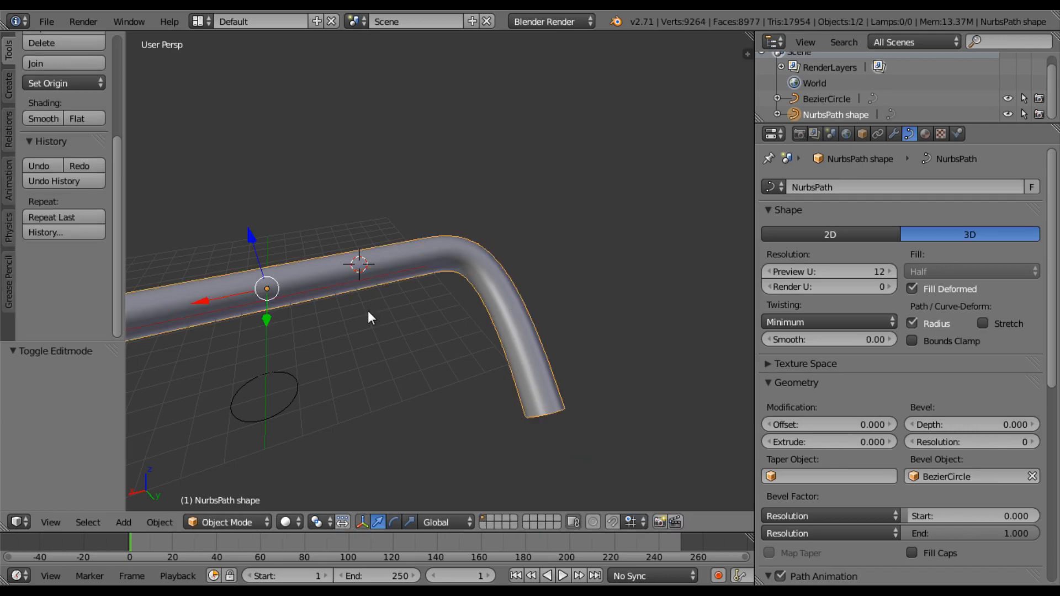
key(a)
scroll(347, 356, down, 3)
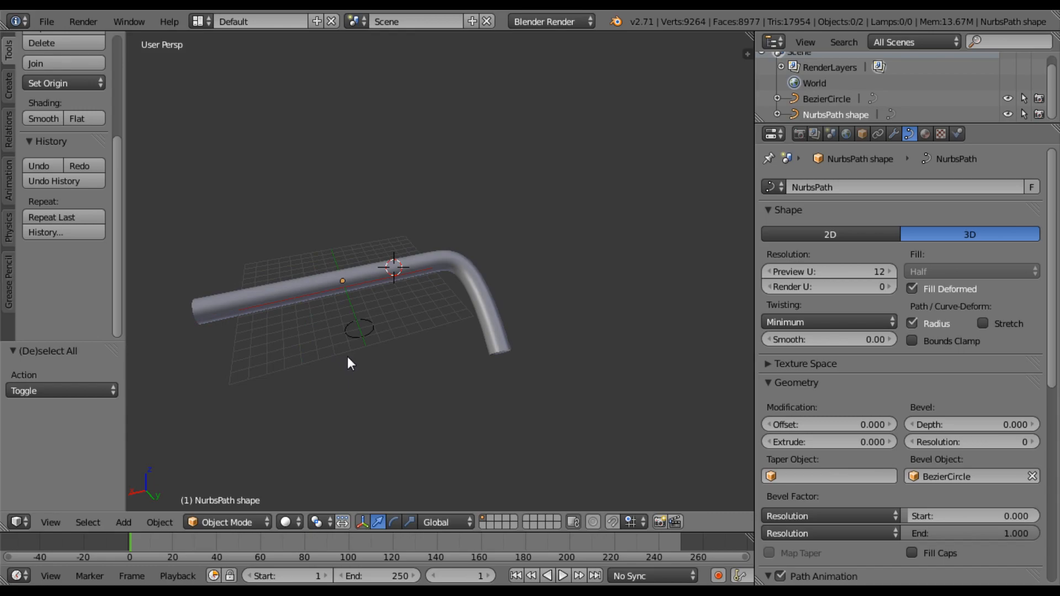
scroll(366, 328, up, 3)
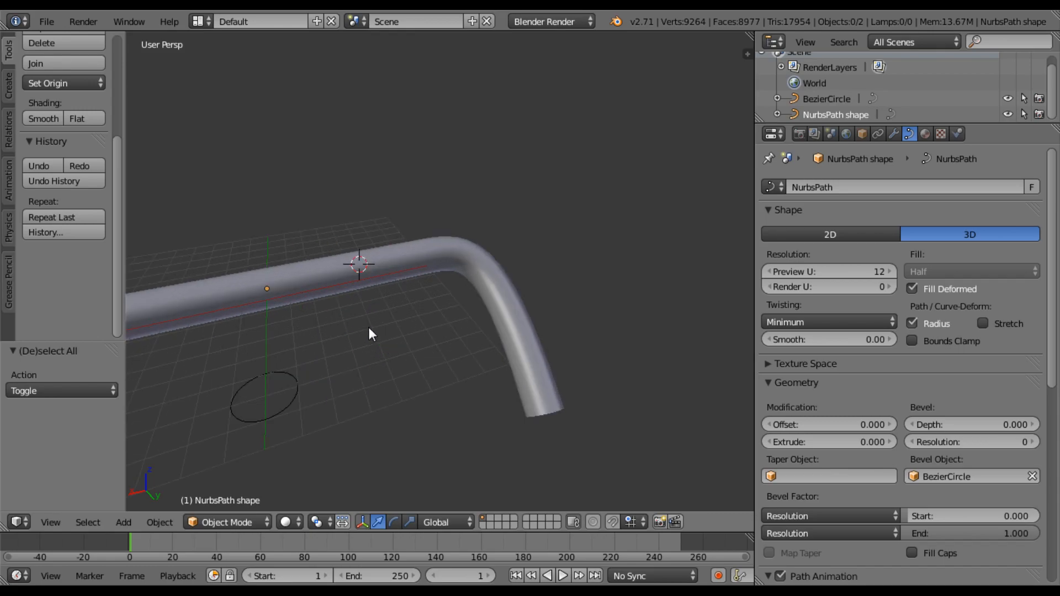
key(shift+a)
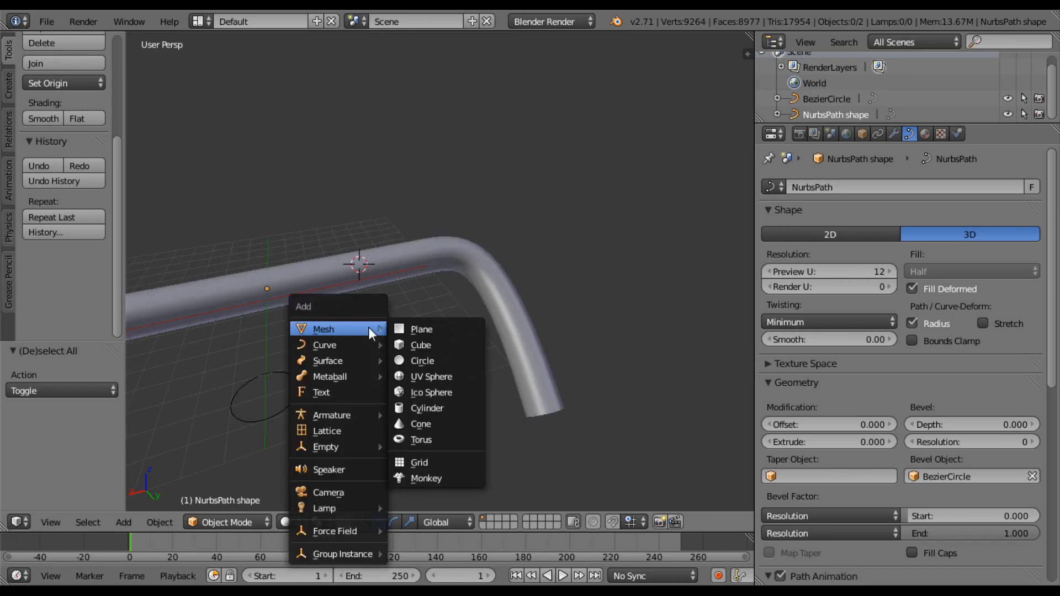
mouse_move(357, 342)
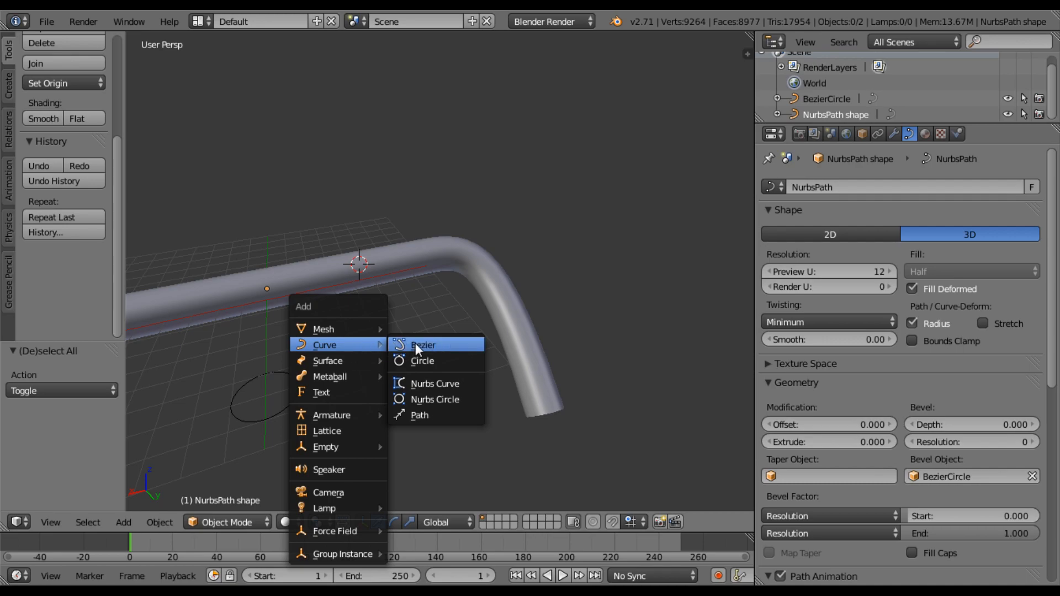
click(422, 414)
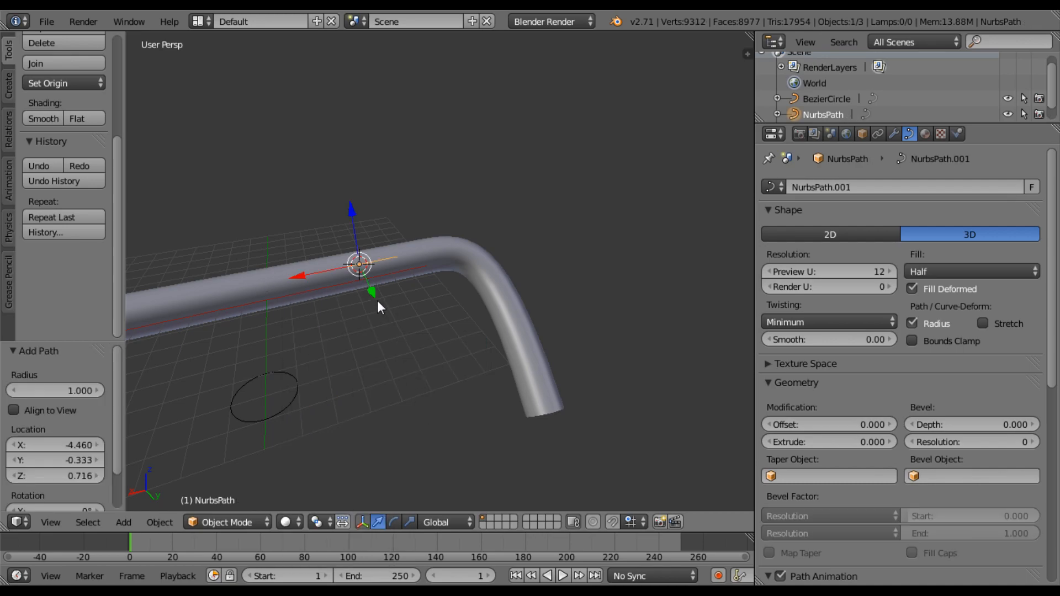
Move the new path off the tube along Y, and shift it about 2.85 units along X.
drag(371, 293, 251, 341)
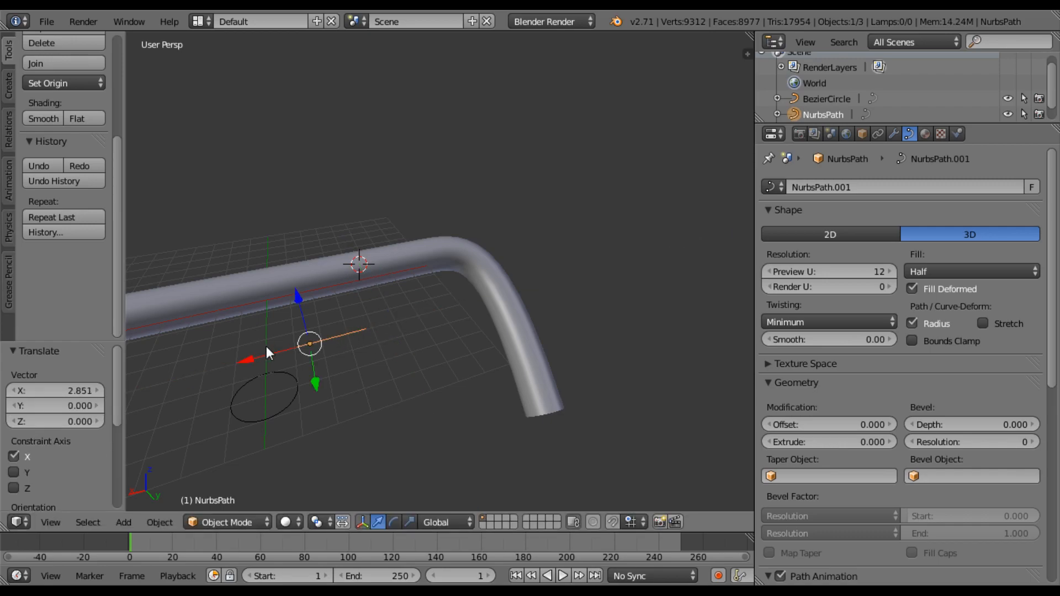
scroll(314, 368, up, 1)
scroll(315, 365, up, 3)
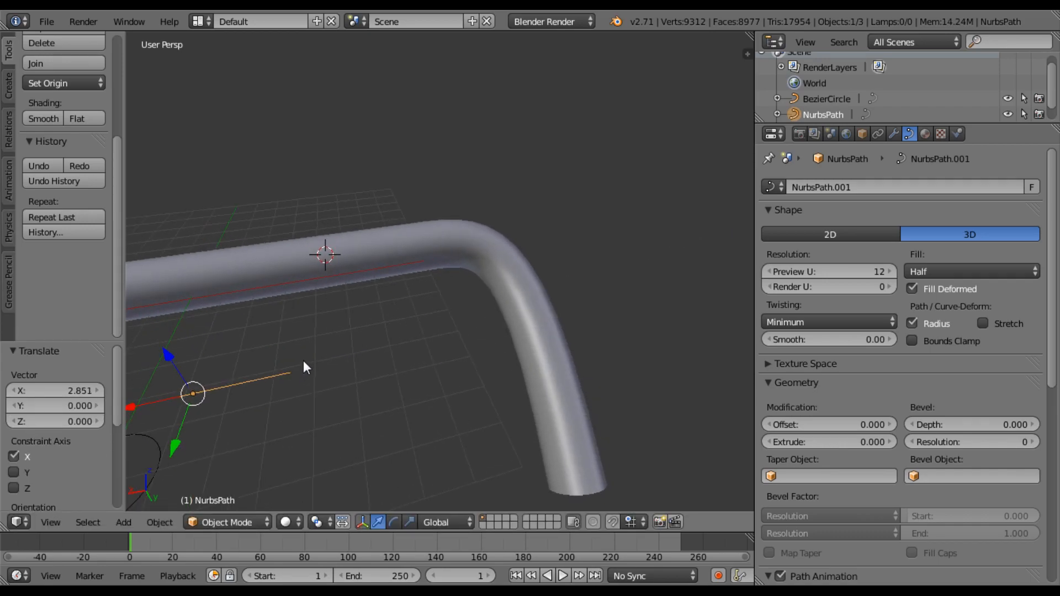
Rename the new path object in the outliner as NurbsPath taper 1.
scroll(868, 115, down, 1)
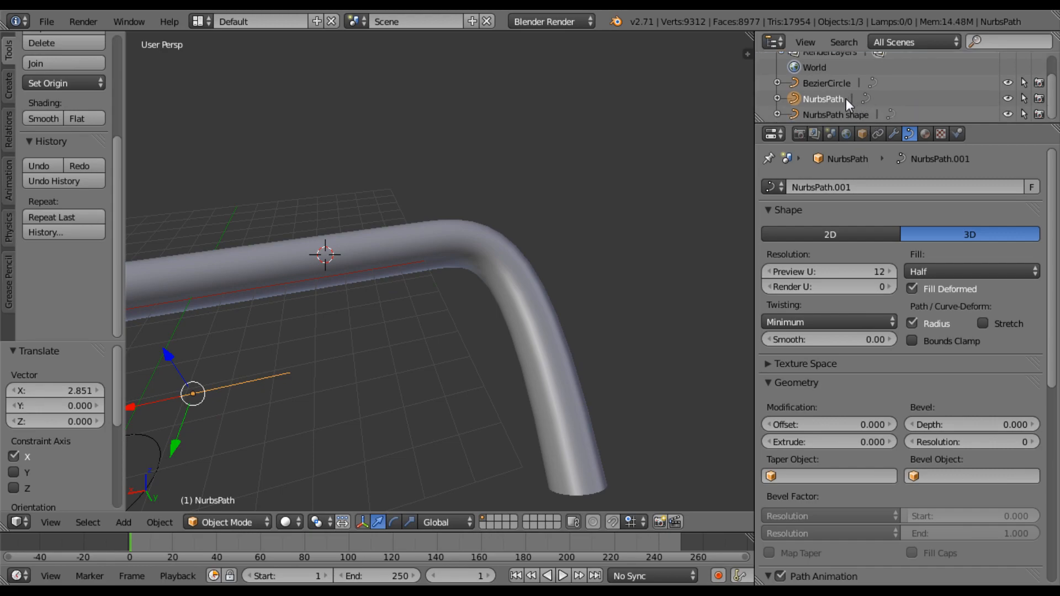
double_click(846, 98)
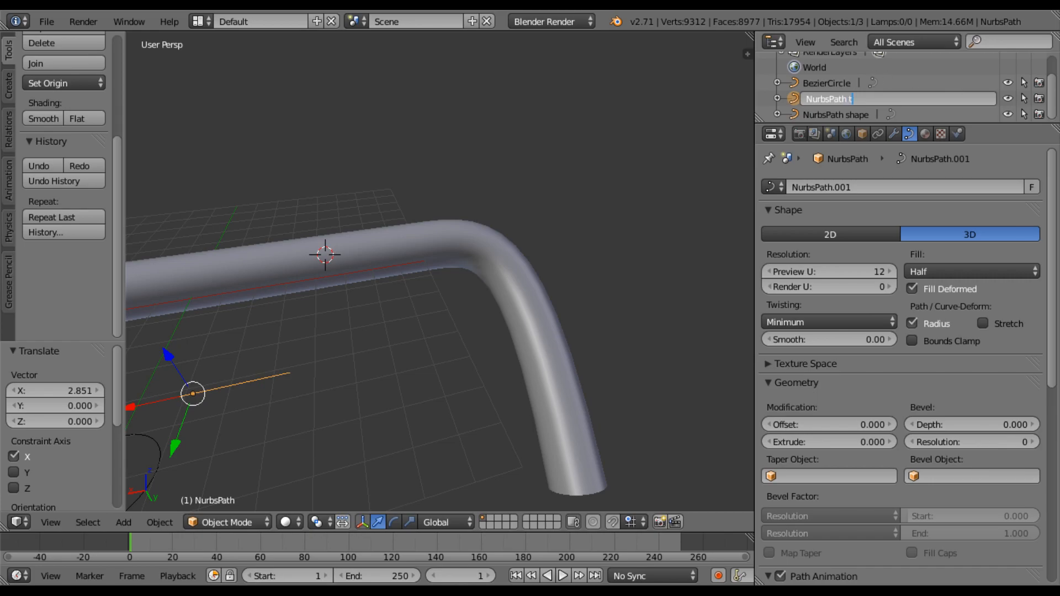
text(taper 1)
key(Return)
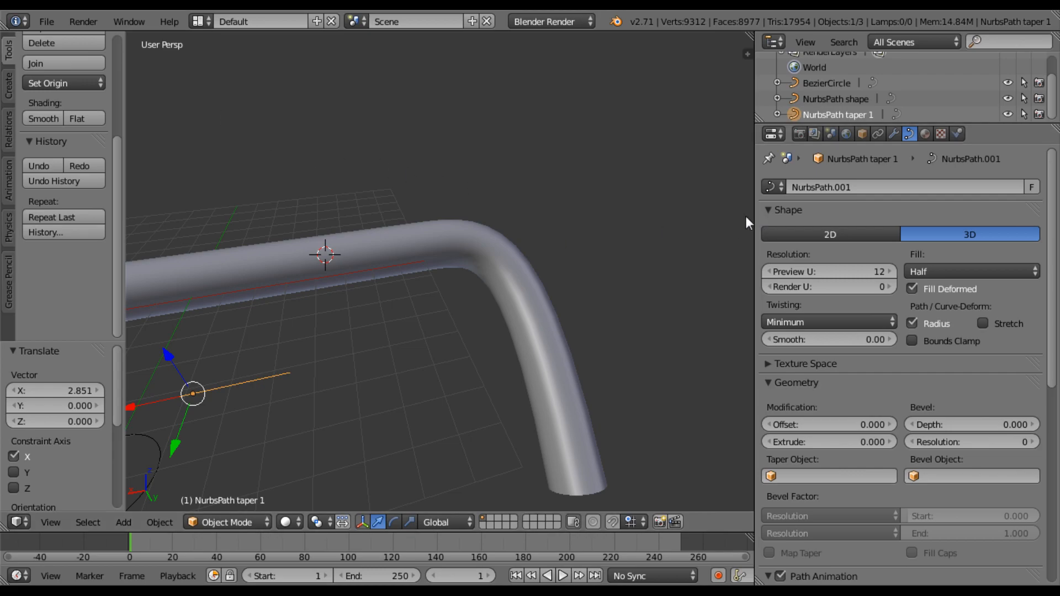
Assign NurbsPath taper 1 as the taper object of the bent tube, and open the taper path in Edit Mode.
right_click(533, 318)
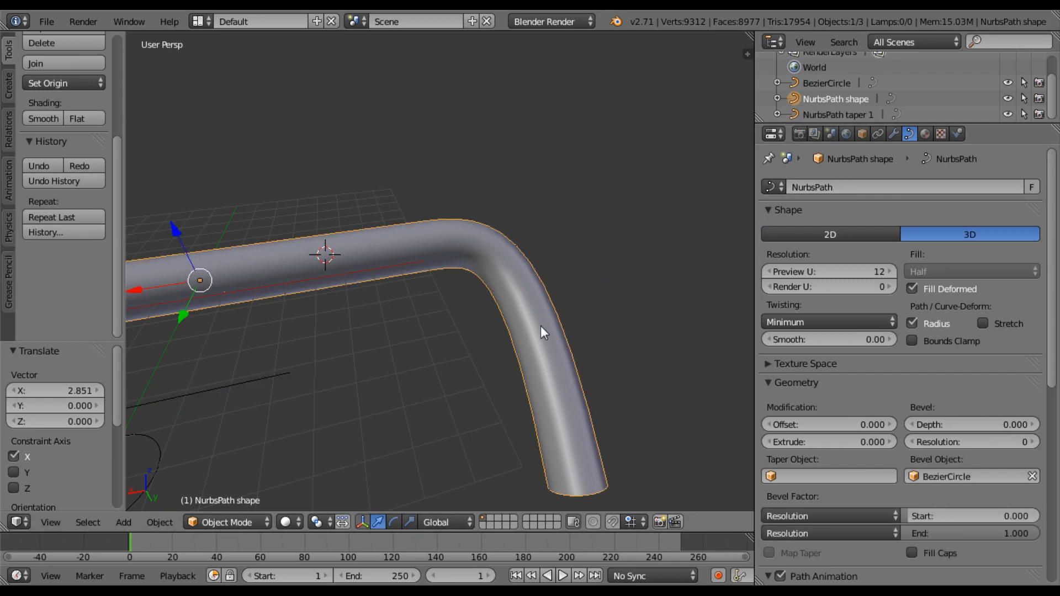
click(788, 477)
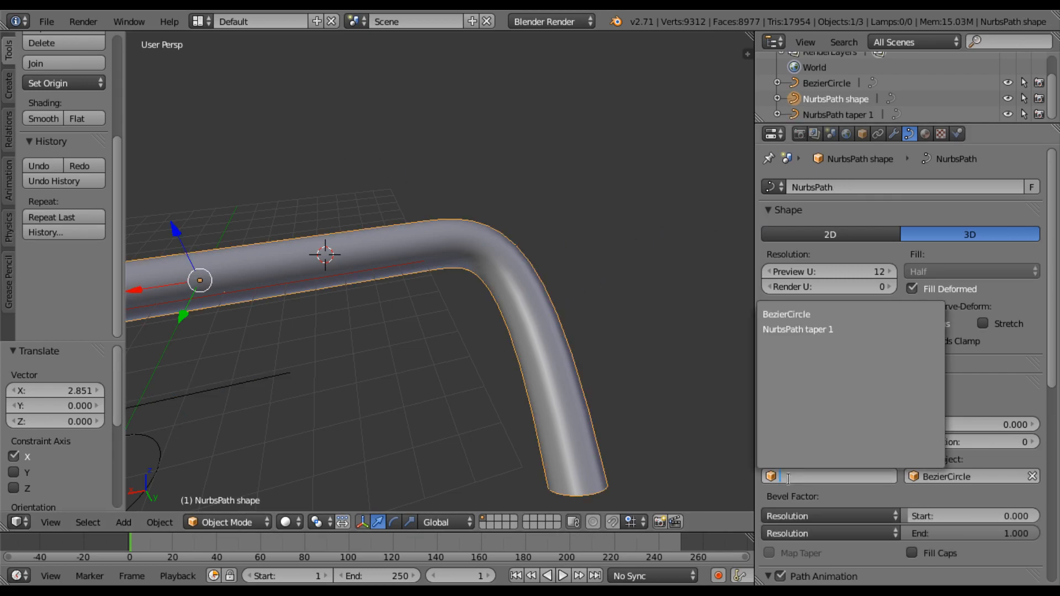
click(856, 329)
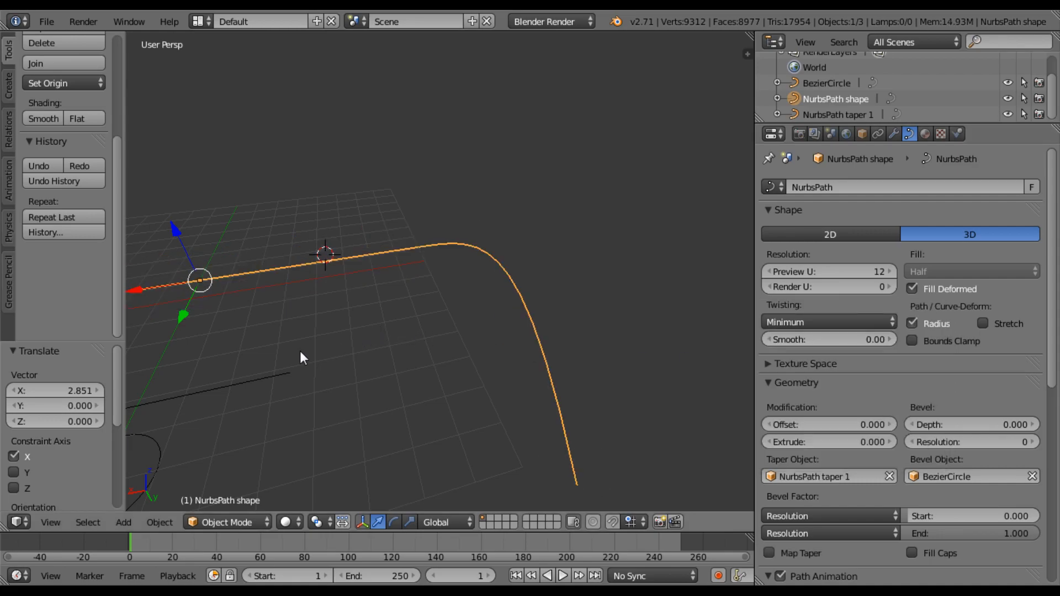
right_click(240, 383)
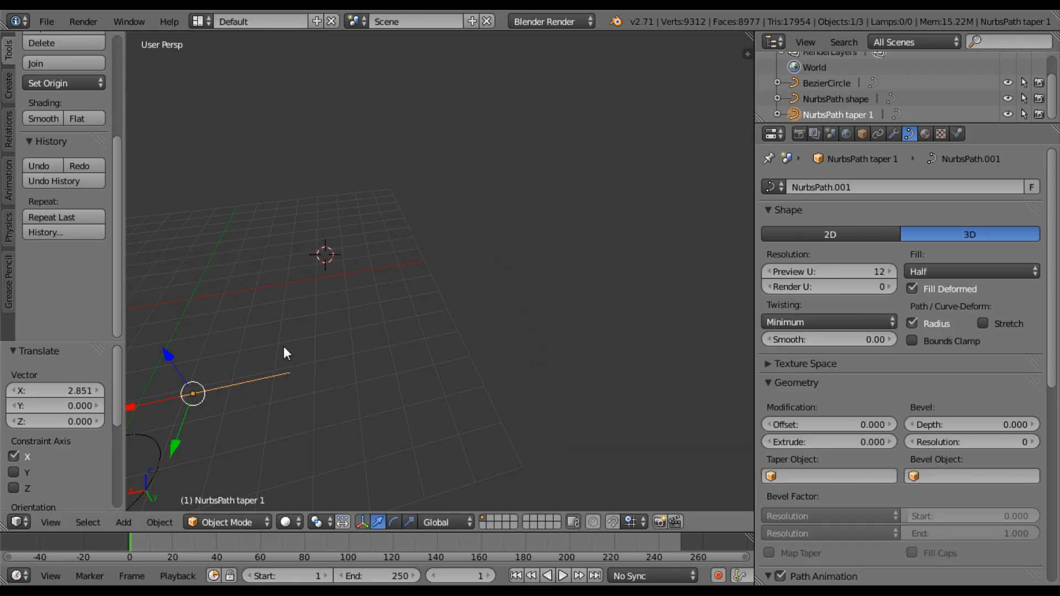
key(Tab)
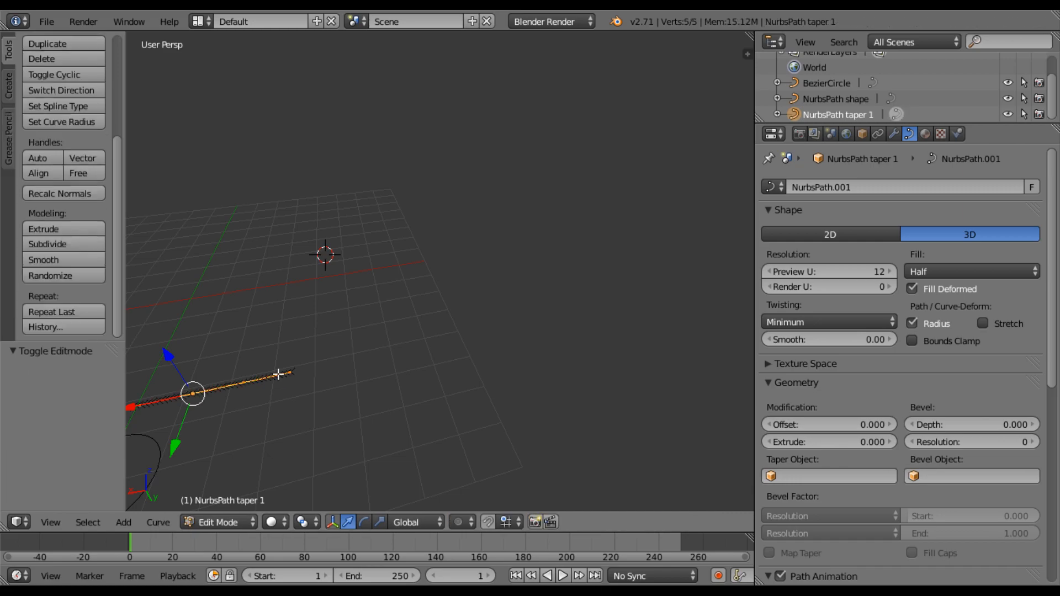
right_click(289, 374)
key(g)
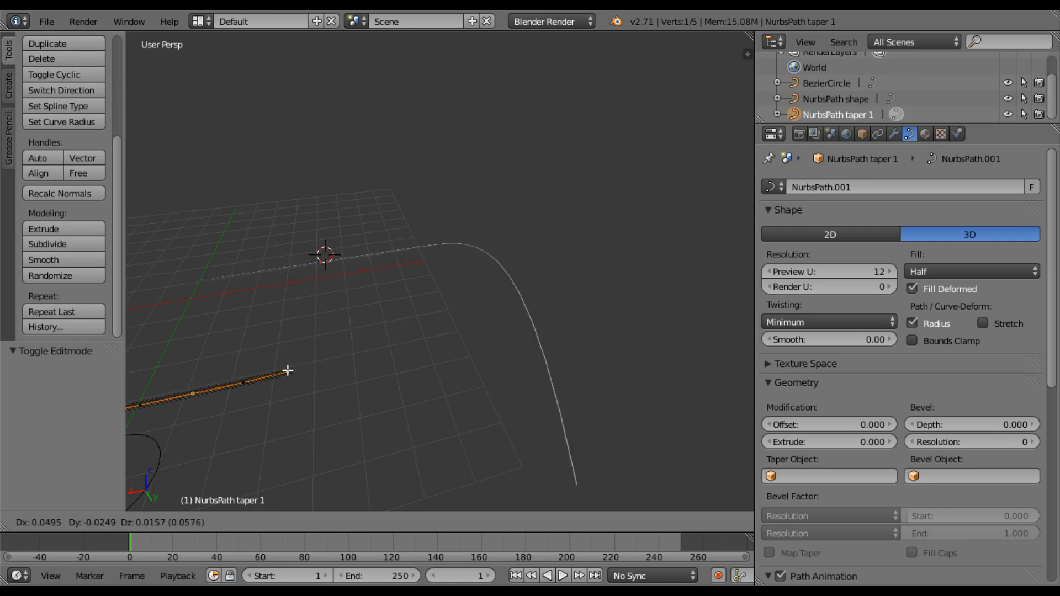
click(302, 360)
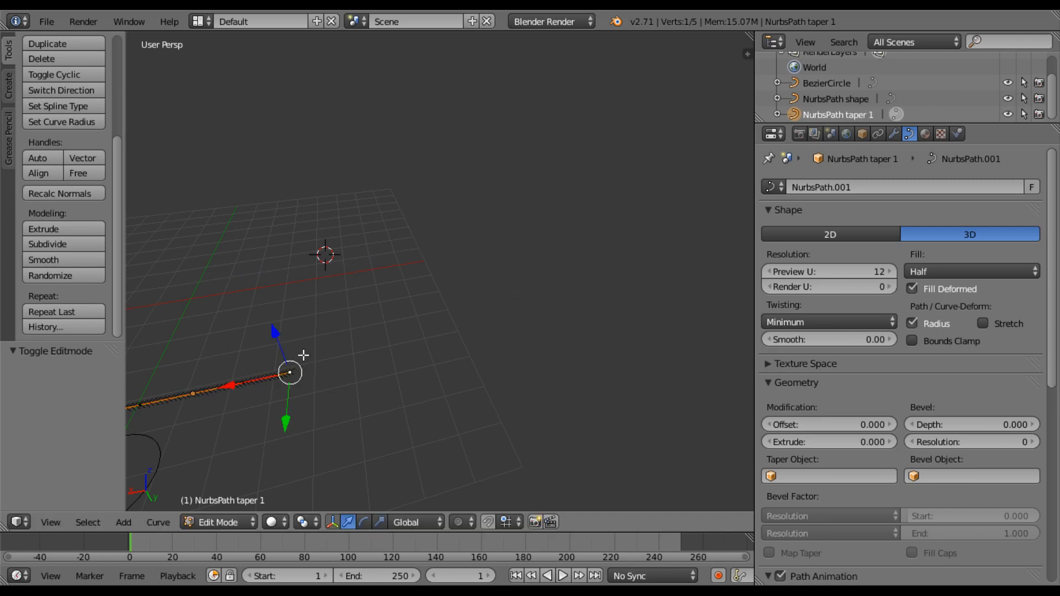
key(p)
click(195, 392)
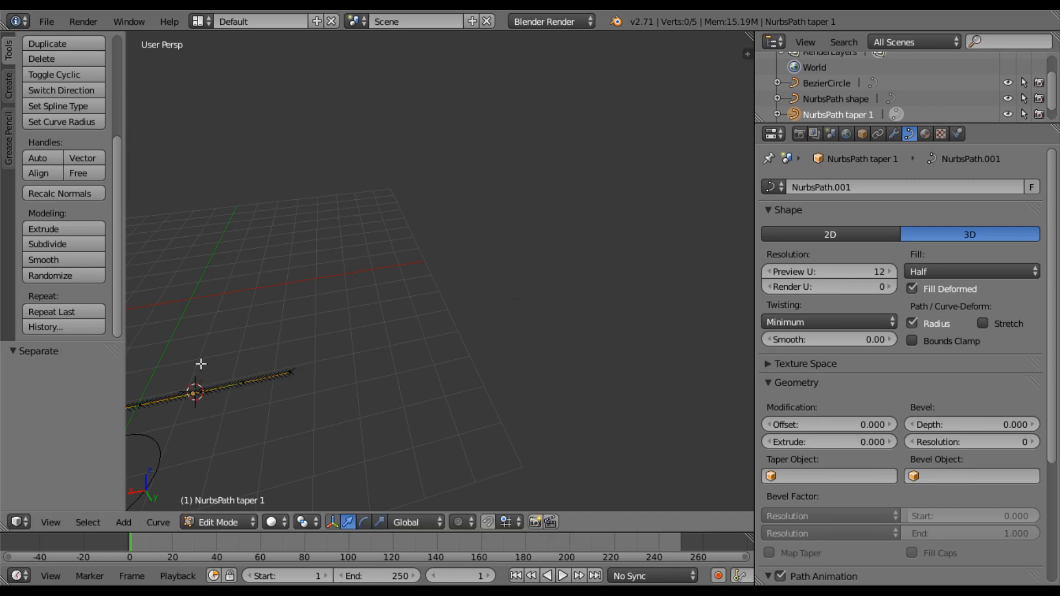
right_click(196, 392)
key(g)
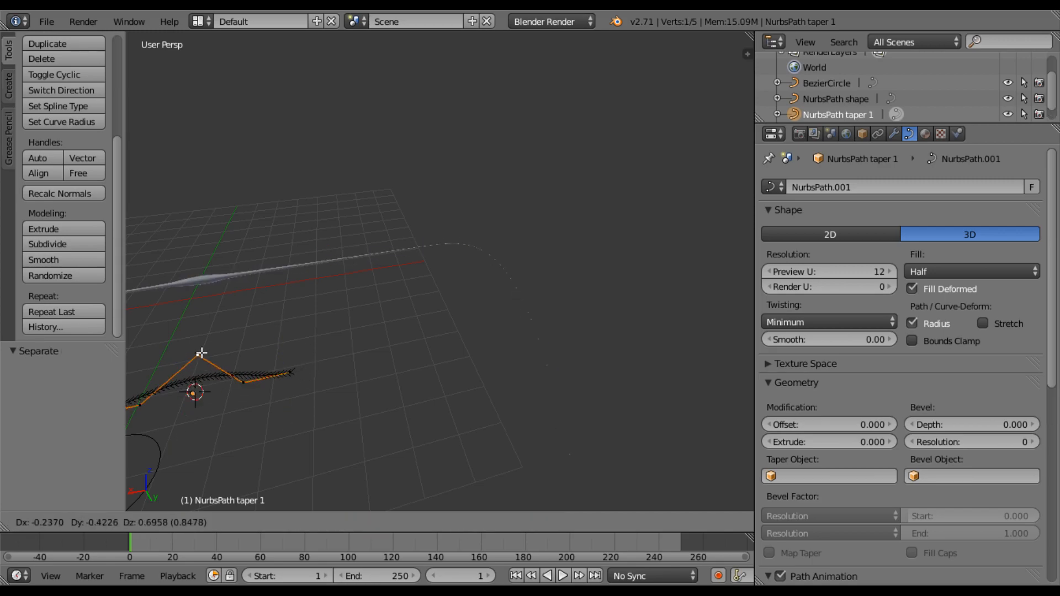
click(192, 395)
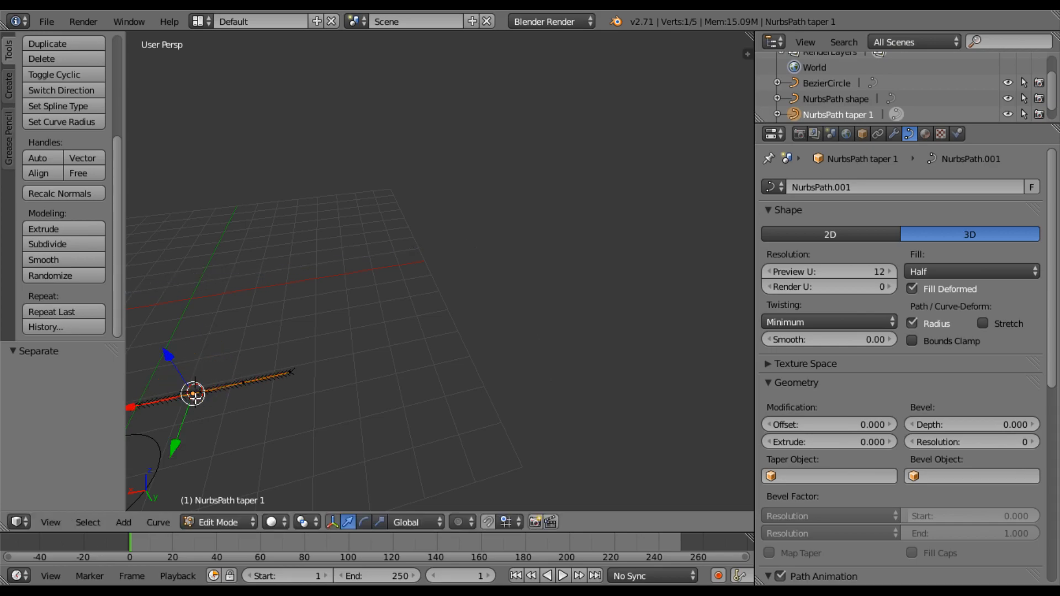
Move the taper path's negative X end point about 0.01 in X, -0.58 in Y and 0.26 in Z.
middle_drag(226, 367, 204, 381)
scroll(203, 381, down, 4)
scroll(254, 288, up, 3)
middle_drag(260, 293, 260, 355)
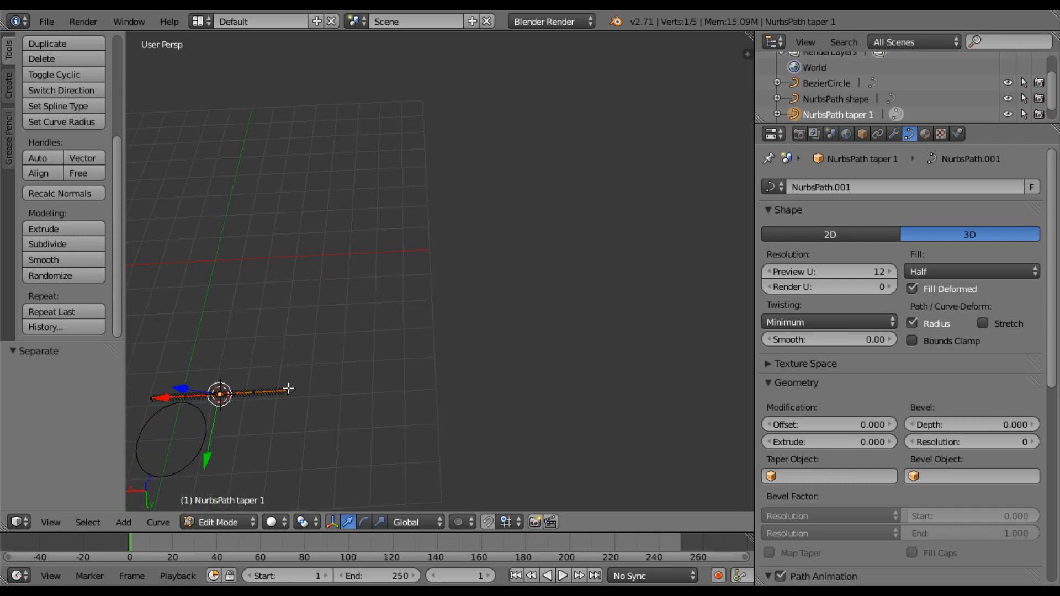
key(g)
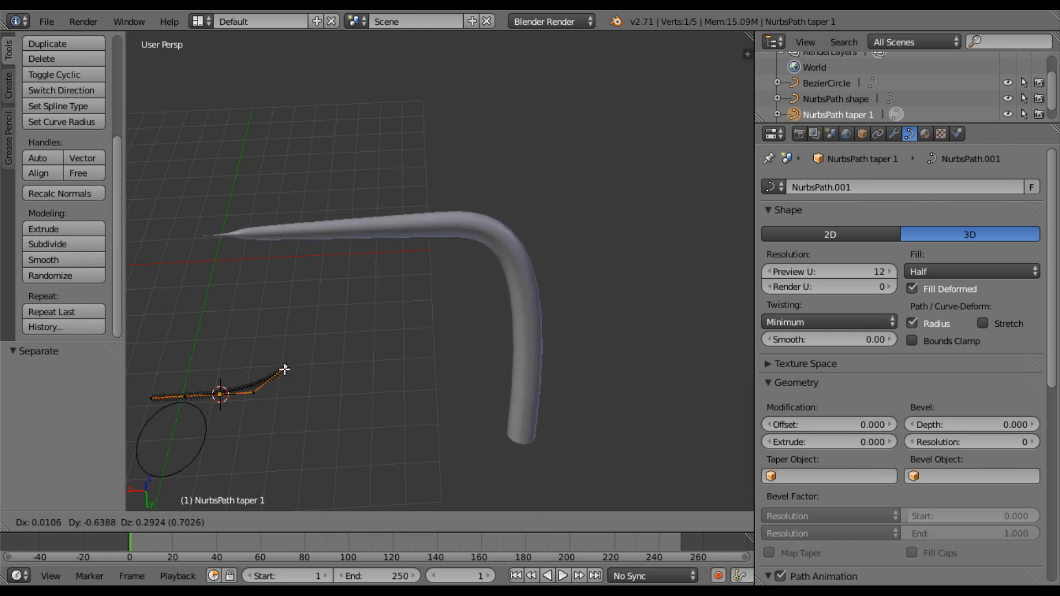
click(285, 370)
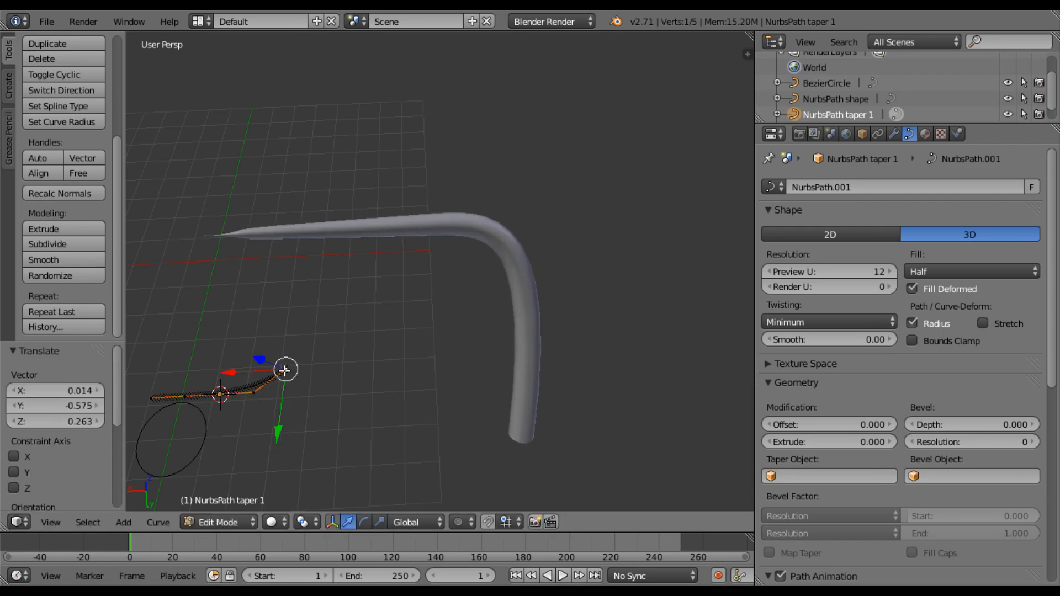
Move the taper point next to the negative X end about (0.04, -0.49, 0.22), and the middle point about (-0.15, -0.52, 0.24).
key(g)
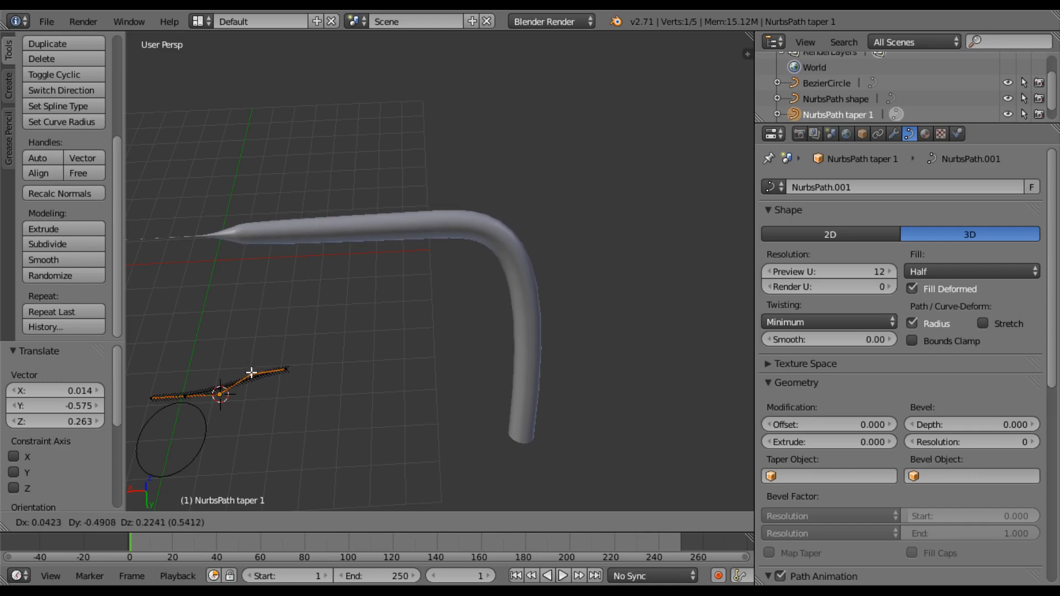
click(251, 374)
key(g)
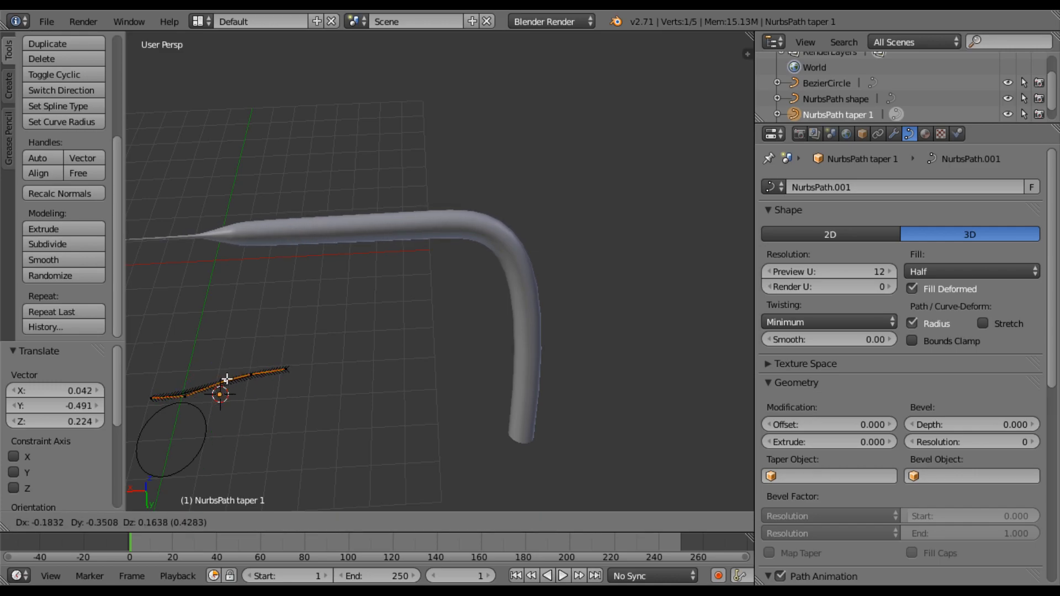
click(224, 374)
Move the taper point between the middle and the positive X end about -0.54 in Y and 0.36 in Z.
middle_drag(223, 392, 254, 378)
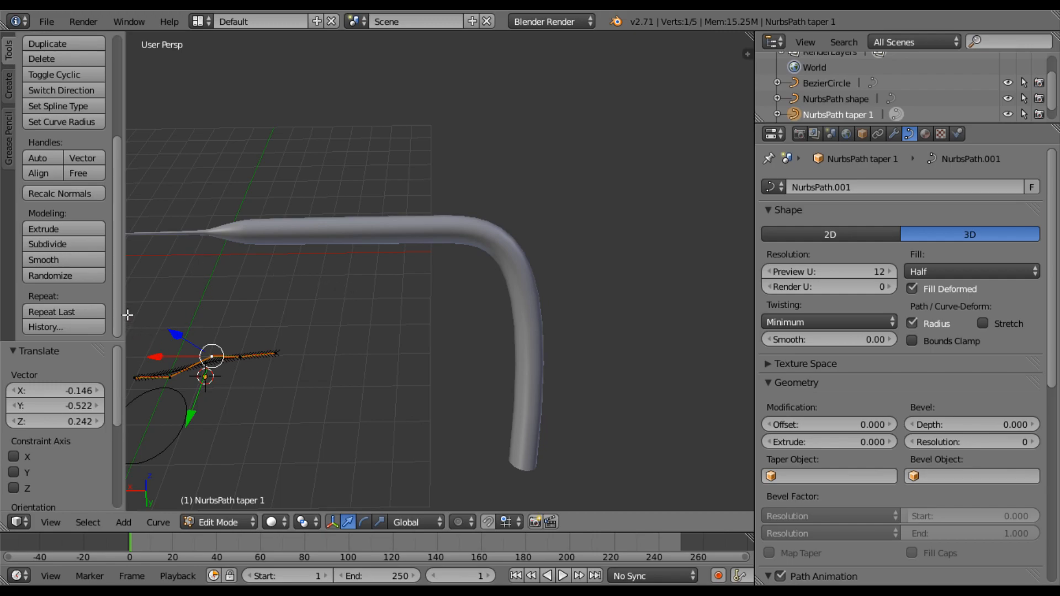
click(139, 284)
scroll(165, 359, up, 2)
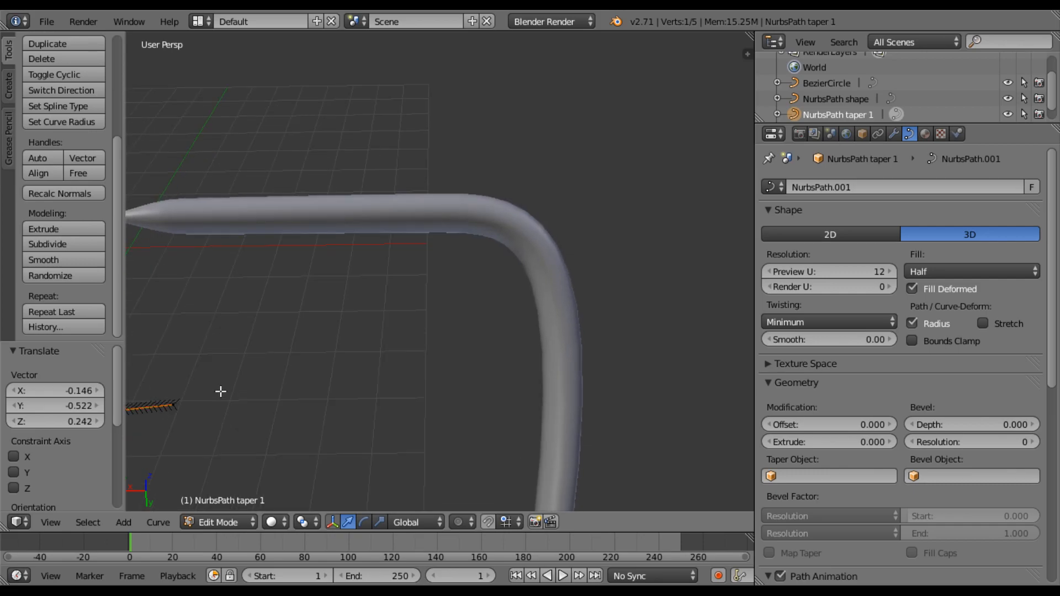
ctrl+scroll(231, 391, down, 10)
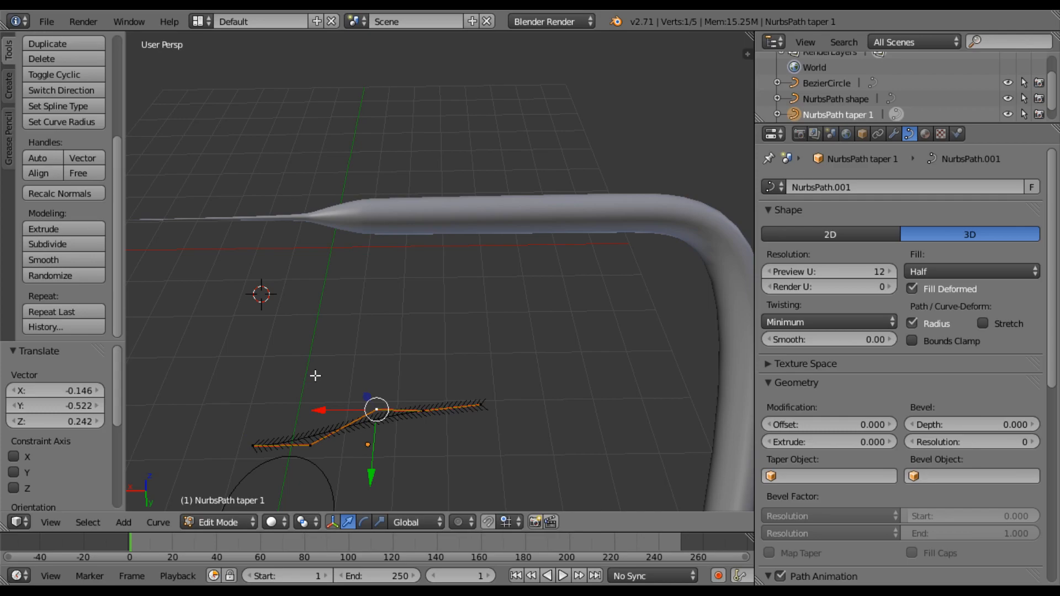
scroll(356, 380, down, 1)
scroll(356, 380, up, 1)
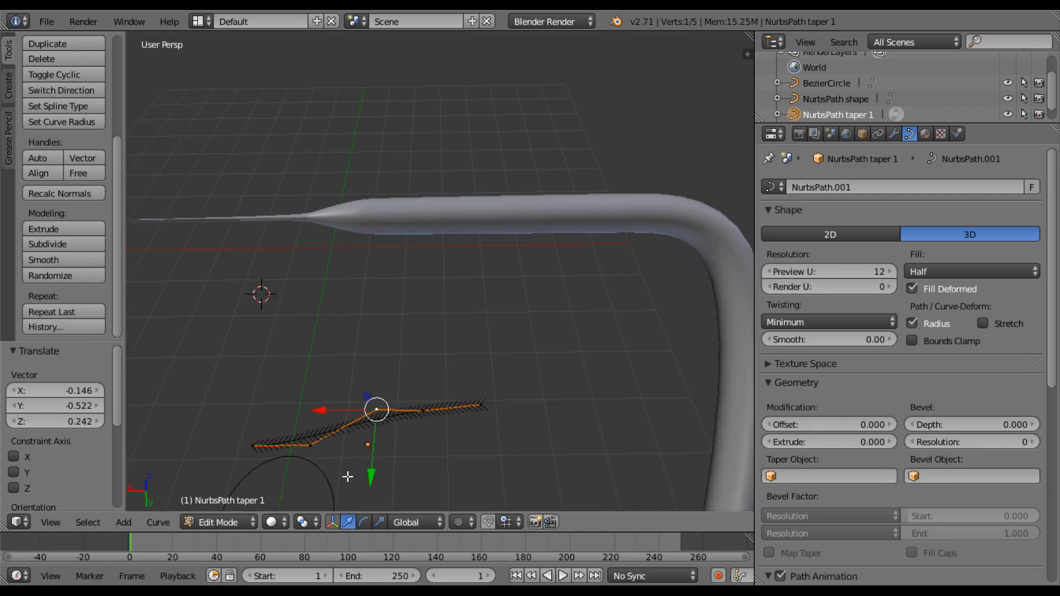
right_click(310, 445)
key(g)
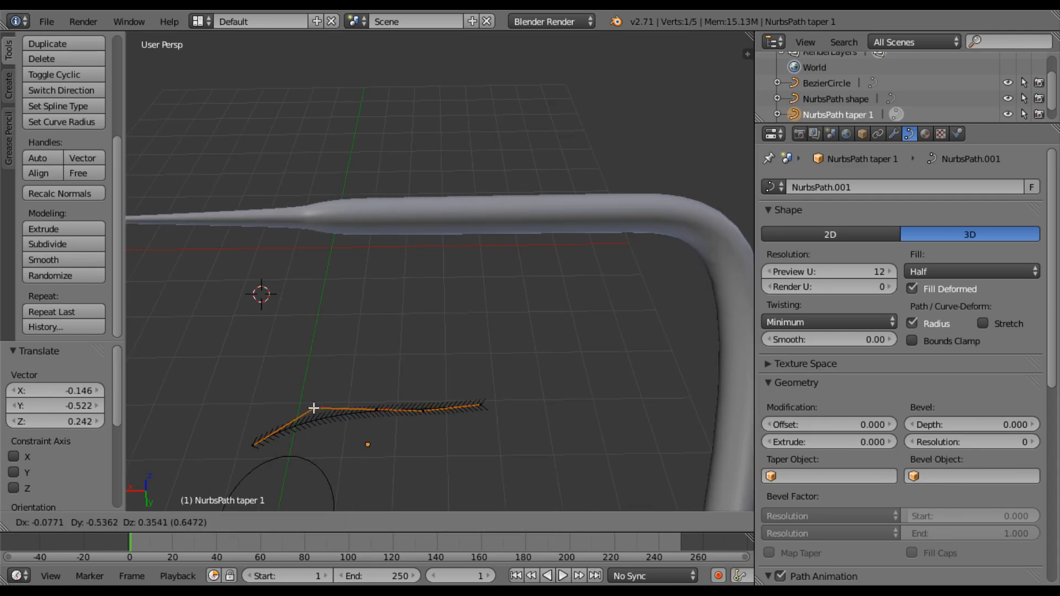
click(308, 407)
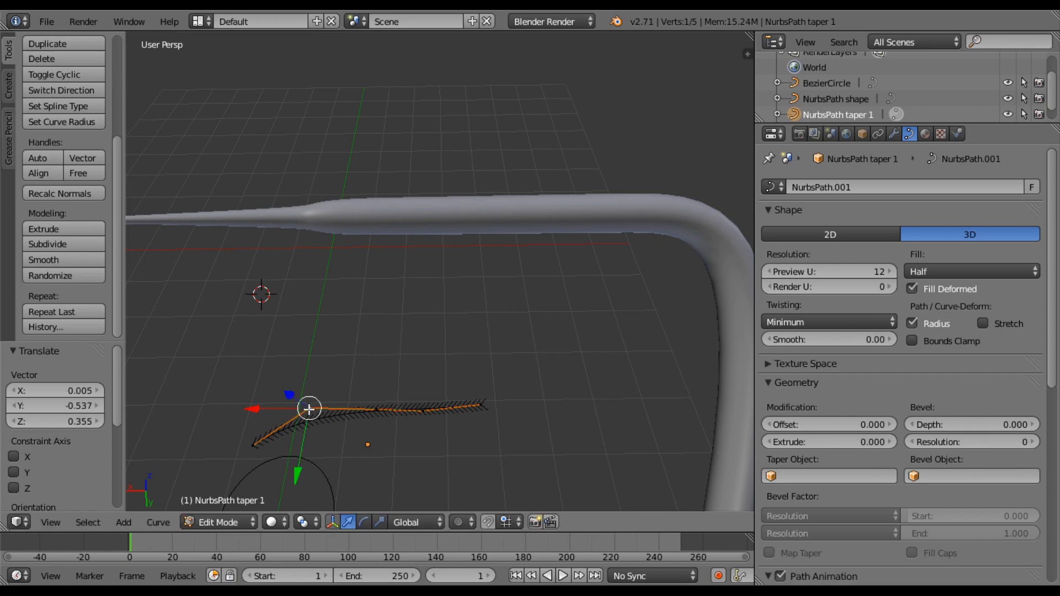
Move the taper path's positive X end point about 0.99 in X, -0.51 in Y and 0.34 in Z, and nudge it about 0.18 further in X.
right_click(254, 443)
key(g)
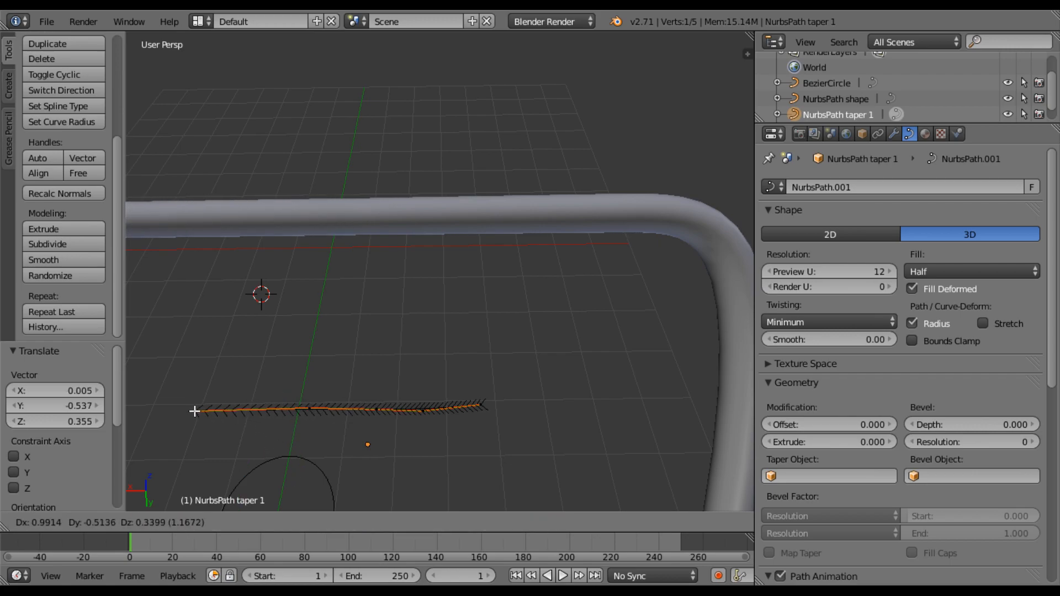
click(196, 411)
scroll(243, 400, down, 5)
scroll(286, 339, up, 4)
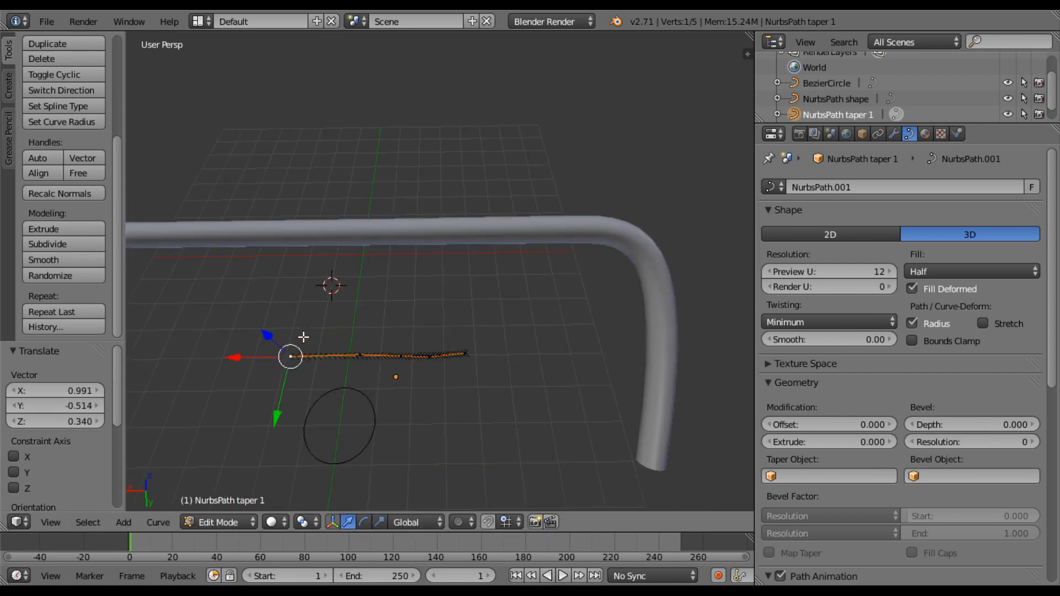
key(g)
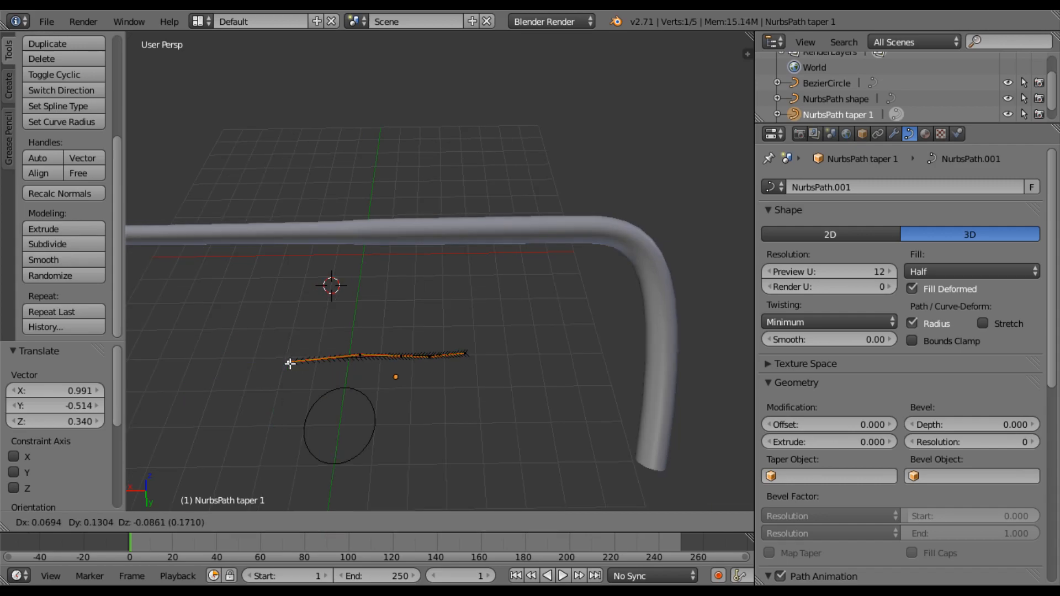
click(286, 360)
Adjust the taper path's negative X end point by about -0.19 in X, 0.23 in Y and -0.15 in Z.
middle_drag(286, 359, 387, 390)
right_click(437, 360)
key(g)
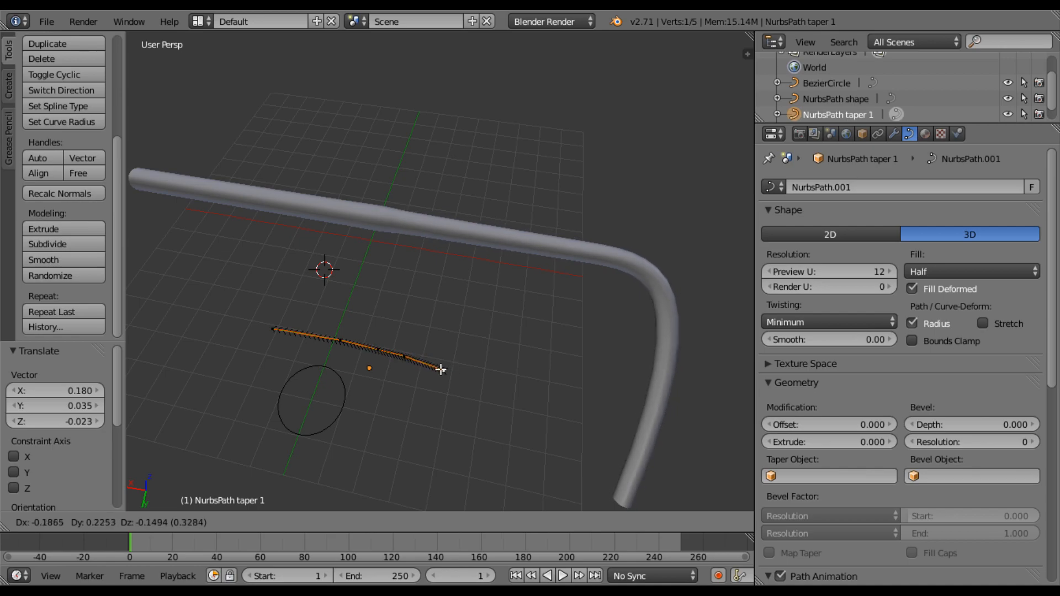
click(441, 370)
Examine the tapered tube's thickness along its length from several angles and distances.
middle_drag(413, 359, 489, 341)
middle_drag(580, 326, 558, 327)
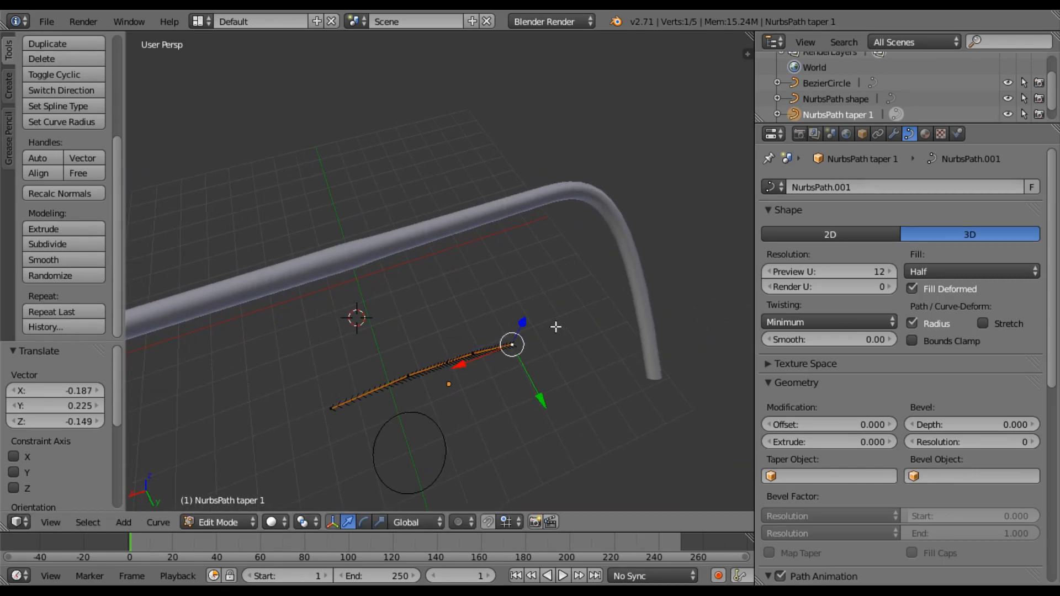
scroll(521, 305, up, 4)
scroll(497, 327, down, 10)
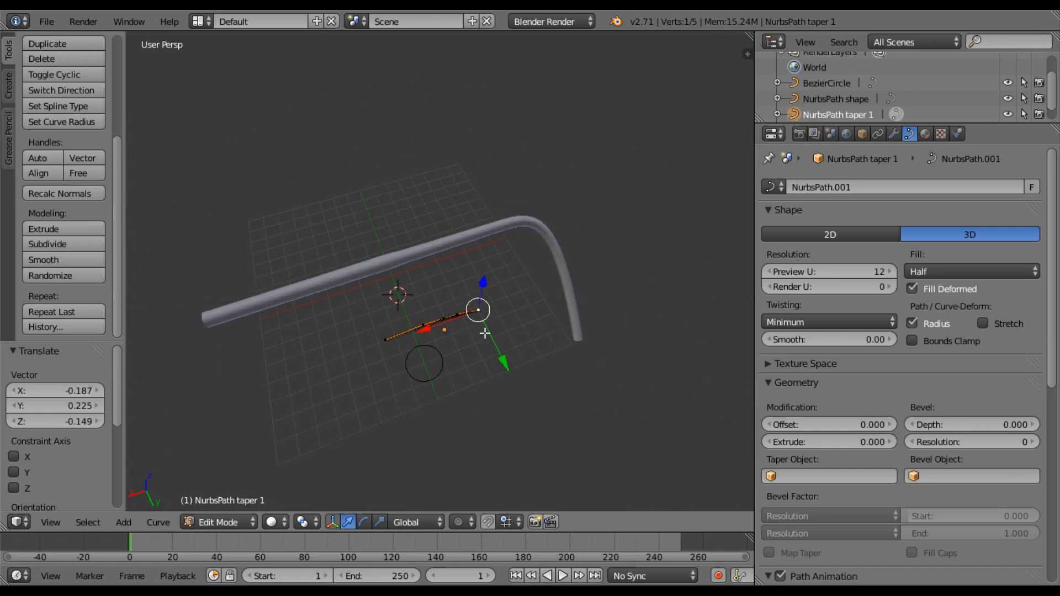
middle_drag(329, 326, 520, 298)
scroll(471, 326, up, 4)
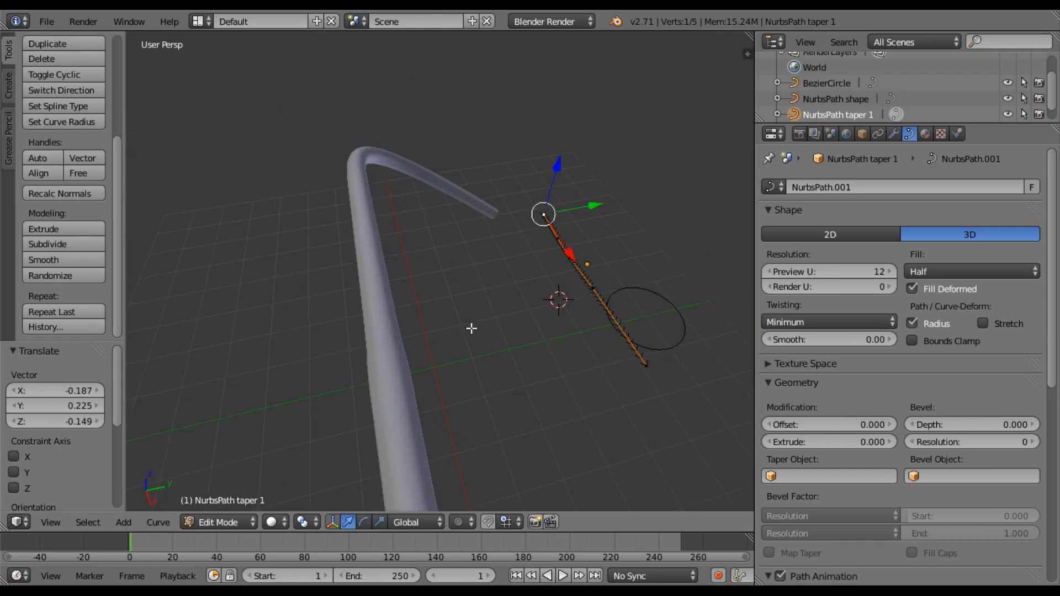
scroll(450, 340, up, 3)
middle_drag(459, 351, 441, 297)
scroll(442, 298, down, 3)
scroll(412, 357, up, 2)
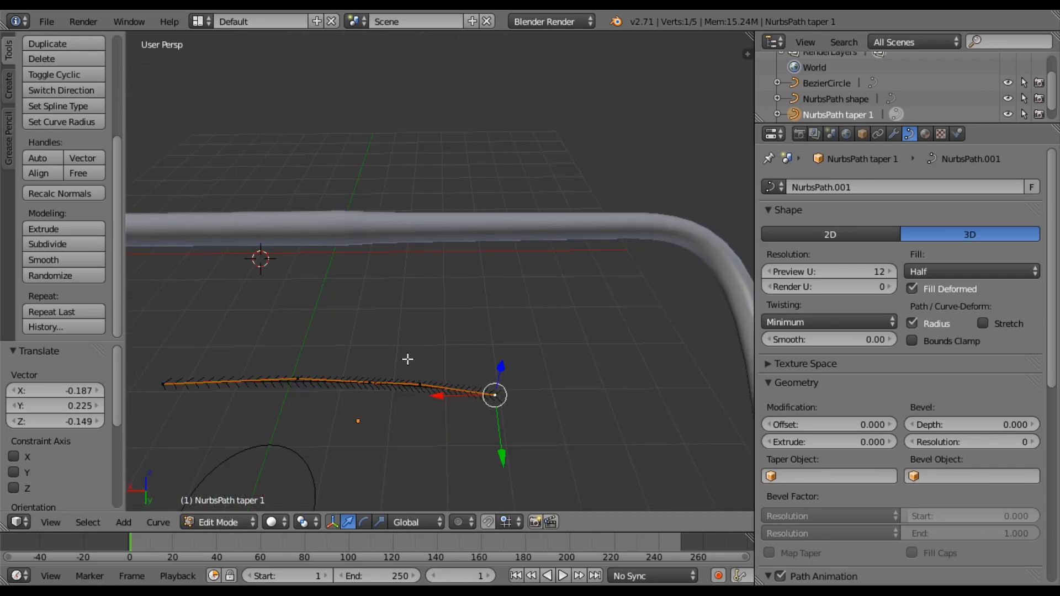
Shift the taper path's middle point about -0.17 in X, and the point beside its negative X end about (-1.16, -0.14, 0.14).
right_click(369, 382)
key(g)
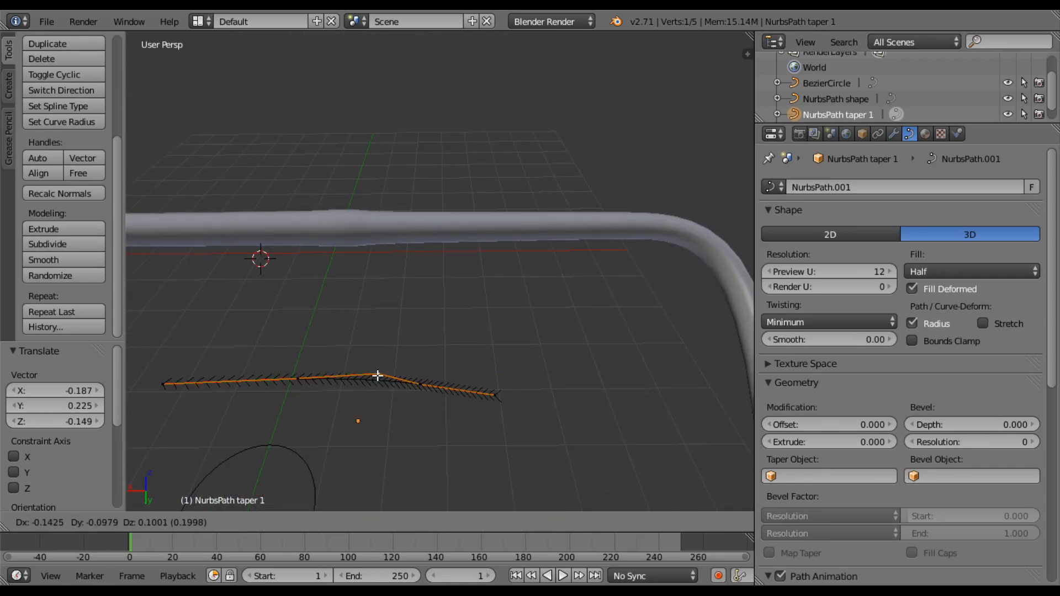
click(379, 381)
right_click(423, 379)
key(g)
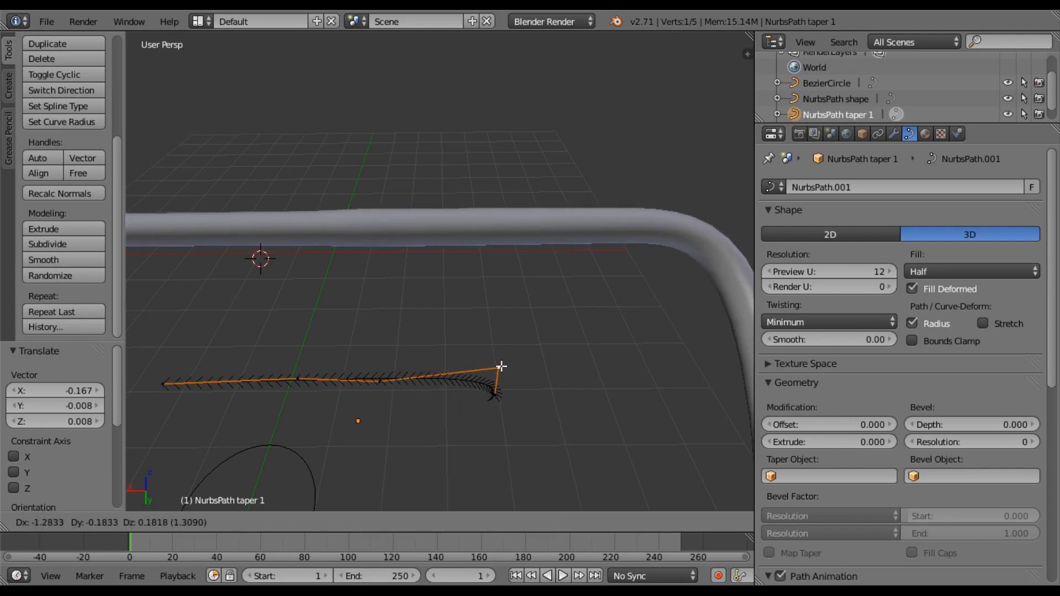
click(495, 368)
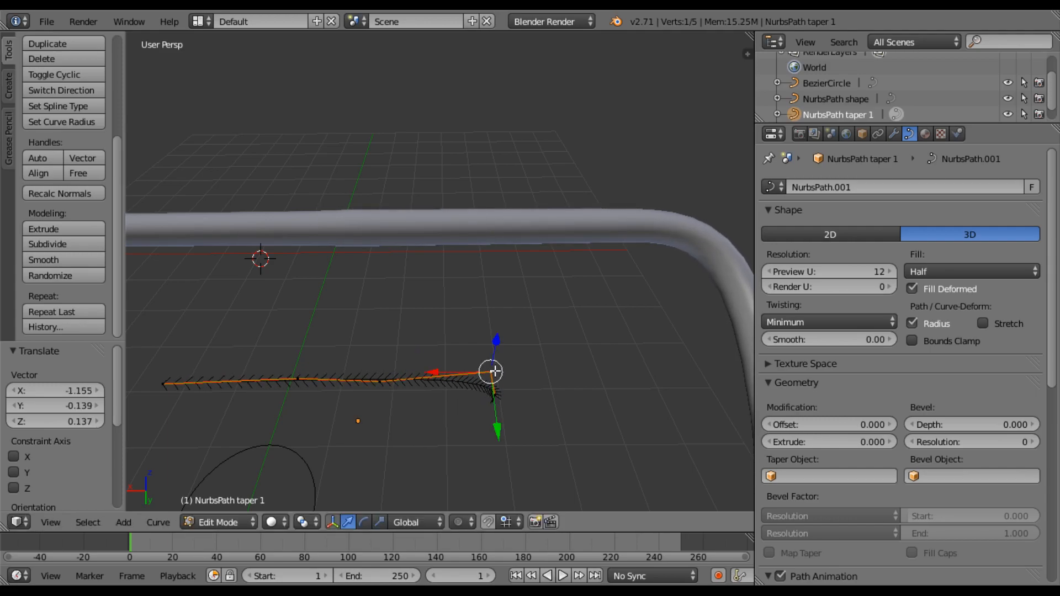
Finish editing the taper path, select the NurbsPath shape tube, and inspect its outline around the bend.
scroll(495, 368, down, 3)
scroll(530, 378, down, 2)
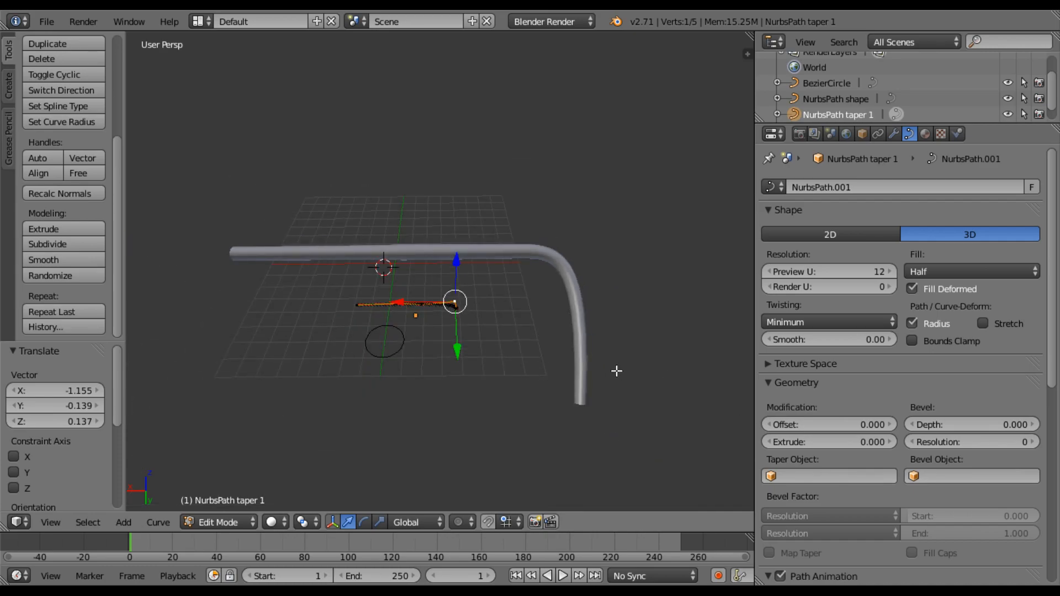
scroll(453, 336, up, 3)
key(Tab)
click(827, 101)
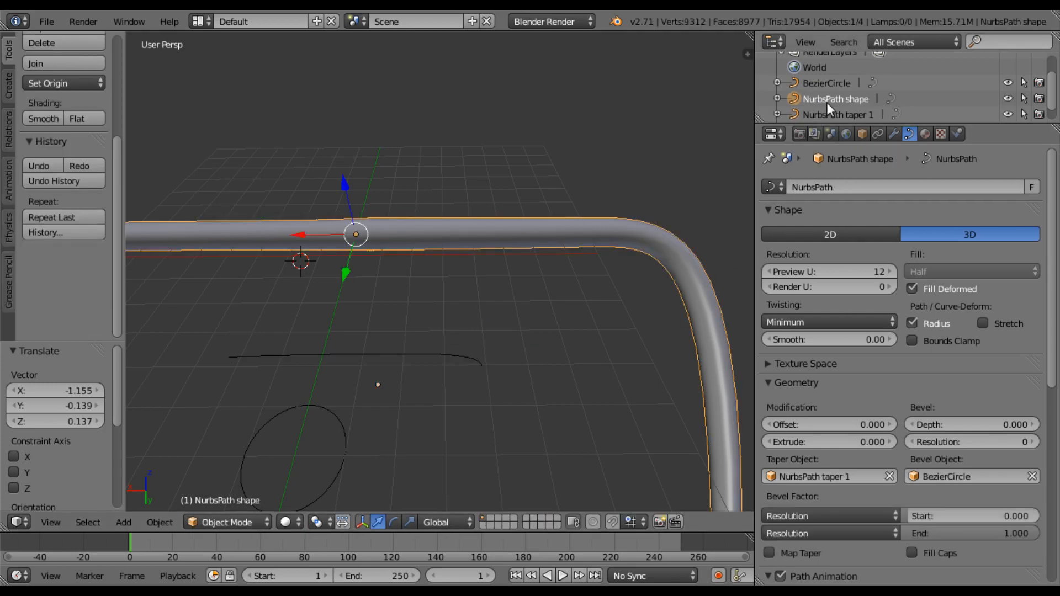
scroll(550, 294, up, 5)
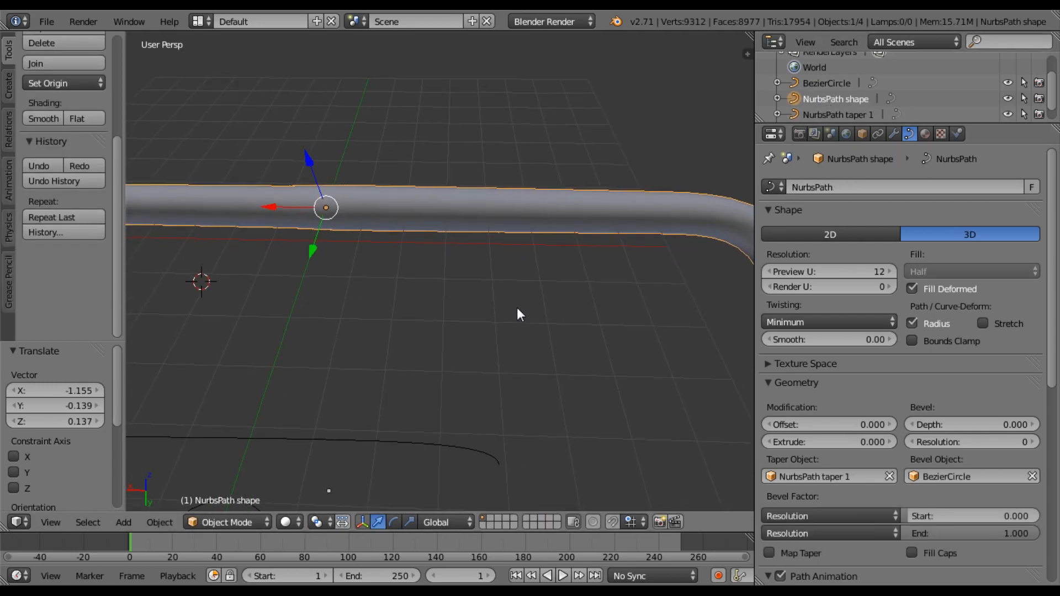
scroll(512, 354, down, 5)
scroll(516, 345, up, 2)
scroll(515, 347, up, 3)
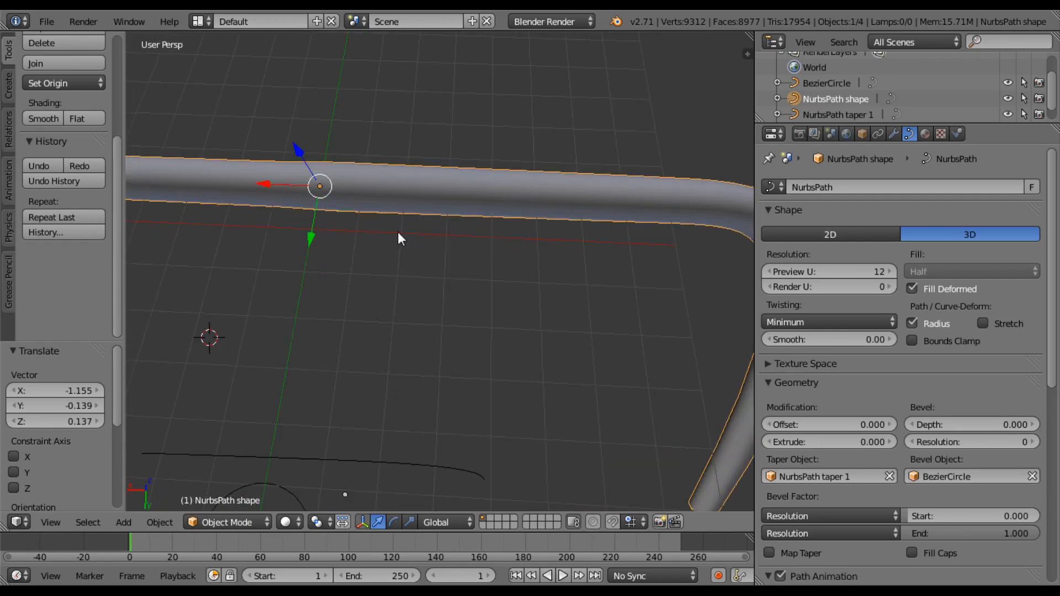
Move the end point of the tube path's bent leg about -0.22 in X, -3.27 in Y and 3.03 in Z.
key(Tab)
scroll(652, 298, down, 3)
middle_drag(598, 314, 540, 286)
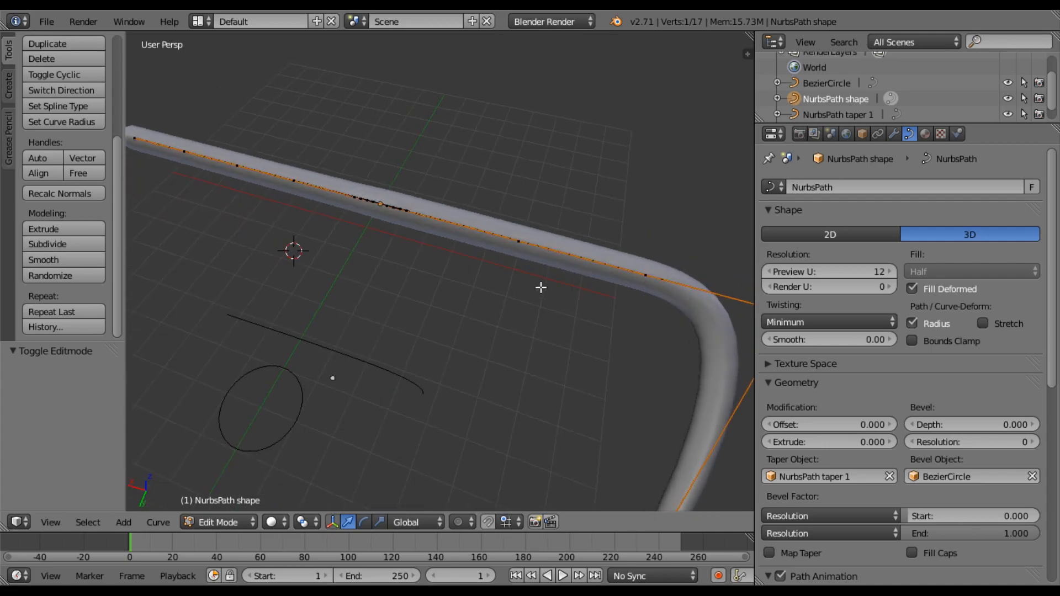
scroll(559, 333, down, 7)
scroll(558, 348, up, 2)
middle_drag(558, 348, 544, 316)
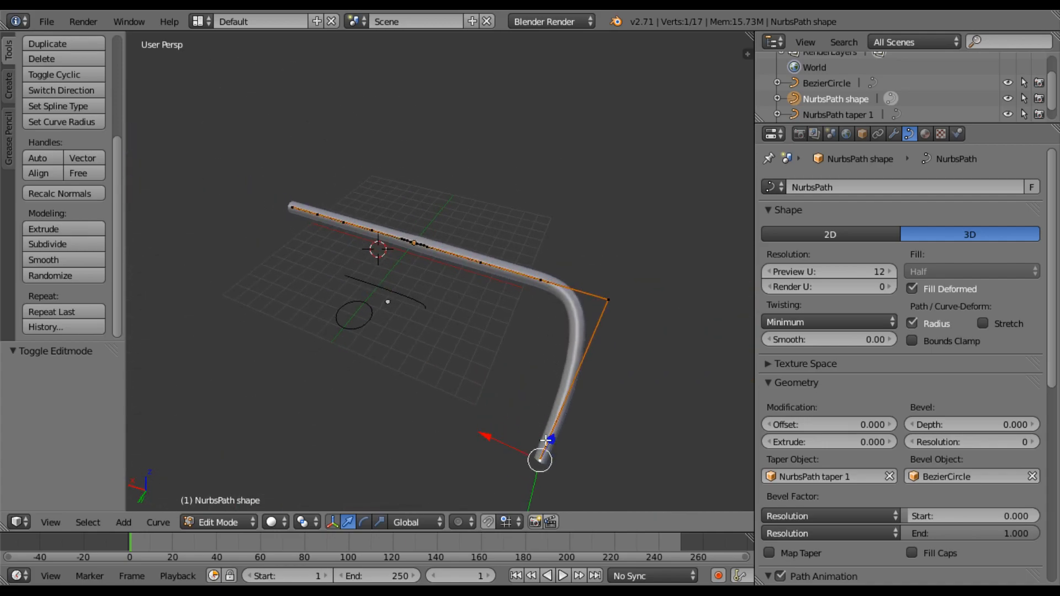
key(g)
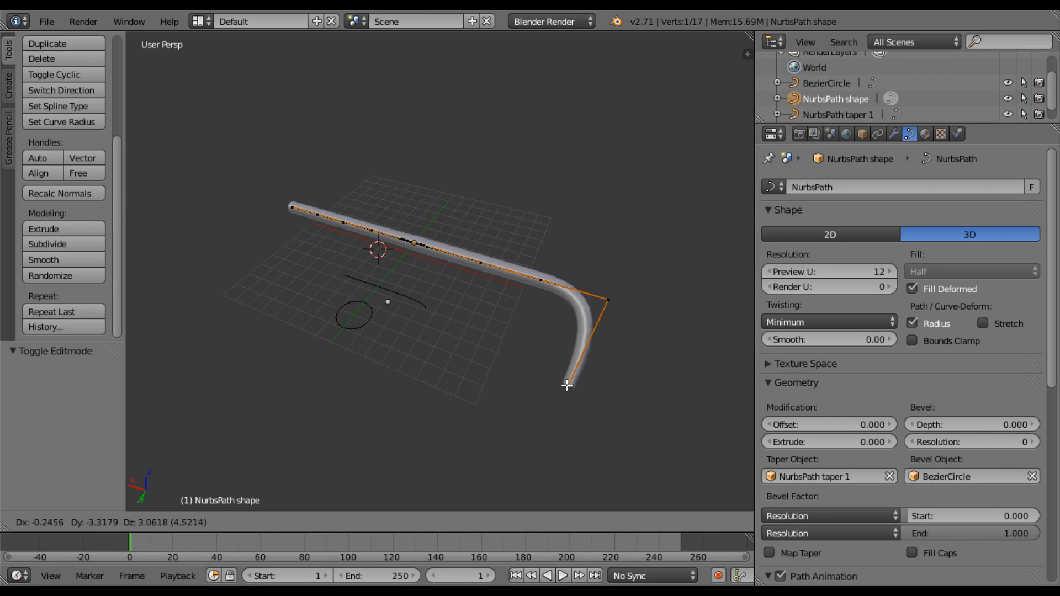
click(566, 386)
Add a Solidify modifier to the NurbsPath shape tube.
middle_drag(429, 314, 509, 303)
scroll(510, 309, up, 3)
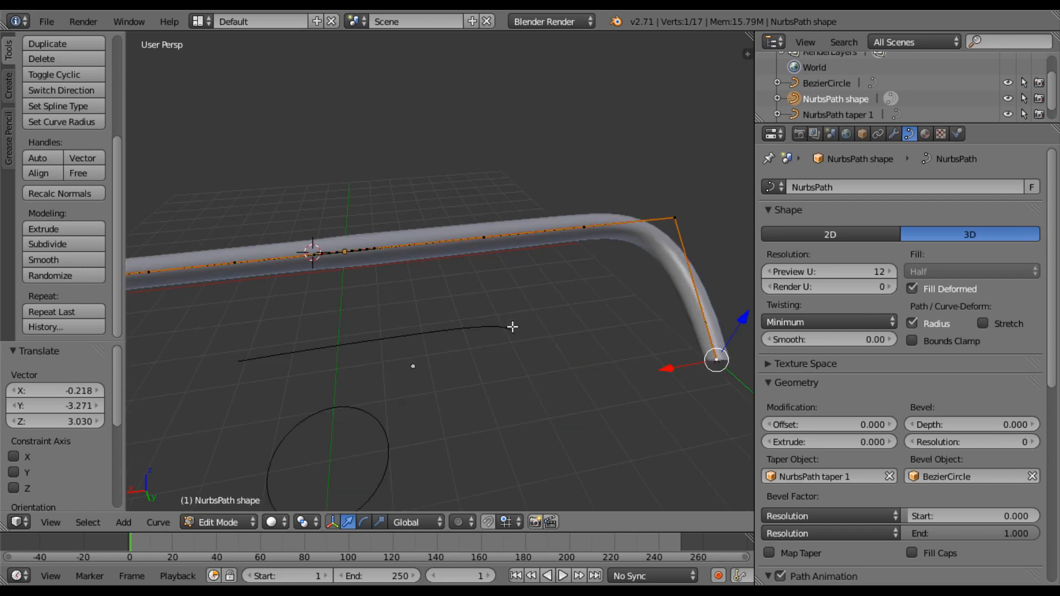
click(894, 137)
click(859, 188)
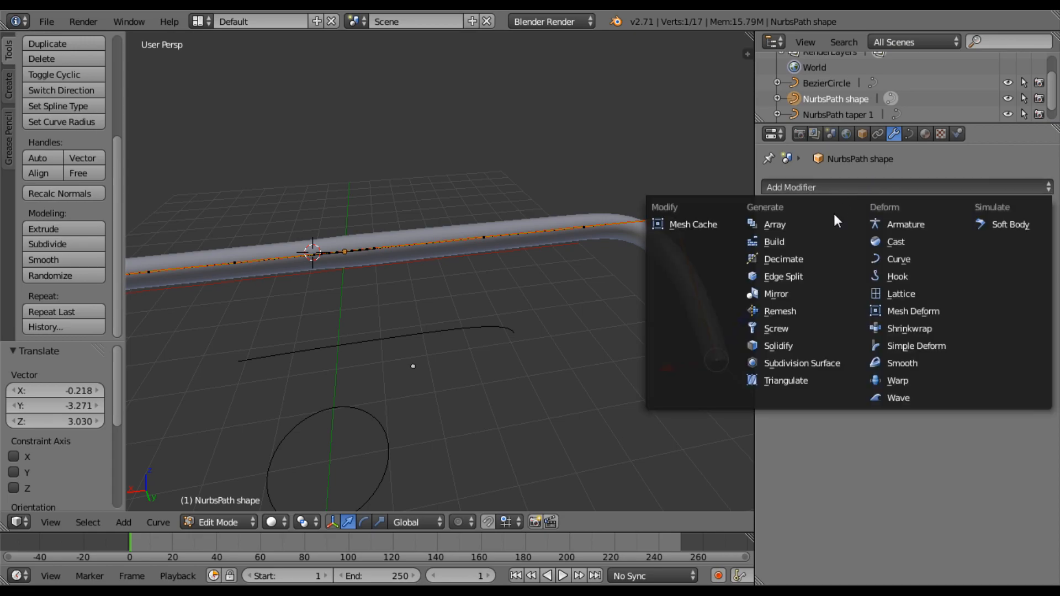
click(793, 344)
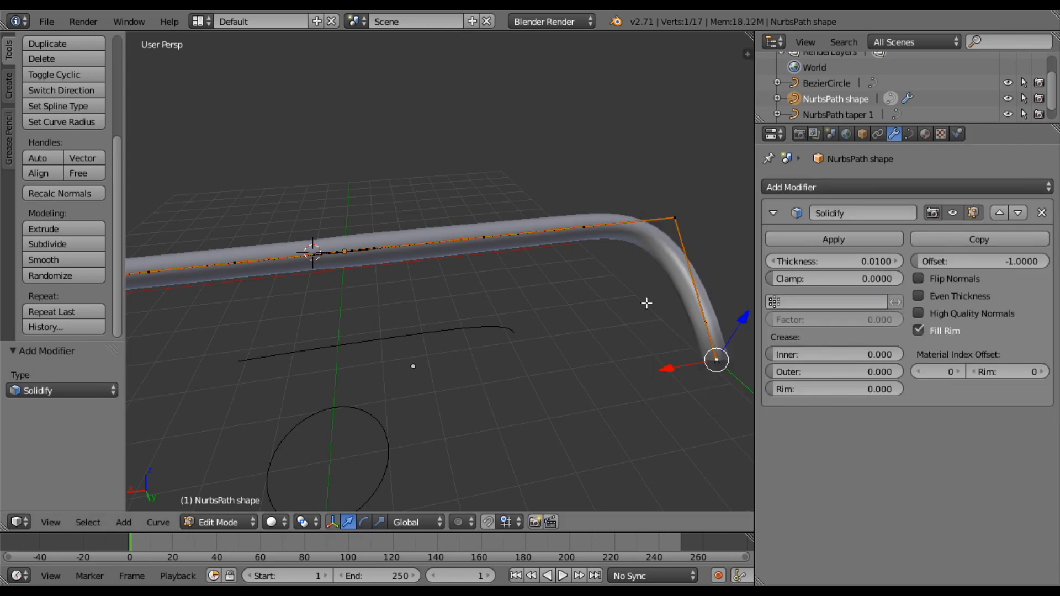
Set the Solidify thickness to 0.12 while viewing the tube's open end.
scroll(578, 325, up, 3)
middle_drag(286, 327, 471, 312)
scroll(466, 307, down, 5)
scroll(471, 311, down, 2)
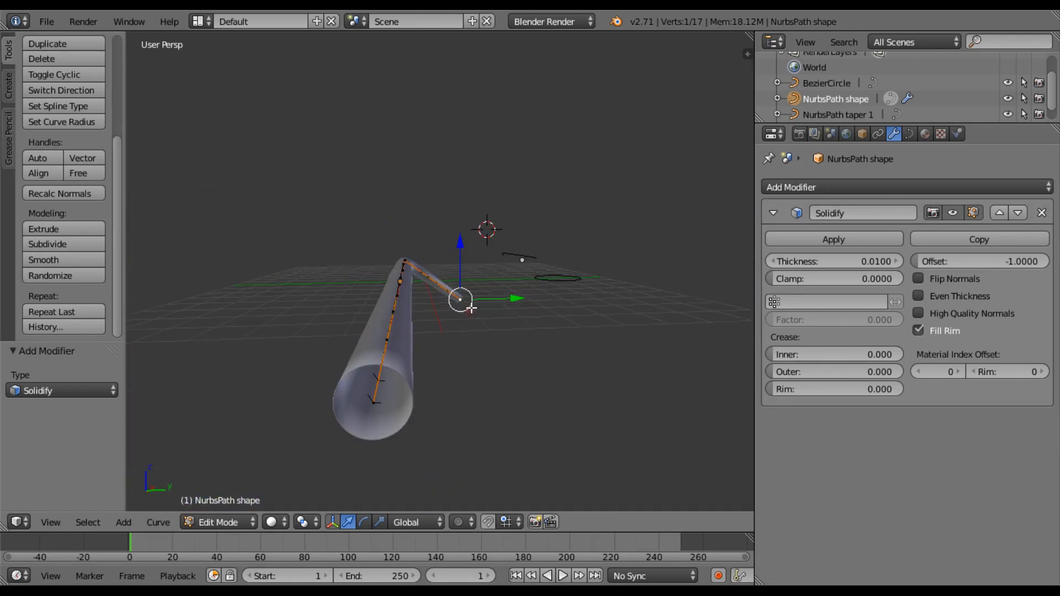
drag(806, 255, 884, 255)
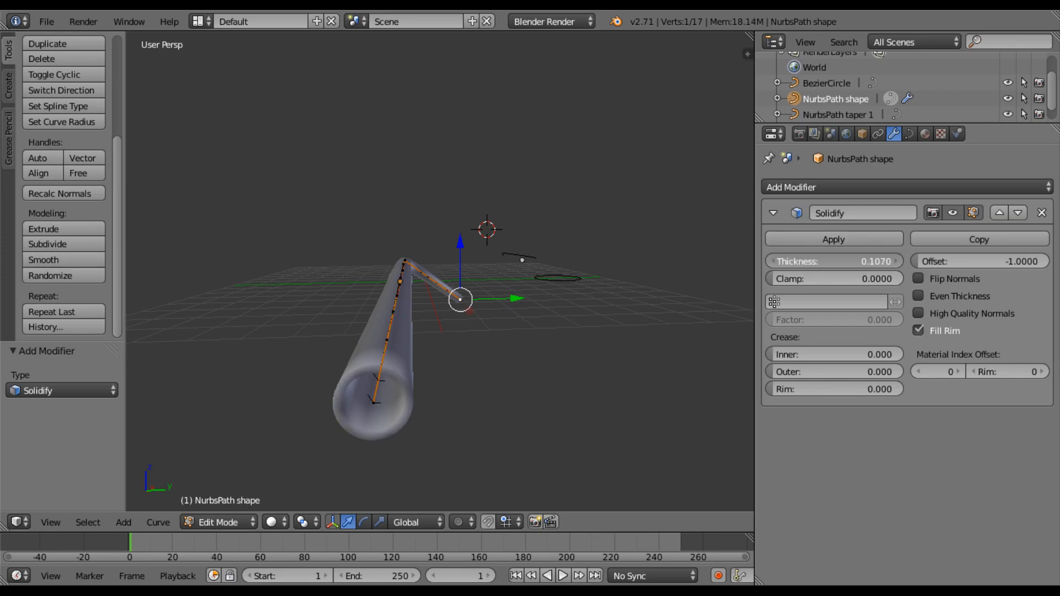
middle_drag(519, 276, 435, 316)
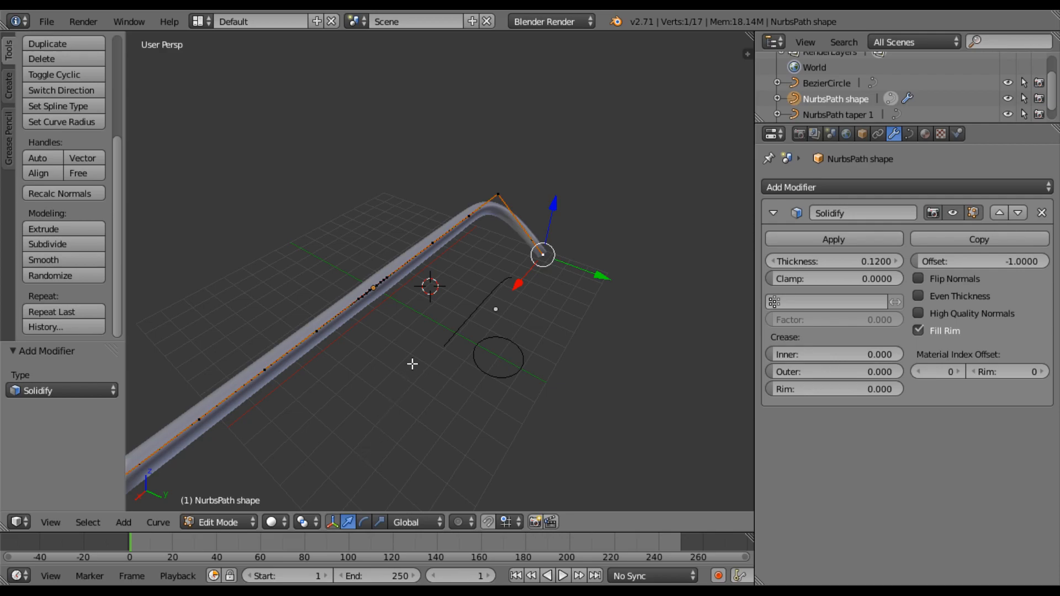
Convert the tube to a mesh while keeping the original curve, and move the mesh copy along positive Y beside it.
key(Tab)
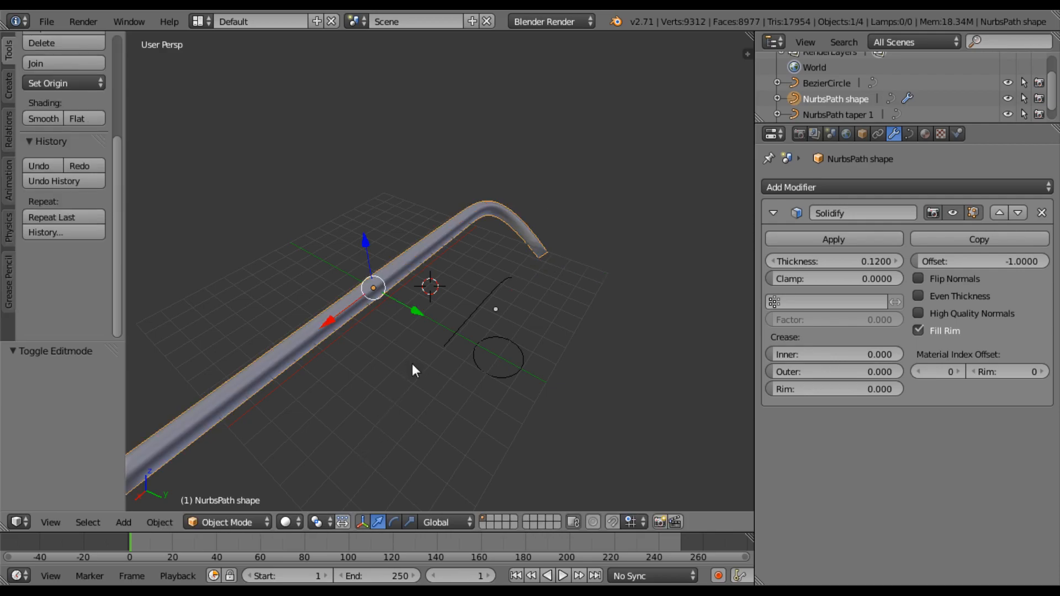
key(alt+c)
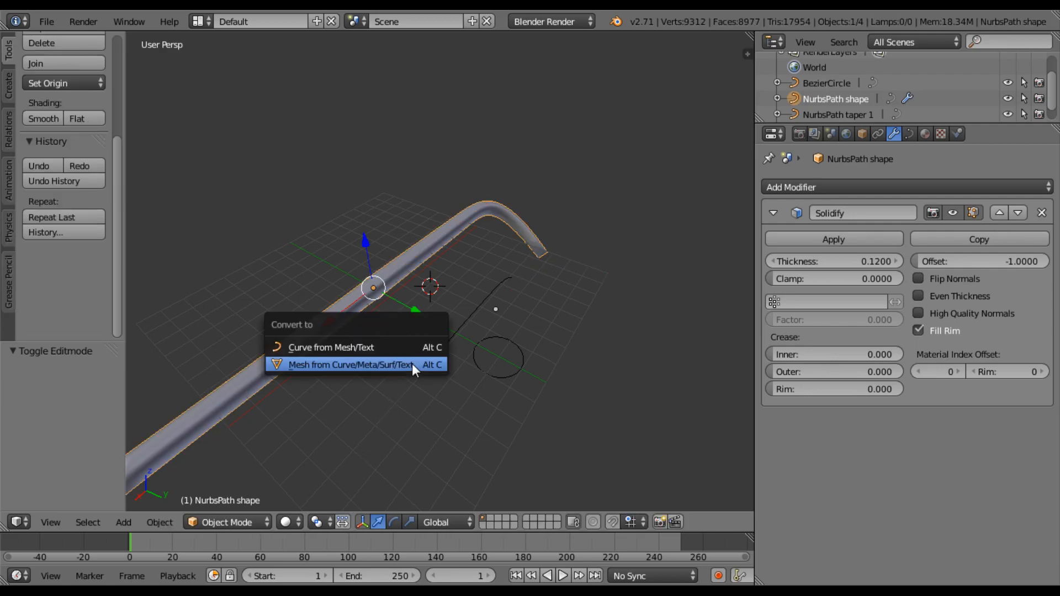
click(364, 363)
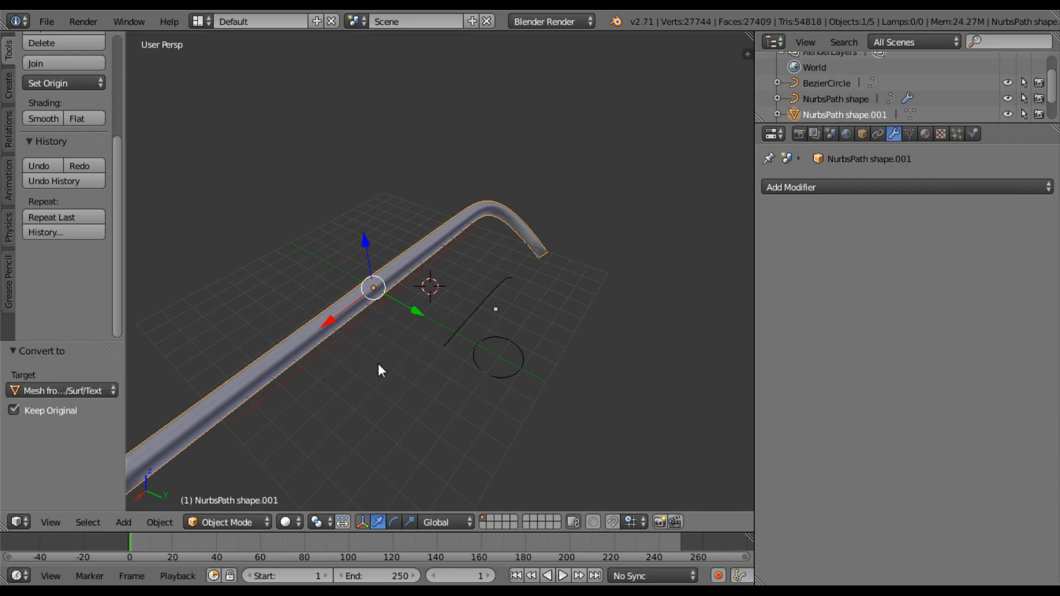
drag(412, 310, 549, 355)
Enter Edit Mode on the mesh copy and examine its edge loops close up around the bend.
key(Tab)
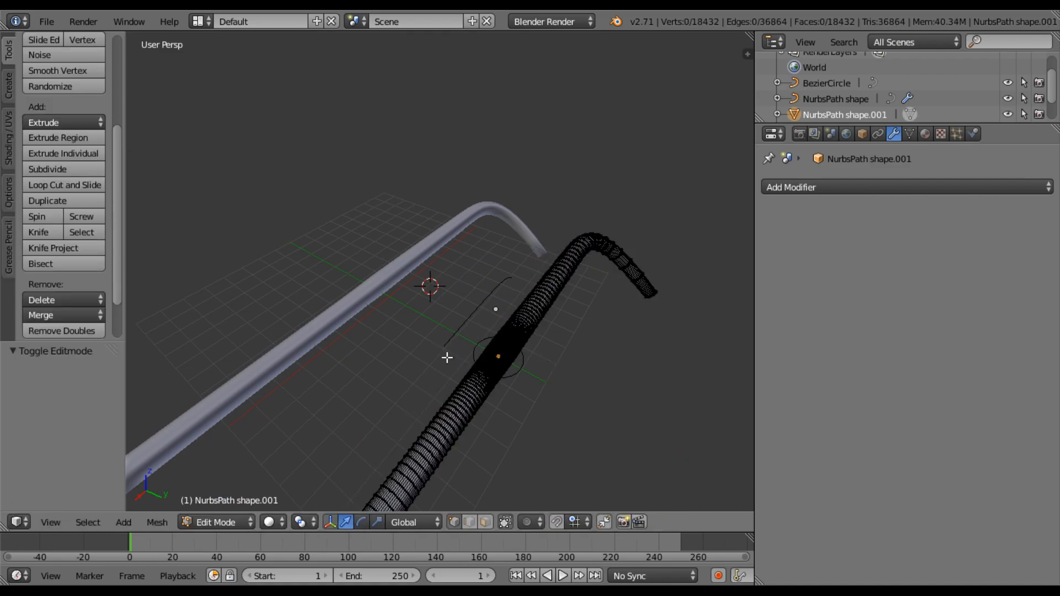
scroll(540, 385, down, 3)
middle_drag(545, 378, 515, 382)
scroll(556, 366, up, 3)
scroll(556, 366, down, 3)
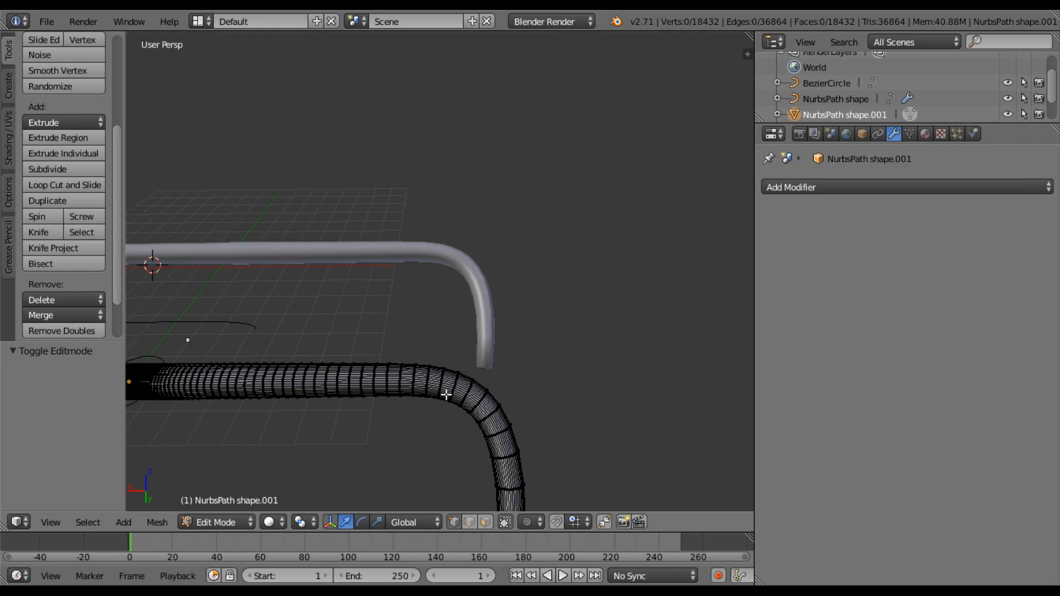
key(shift+b)
drag(396, 343, 562, 466)
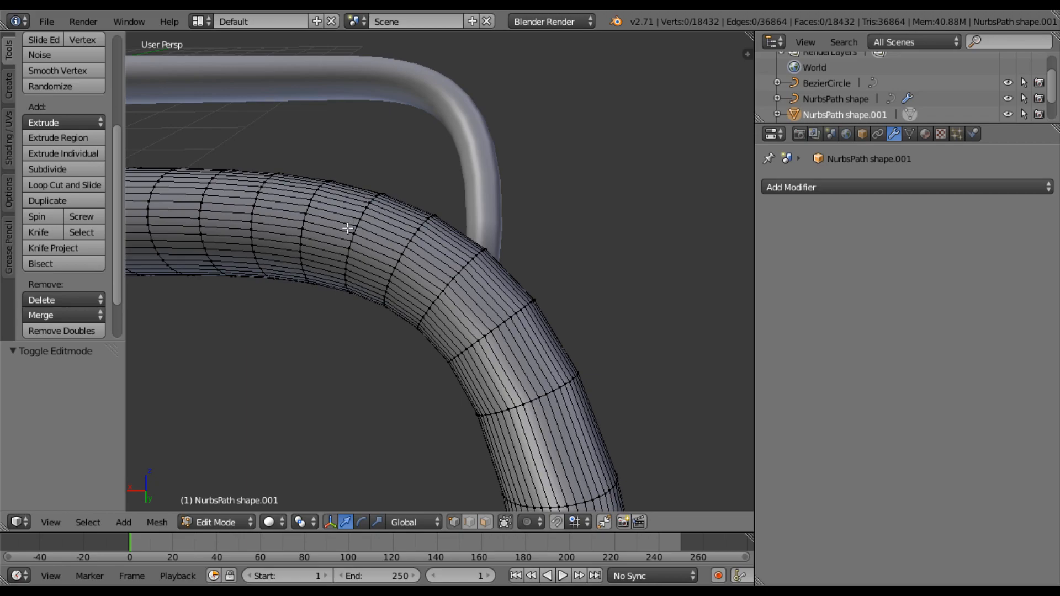
key(Tab)
key(Tab)
Add a loop cut on the mesh tube just before the bend and scale it up about 1.22 times into a ridge.
key(ctrl+r)
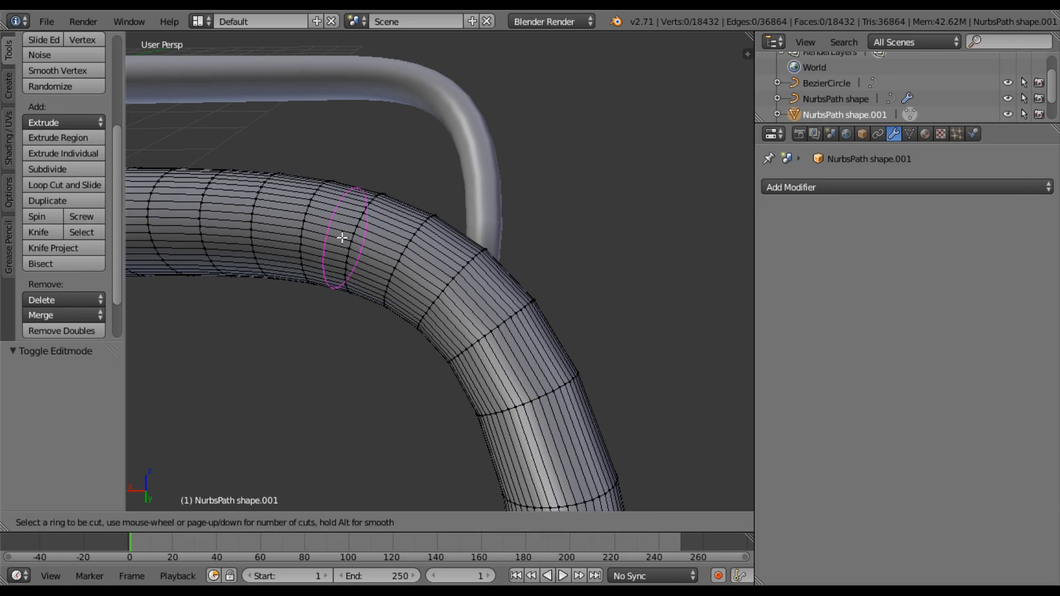
click(167, 227)
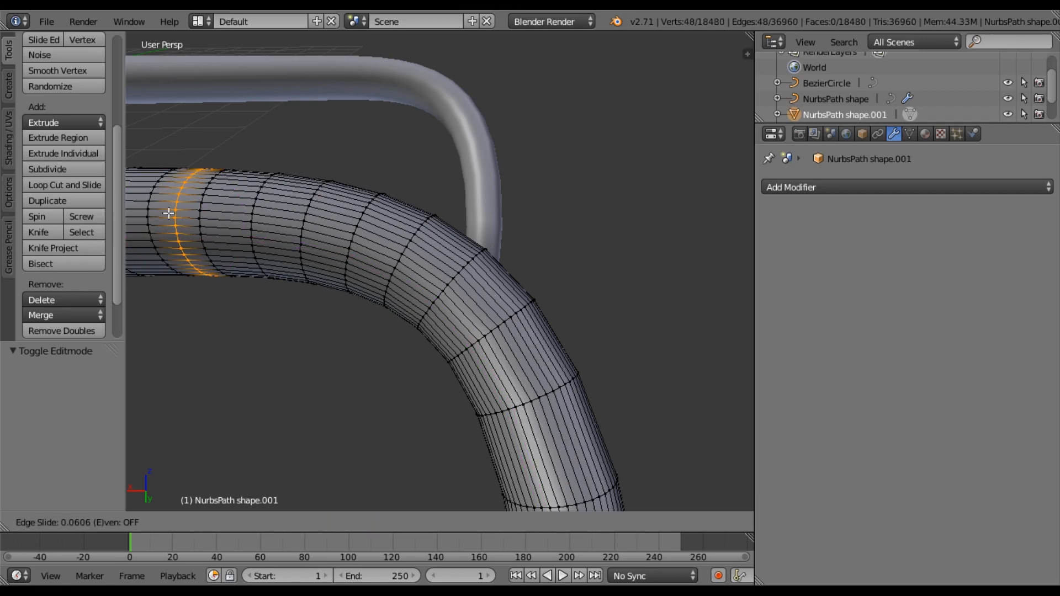
click(168, 211)
key(s)
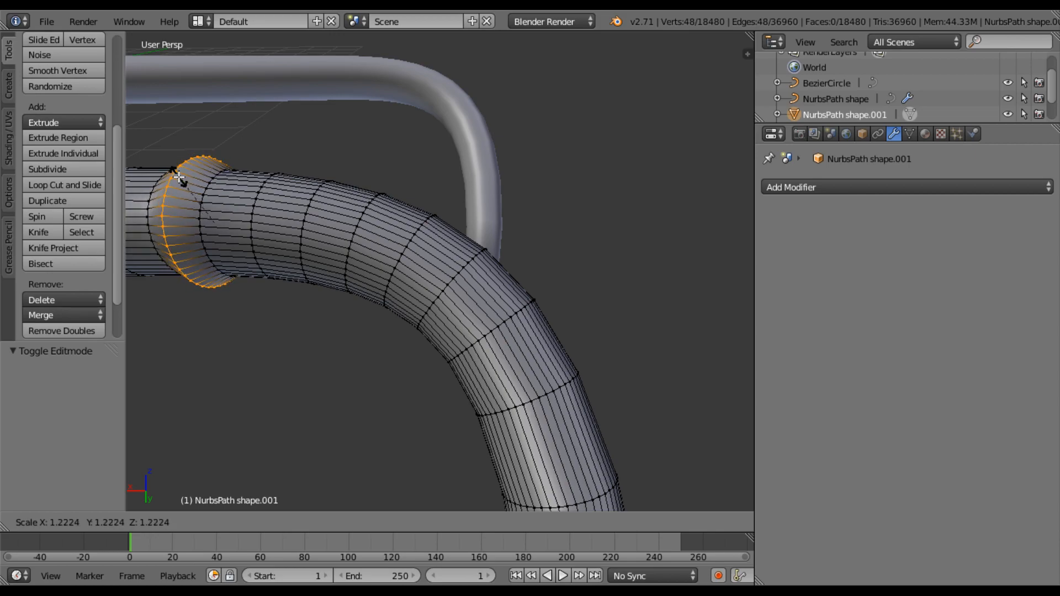
click(182, 178)
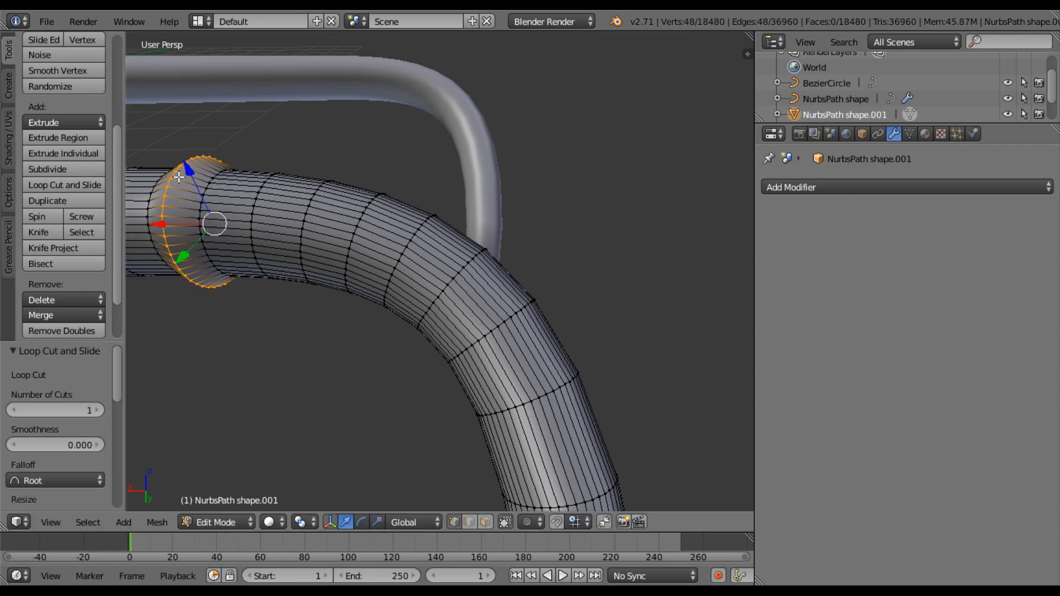
Add a second loop cut in the segment after the first ridge, towards the bend, and scale it outward to match.
key(ctrl+r)
click(227, 208)
click(223, 207)
key(s)
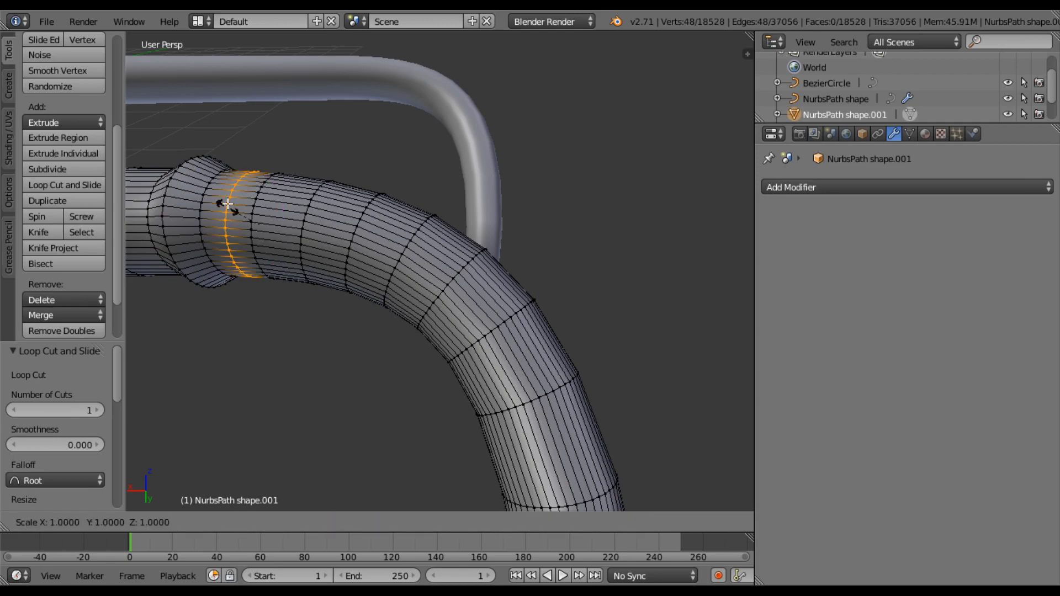
click(225, 195)
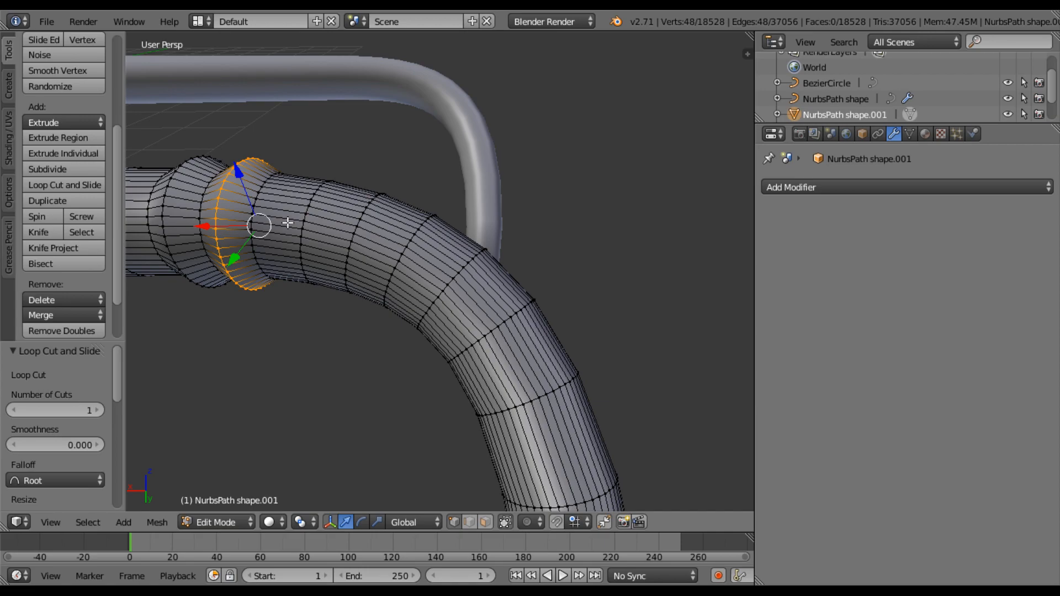
Add a third loop cut in the segment following the second ridge and scale it outward to a similar height.
key(ctrl+e)
key(Escape)
key(ctrl+r)
click(279, 211)
click(283, 208)
key(s)
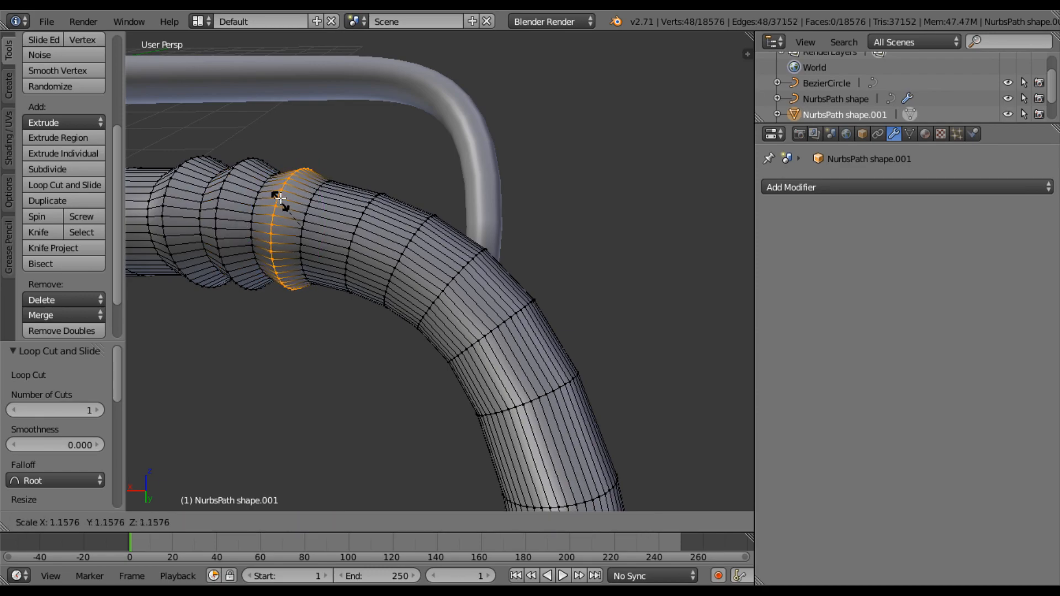
click(280, 199)
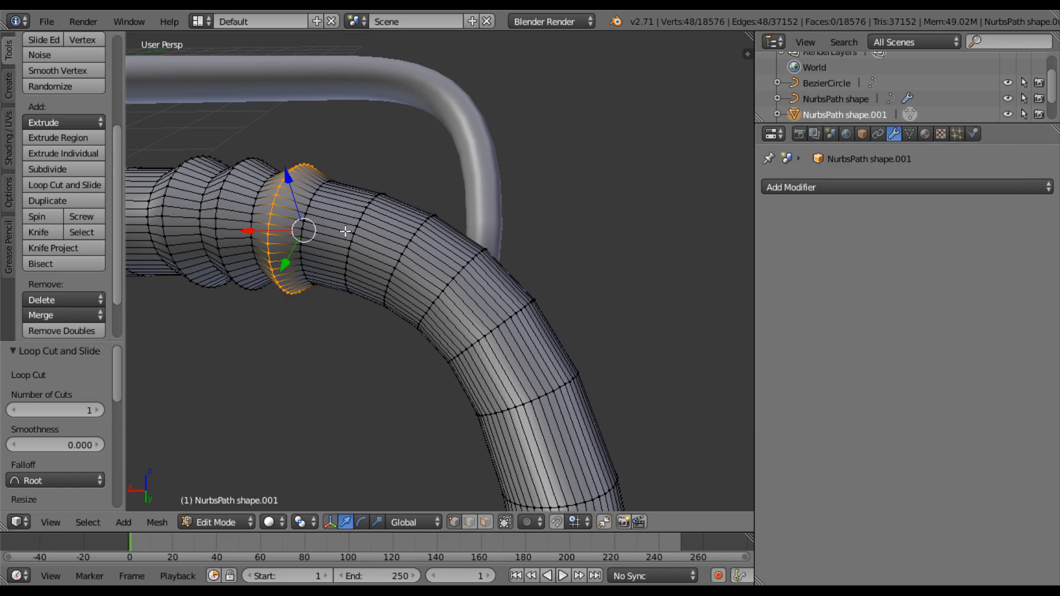
Cut a fourth loop where the tube starts to curve and enlarge it into another ridge.
key(ctrl+r)
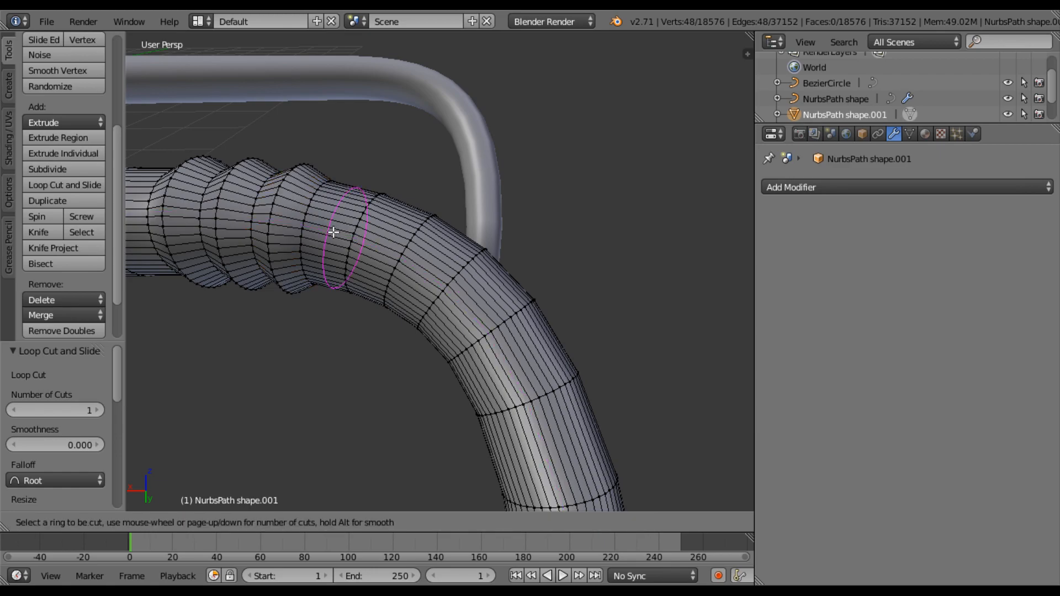
click(333, 233)
click(334, 224)
key(s)
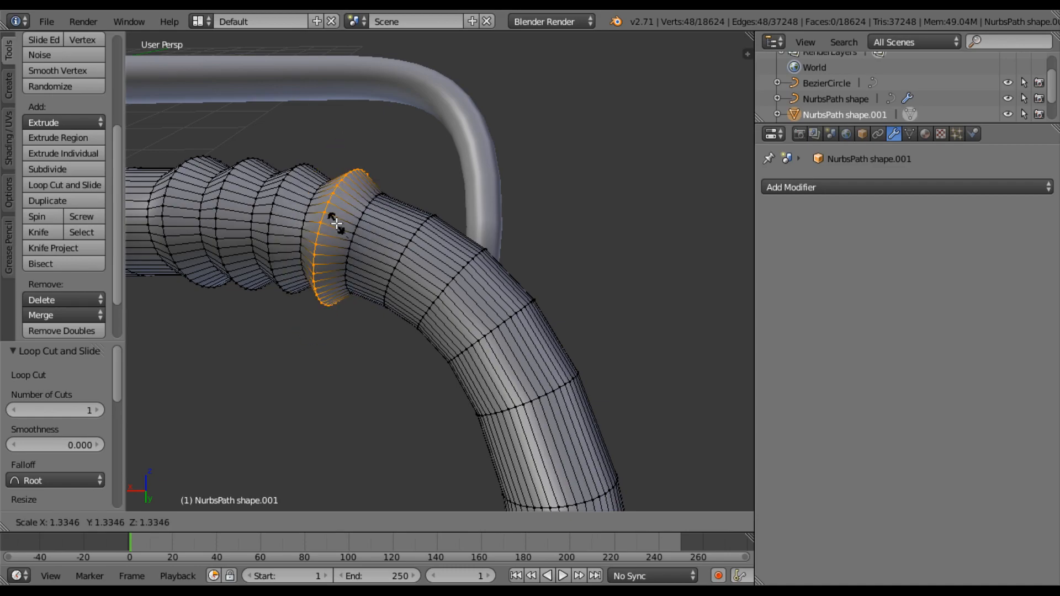
click(338, 223)
Cut a fifth loop in the next segment of the bend and scale it outward into a ridge.
key(ctrl+r)
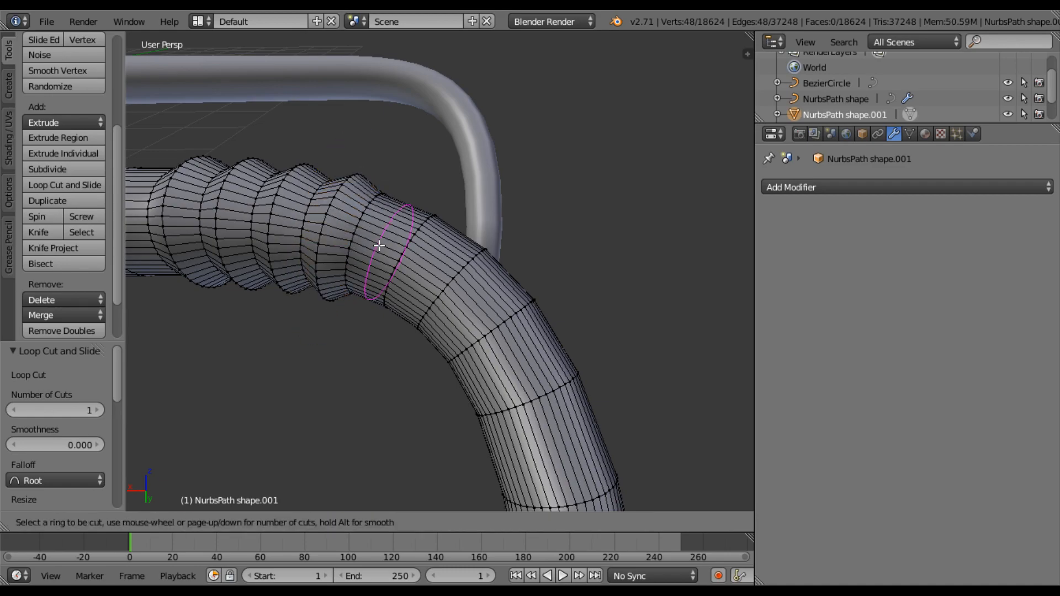
click(382, 245)
click(383, 243)
key(s)
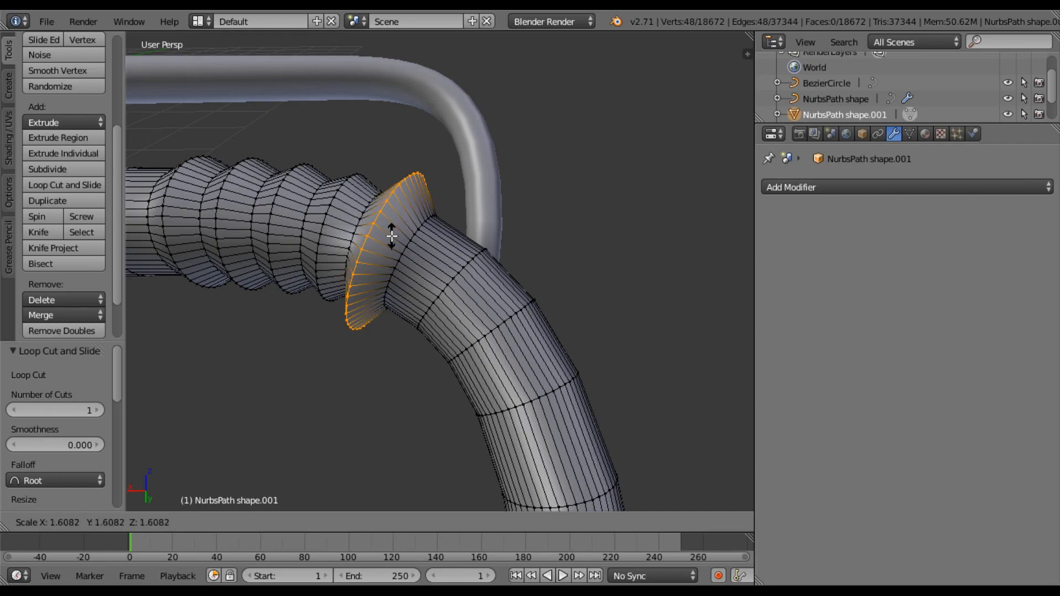
click(390, 236)
Create a sixth ridge further around the bend by adding a loop cut and scaling it outward.
key(ctrl+r)
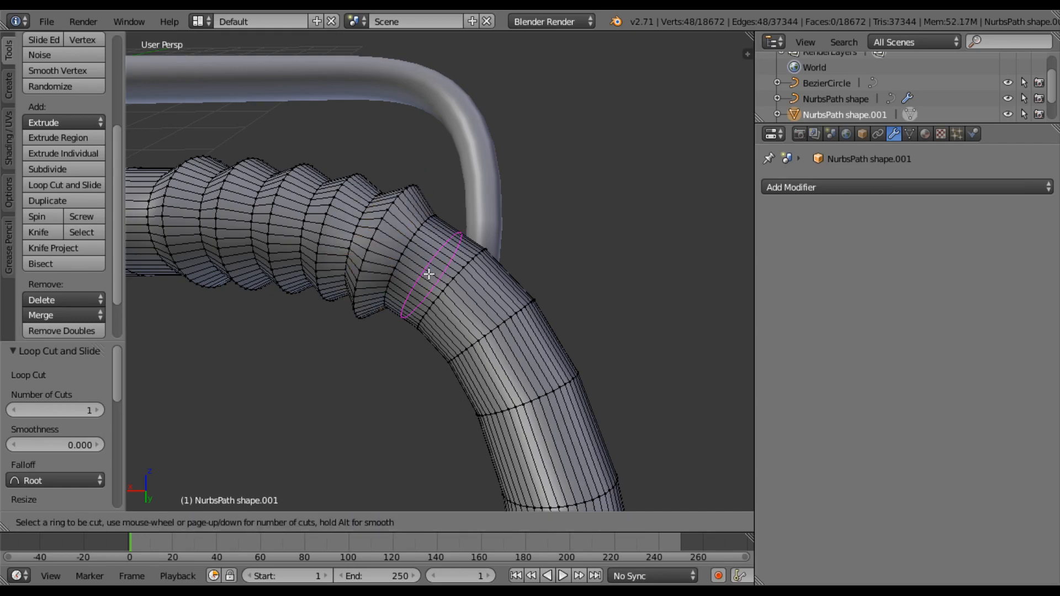
click(436, 273)
click(437, 272)
key(s)
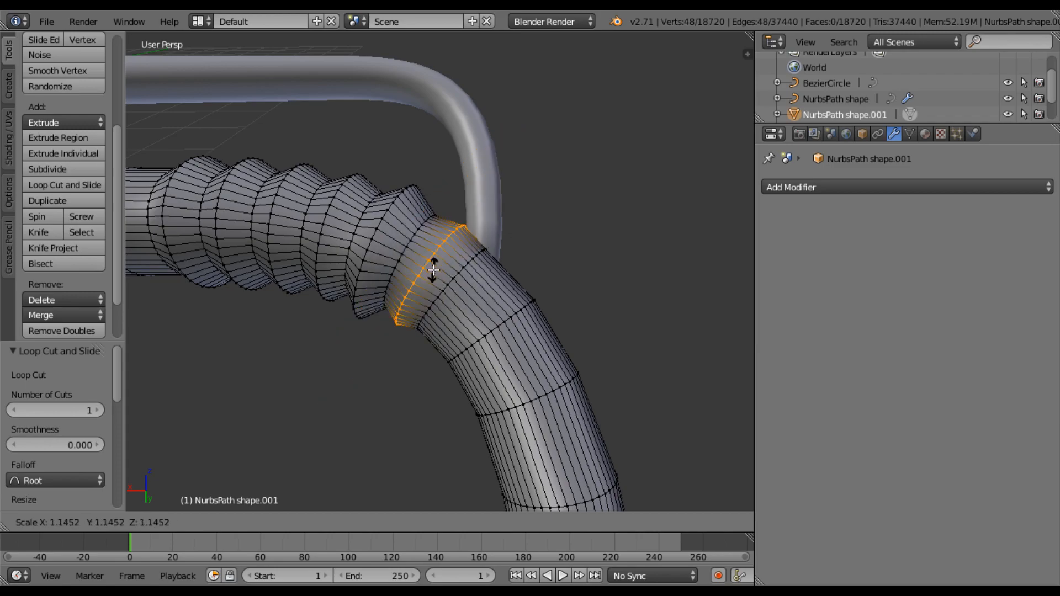
click(434, 269)
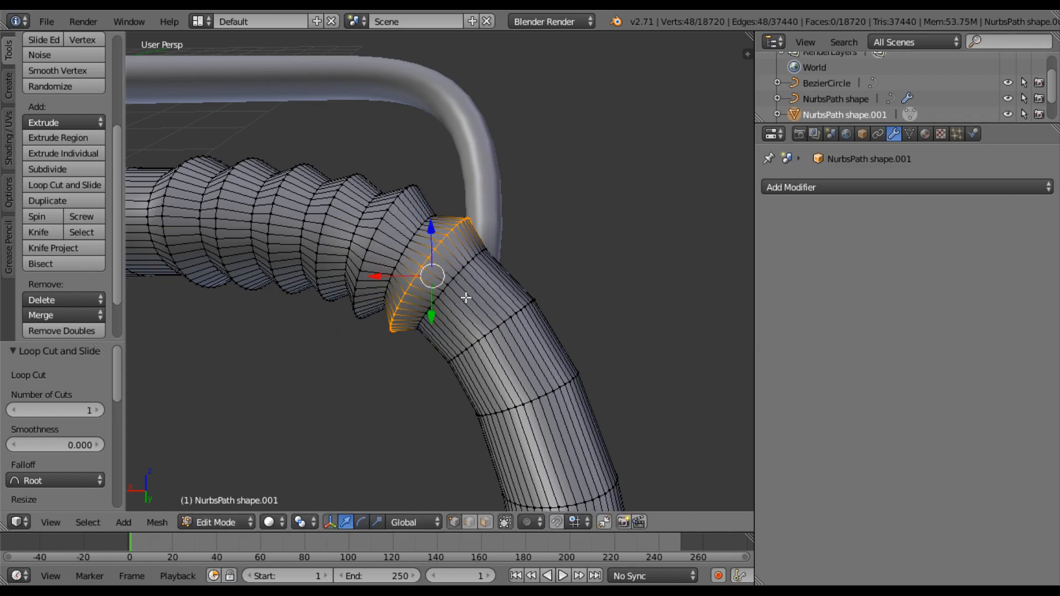
Cut a seventh loop in the segment after the sixth ridge and scale it outward by about 1.46.
key(ctrl+r)
click(466, 301)
click(470, 302)
key(s)
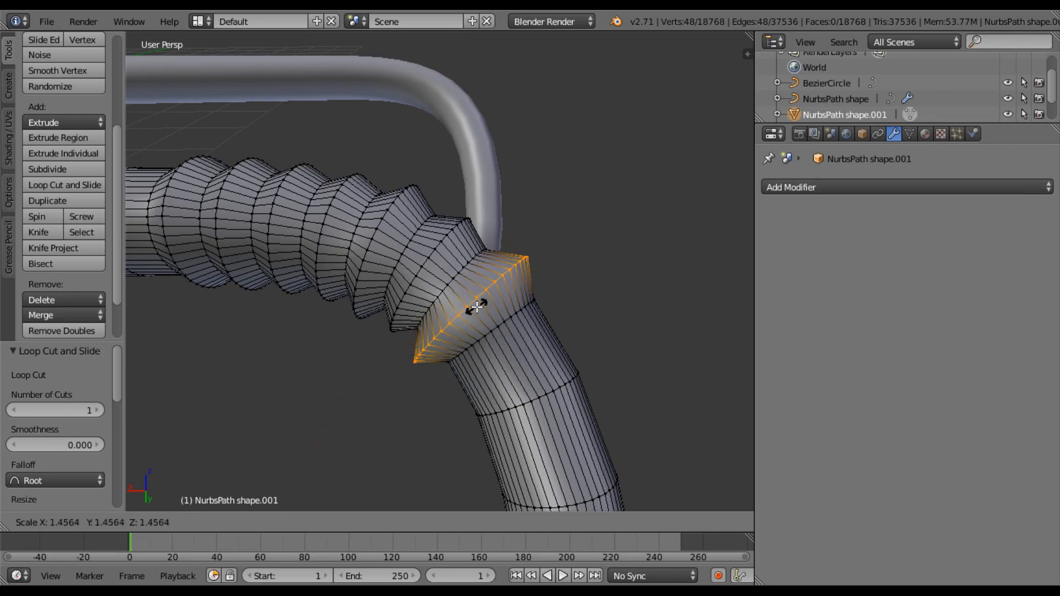
click(475, 306)
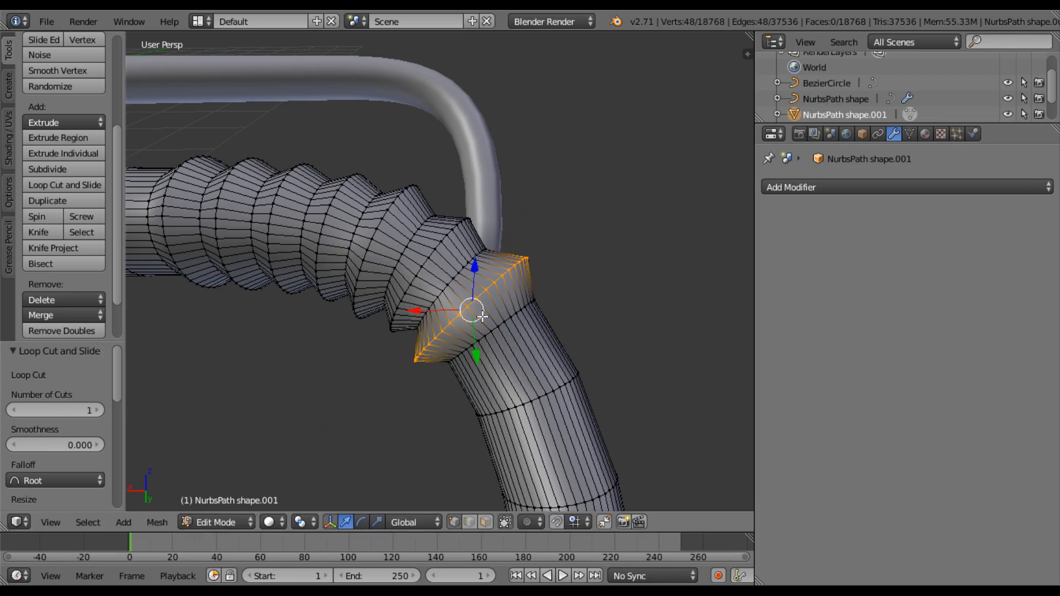
Create an eighth ridge in the following segment of the bend, scaling the new loop by about 1.29.
key(ctrl+r)
click(515, 373)
click(516, 371)
key(s)
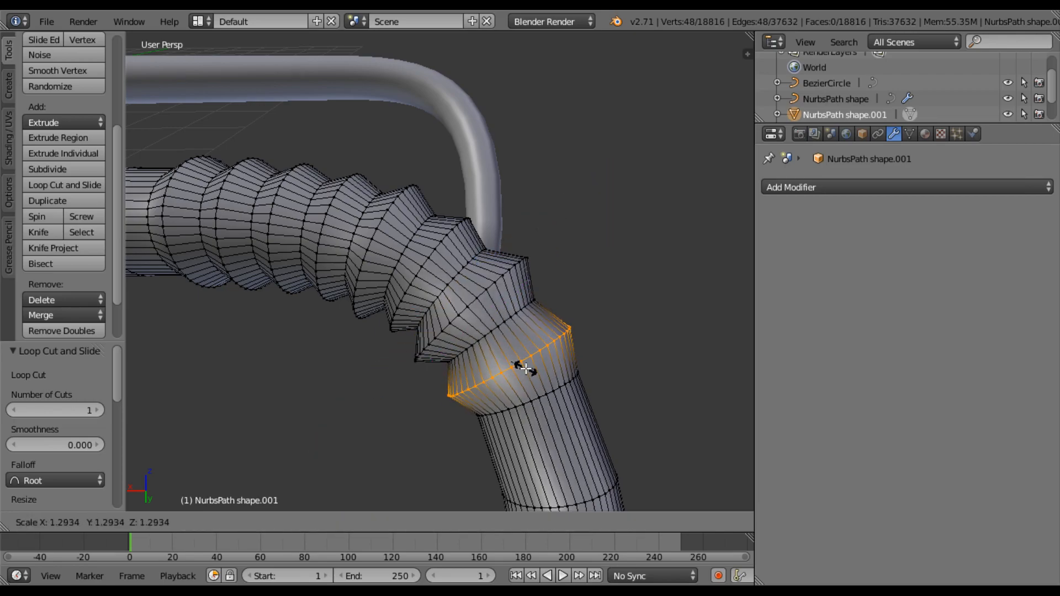
click(526, 370)
Cut a loop in the segment below the eighth ridge and scale it outward into a ninth ridge.
key(ctrl+r)
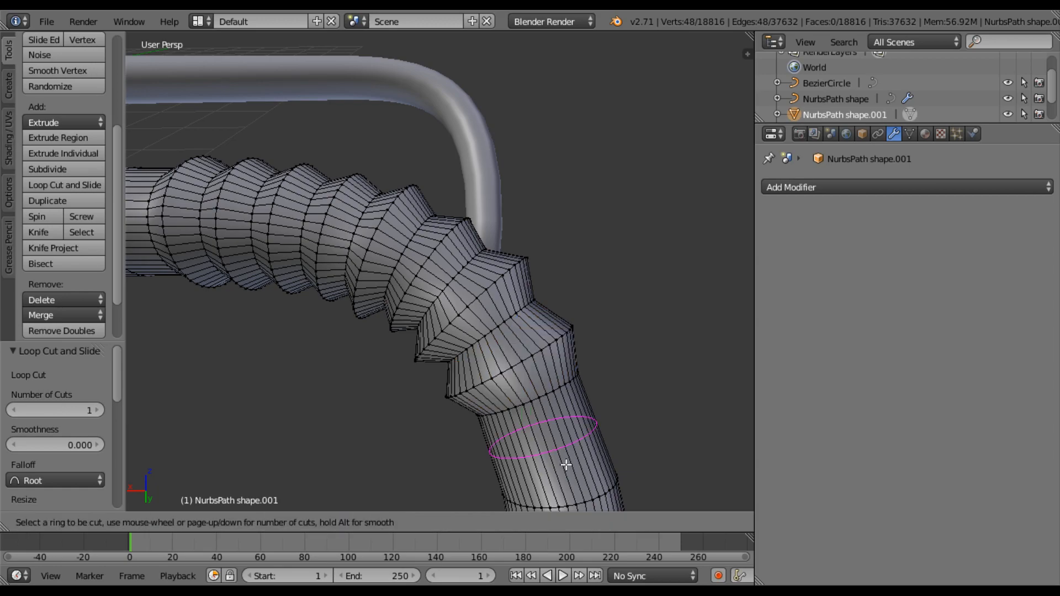
click(566, 465)
click(568, 462)
key(s)
click(546, 438)
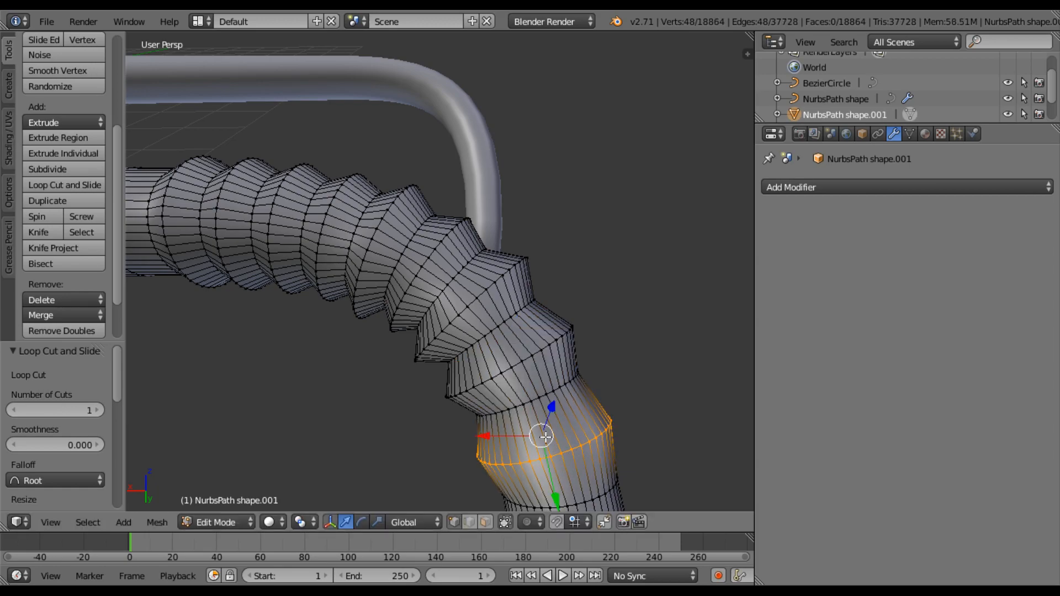
Cut a loop in the segment below the ninth ridge and scale it by about 1.2 into a tenth ridge.
scroll(547, 438, down, 4)
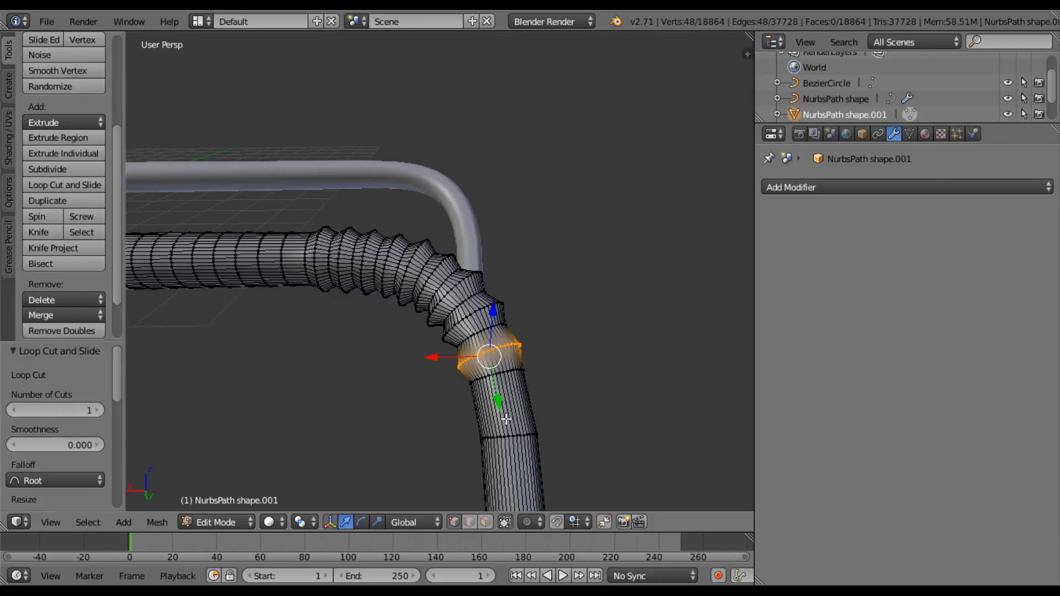
key(ctrl+r)
click(500, 415)
click(499, 415)
key(s)
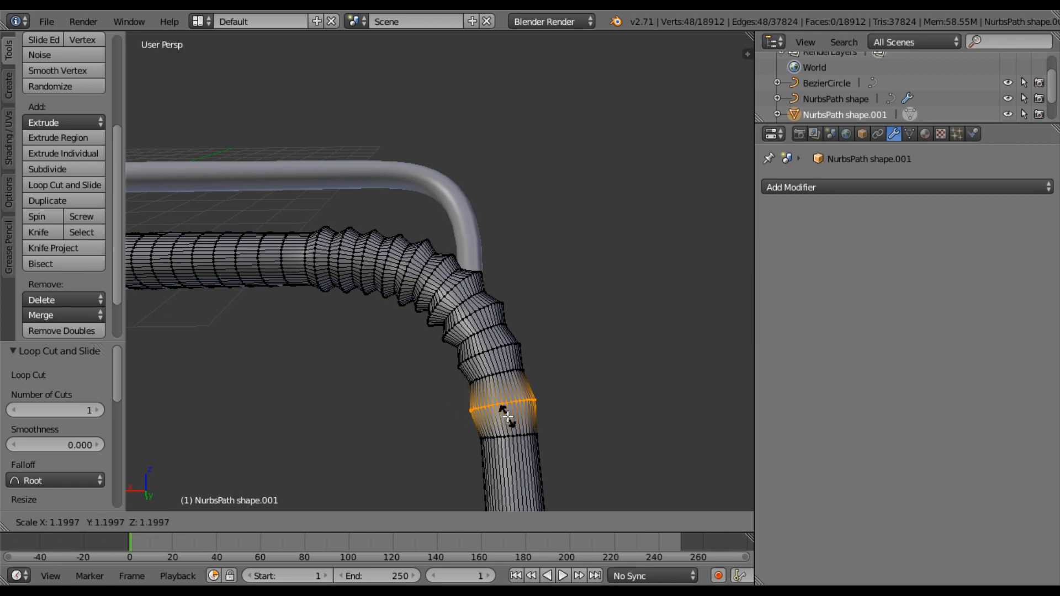
click(507, 418)
Inspect the end of the bend from another angle and undo the last two ridges.
middle_drag(357, 369, 524, 400)
mouse_move(455, 349)
middle_down()
mouse_move(475, 332)
mouse_move(465, 347)
middle_up()
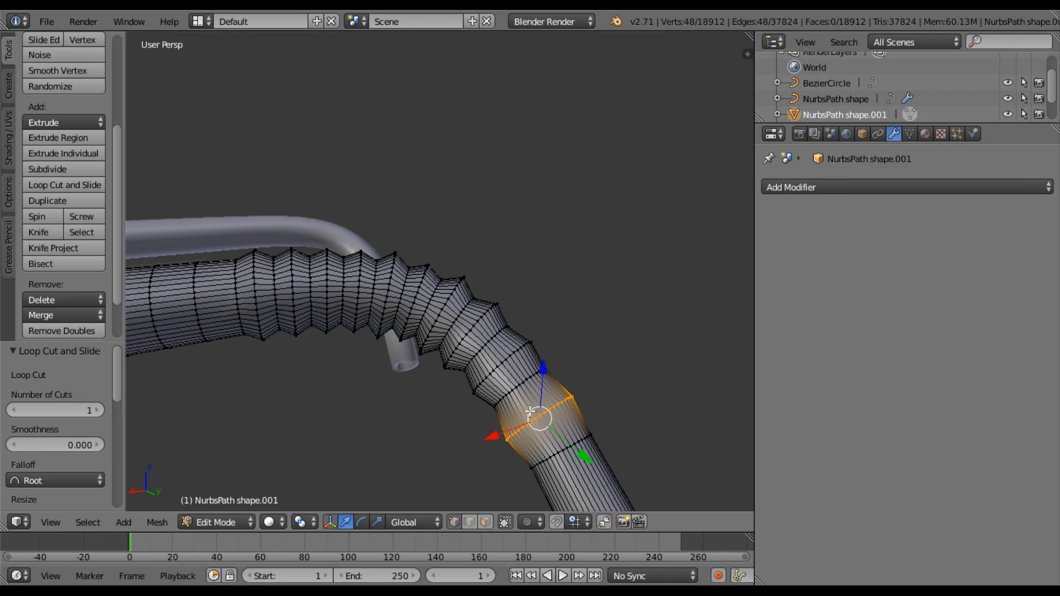
key(ctrl+z)
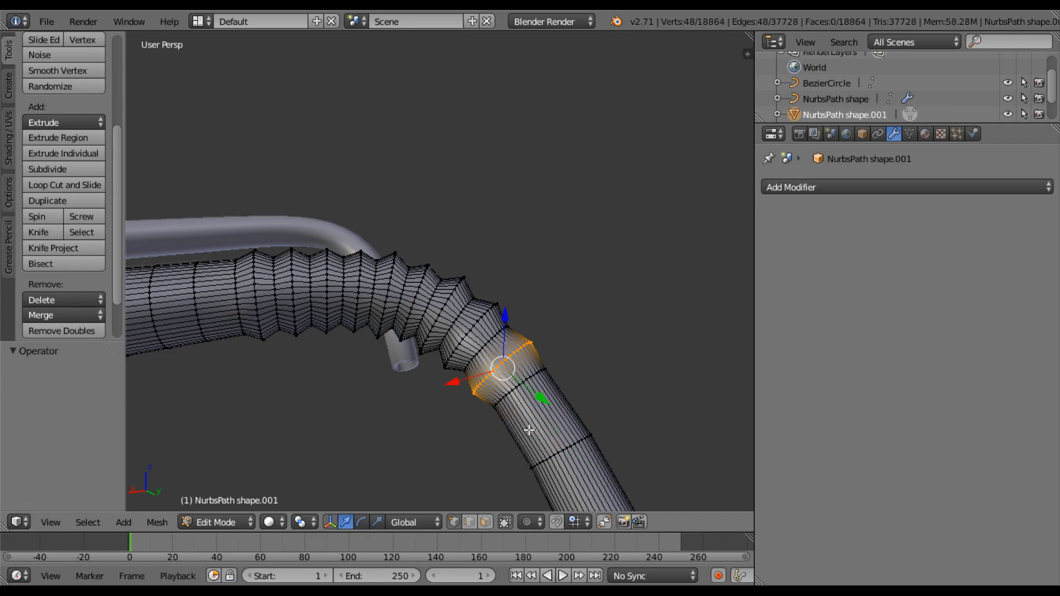
key(ctrl+z)
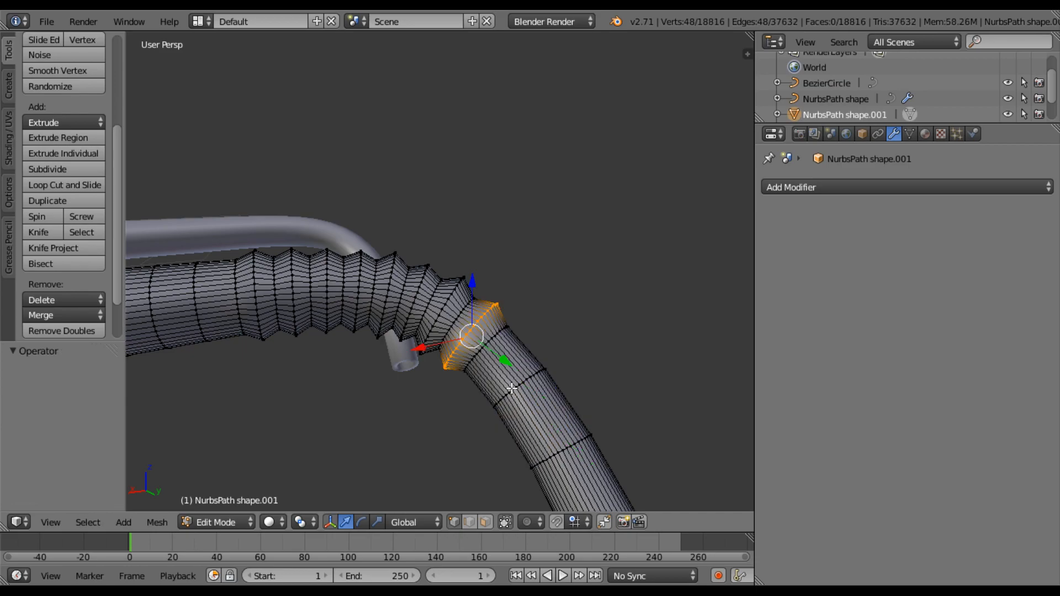
Recut the loop just after the eighth ridge and scale it outward into a smaller ridge.
key(ctrl+r)
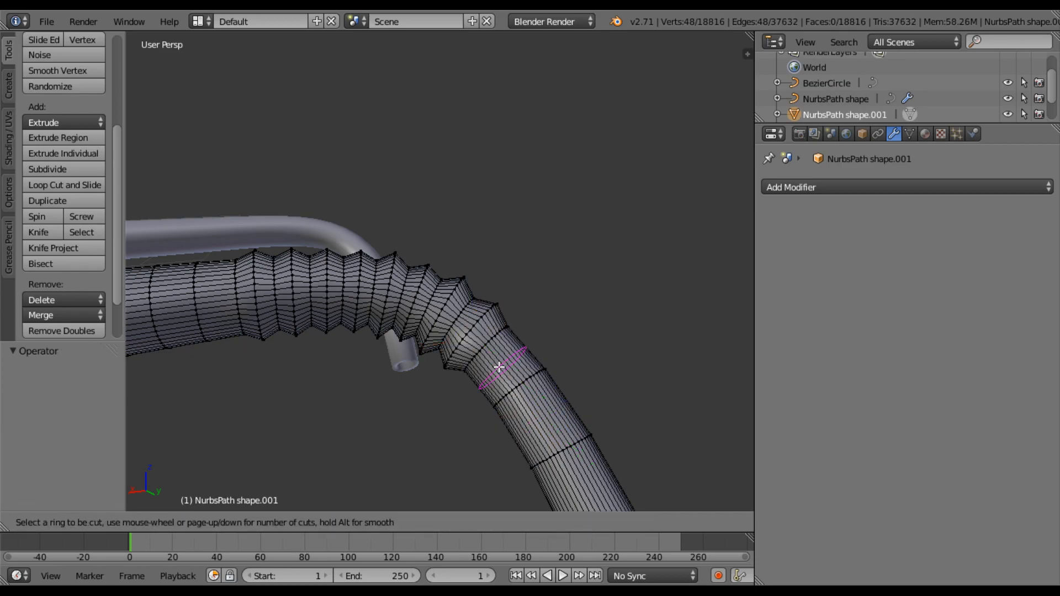
click(499, 367)
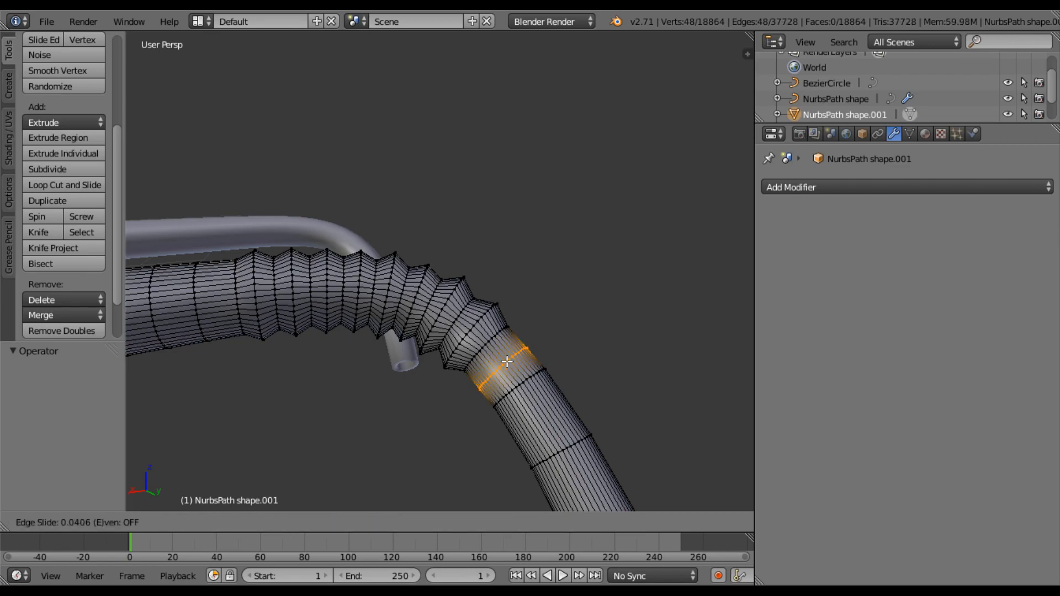
click(499, 360)
key(s)
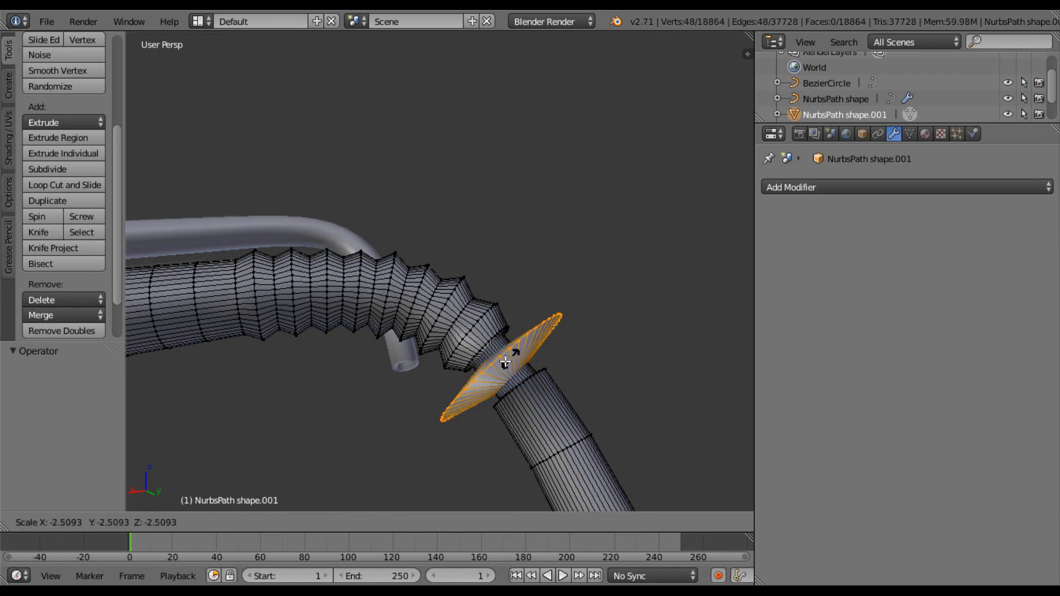
click(498, 368)
middle_drag(499, 368, 464, 319)
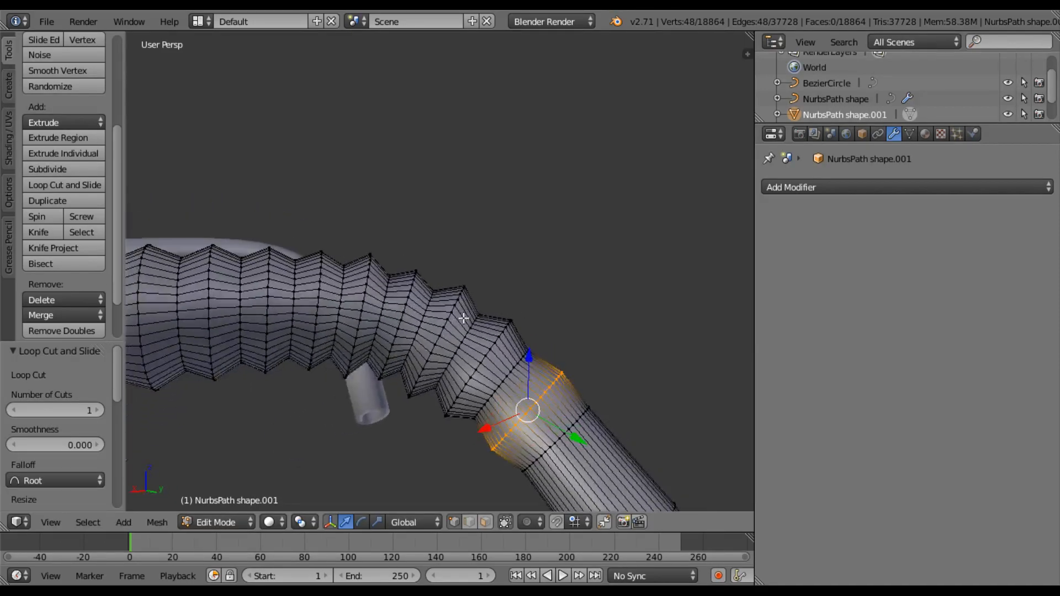
Cut a loop in the long segment after the ninth ridge and slide it toward that ridge.
key(ctrl+r)
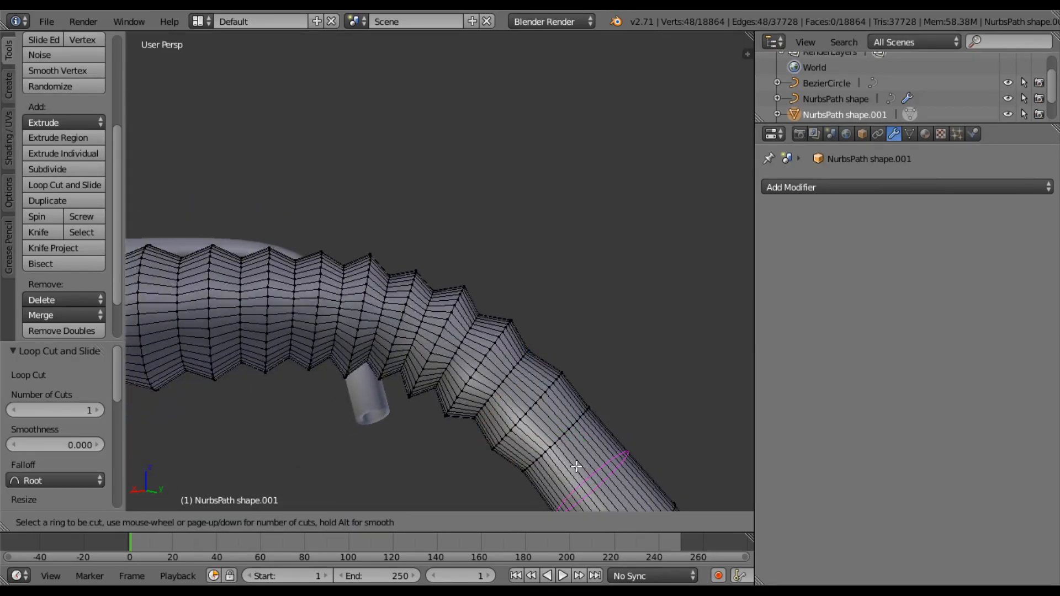
click(576, 466)
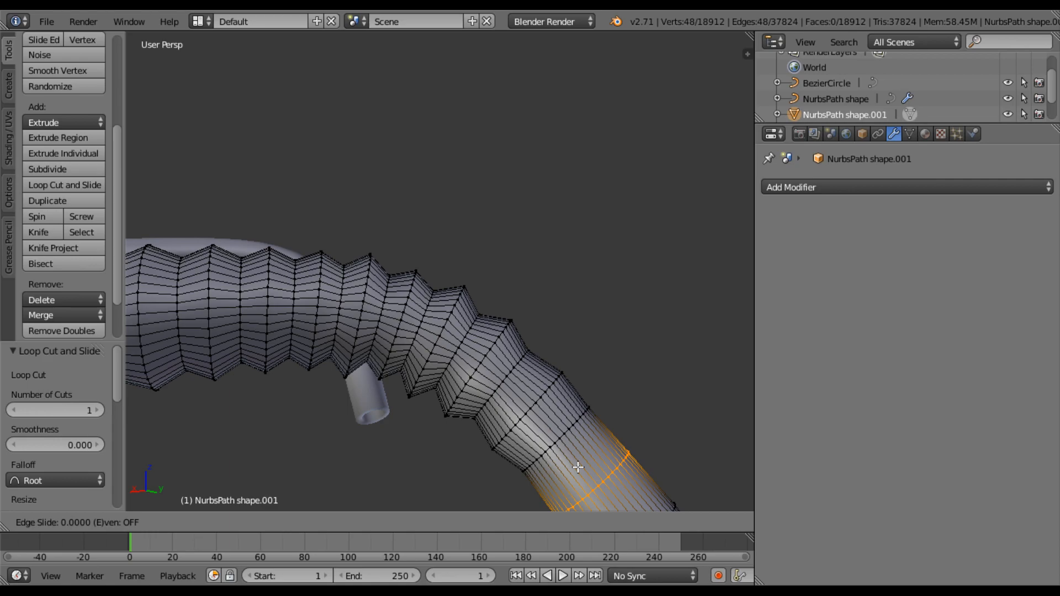
click(548, 450)
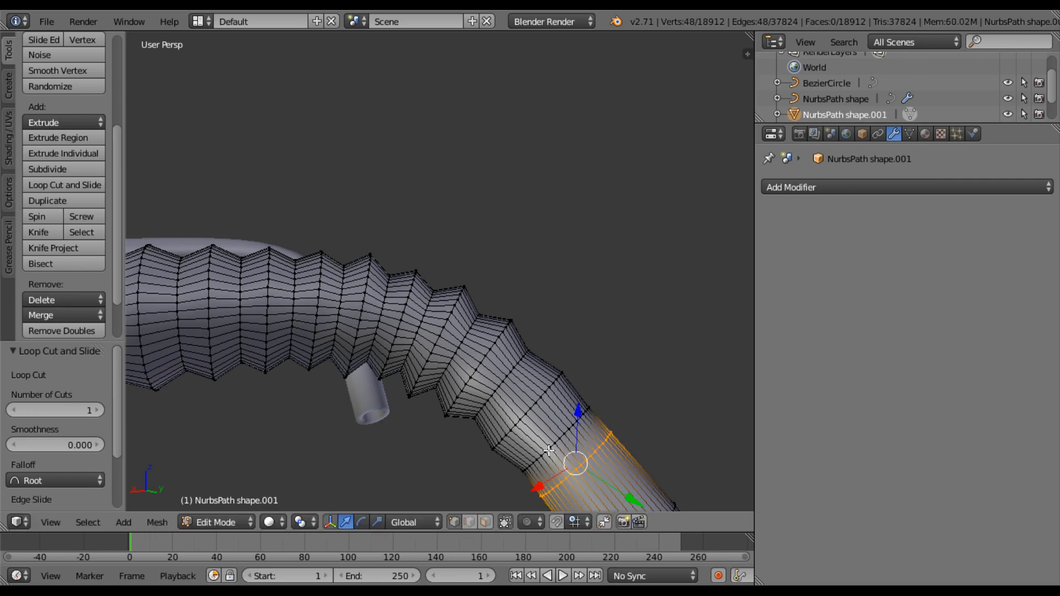
Cut another loop directly after the ninth ridge's crest and slide it fully onto the crest.
key(ctrl+r)
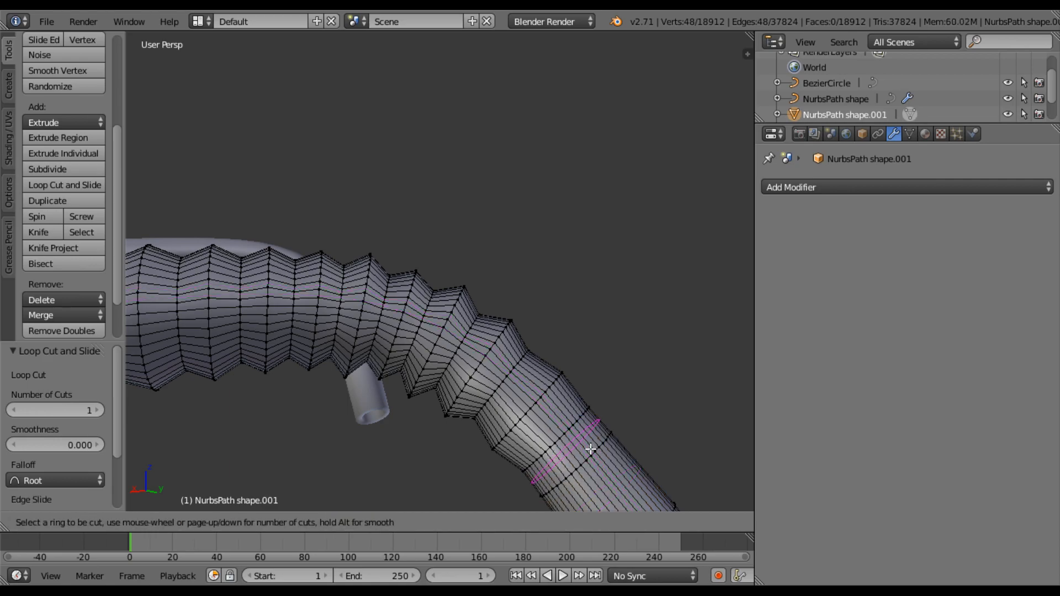
key(Escape)
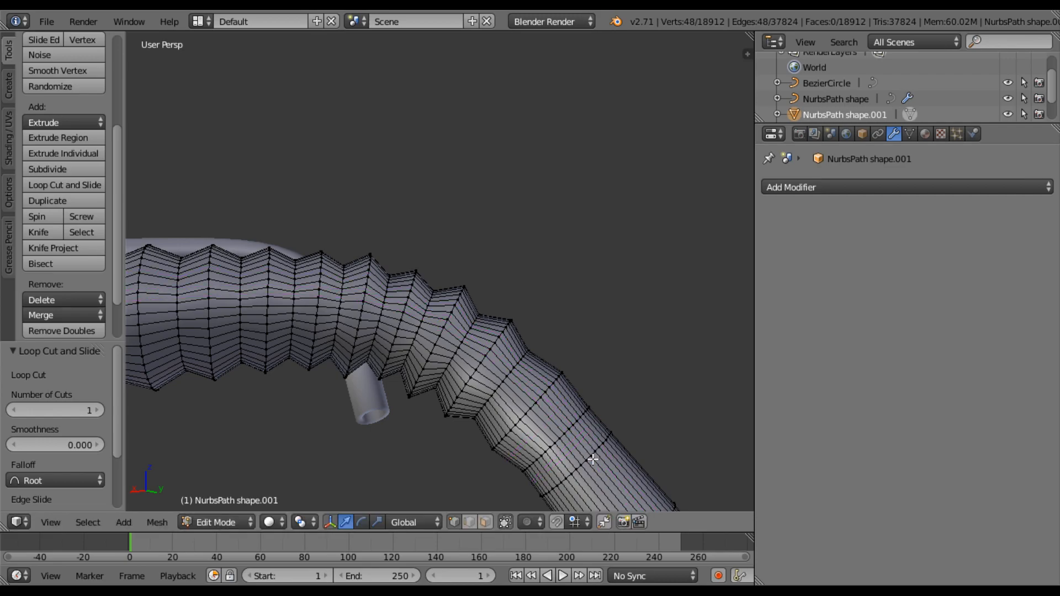
key(ctrl+r)
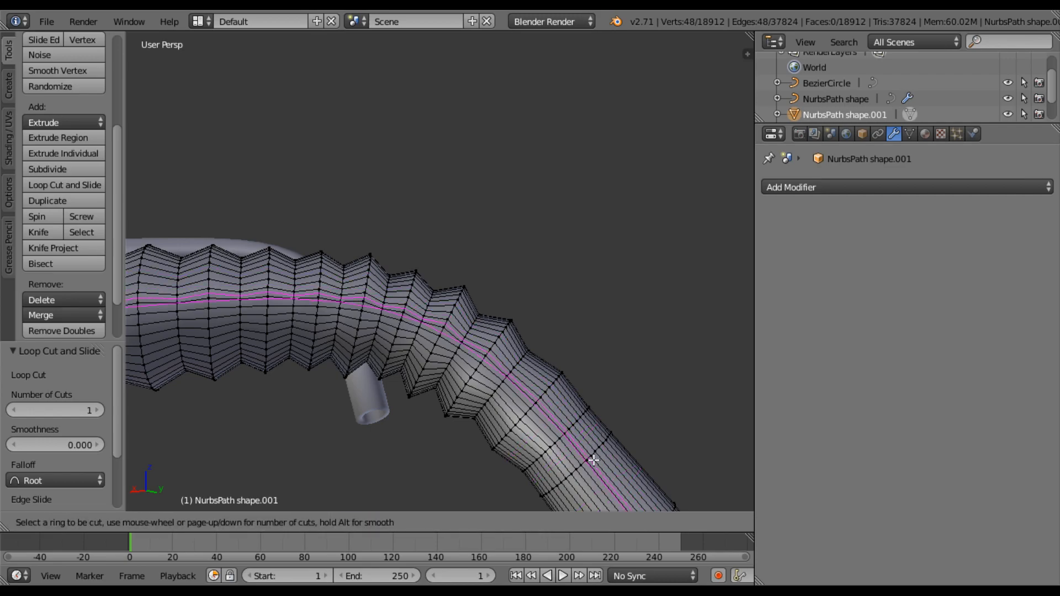
click(530, 430)
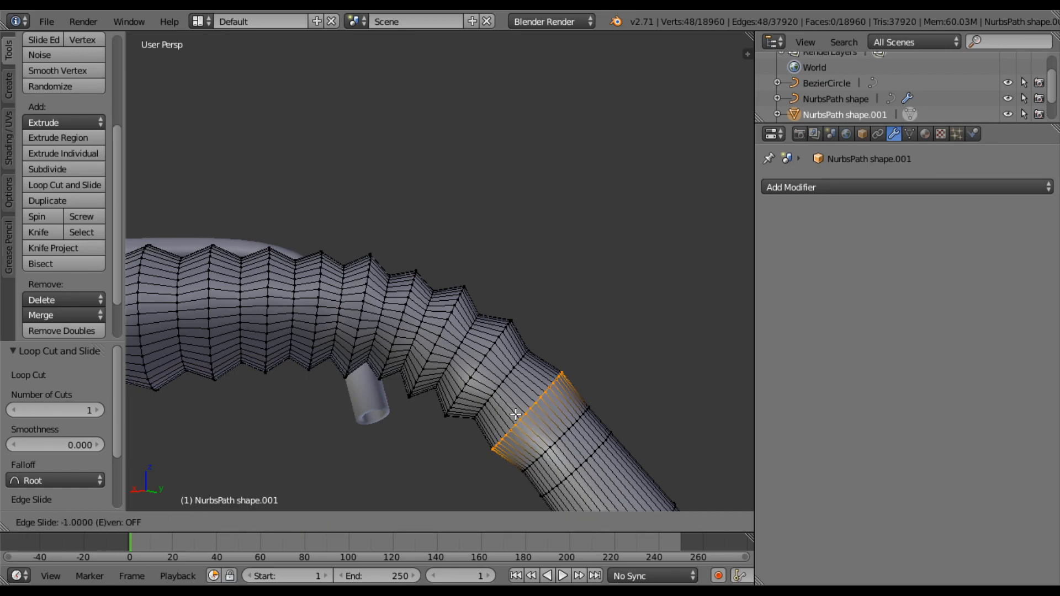
click(516, 415)
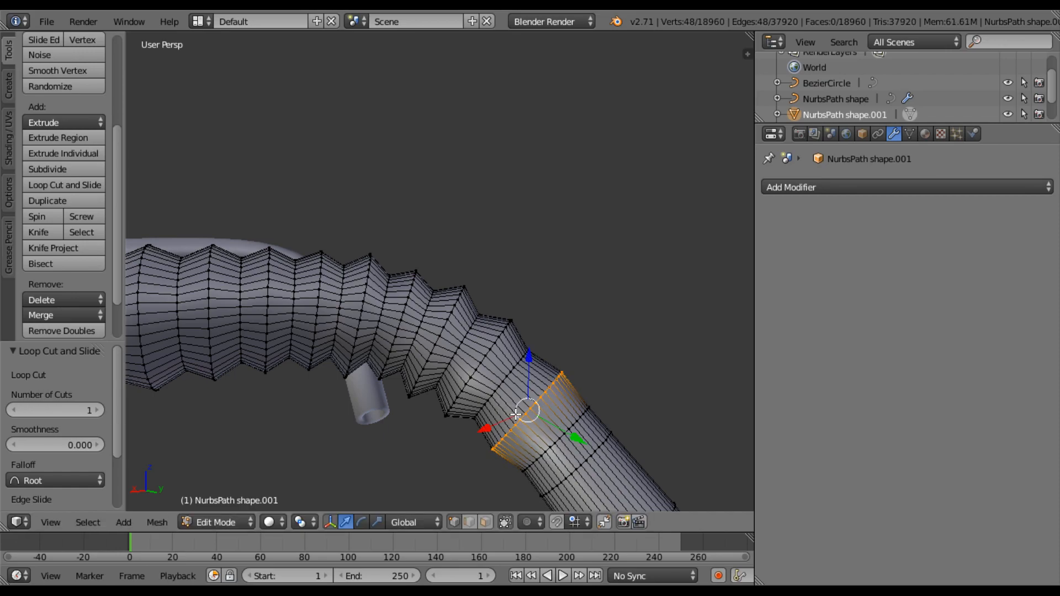
Try to resize the loop on the ninth ridge's crest, both uniformly and along its local Z axis.
key(s)
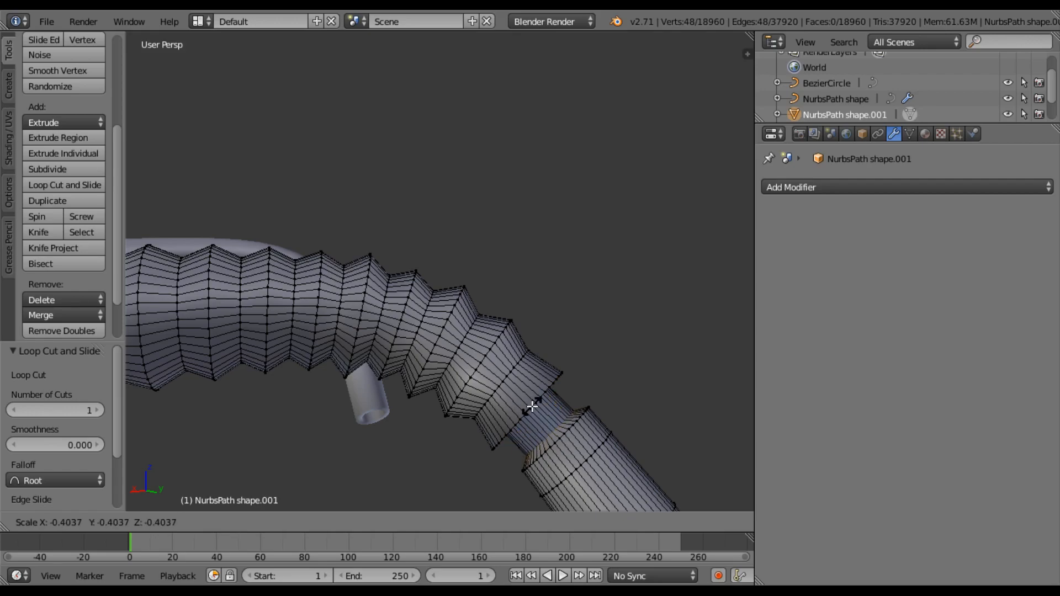
key(z)
key(z)
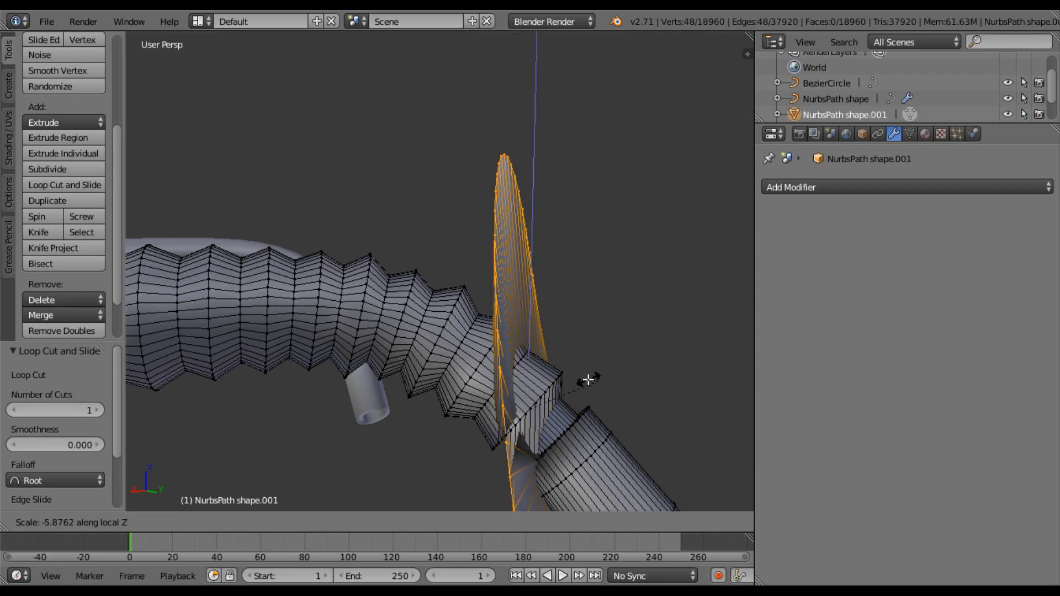
right_click(590, 380)
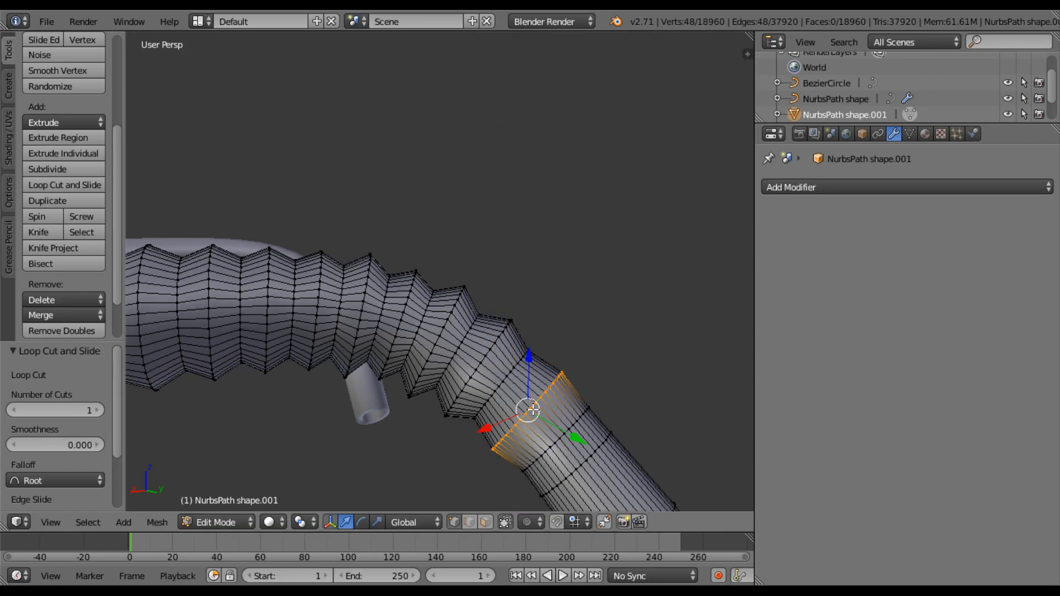
key(s)
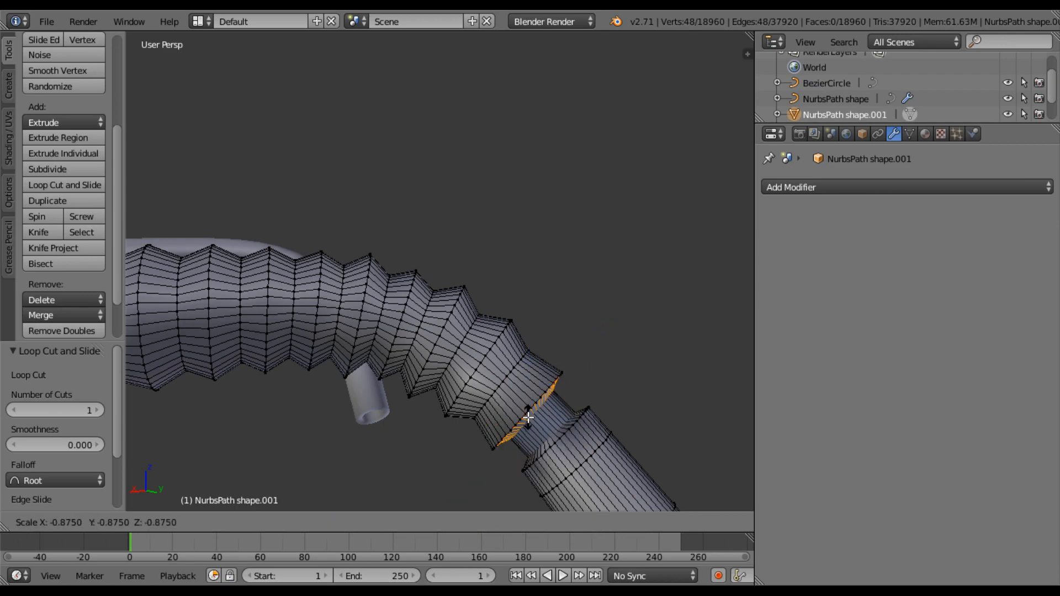
click(522, 414)
Undo the loop cuts and scaling made after the eighth ridge.
key(ctrl+z)
key(ctrl+z)
key(ctrl+z)
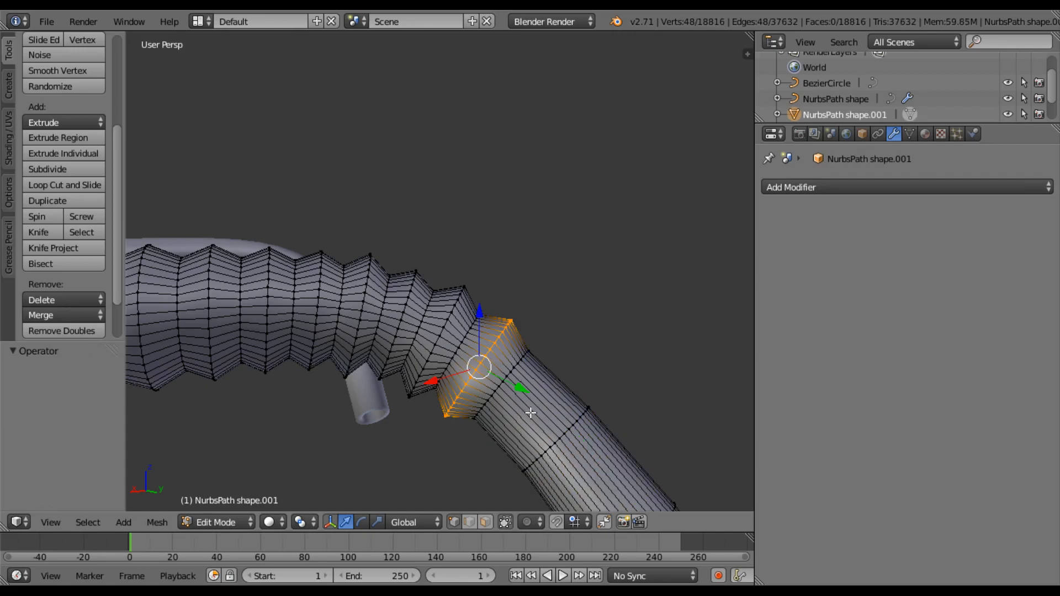
Cut a ninth loop after the eighth ridge, slide it slightly toward that ridge, and scale it by about 1.329.
key(ctrl+r)
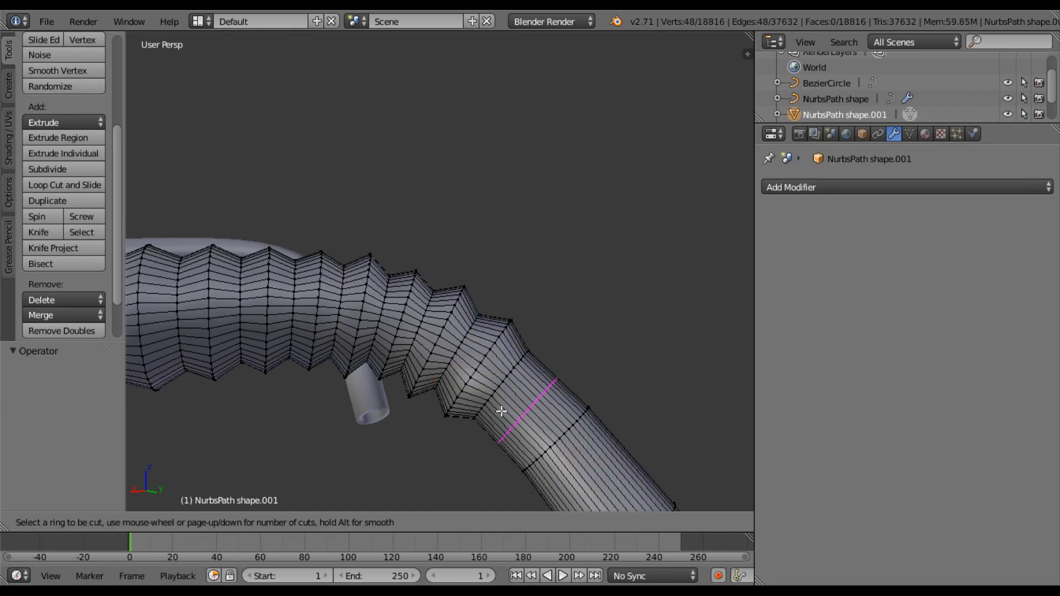
click(522, 414)
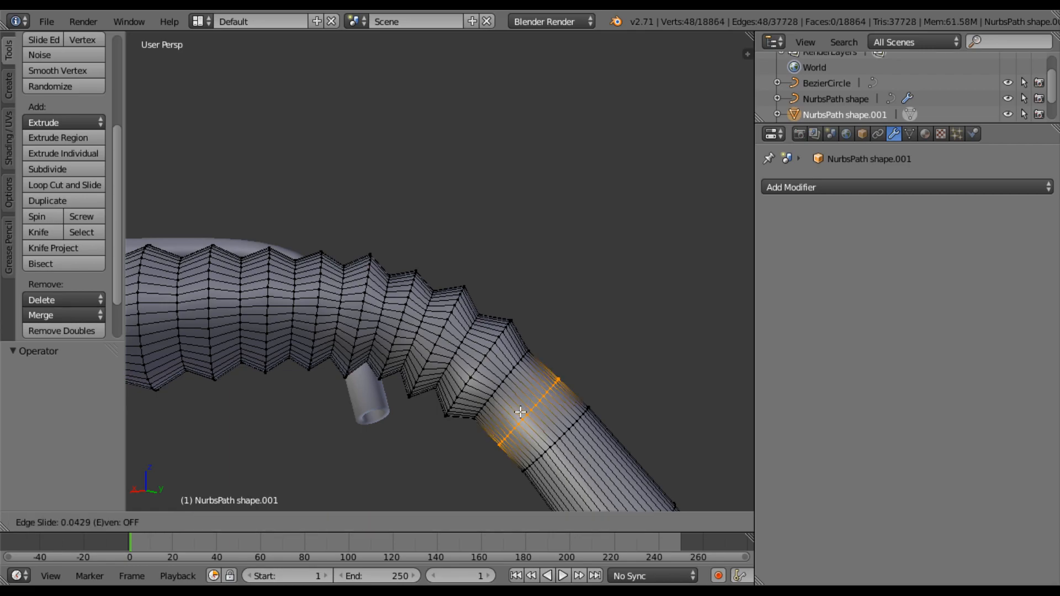
click(517, 410)
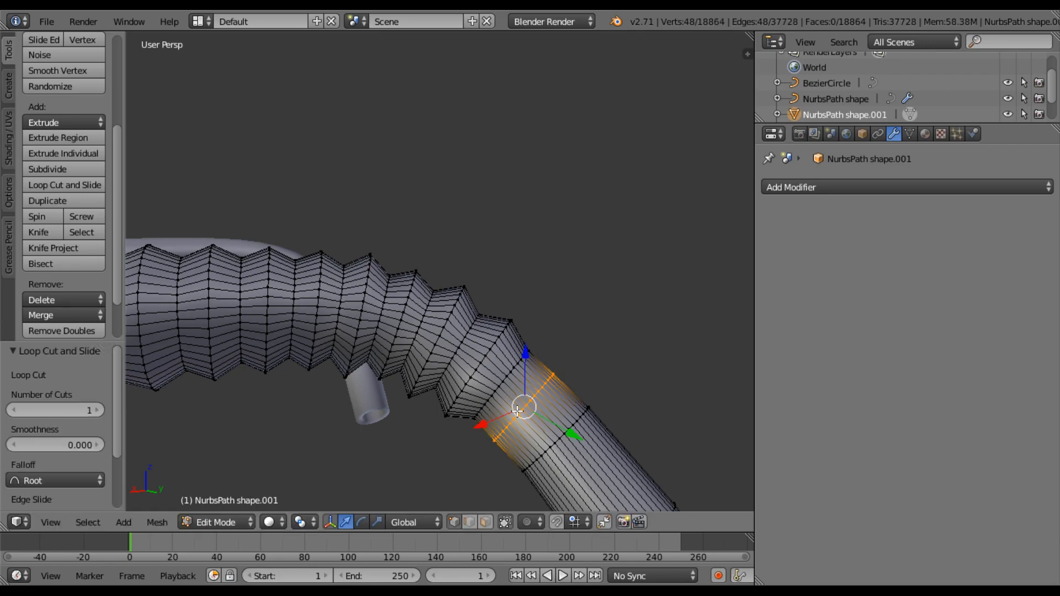
key(s)
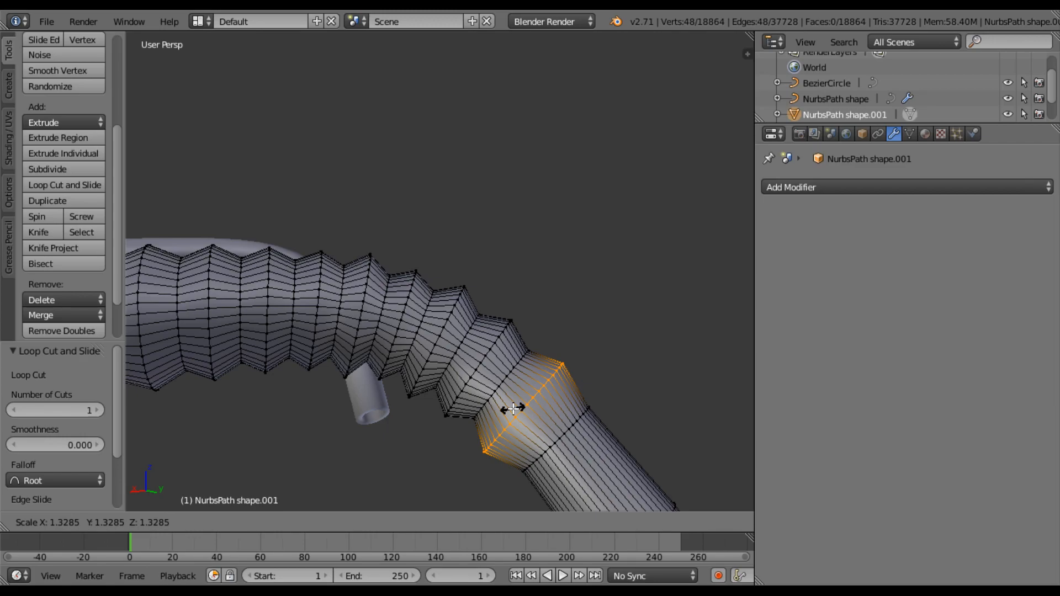
click(514, 409)
Try cutting and scaling a loop directly after the ninth ridge's crest, and undo that cut.
middle_drag(563, 430, 423, 397)
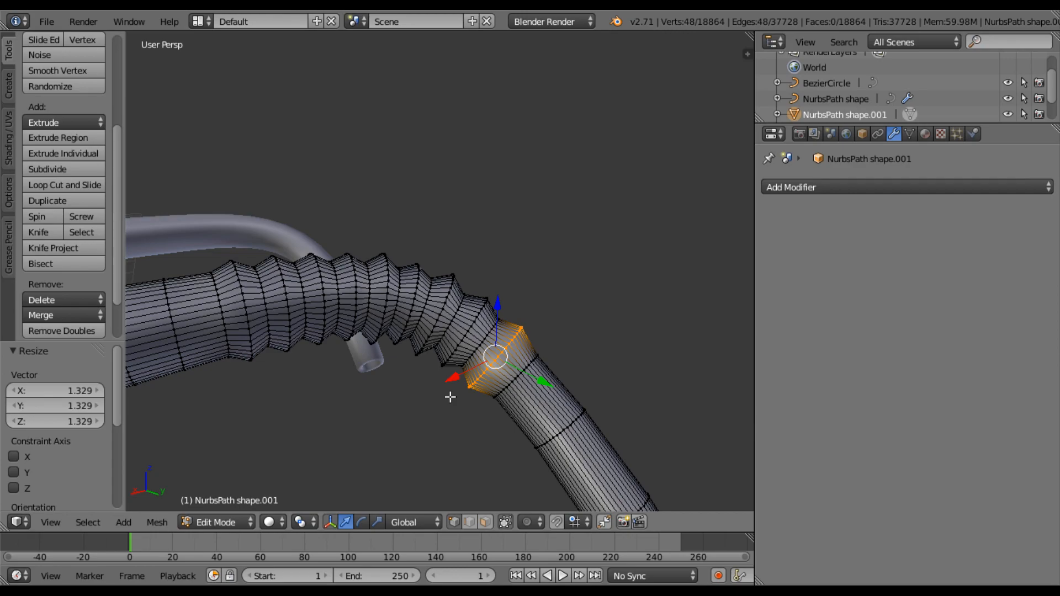
middle_drag(510, 401, 445, 383)
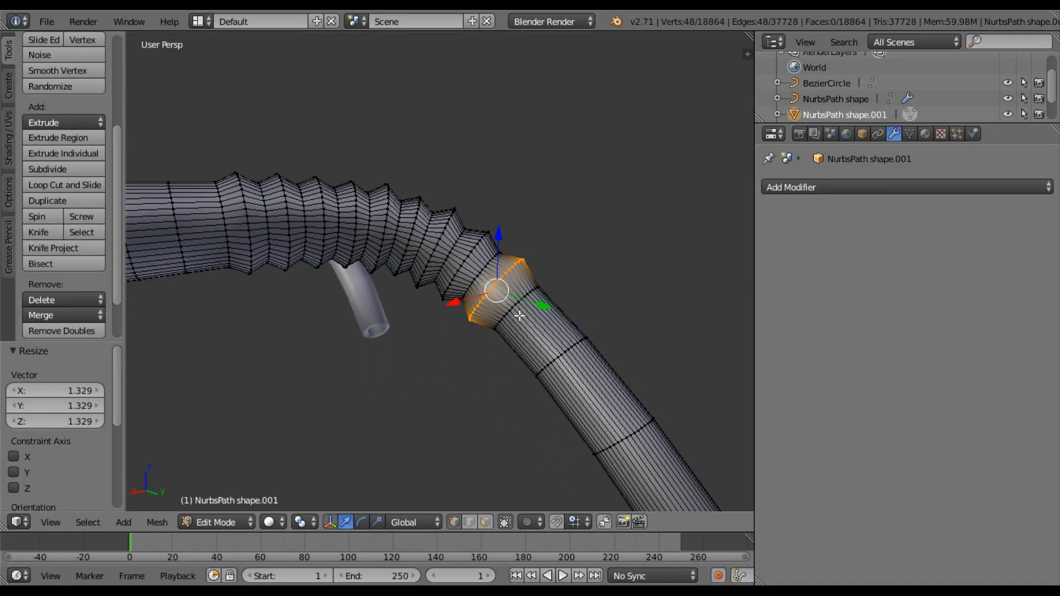
key(ctrl+r)
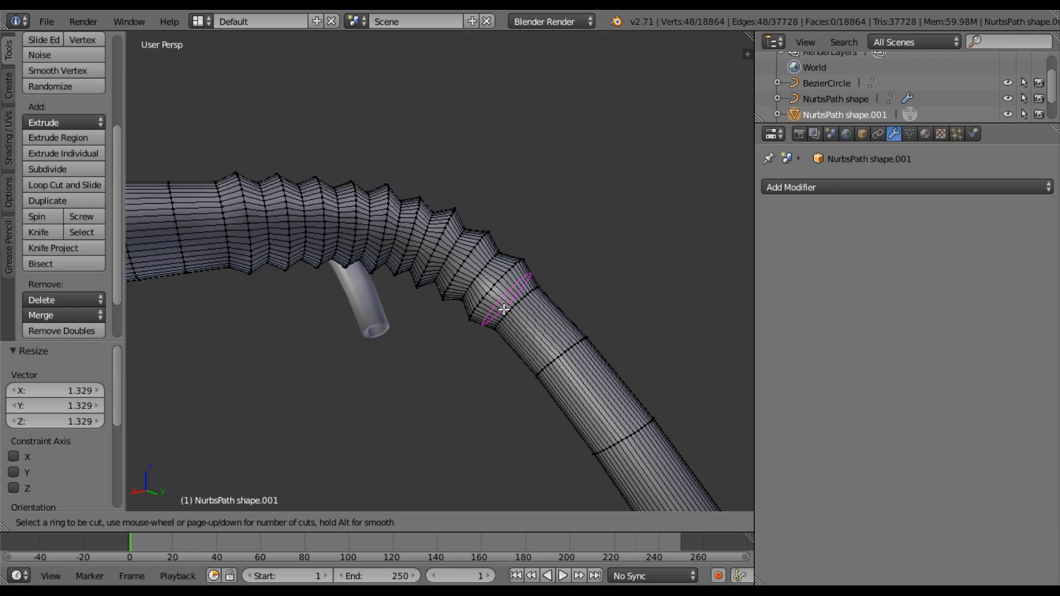
click(504, 310)
click(504, 310)
key(s)
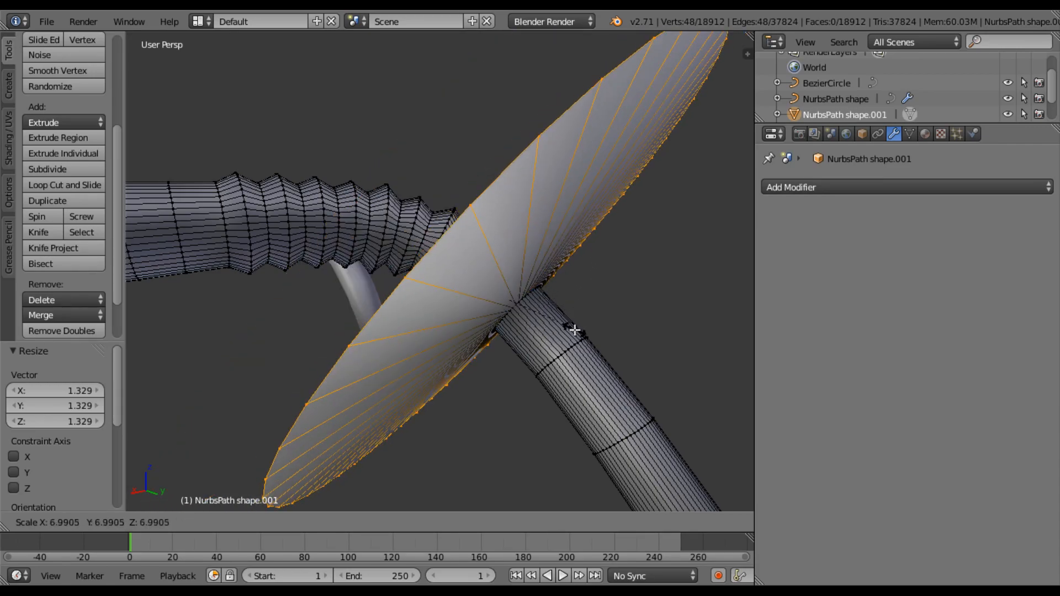
right_click(571, 328)
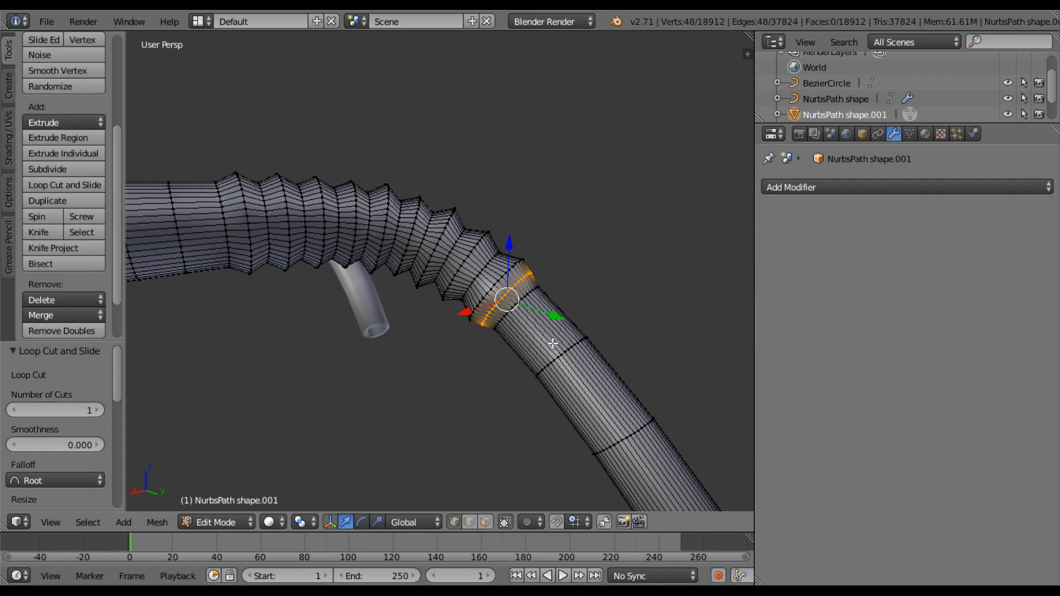
key(ctrl+z)
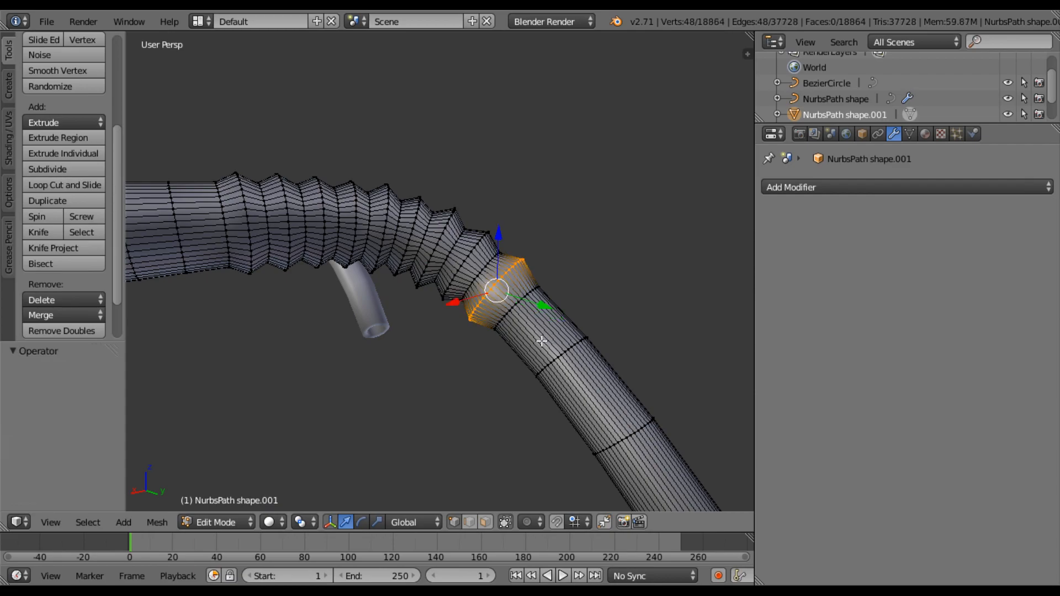
Cut a centred loop in the tube segment just after the ninth ridge and try to scale it outward.
key(ctrl+r)
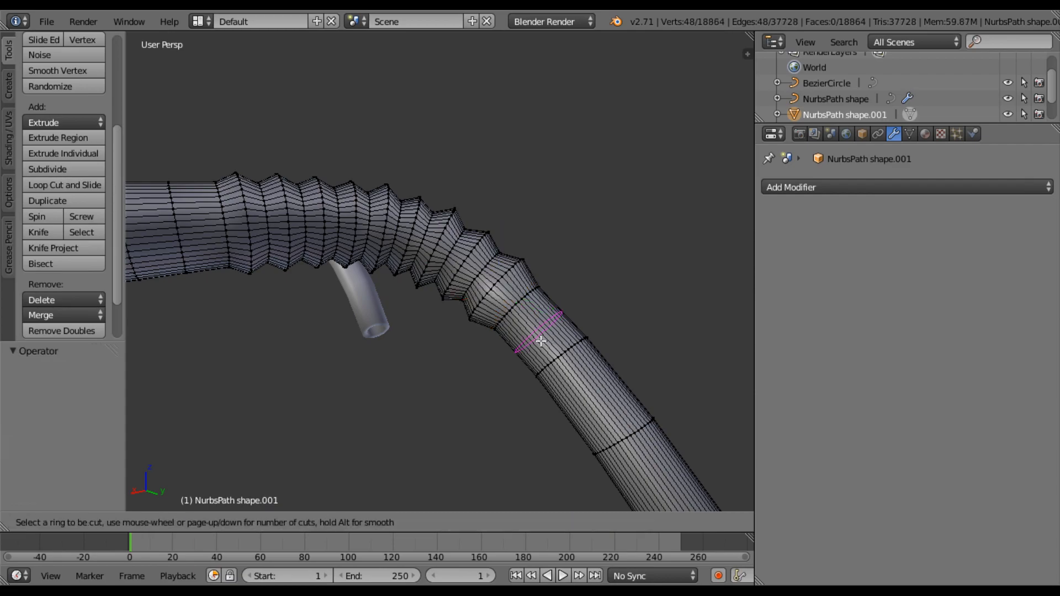
click(531, 335)
right_click(531, 335)
key(s)
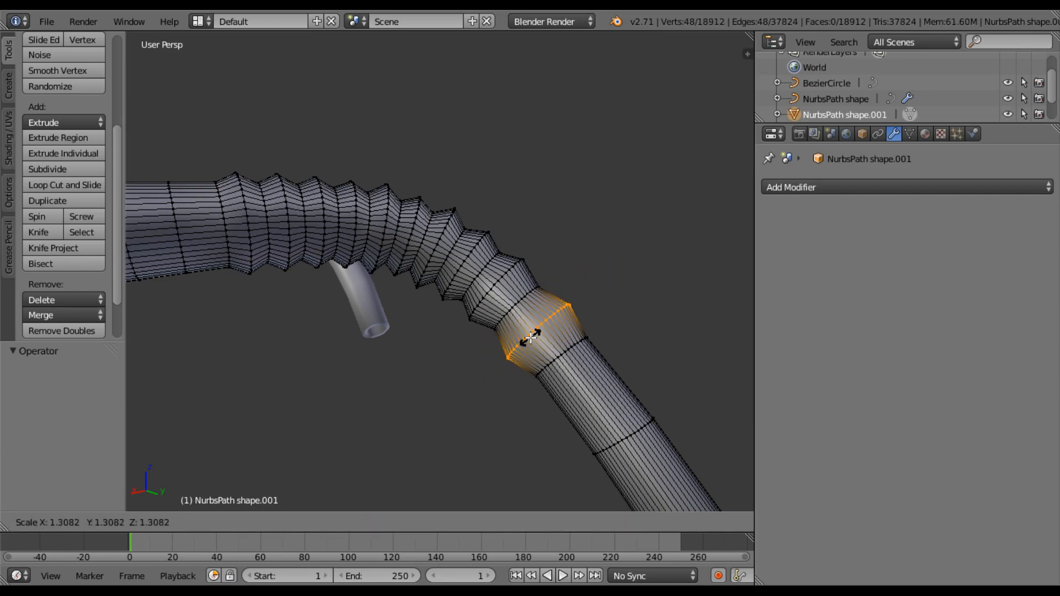
click(532, 337)
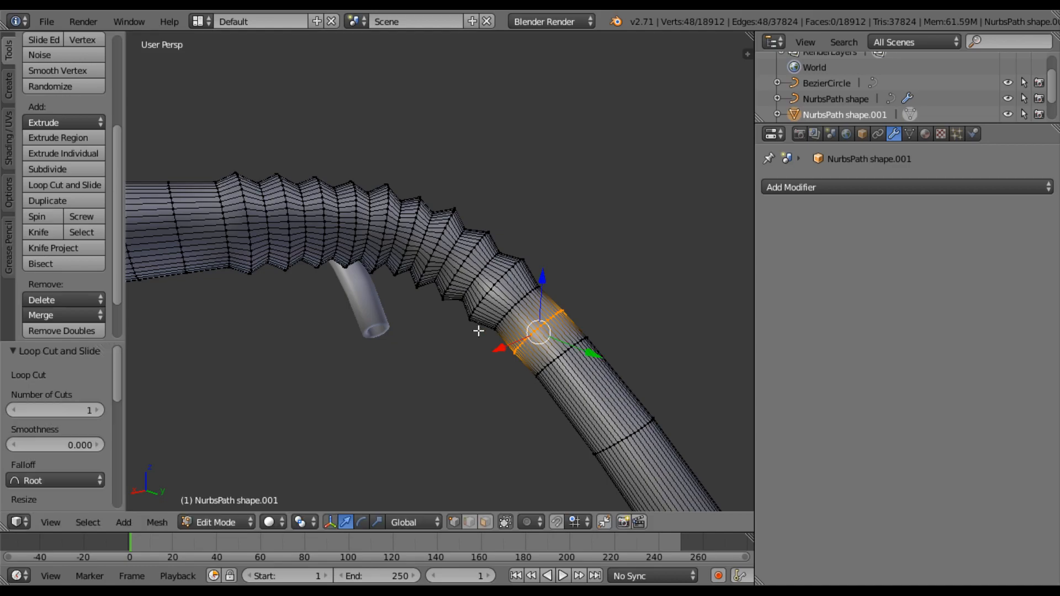
Examine the corrugated ridges around the tube's bend from several angles and distances.
middle_drag(319, 319, 289, 282)
scroll(281, 206, up, 3)
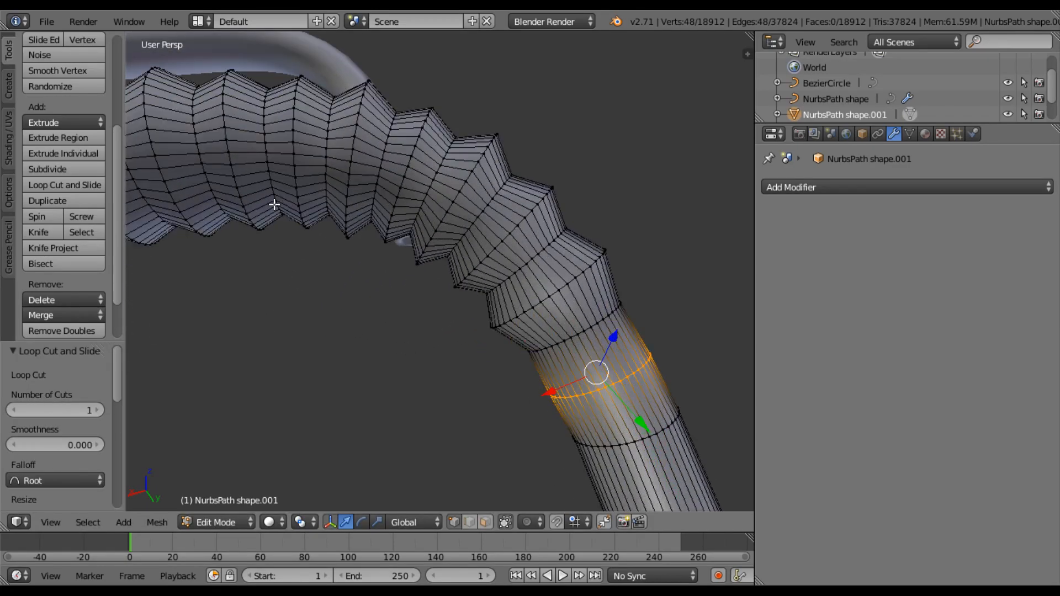
scroll(264, 193, down, 1)
scroll(375, 259, down, 2)
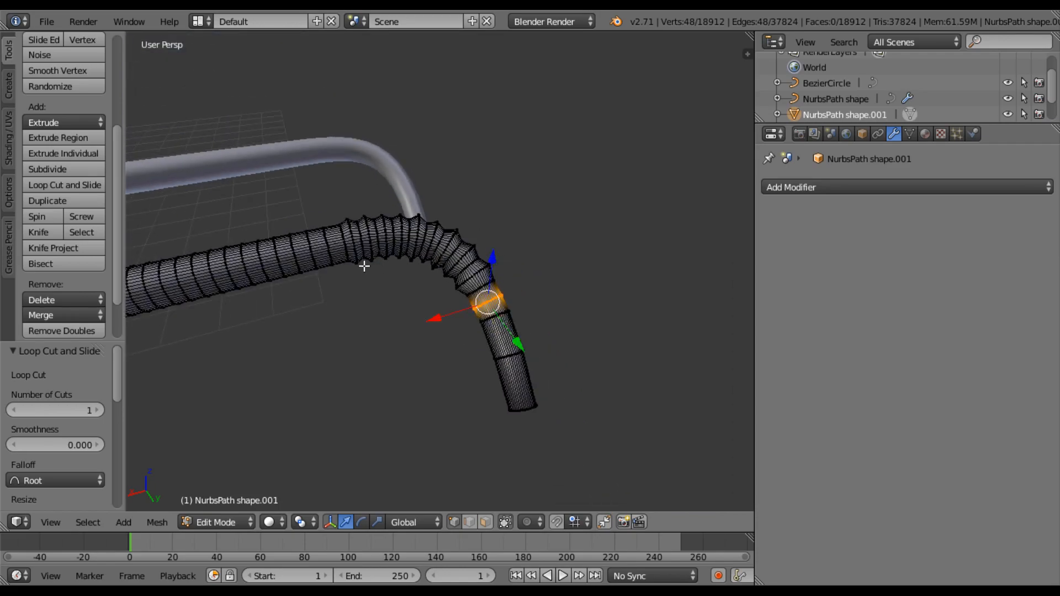
scroll(365, 265, up, 2)
scroll(358, 229, down, 2)
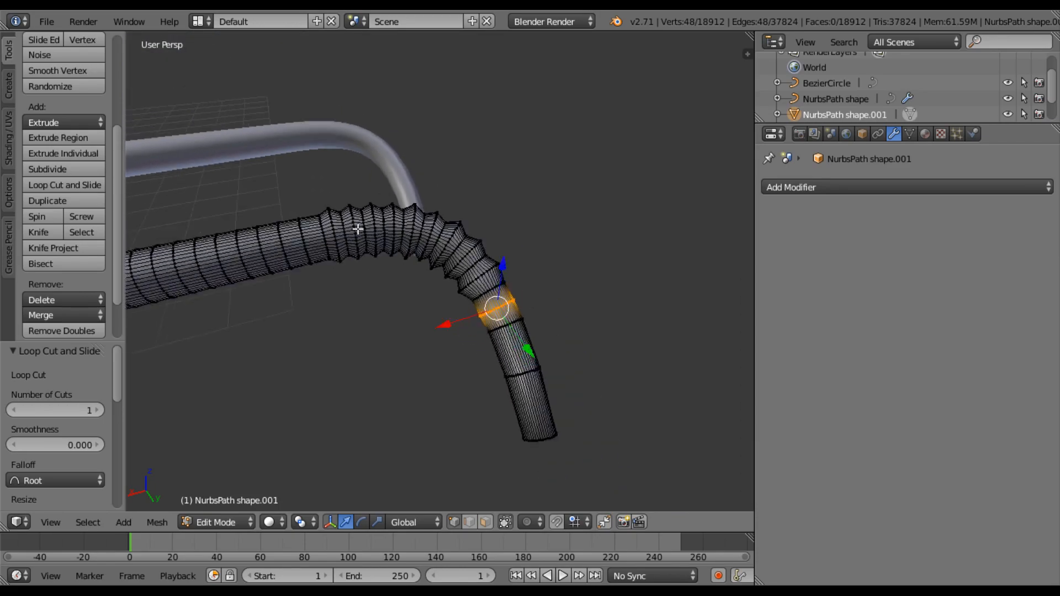
middle_drag(395, 259, 255, 379)
middle_drag(498, 316, 521, 273)
key(g)
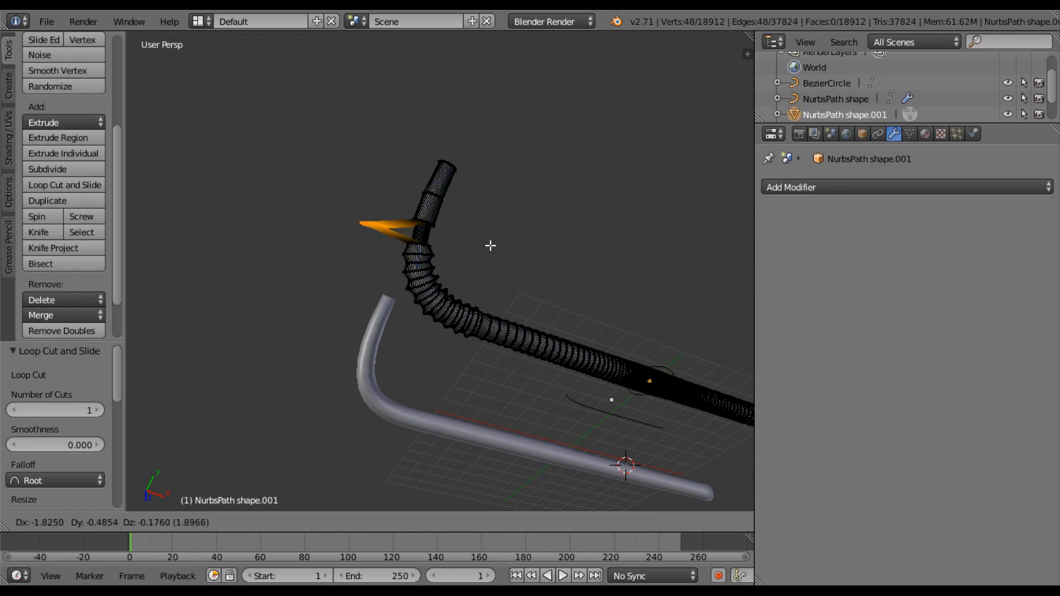
key(Escape)
middle_drag(502, 246, 368, 402)
scroll(488, 309, down, 4)
scroll(480, 306, up, 5)
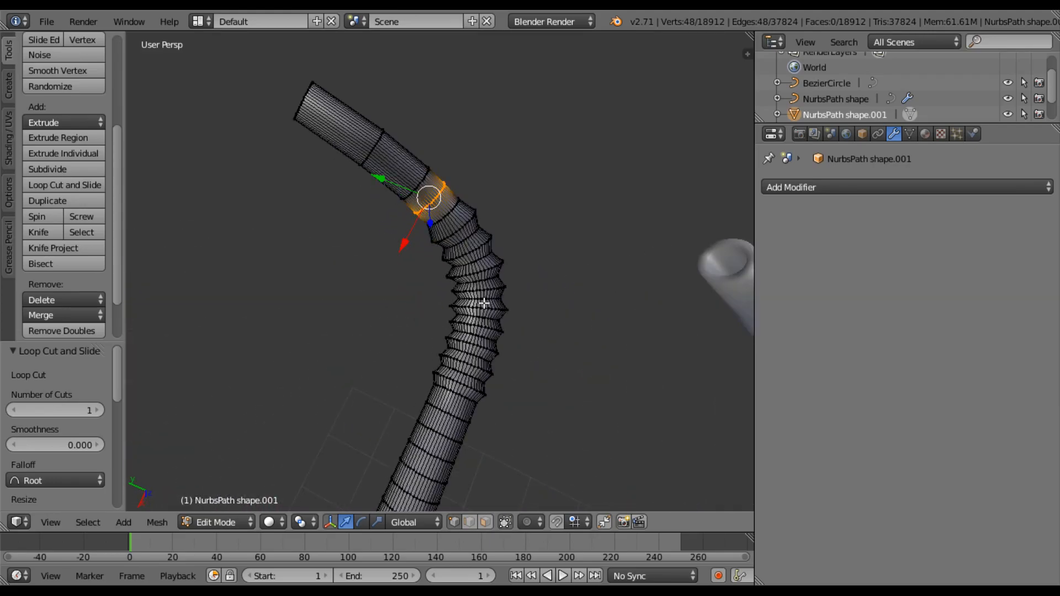
middle_drag(492, 303, 503, 363)
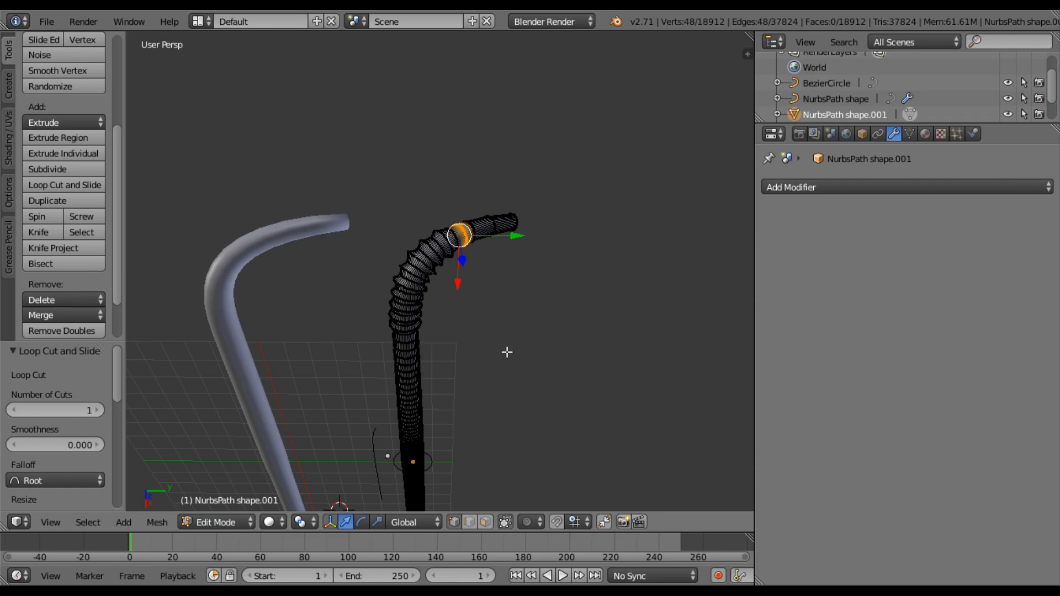
scroll(507, 351, up, 5)
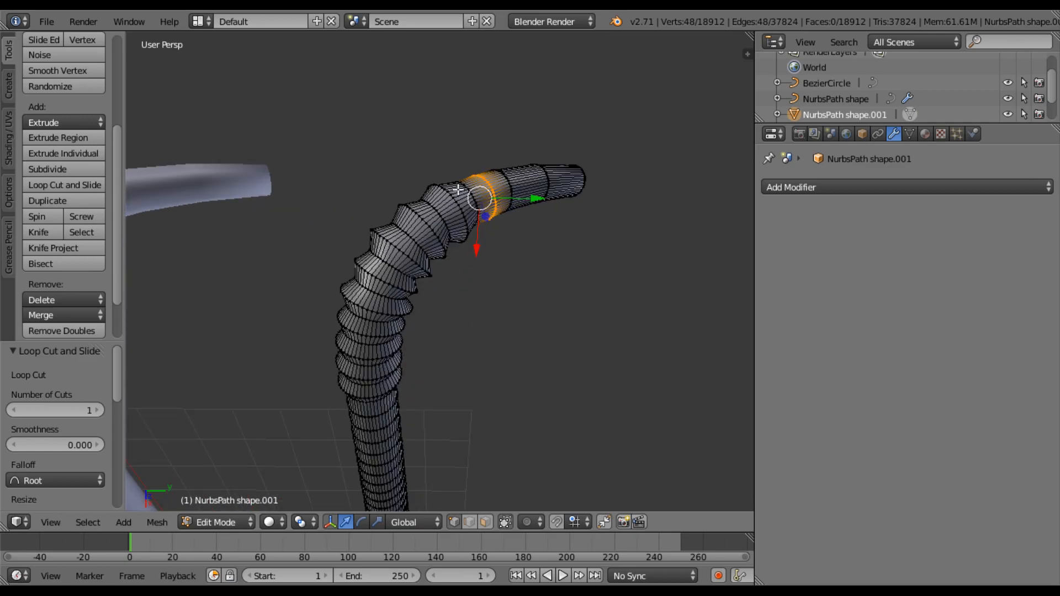
middle_drag(494, 312, 573, 291)
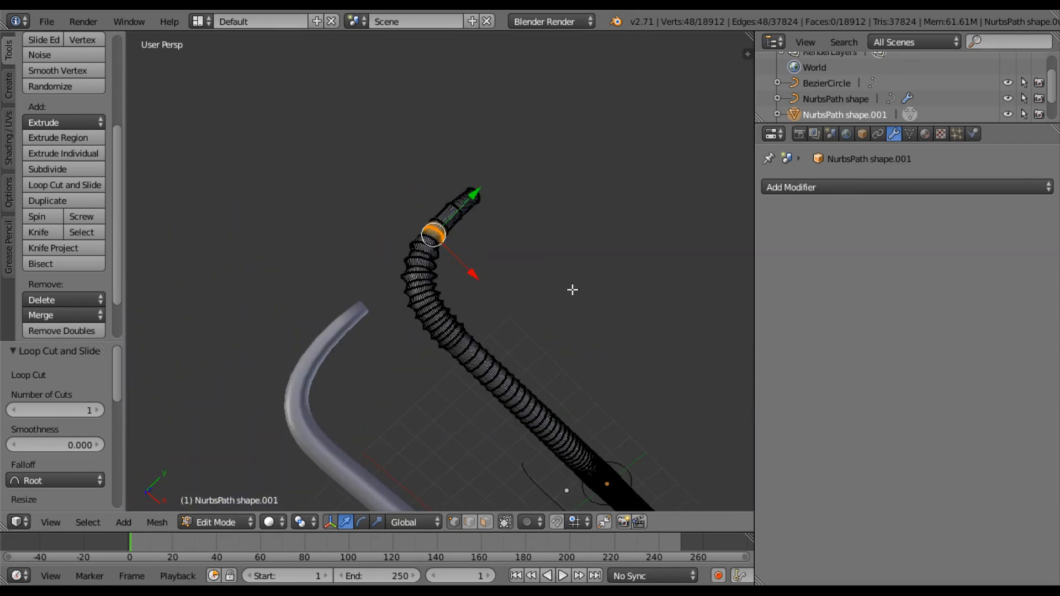
Save the scene as "straw 2" in the E:\fractals\bar stuff 1 folder.
click(45, 22)
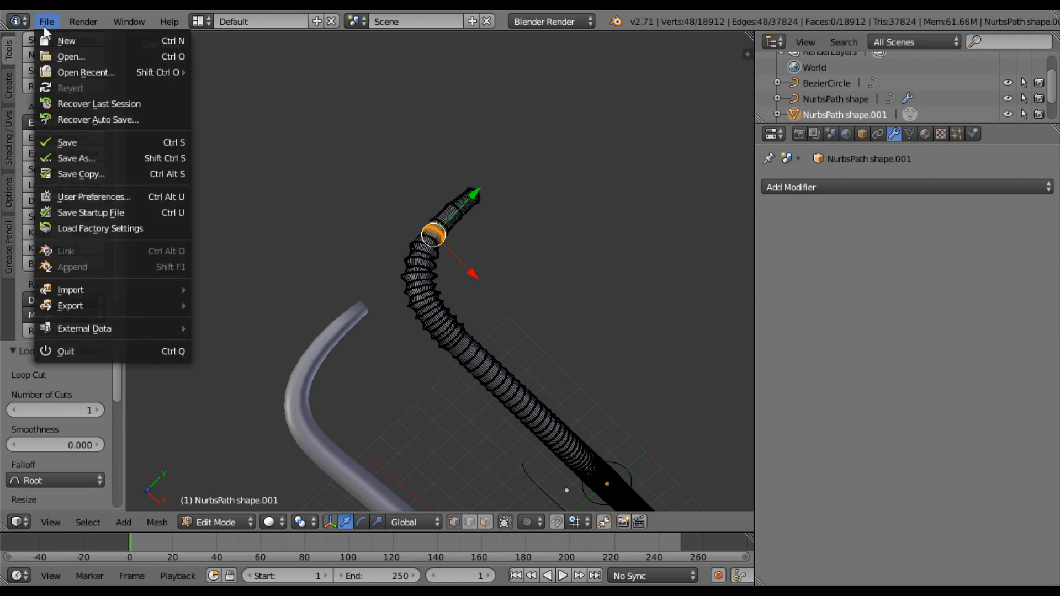
click(64, 158)
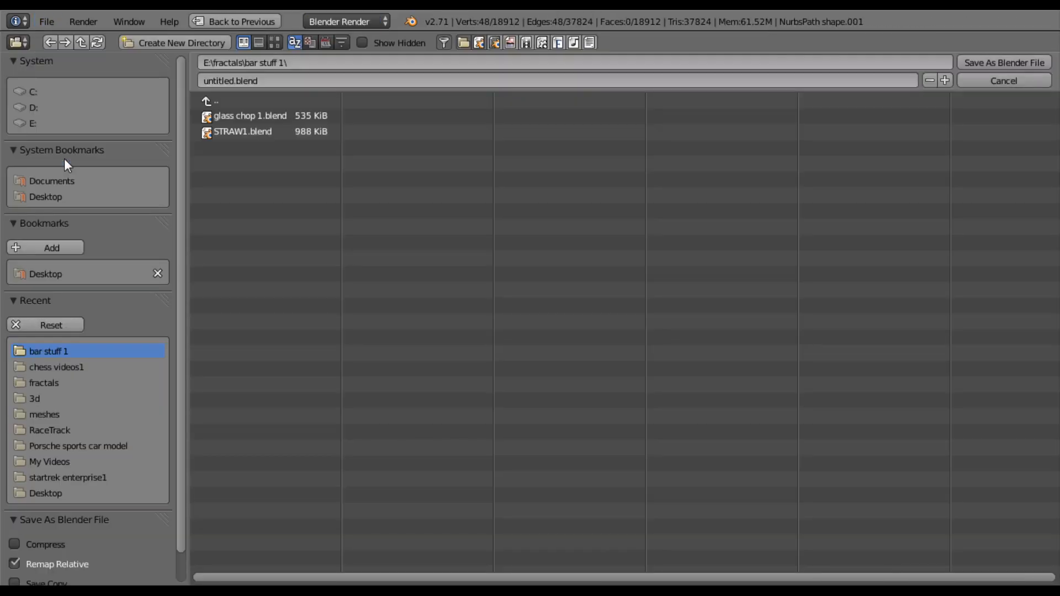
click(230, 81)
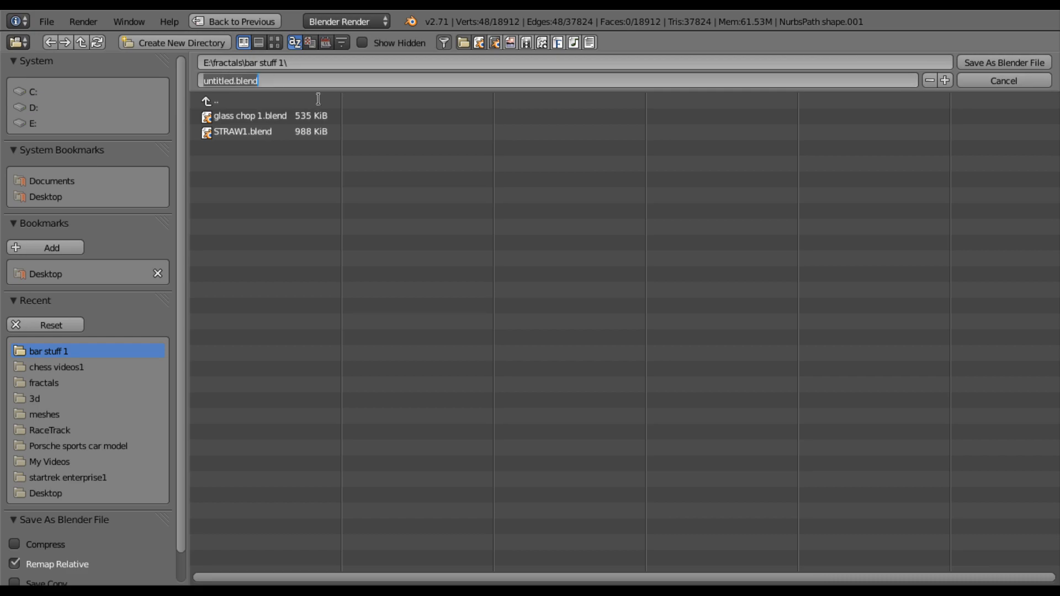
text(s)
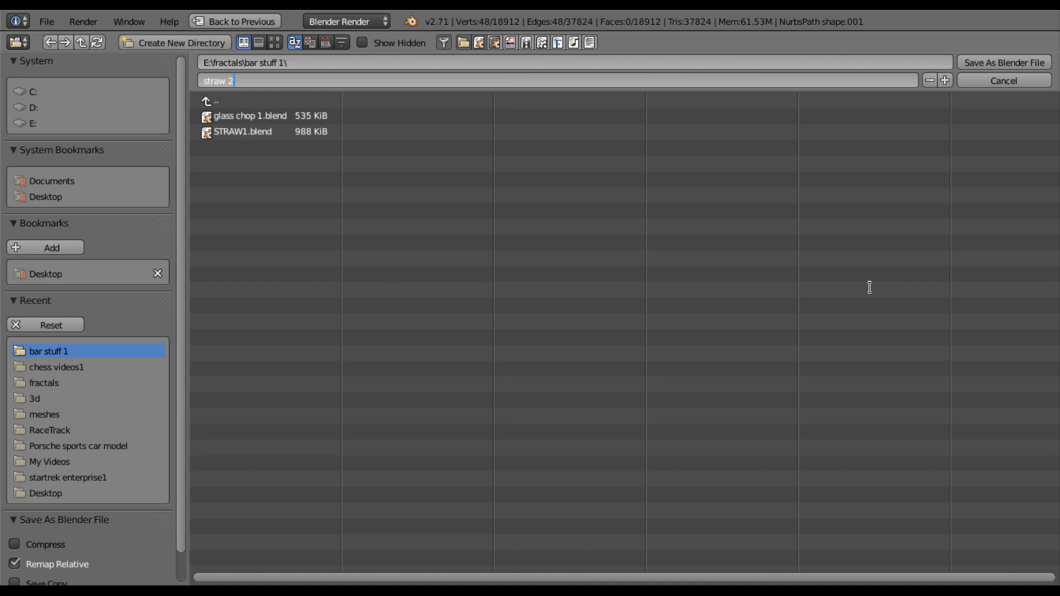
text(traw 2)
key(Return)
click(1011, 61)
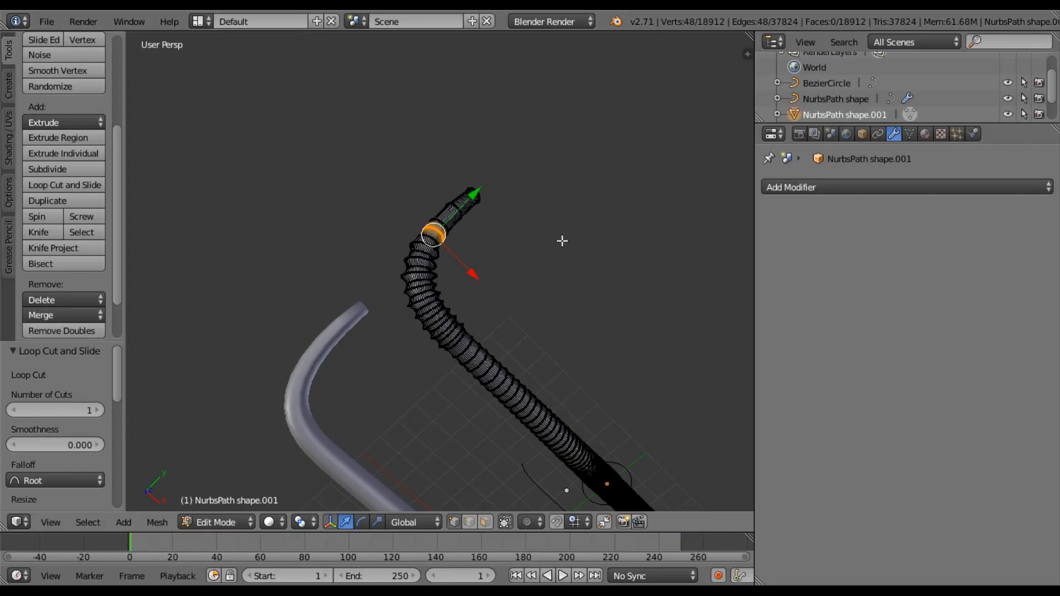
Start a new scene by reloading the start-up file.
middle_drag(562, 241, 439, 298)
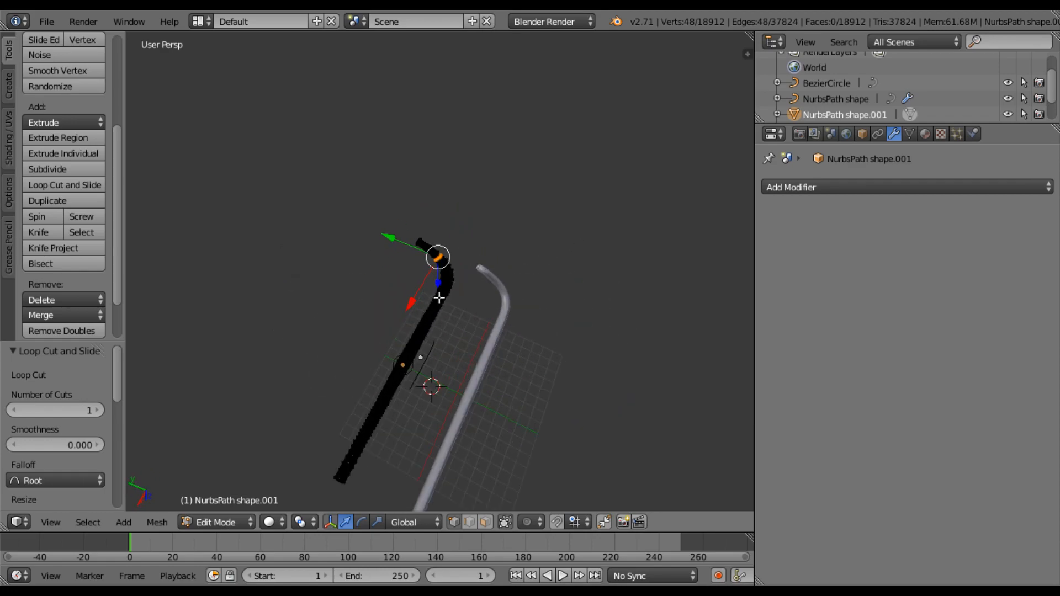
scroll(439, 298, up, 3)
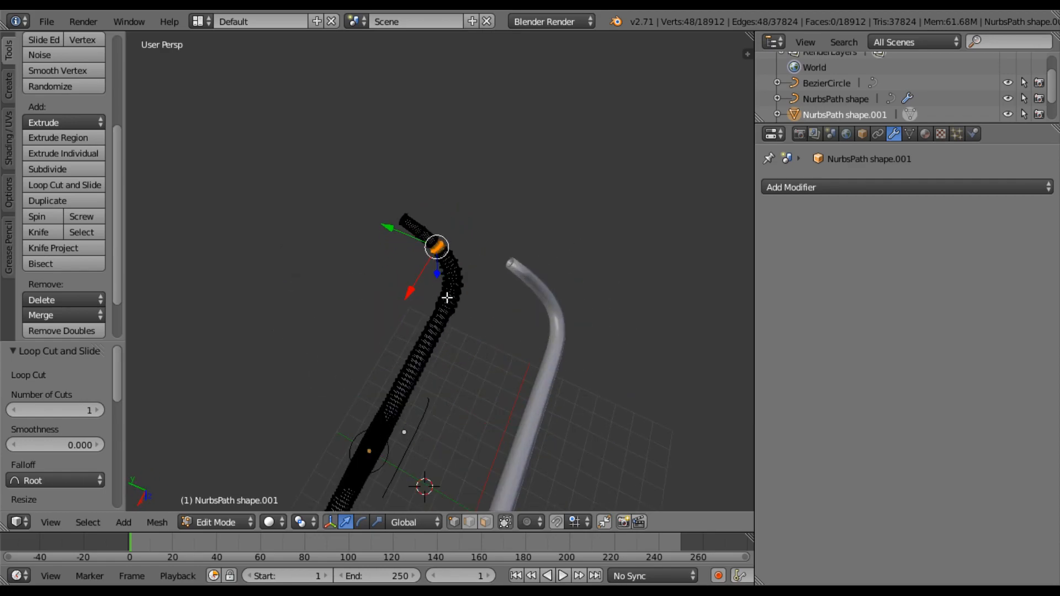
click(48, 21)
click(52, 34)
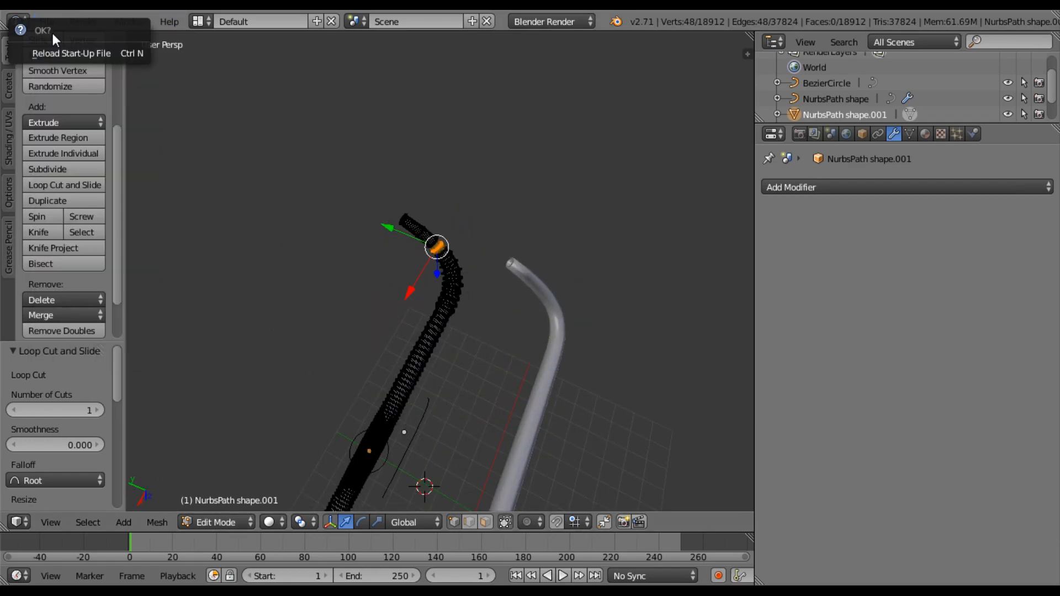
click(77, 53)
Delete the default cube from the new scene.
scroll(569, 263, up, 4)
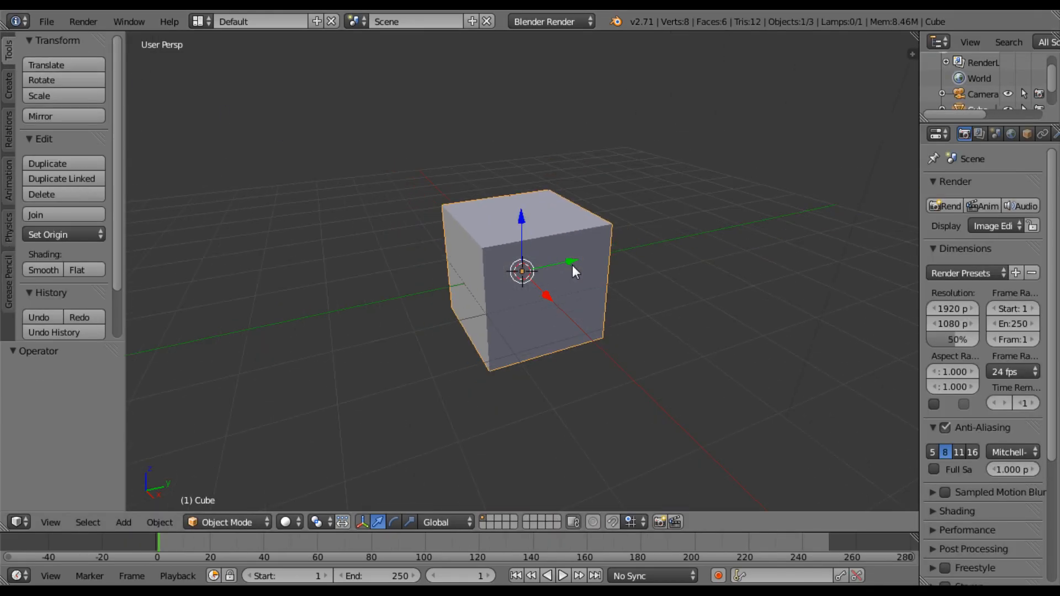
click(482, 257)
key(x)
click(481, 260)
Delete the default camera and the lamp to leave the scene without objects.
scroll(497, 267, down, 5)
key(ctrl+a)
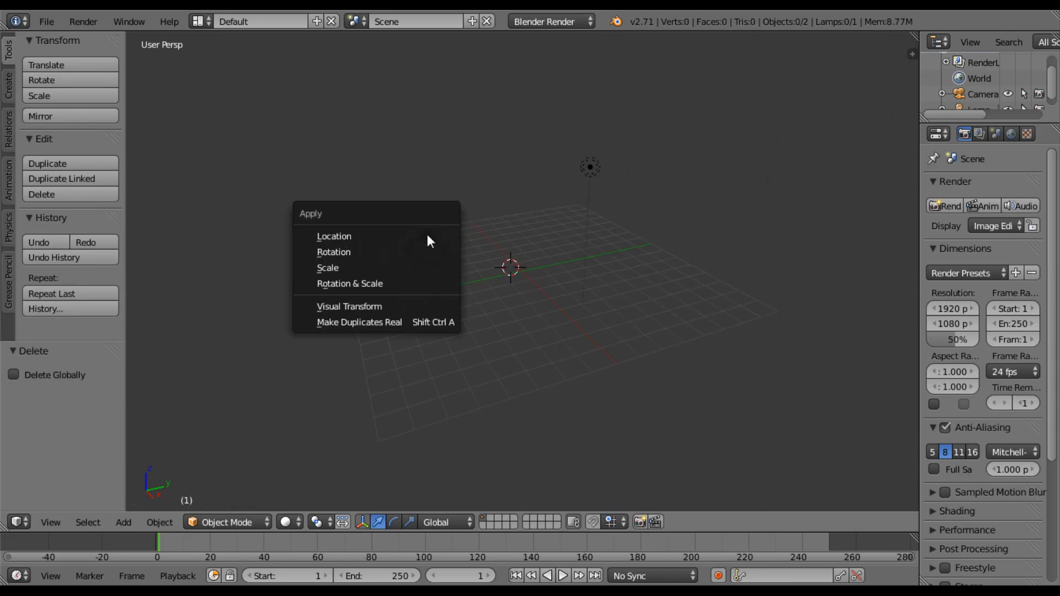
click(422, 230)
right_click(431, 239)
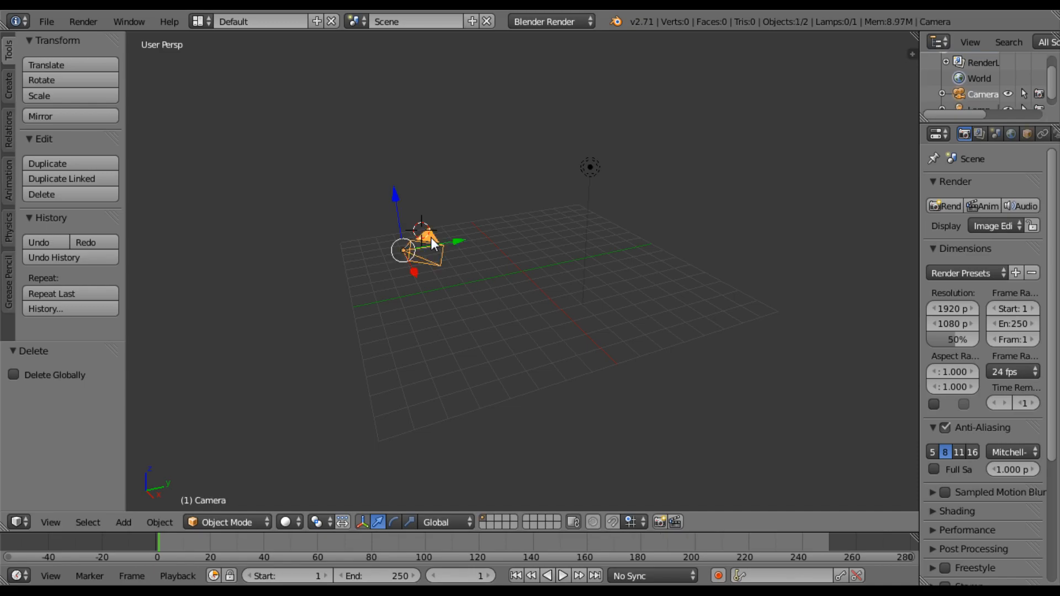
key(x)
key(x)
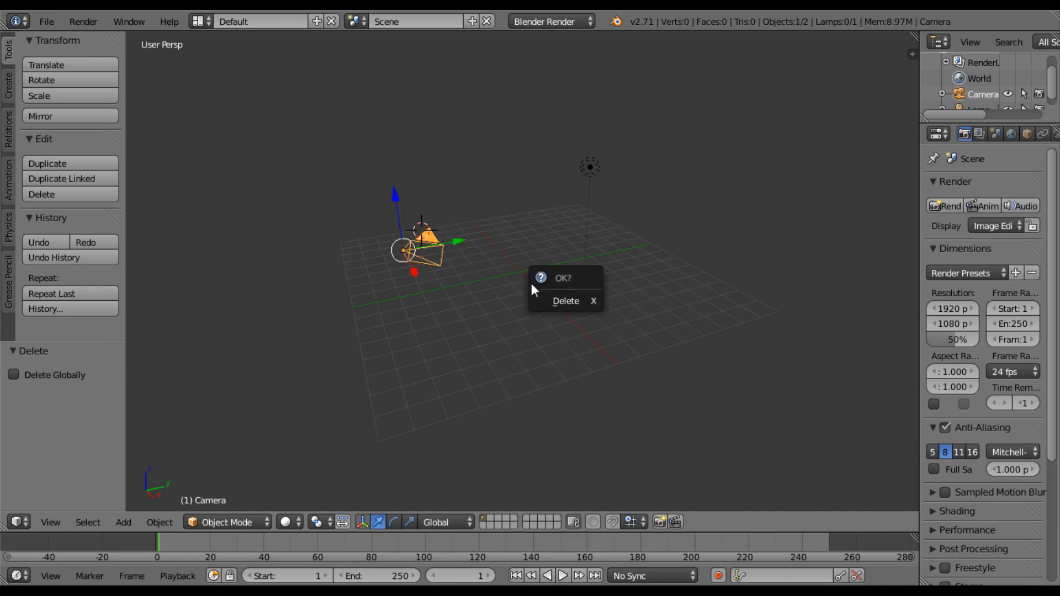
click(569, 300)
right_click(595, 168)
key(x)
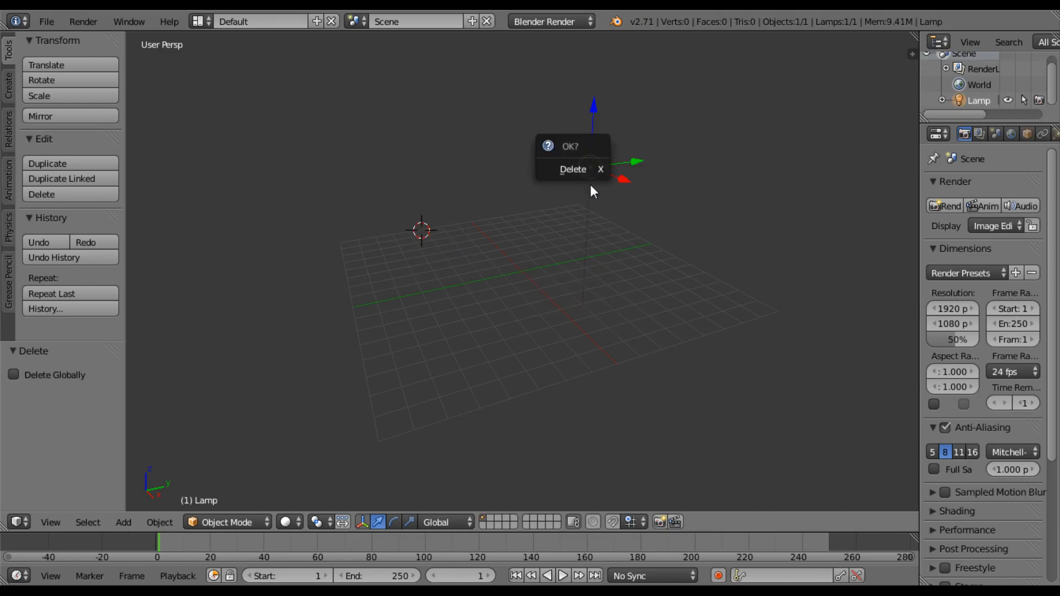
click(578, 168)
Add a Bezier circle with a radius of 1 at the 3D cursor.
scroll(557, 248, up, 5)
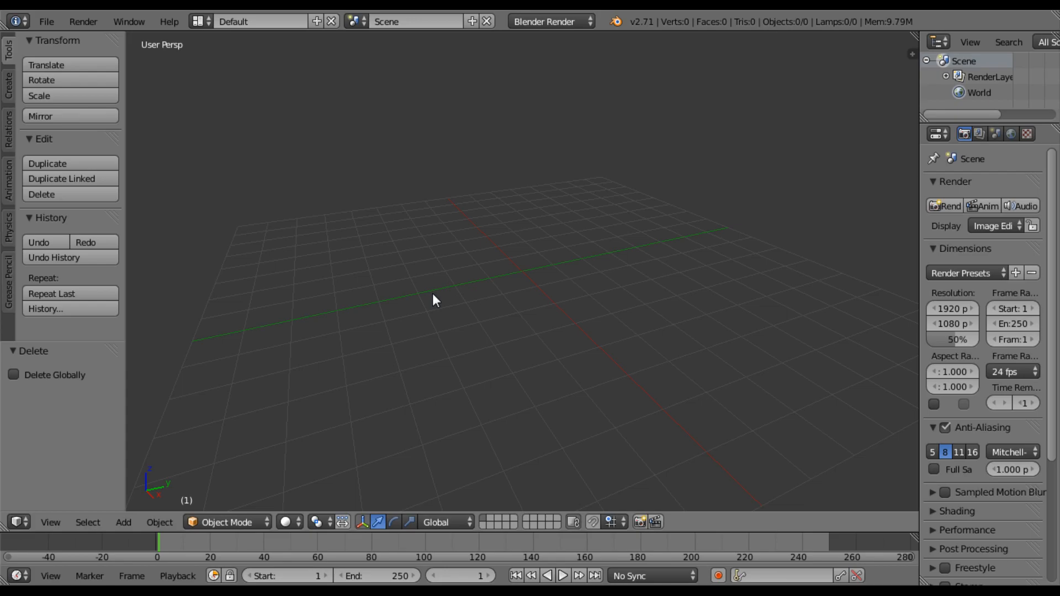
key(shift+a)
mouse_move(432, 294)
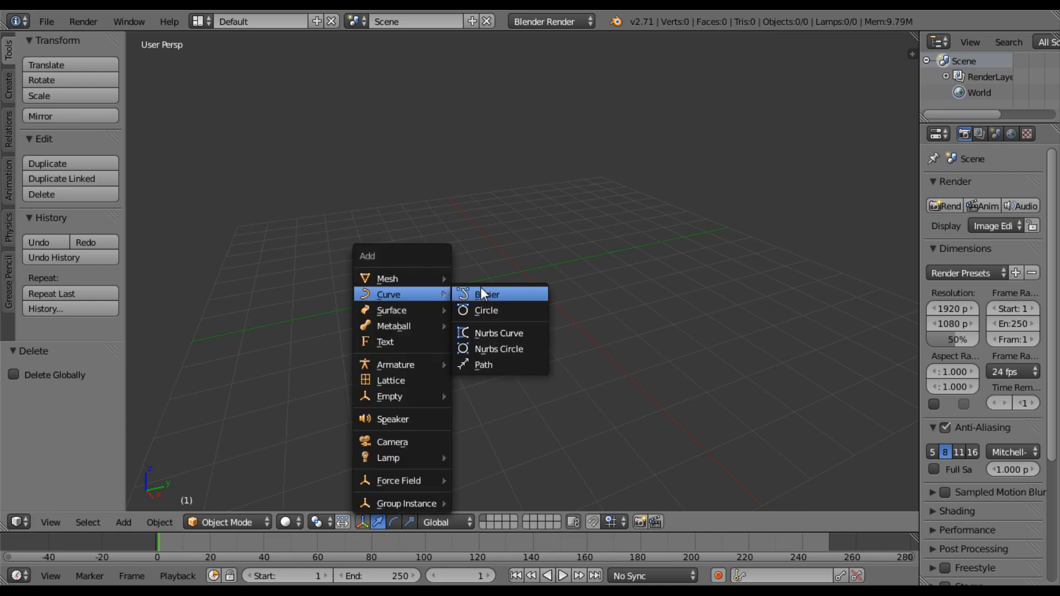
click(499, 312)
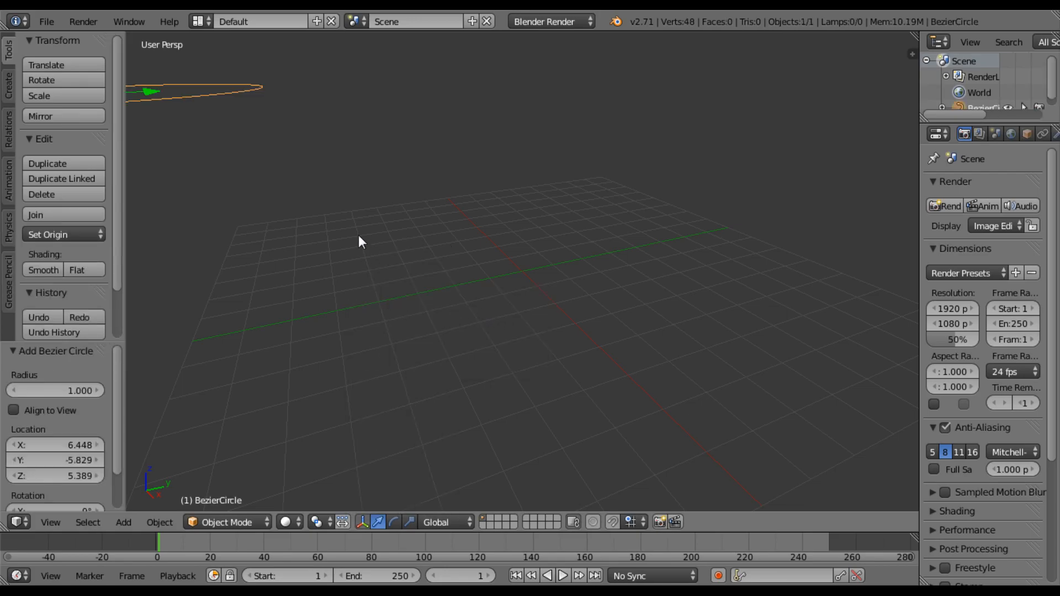
Move the Bezier circle toward positive Y, lower it along Z, shift it another 0.309 along Y, and deselect it.
key(KP_Decimal)
drag(470, 227, 675, 177)
drag(641, 140, 649, 185)
drag(669, 223, 677, 220)
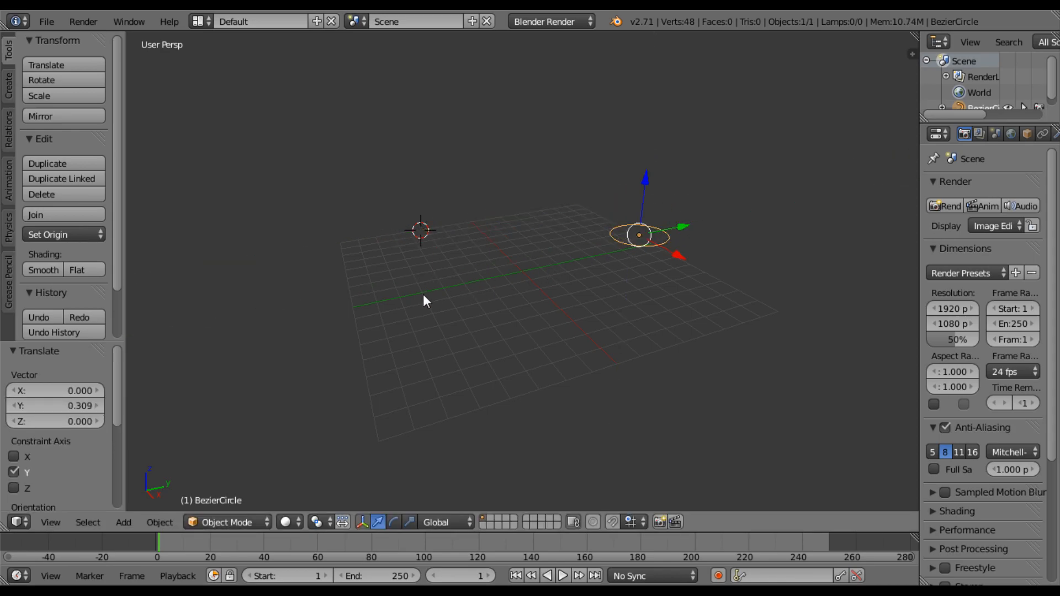
key(a)
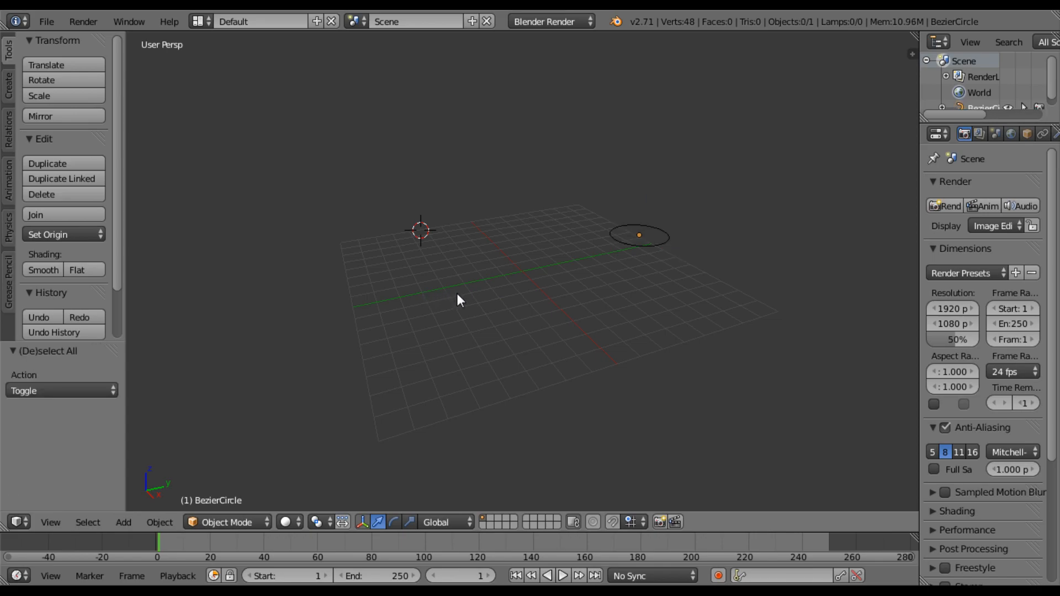
Add a path curve with a radius of 1 at the 3D cursor.
key(shift+a)
mouse_move(468, 294)
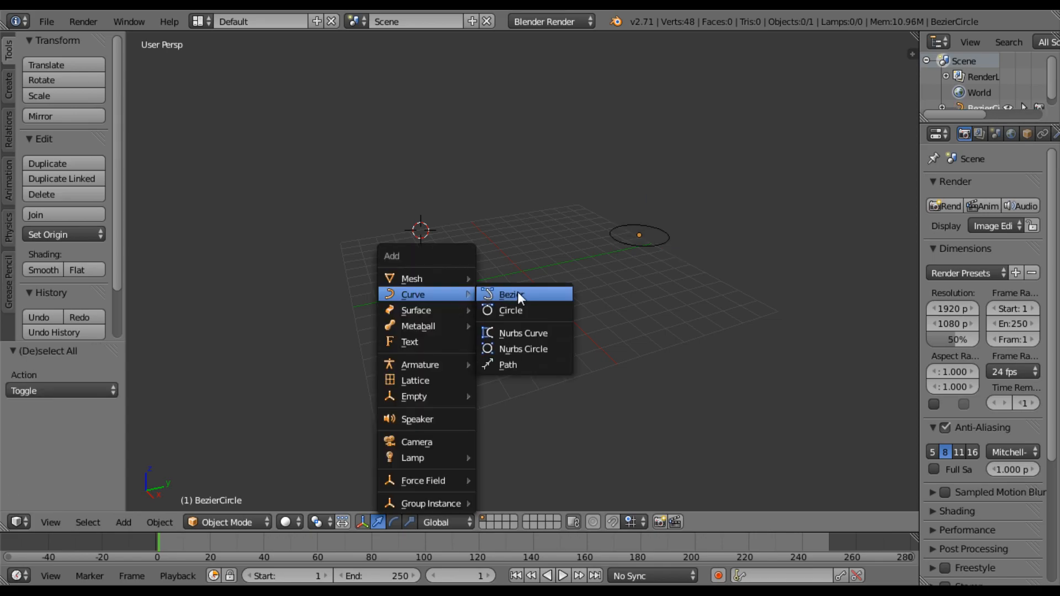
click(524, 365)
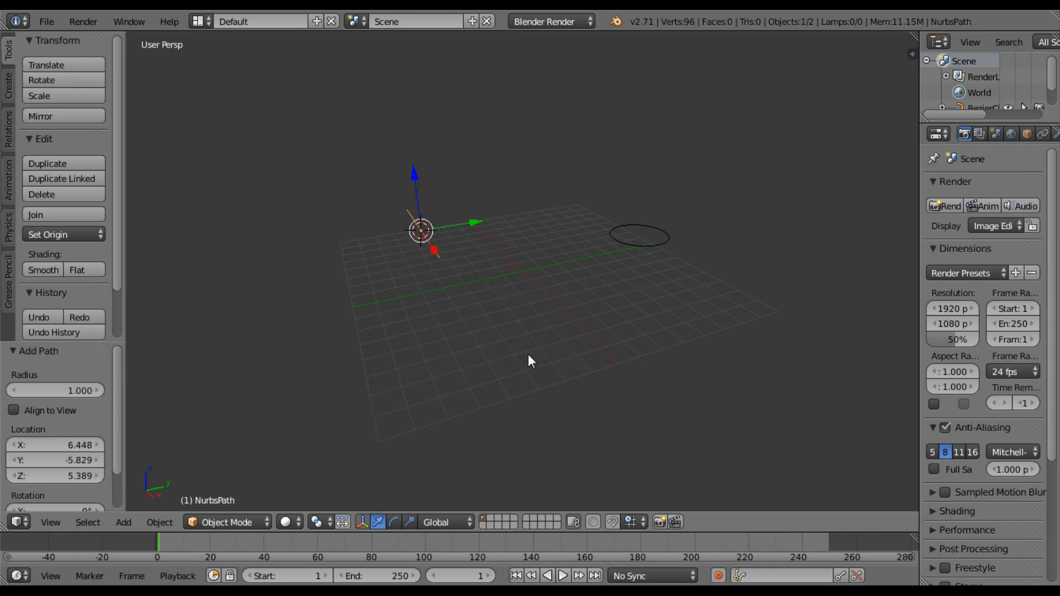
middle_drag(519, 295, 482, 326)
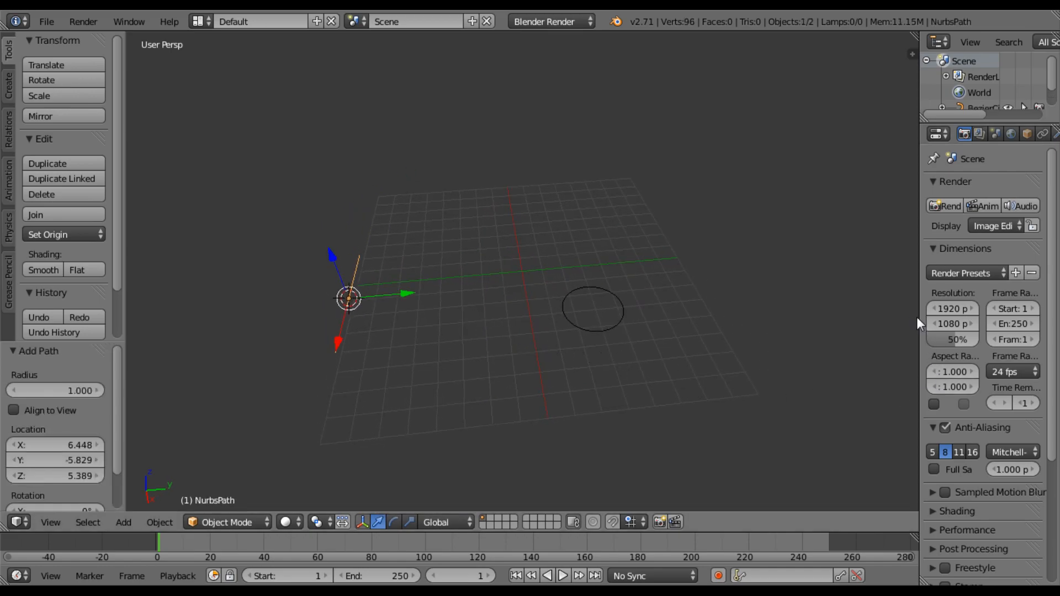
Widen the properties area and set BezierCircle as the path's bevel object to form a tube.
drag(919, 316, 785, 313)
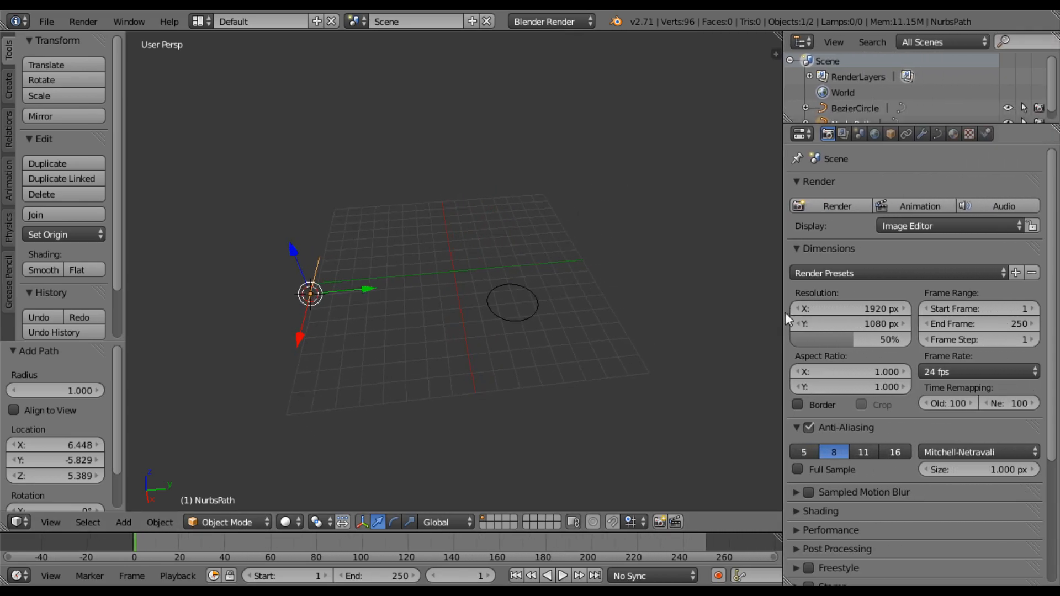
click(942, 133)
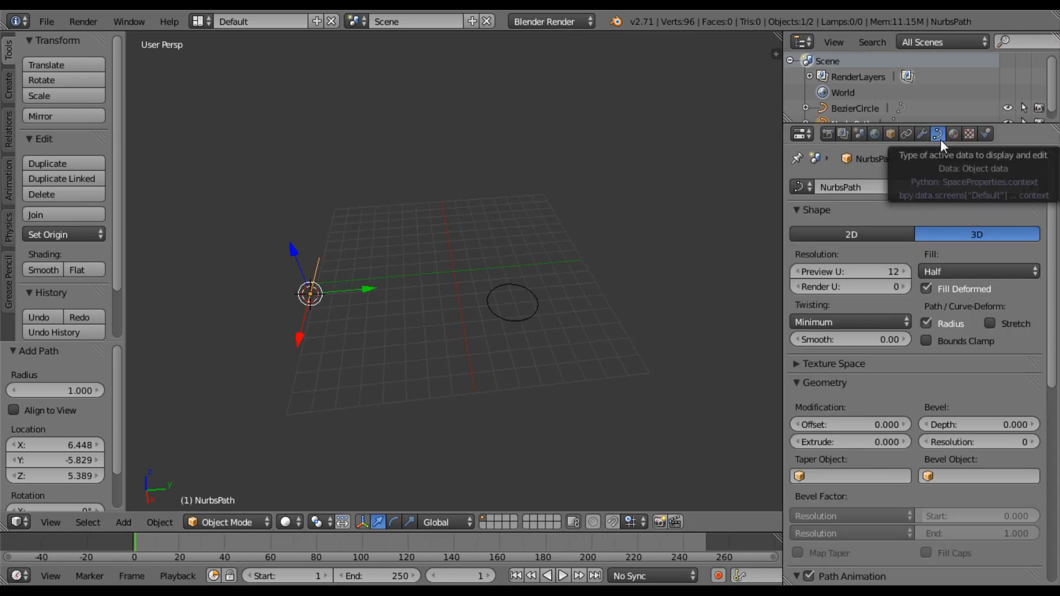
click(927, 476)
click(909, 315)
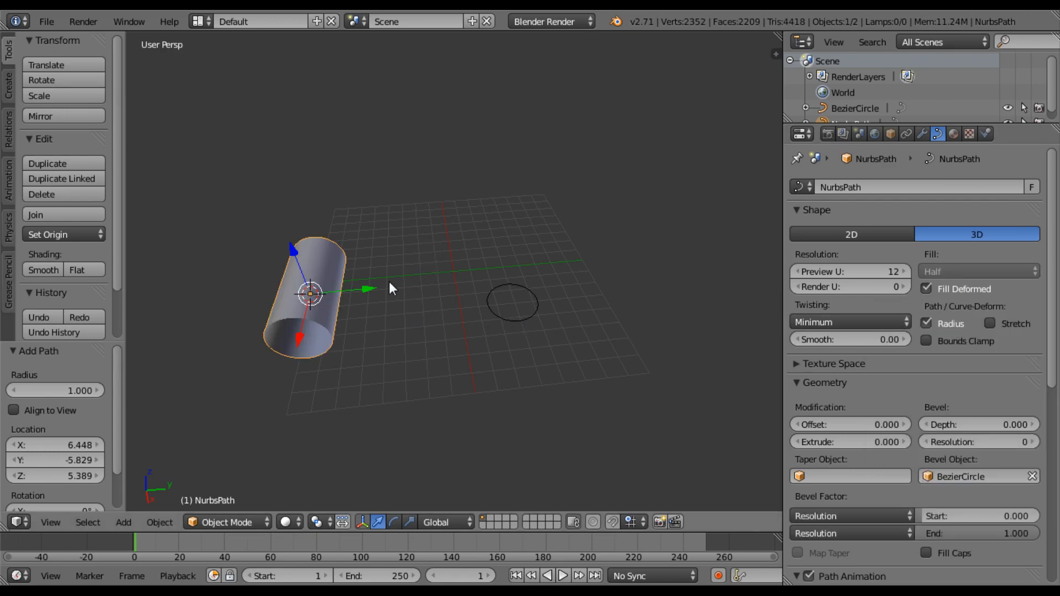
Enter Edit Mode on the tube's path and select the control point at its near open end.
key(Tab)
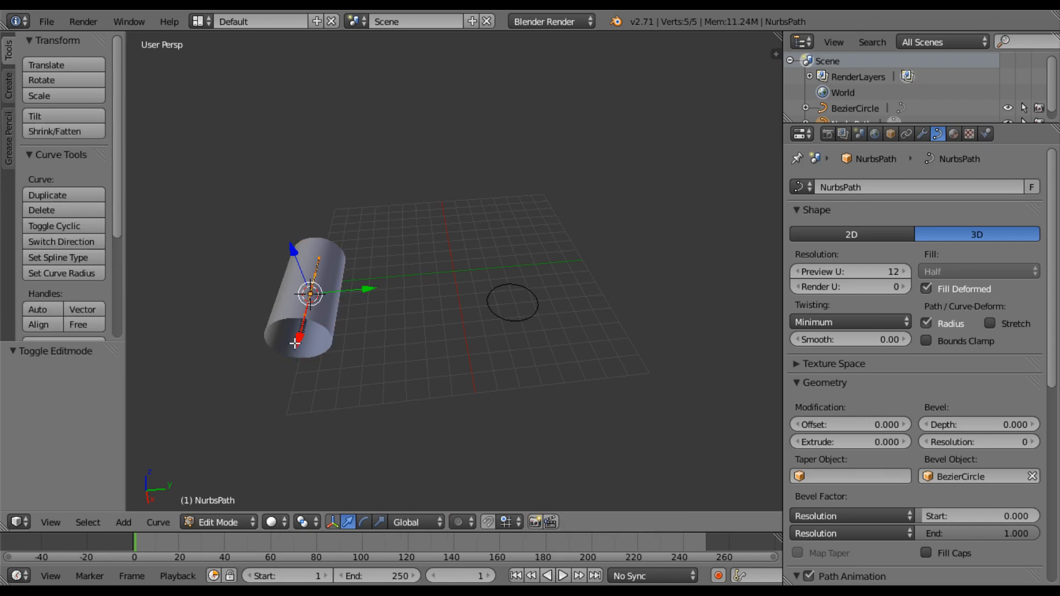
scroll(297, 346, up, 4)
middle_drag(297, 345, 335, 337)
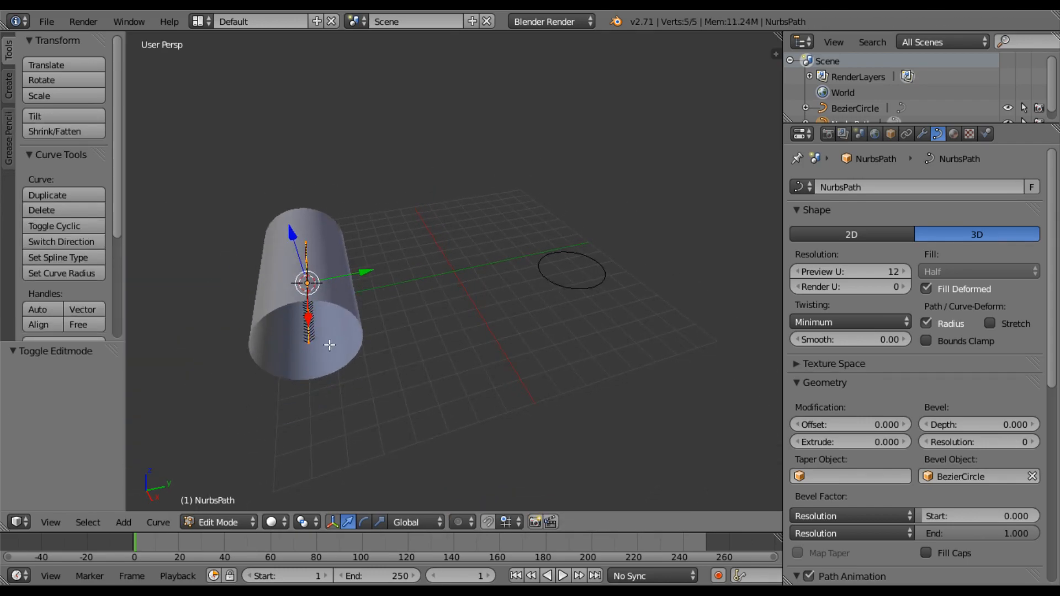
right_click(307, 346)
key(g)
key(x)
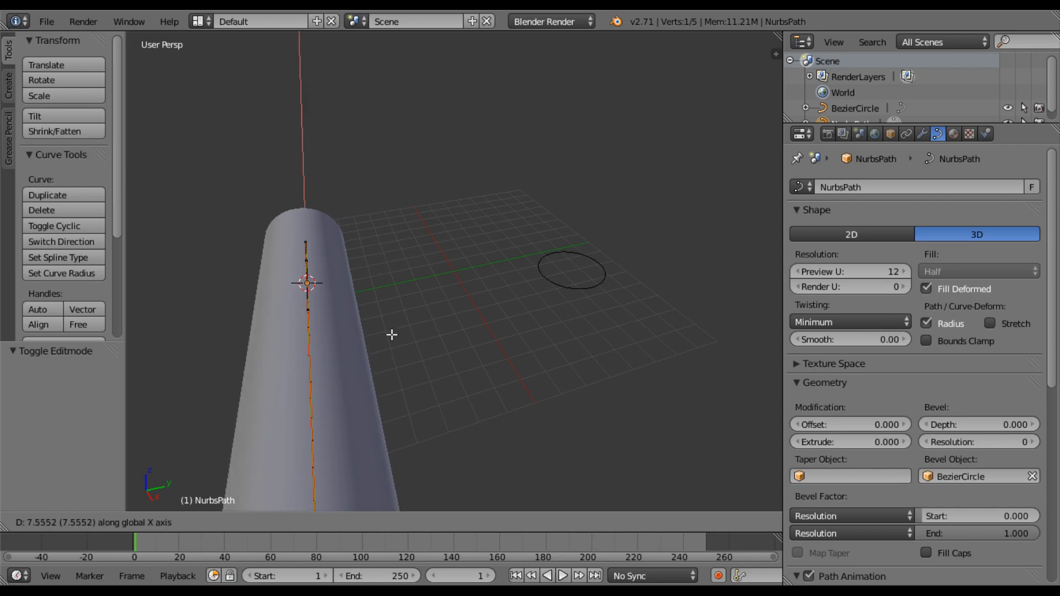
key(x)
key(x)
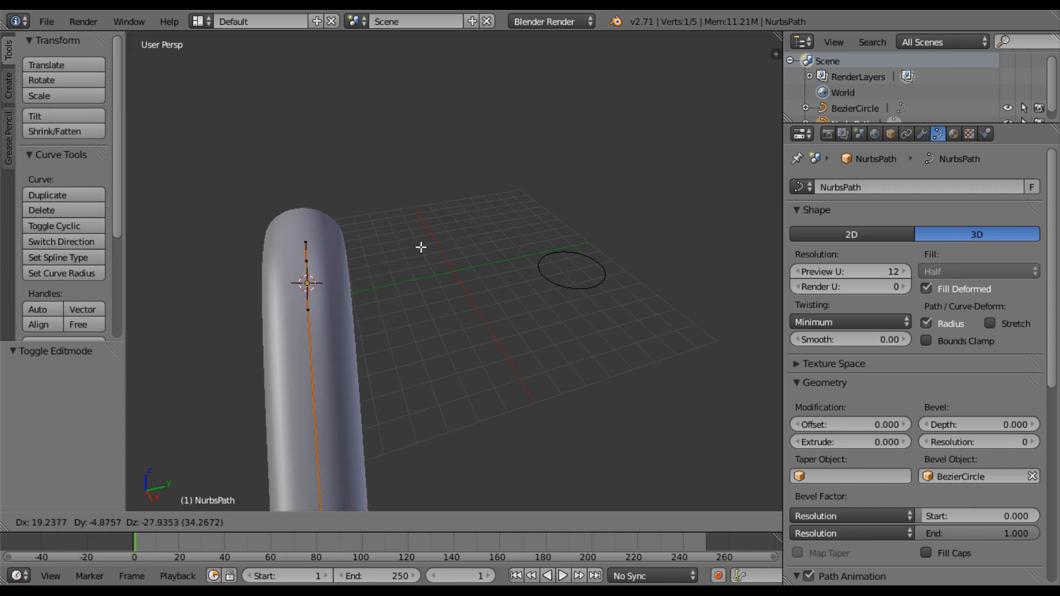
key(Escape)
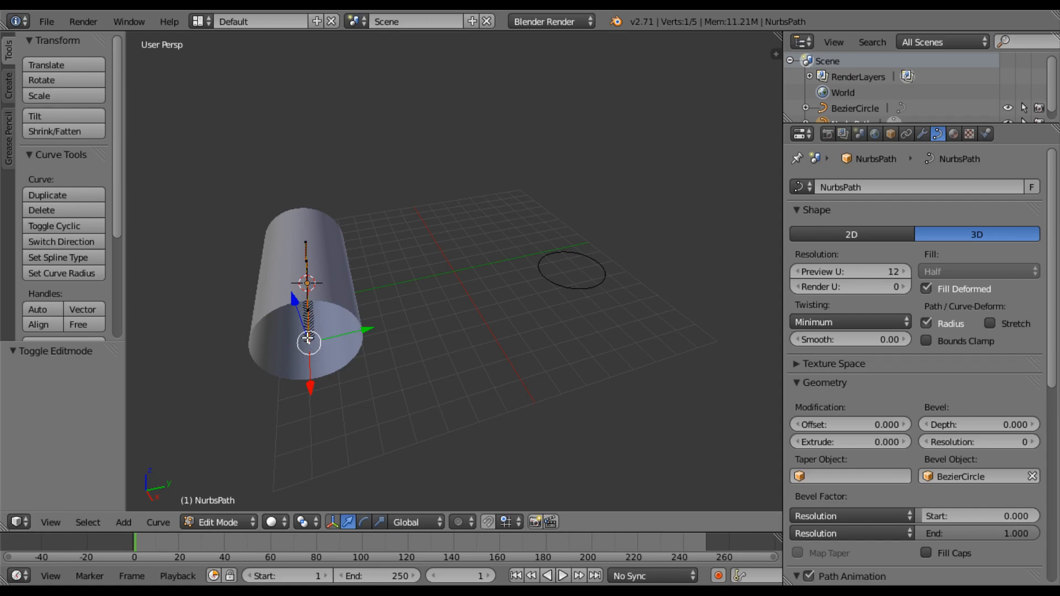
Move the near end point 7.411 along the X axis and select the control point at the path's opposite end.
key(g)
key(x)
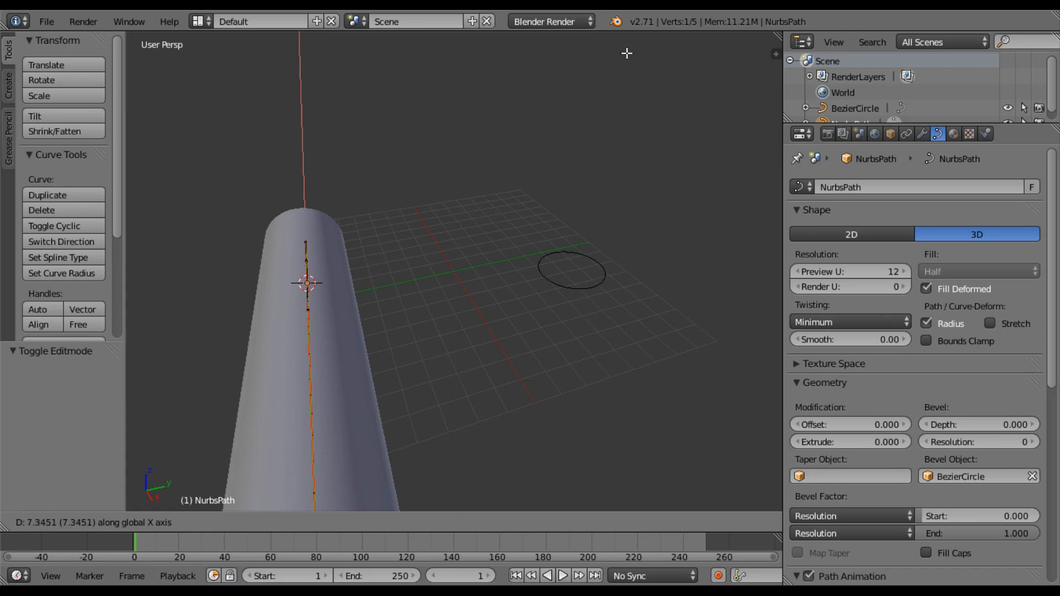
click(628, 123)
click(631, 126)
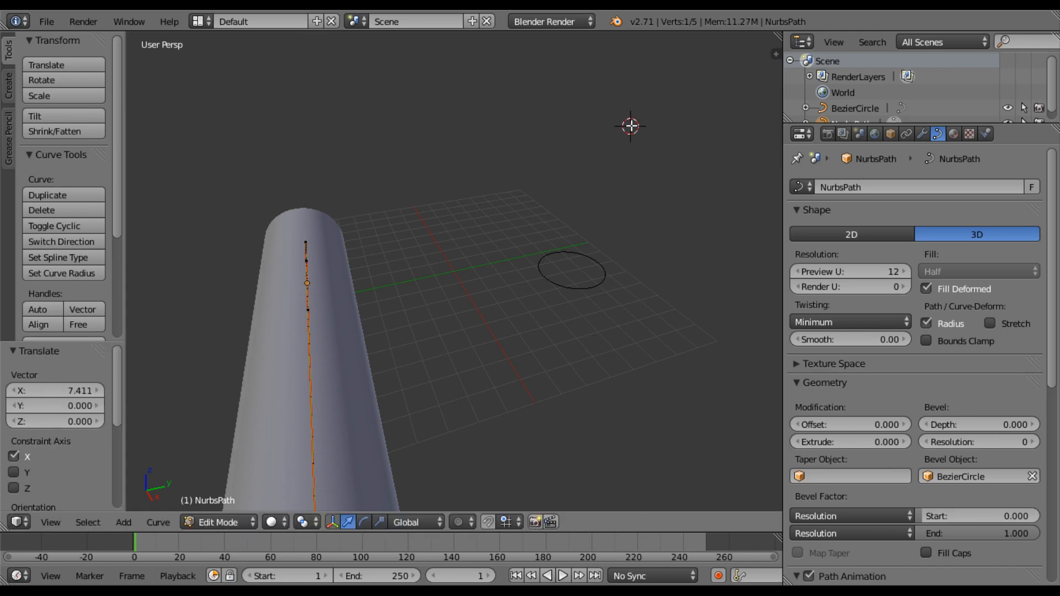
right_click(304, 242)
Try to shift the opposite end point without an axis constraint, and undo the move.
key(g)
click(302, 223)
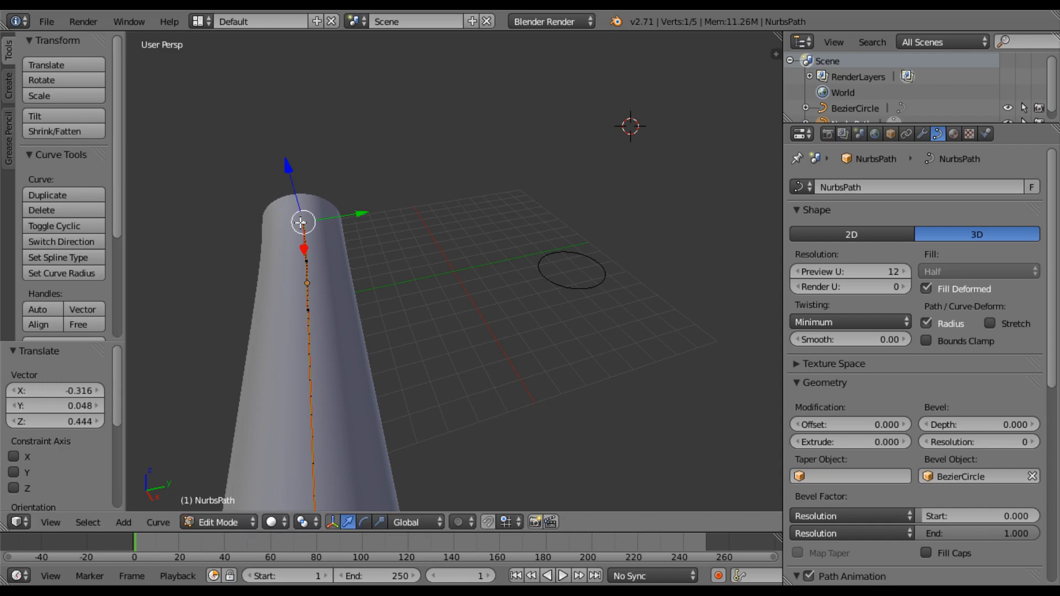
middle_drag(473, 90, 367, 104)
key(ctrl+z)
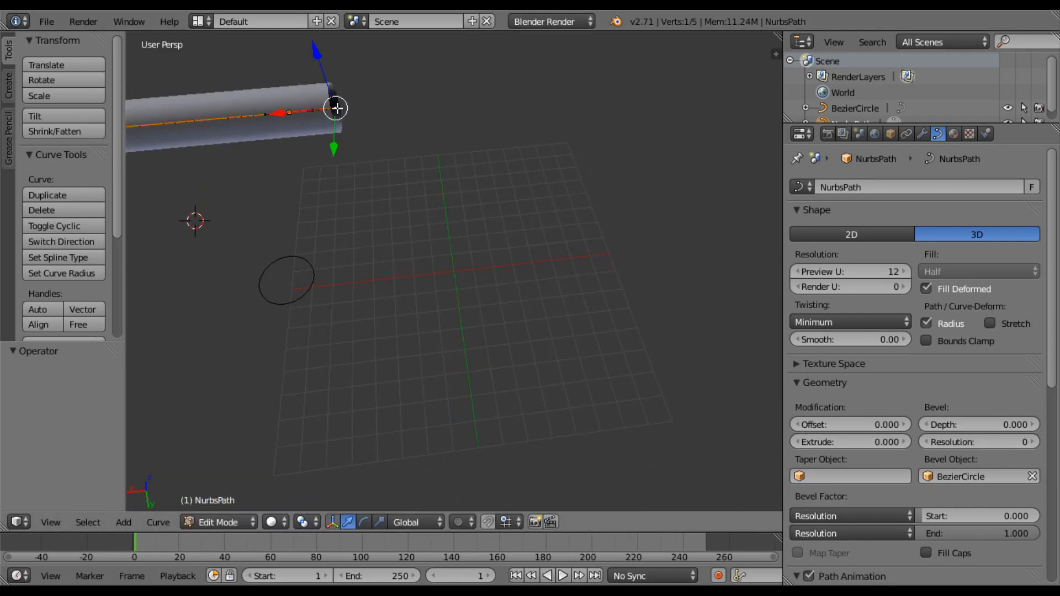
Move the selected end point -19.807 along the X axis to lengthen the tube, and deselect all control points.
drag(335, 109, 771, 51)
key(x)
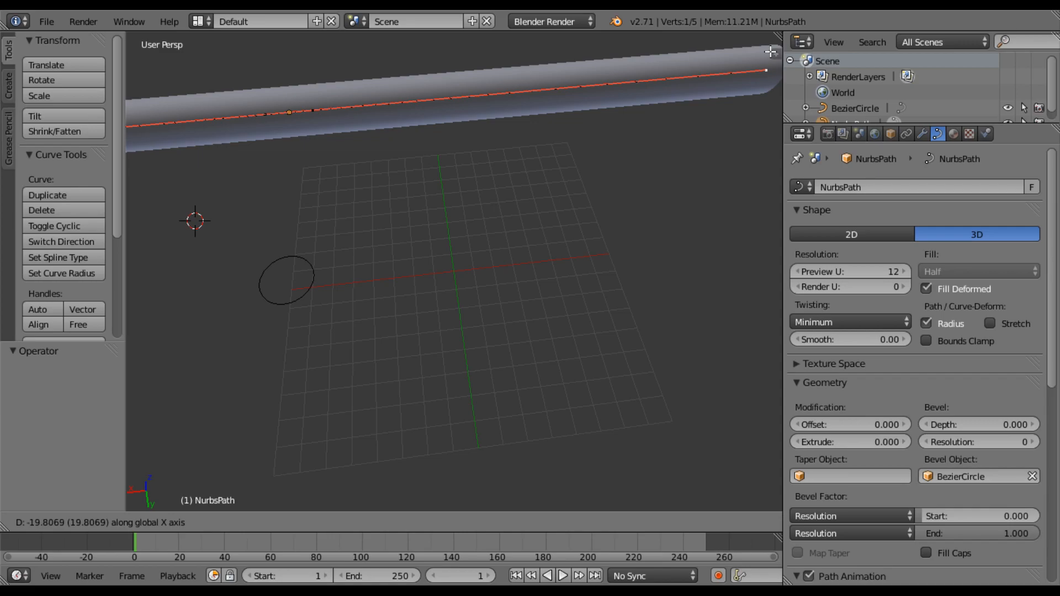
drag(771, 52, 771, 52)
scroll(768, 61, down, 3)
scroll(584, 135, up, 2)
scroll(646, 184, up, 3)
scroll(634, 175, down, 3)
middle_drag(367, 189, 456, 294)
middle_drag(566, 232, 398, 189)
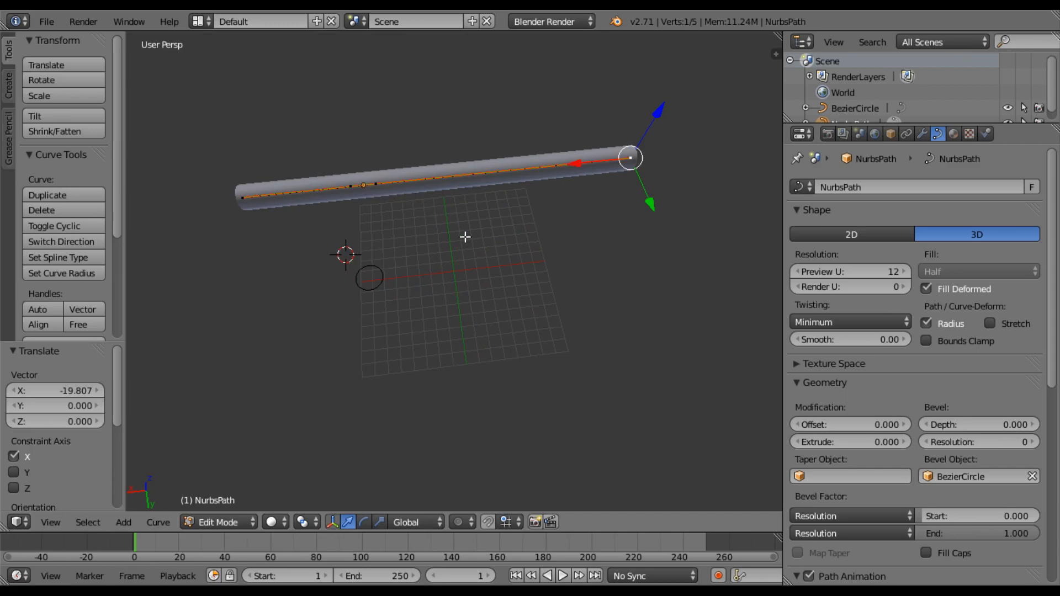
key(a)
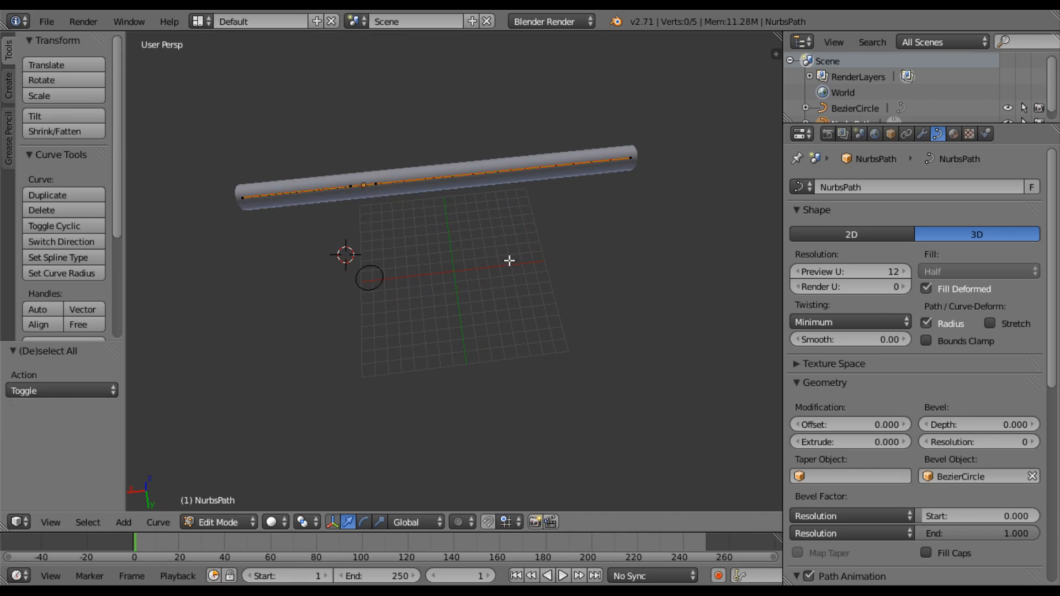
scroll(509, 260, up, 1)
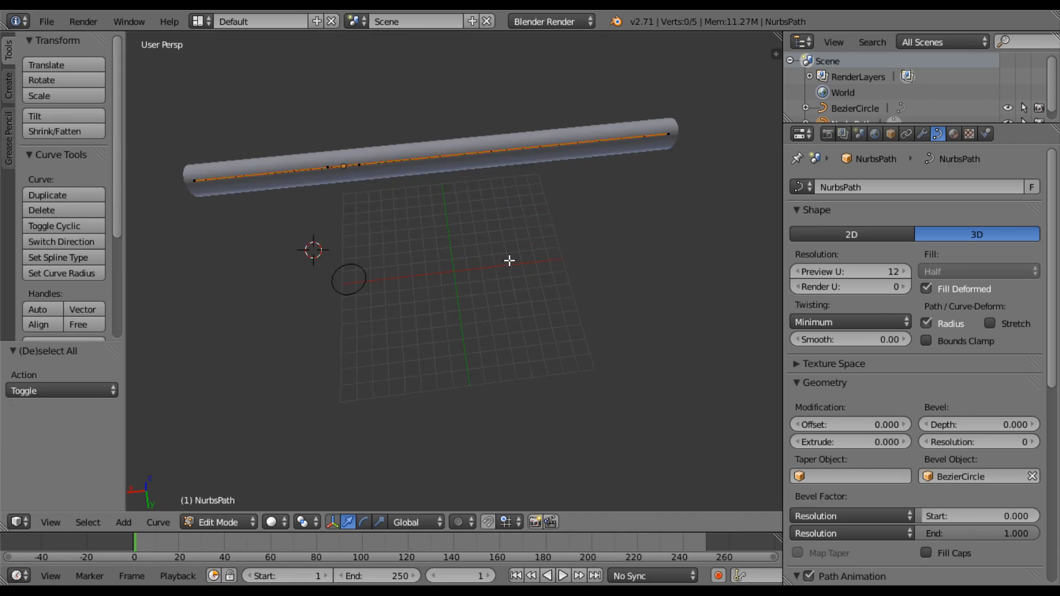
key(shift+a)
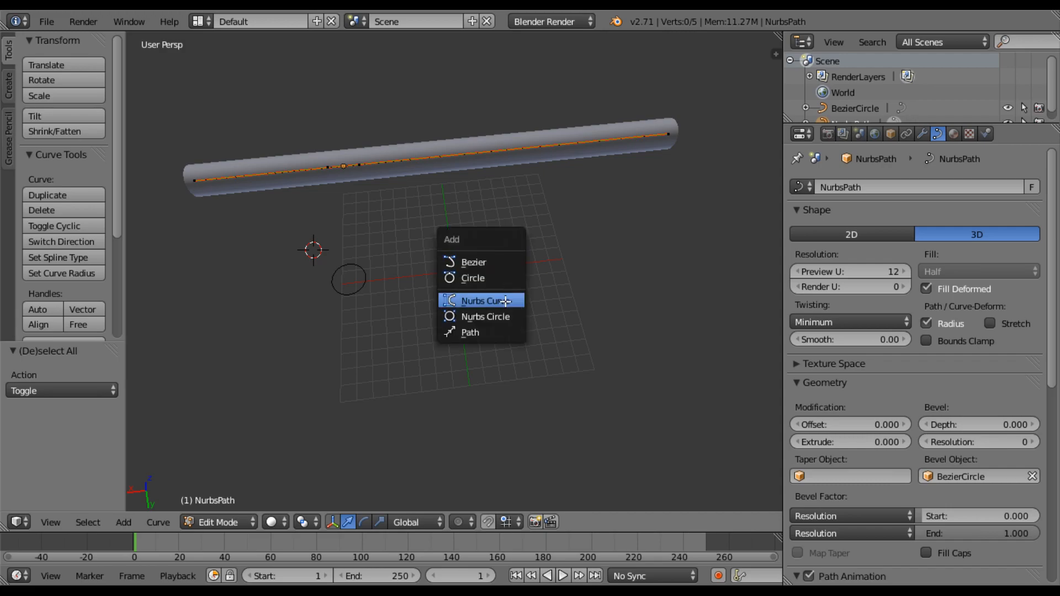
scroll(599, 241, down, 1)
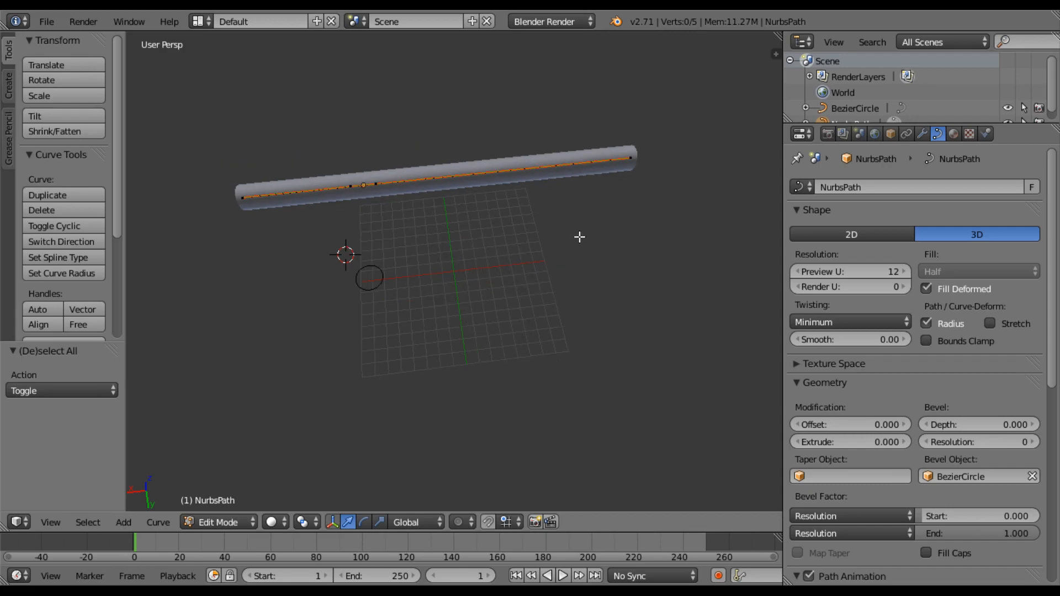
Return to Object Mode, deselect the tube, and add a second path with a radius of 1 at the 3D cursor.
key(Tab)
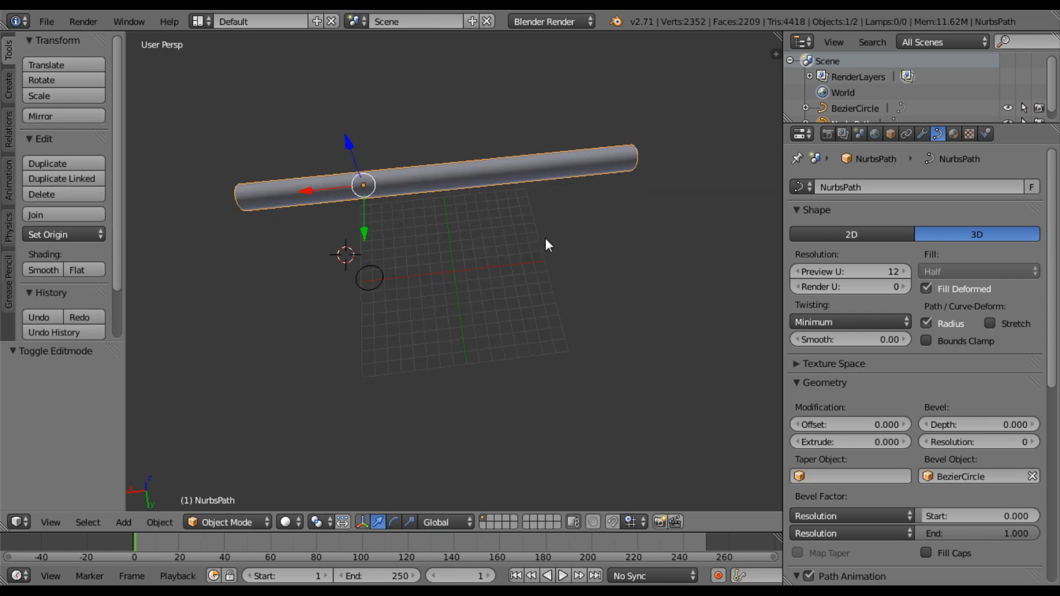
key(a)
scroll(573, 259, up, 1)
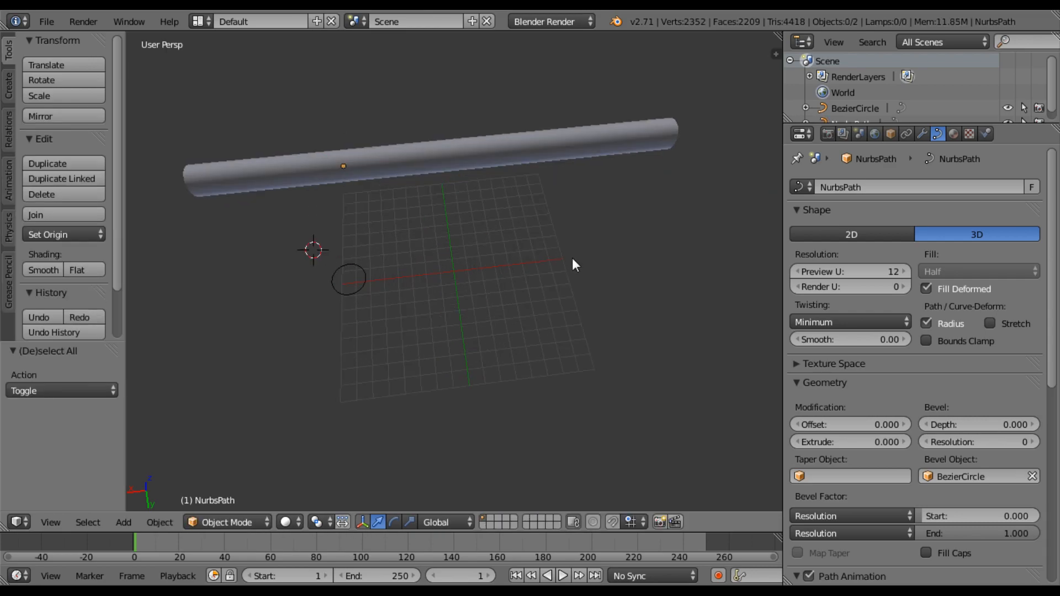
key(shift+a)
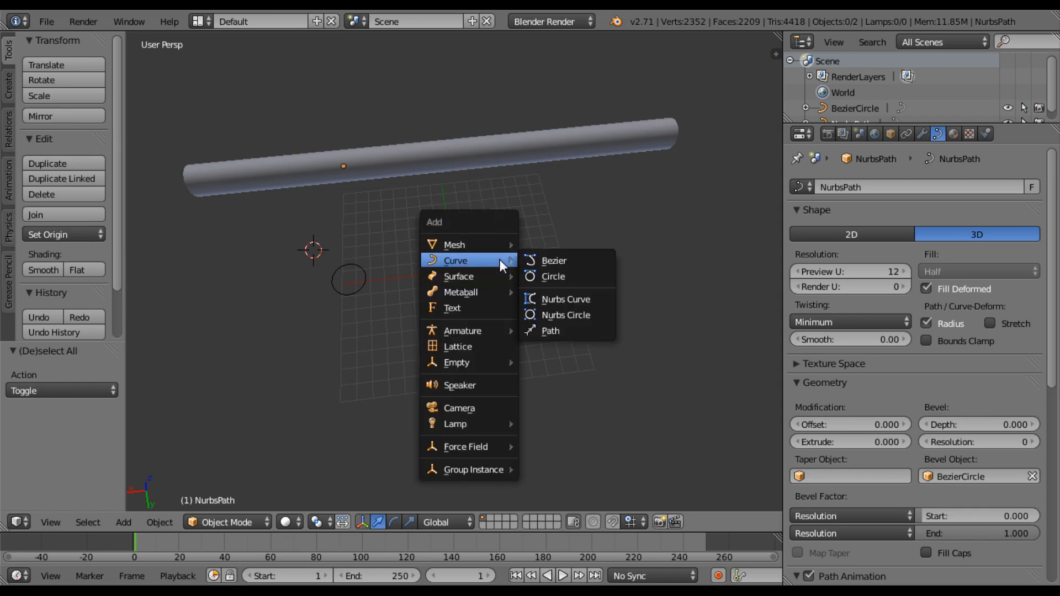
click(572, 333)
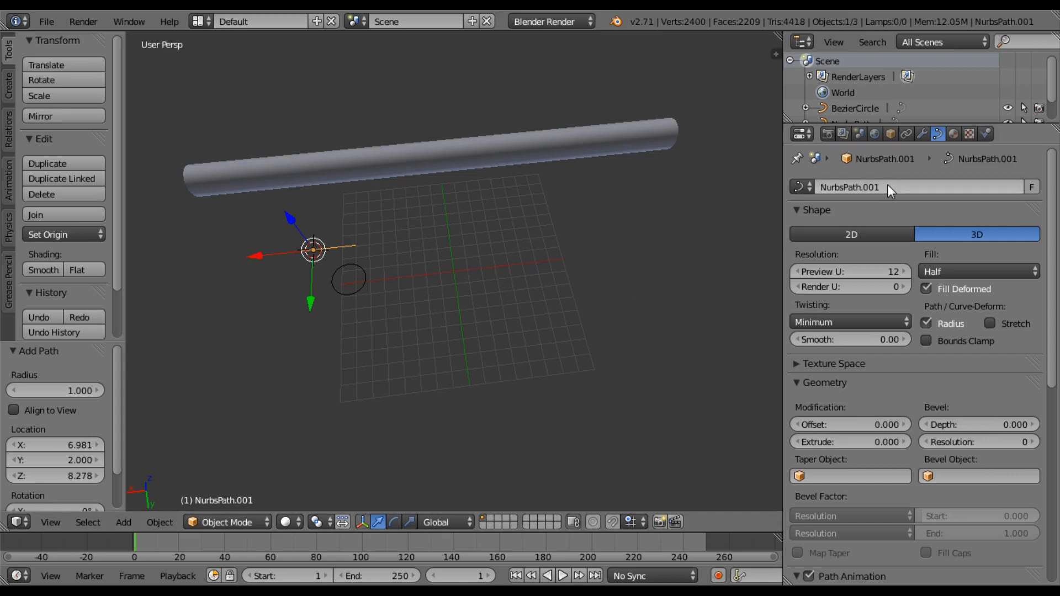
Rename the new path object to "NurbsPath.001 taper 1".
scroll(889, 94, down, 2)
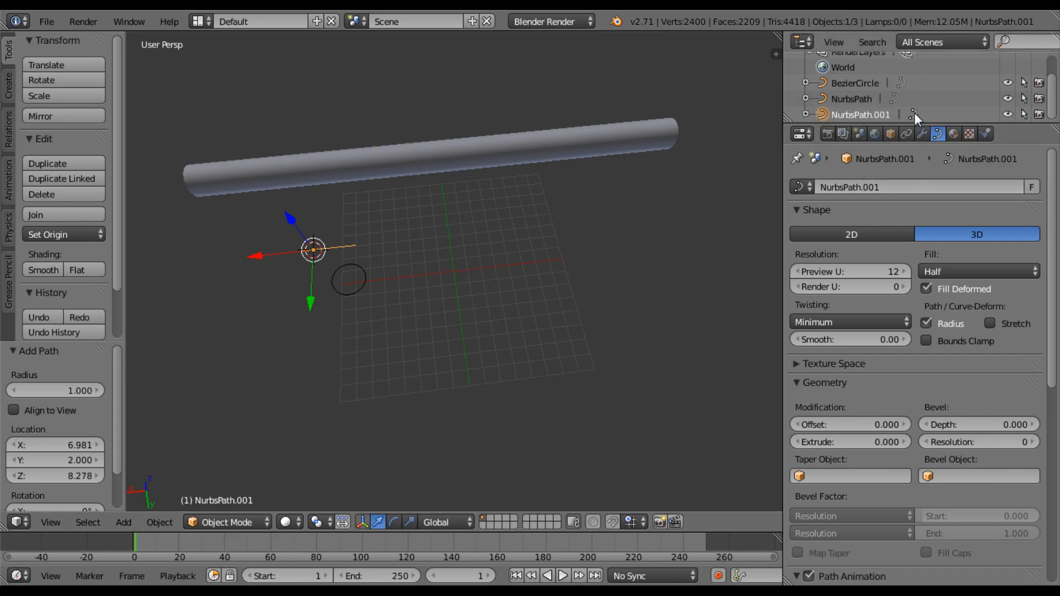
double_click(887, 112)
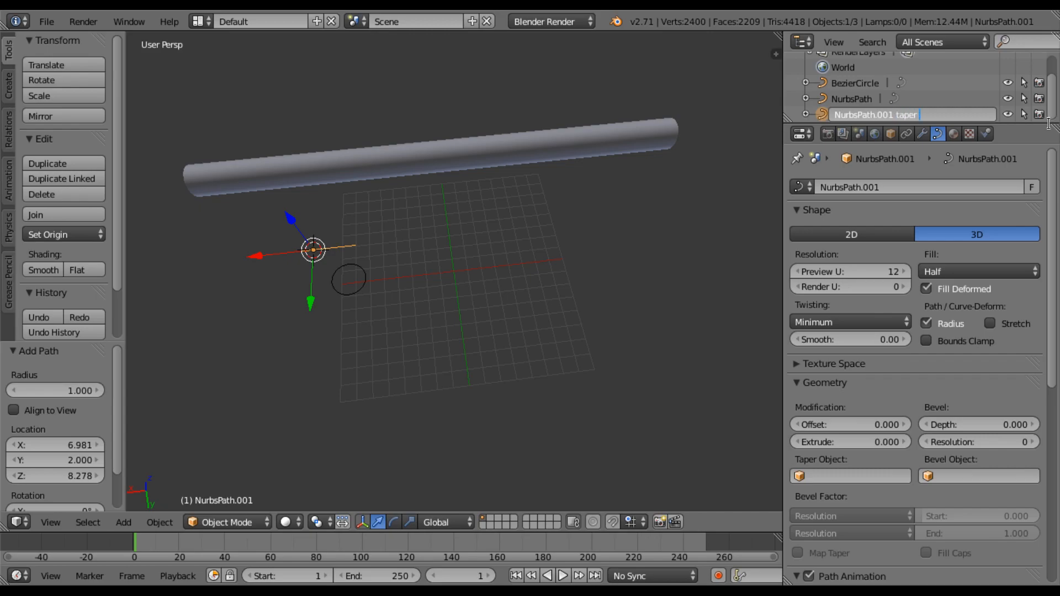
text(taper 1)
key(Return)
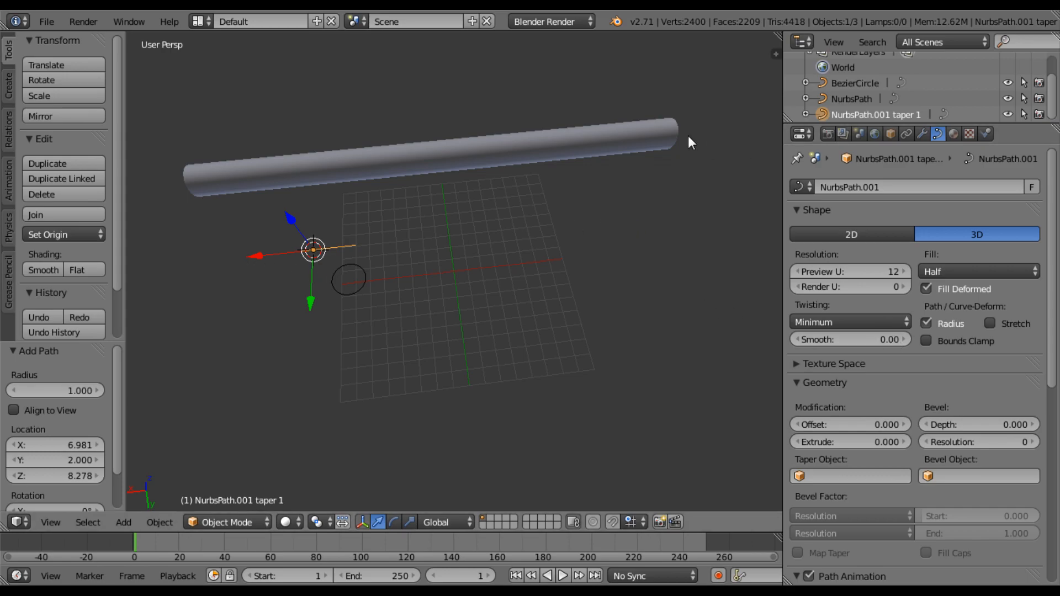
Set "NurbsPath.001 taper 1" as the taper object of the long tube.
right_click(601, 142)
scroll(911, 421, down, 2)
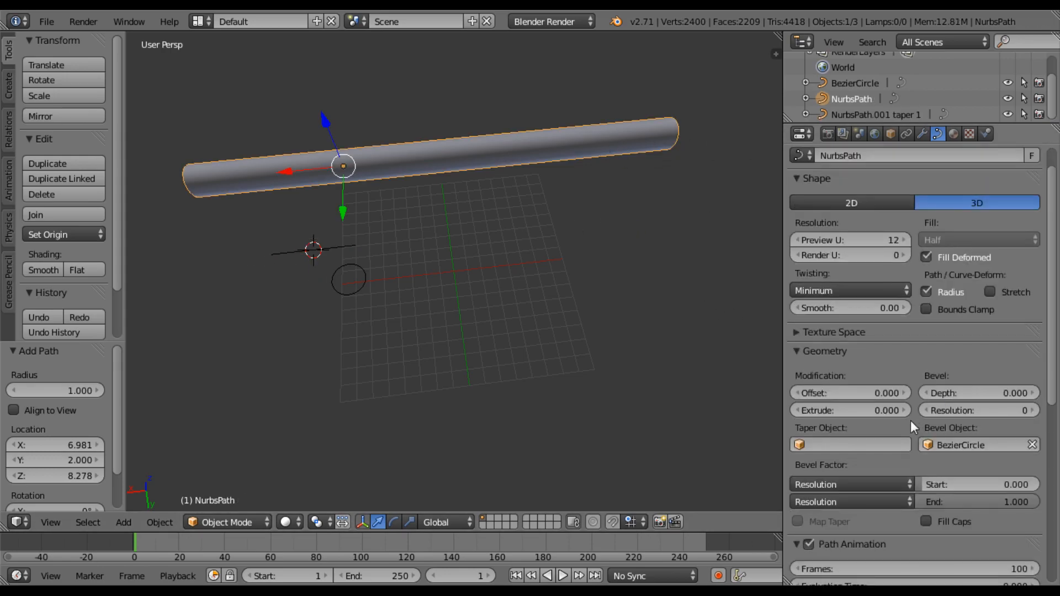
click(822, 446)
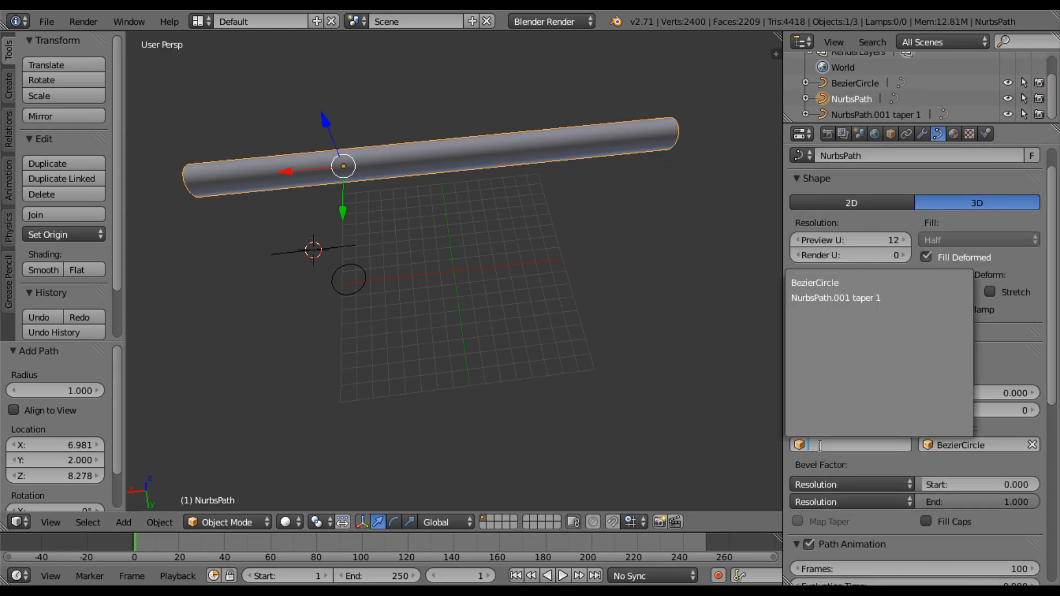
click(836, 299)
scroll(334, 237, up, 4)
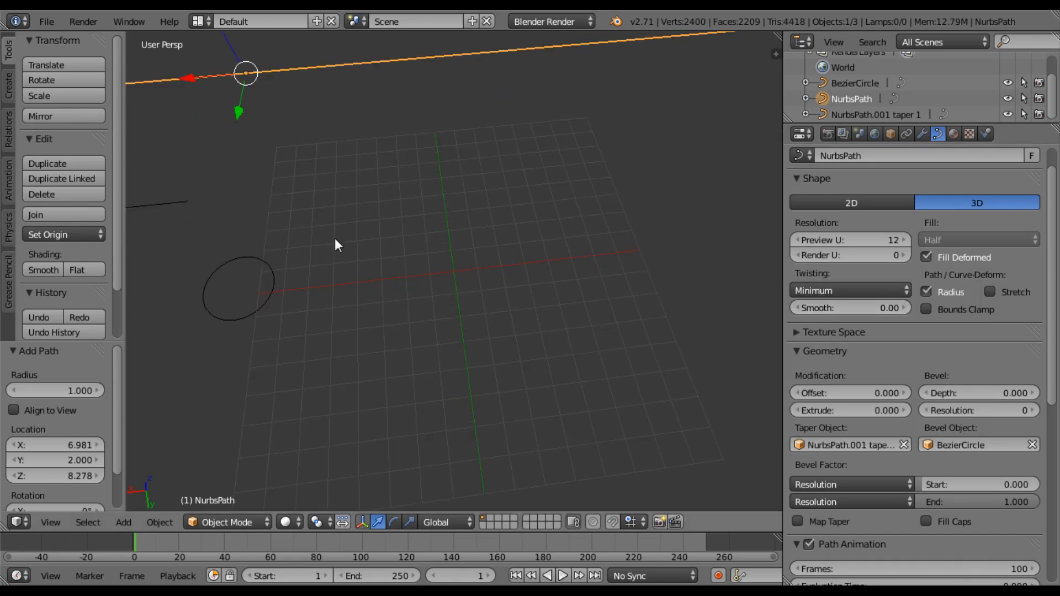
scroll(333, 236, down, 3)
middle_drag(333, 236, 278, 246)
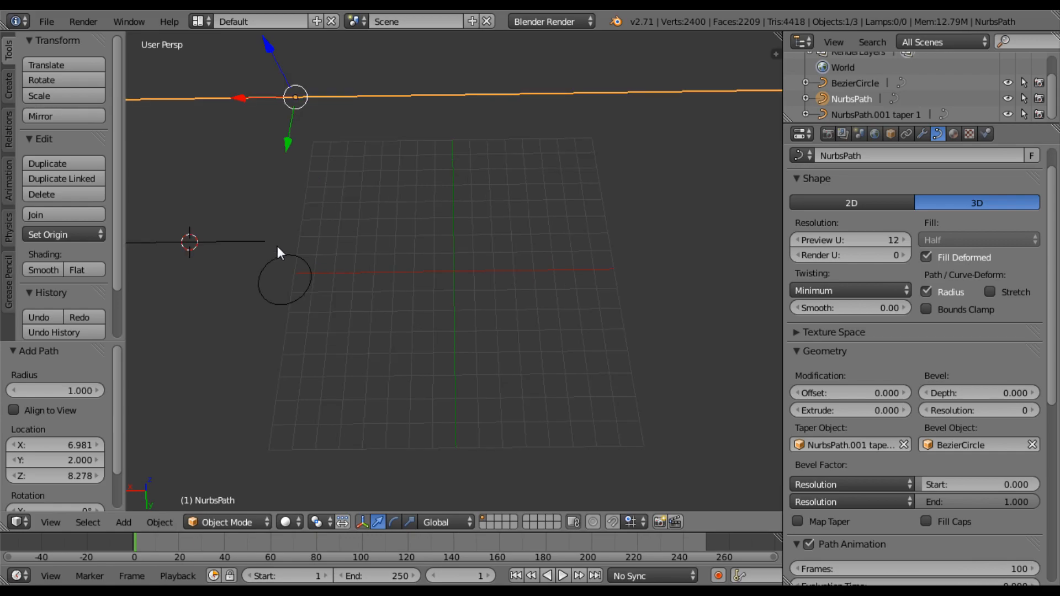
Enter Edit Mode on "NurbsPath.001 taper 1" and move its middle control point by X -0.069, Y -0.661, Z 0.249.
right_click(215, 245)
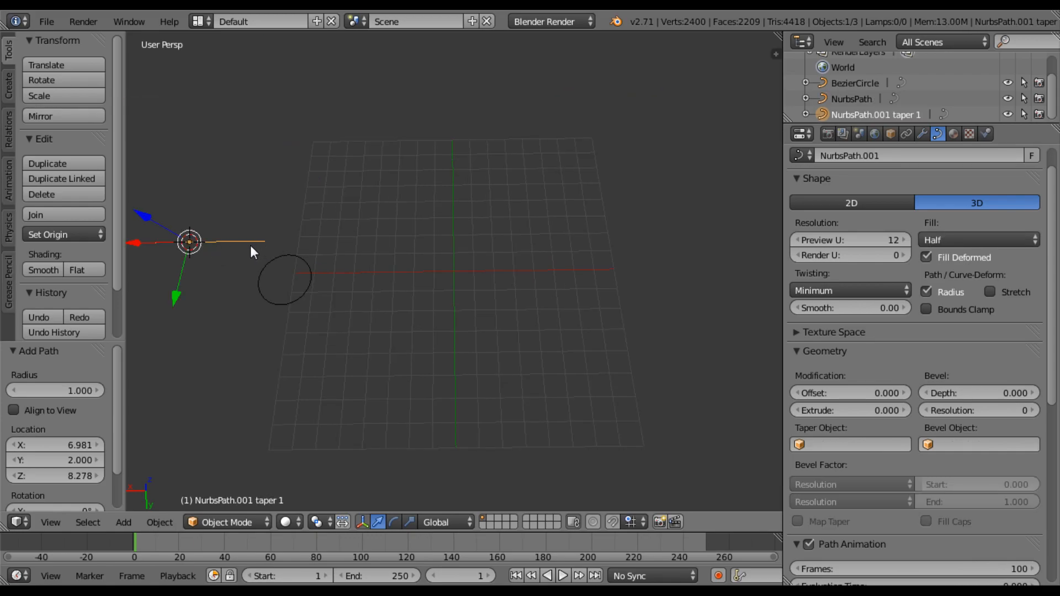
key(Tab)
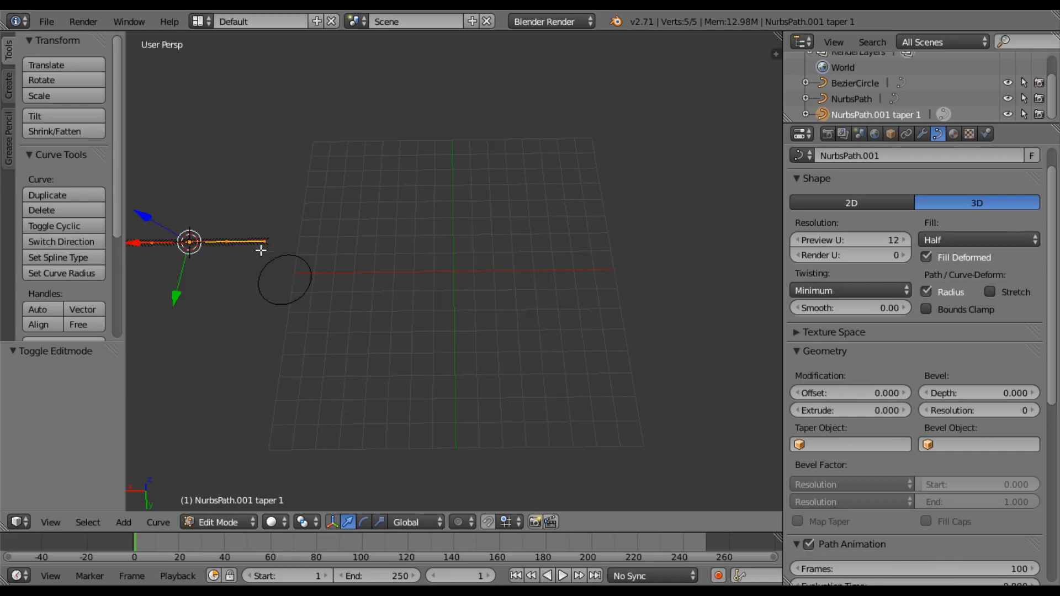
middle_drag(236, 243, 240, 239)
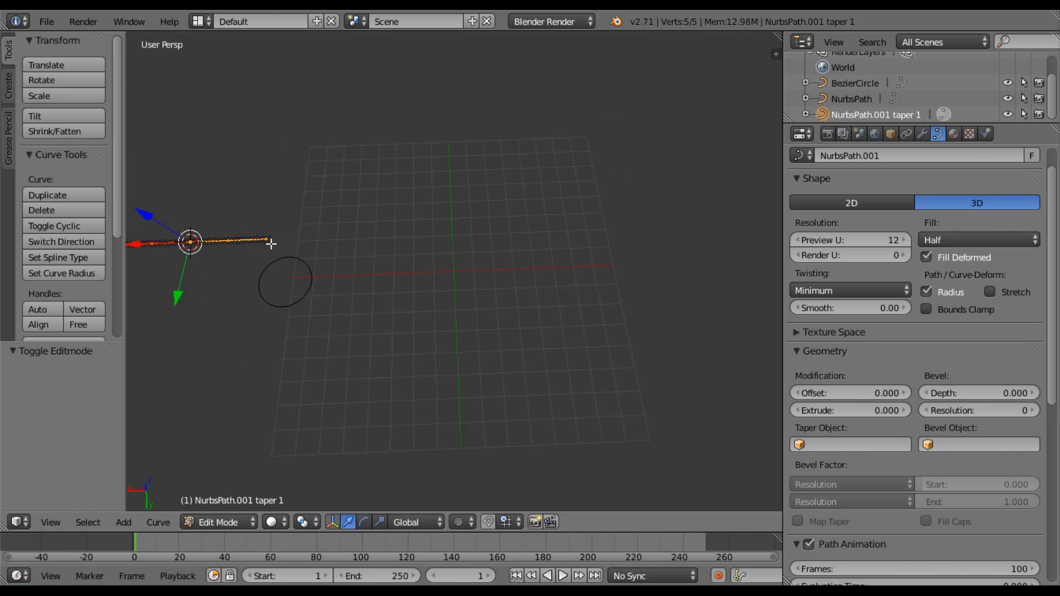
right_drag(265, 241, 191, 215)
click(191, 215)
mouse_move(201, 241)
middle_down()
mouse_move(212, 246)
mouse_move(197, 243)
middle_up()
shift+scroll(250, 253, up, 1)
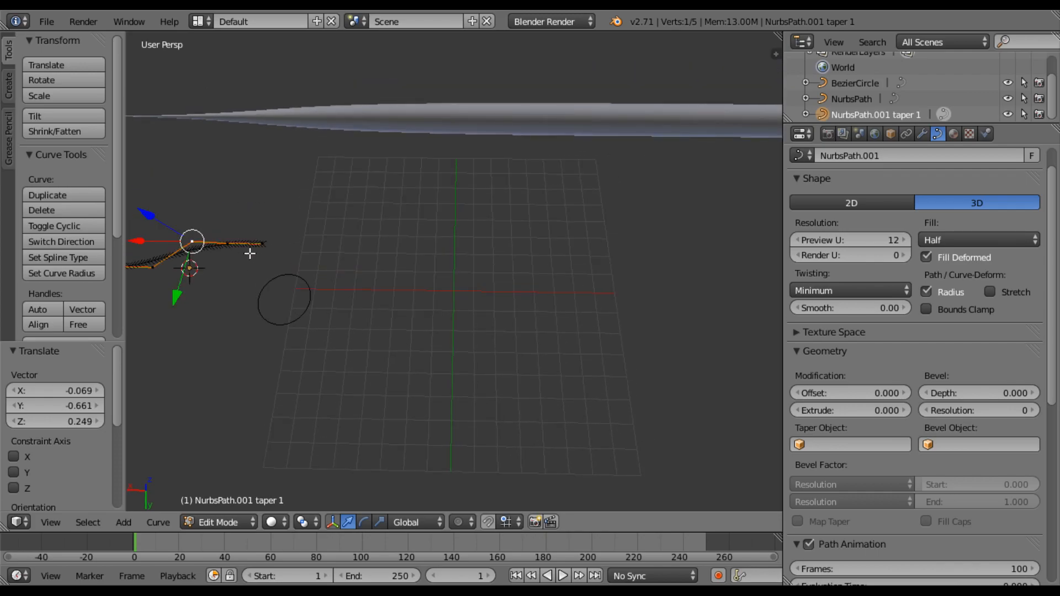
Move the taper path's control point beside the lowered end by X 0.022, Y -0.619, Z 0.228.
shift+scroll(249, 253, down, 2)
ctrl+scroll(254, 258, up, 1)
ctrl+scroll(258, 257, down, 3)
ctrl+scroll(294, 247, down, 1)
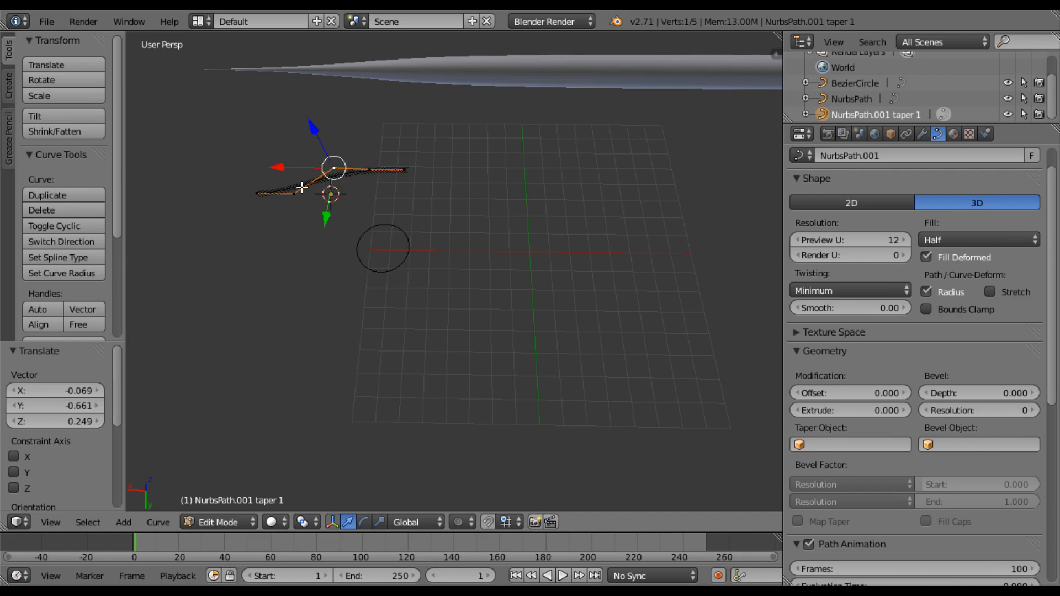
click(230, 143)
key(shift+b)
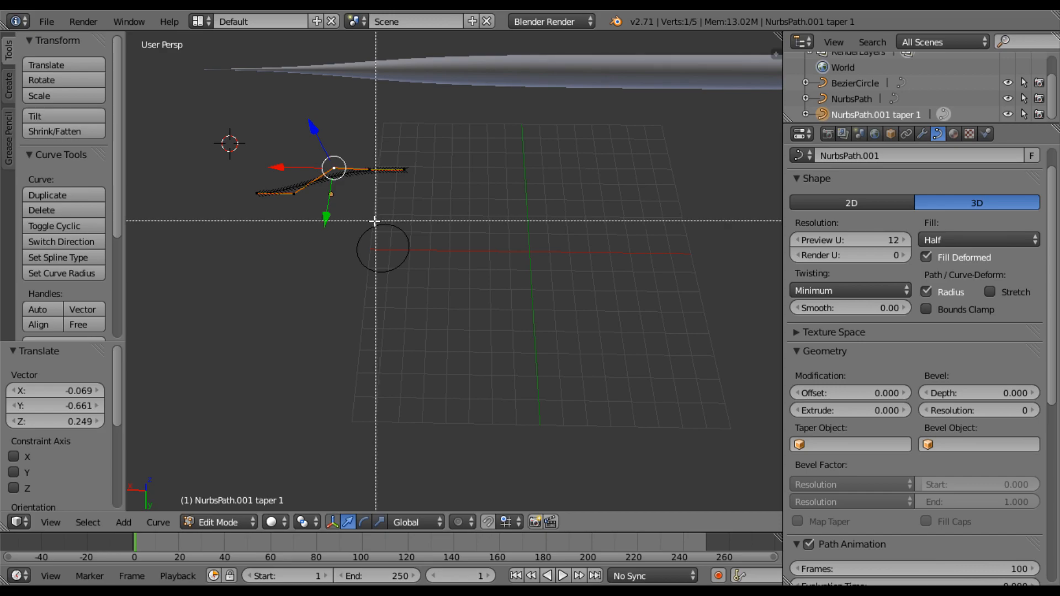
drag(247, 124, 445, 230)
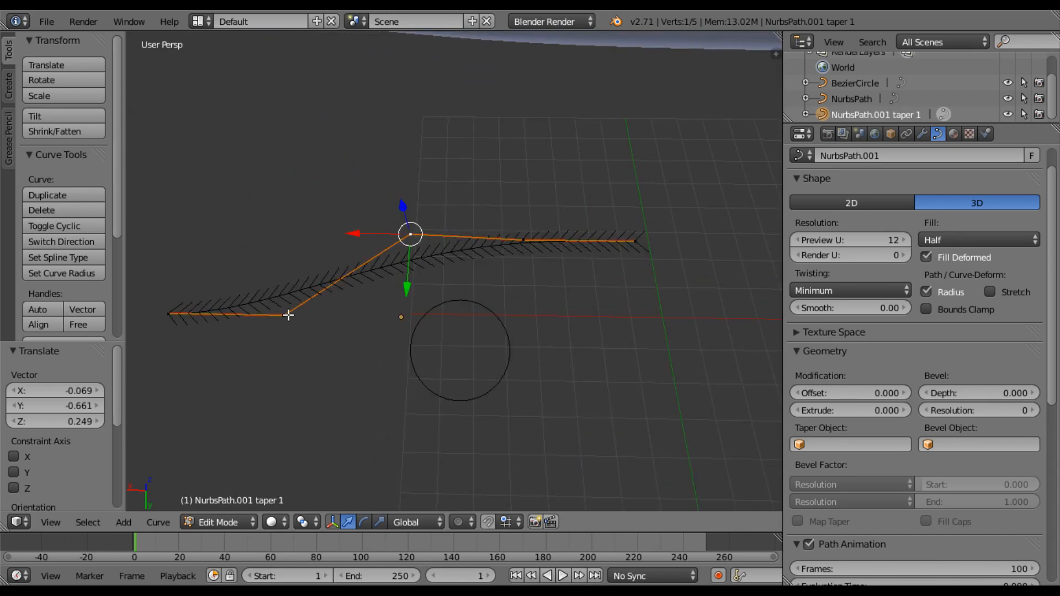
right_drag(280, 313, 282, 238)
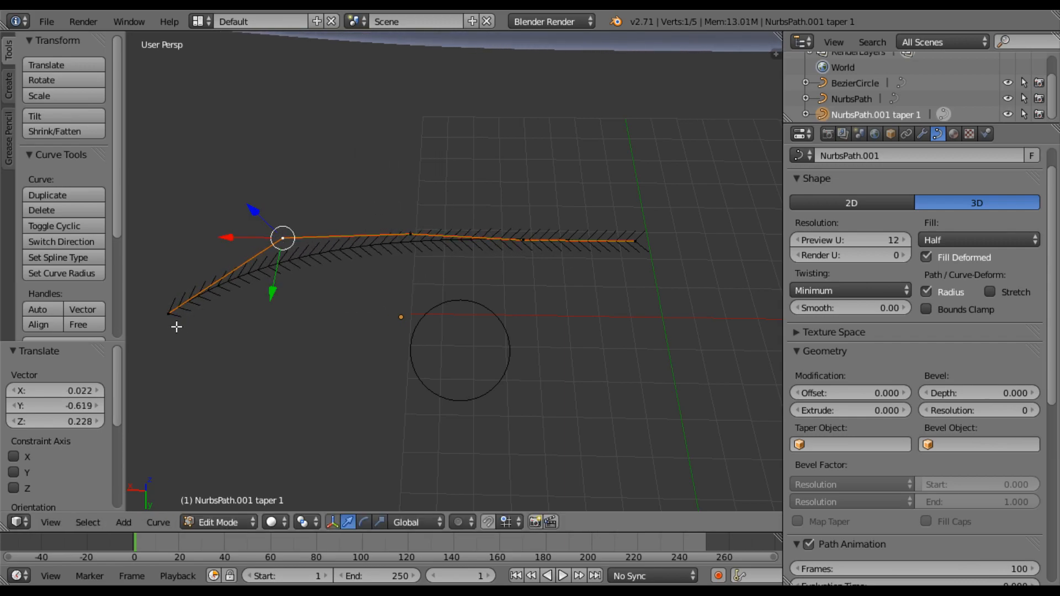
Reposition both end control points of the taper path, moving the one at the far end by X -0.142, Y 0.172, Z -0.065.
right_drag(170, 310, 166, 253)
right_click(633, 241)
right_drag(632, 241, 648, 263)
scroll(622, 241, down, 5)
middle_drag(603, 234, 463, 254)
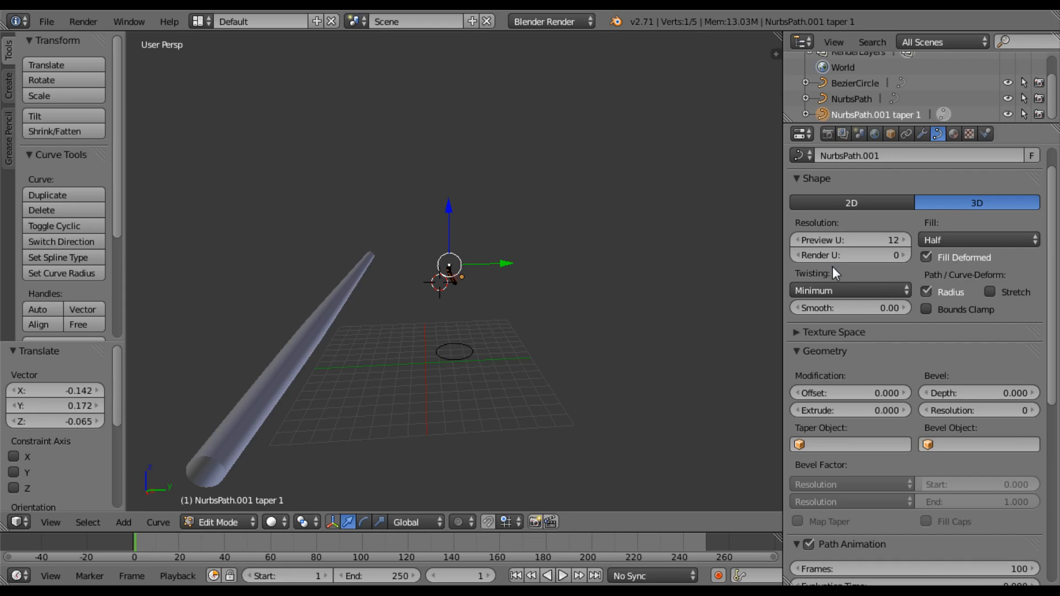
Add a Solidify modifier to the taper path and set its thickness to 0.66.
click(920, 132)
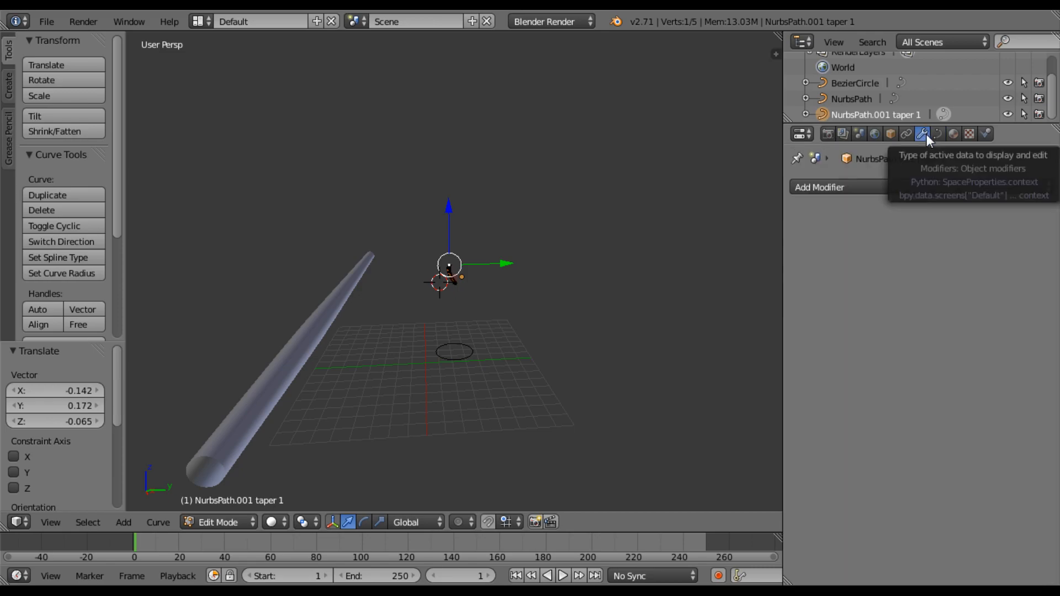
click(875, 188)
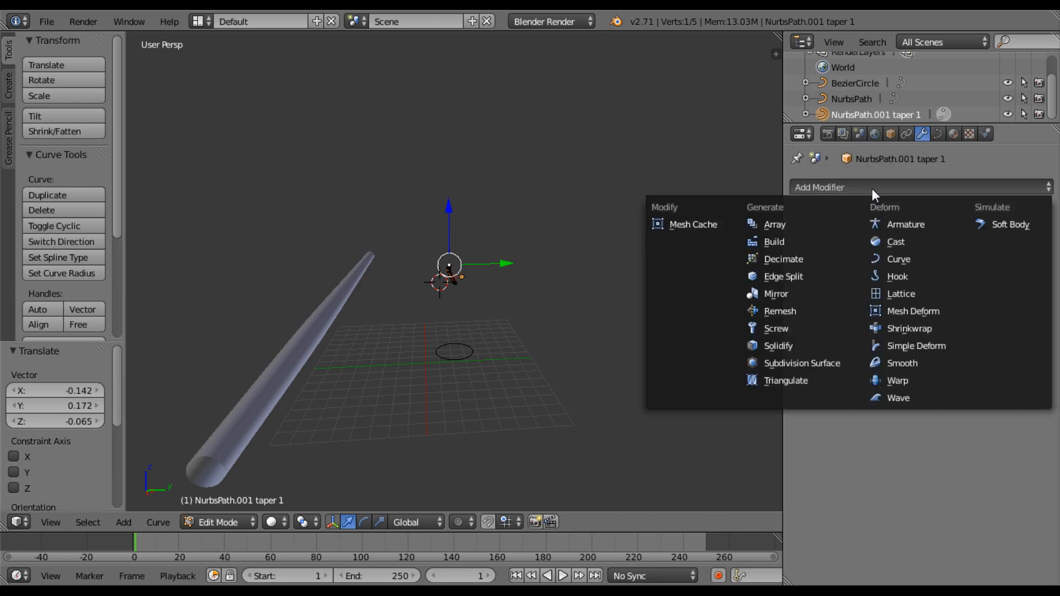
click(809, 346)
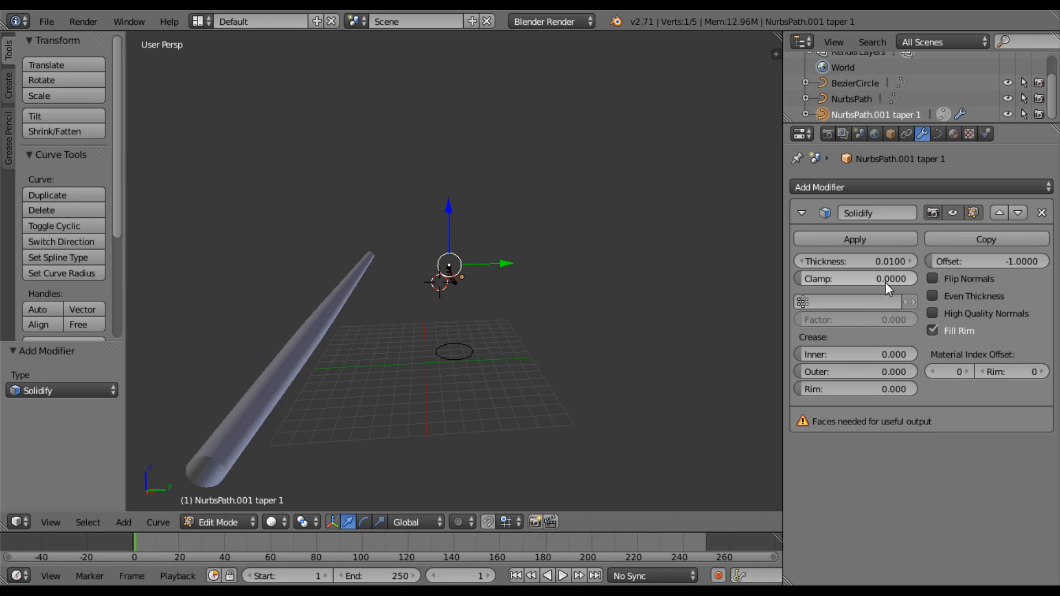
middle_drag(448, 320, 459, 279)
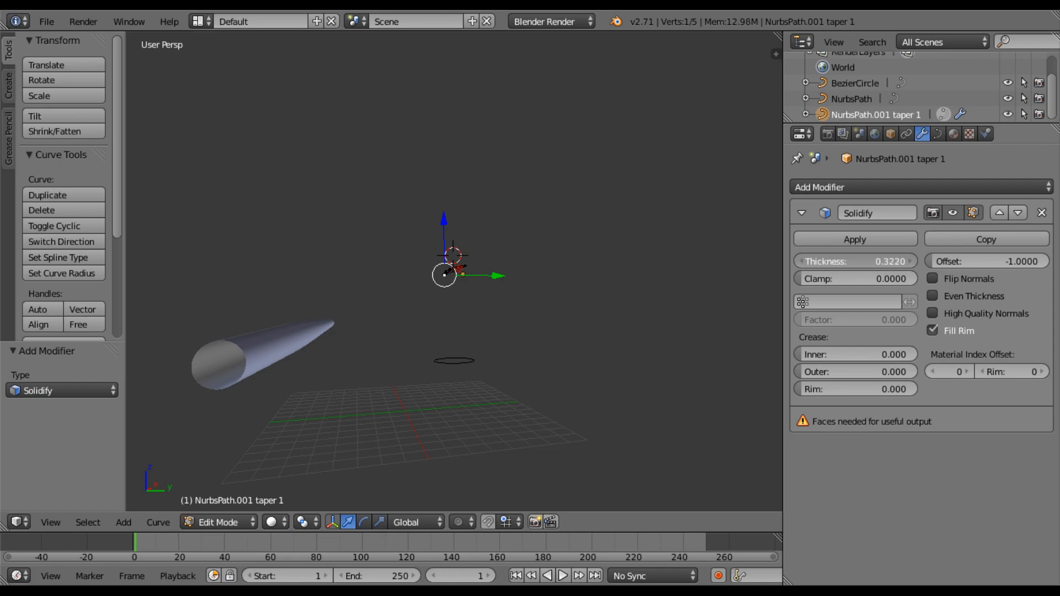
drag(855, 262, 889, 262)
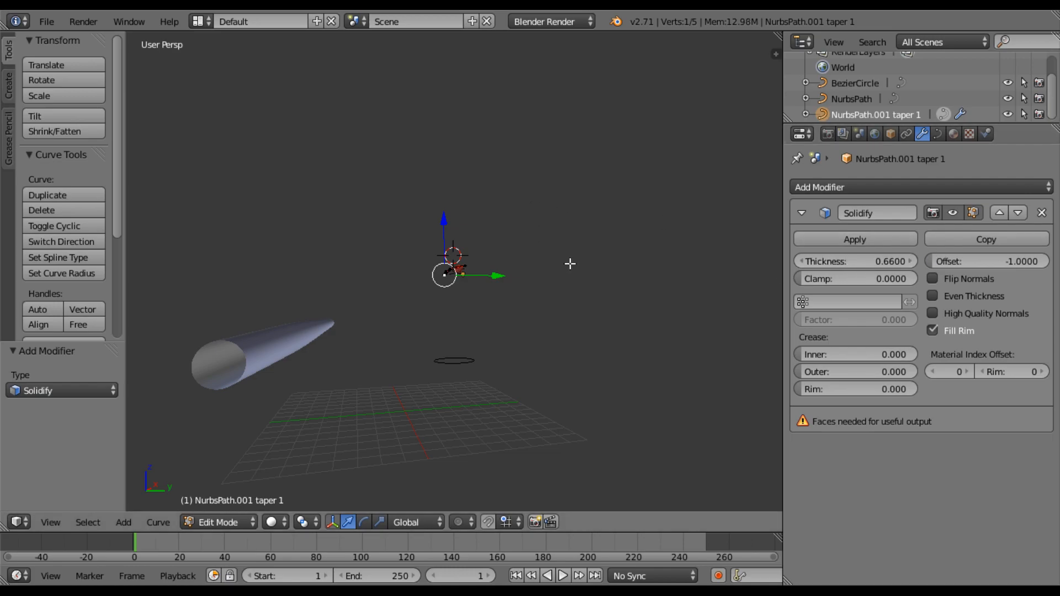
Deselect the taper path's control points, return to Object Mode, and select the long tapered tube.
key(a)
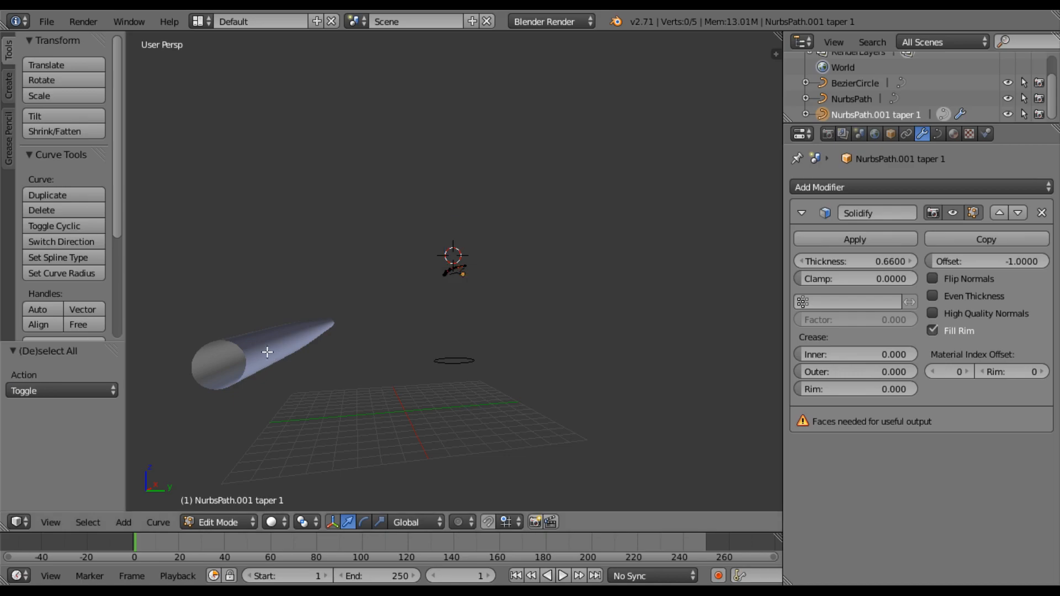
click(270, 350)
key(a)
middle_drag(265, 336, 314, 364)
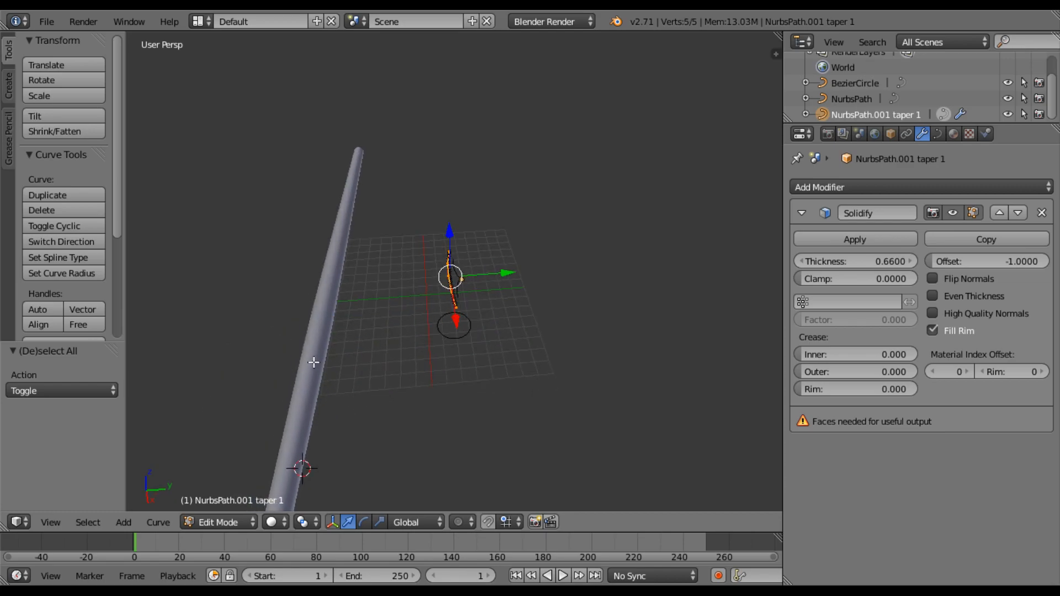
scroll(392, 362, up, 5)
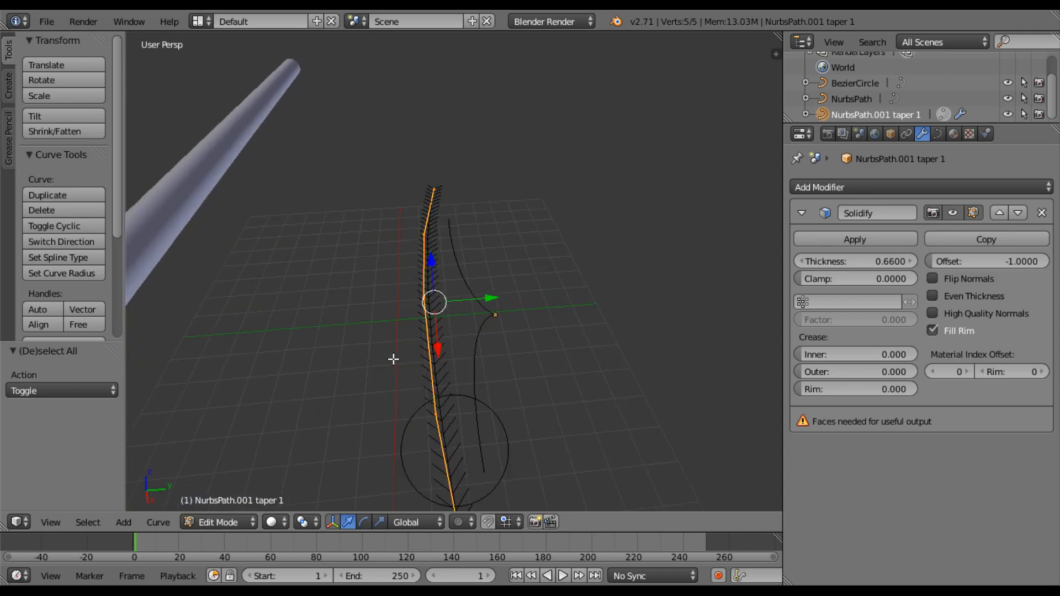
scroll(397, 361, down, 3)
key(a)
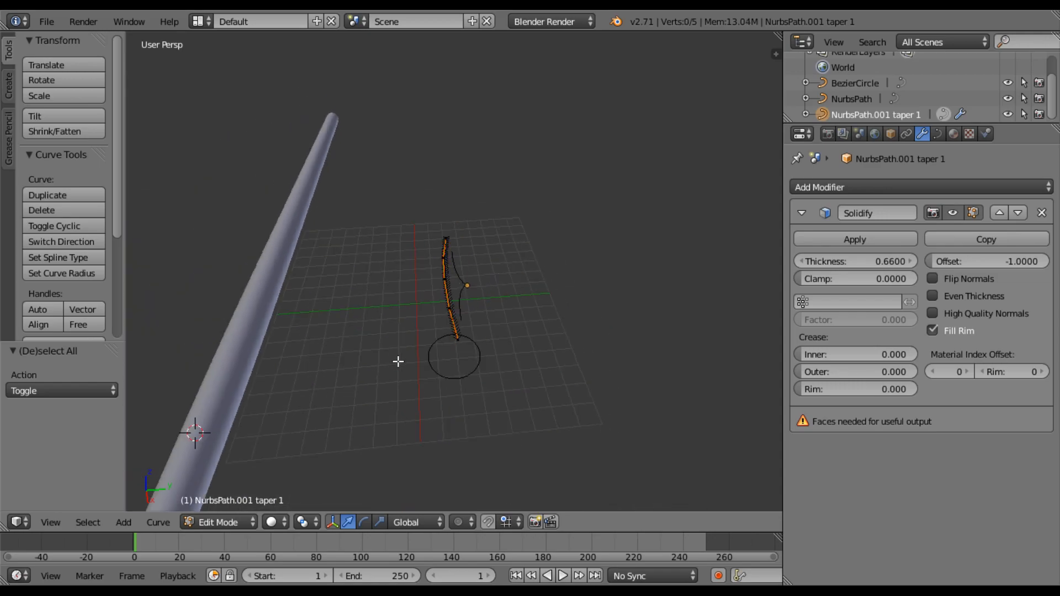
key(Tab)
right_click(242, 346)
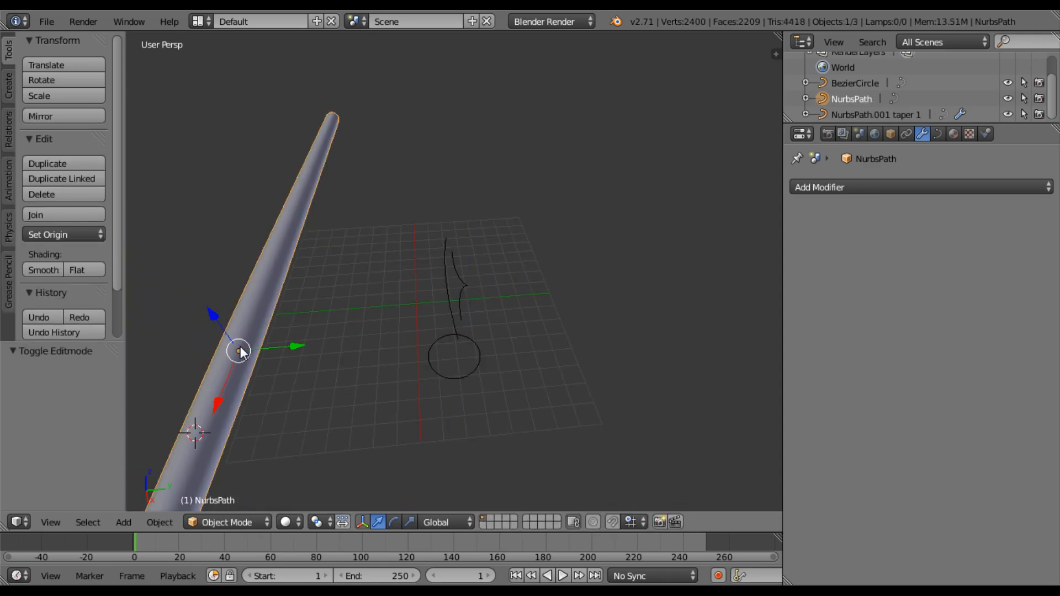
Add a Solidify modifier to the tapered tube and set its thickness to 0.092.
scroll(399, 393, down, 3)
middle_drag(399, 387, 388, 309)
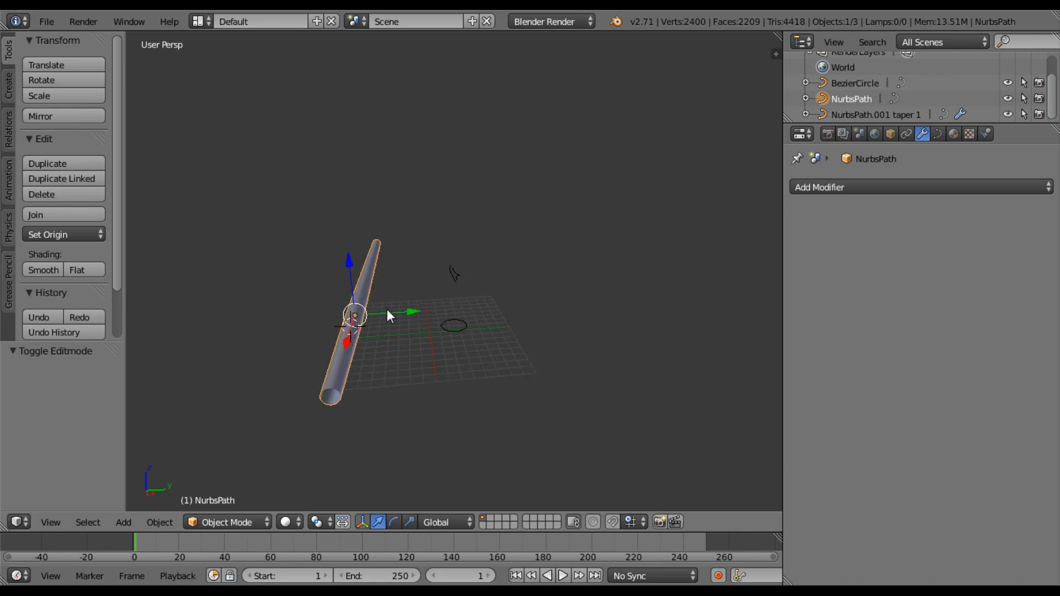
scroll(397, 334, up, 3)
scroll(375, 392, down, 1)
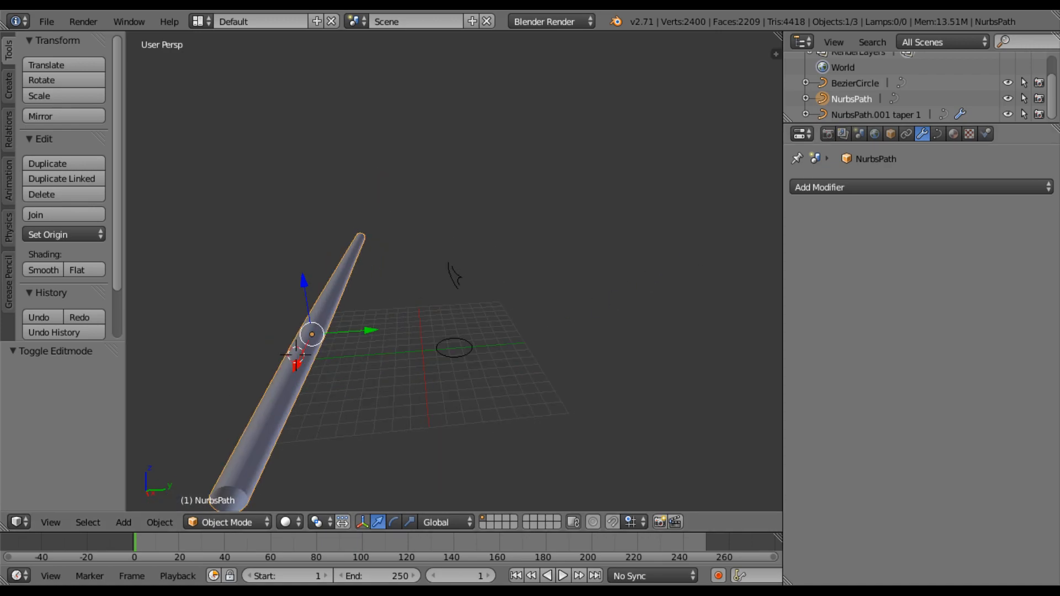
click(911, 188)
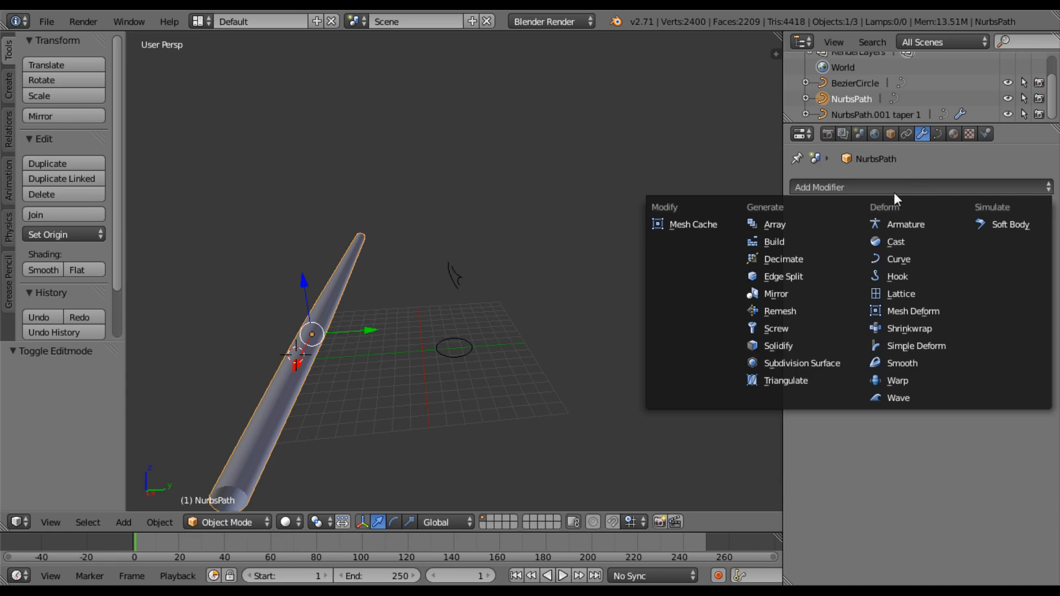
click(798, 344)
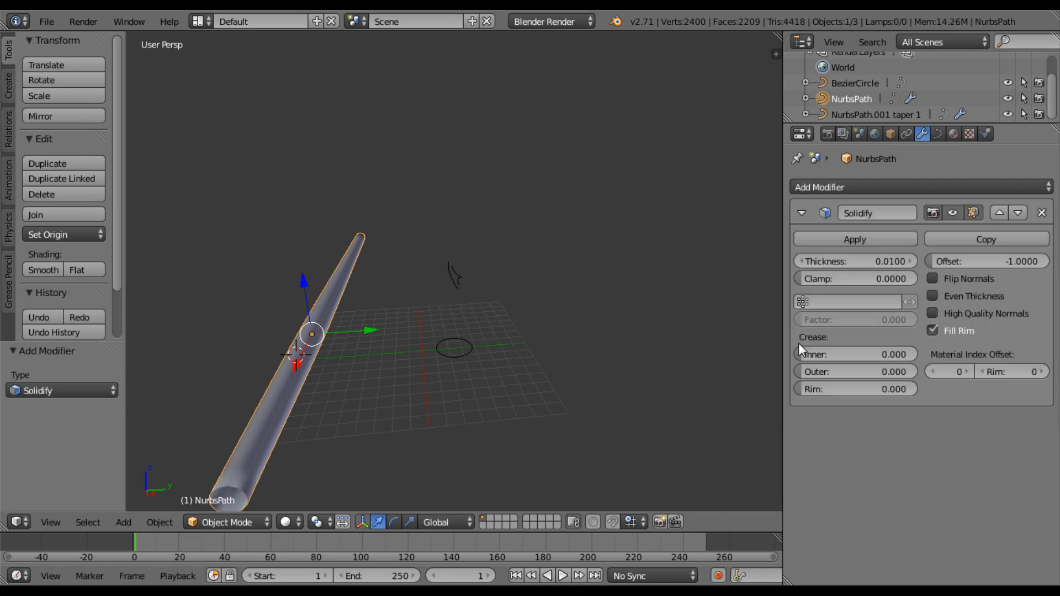
scroll(453, 333, down, 2)
scroll(454, 334, up, 1)
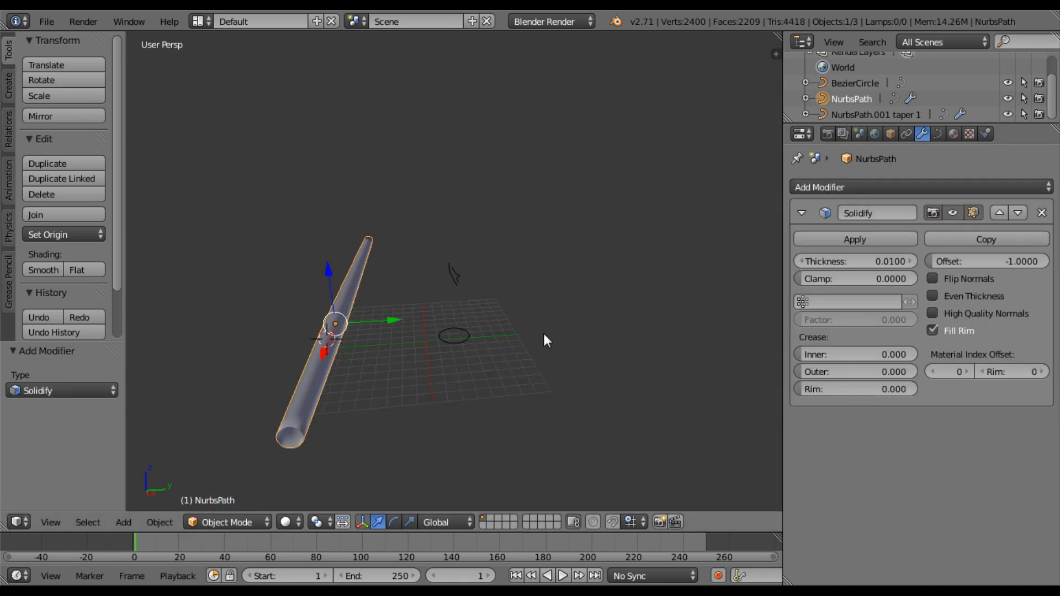
drag(832, 259, 878, 260)
middle_drag(256, 418, 437, 357)
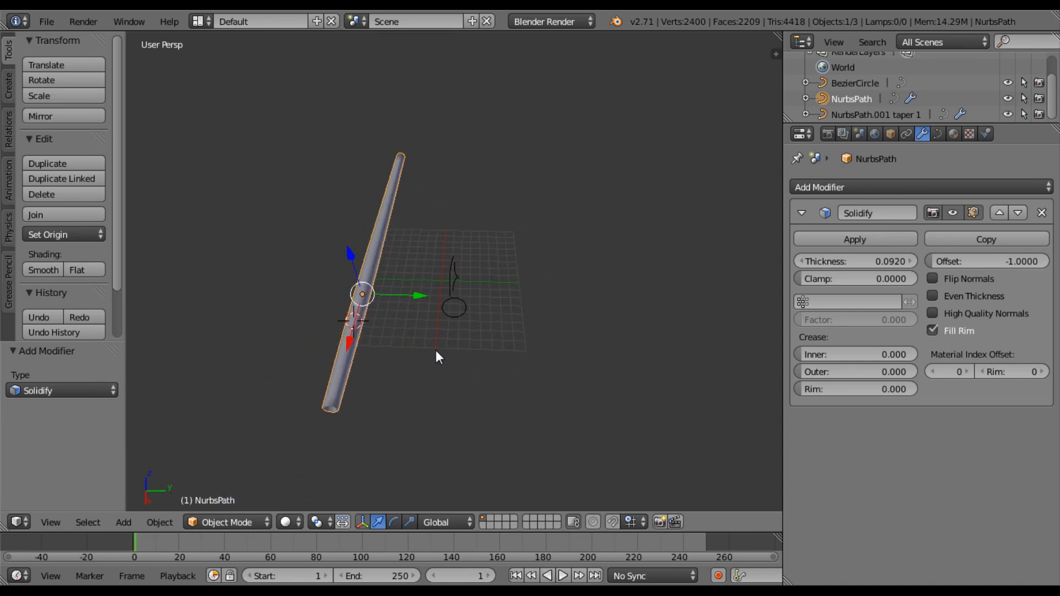
middle_drag(462, 237, 479, 215)
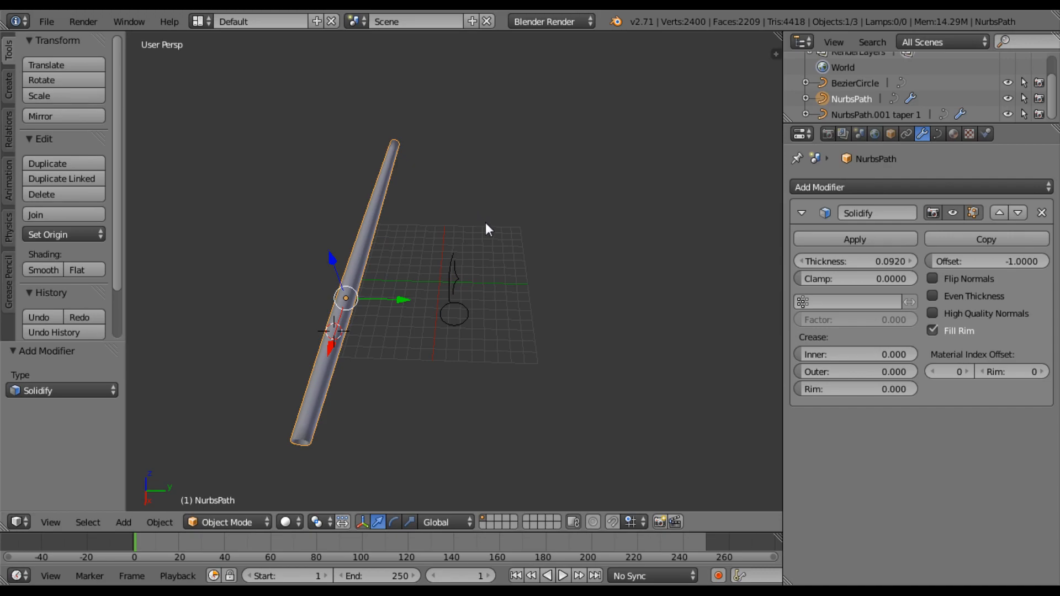
Convert the tube to a mesh with Keep Original enabled, and move the mesh copy along the Y axis beside the original.
key(alt+c)
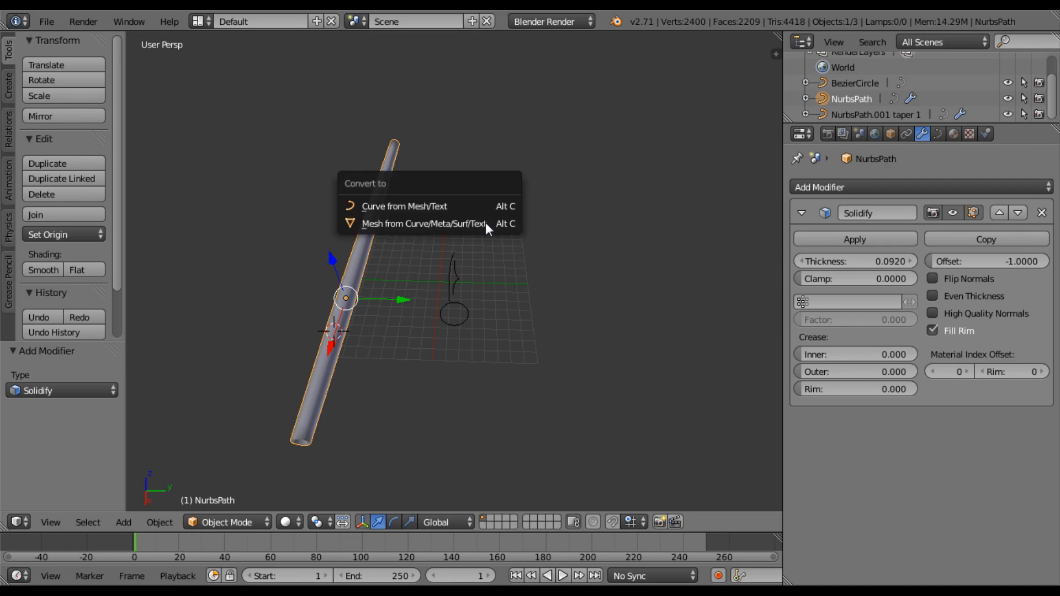
click(450, 223)
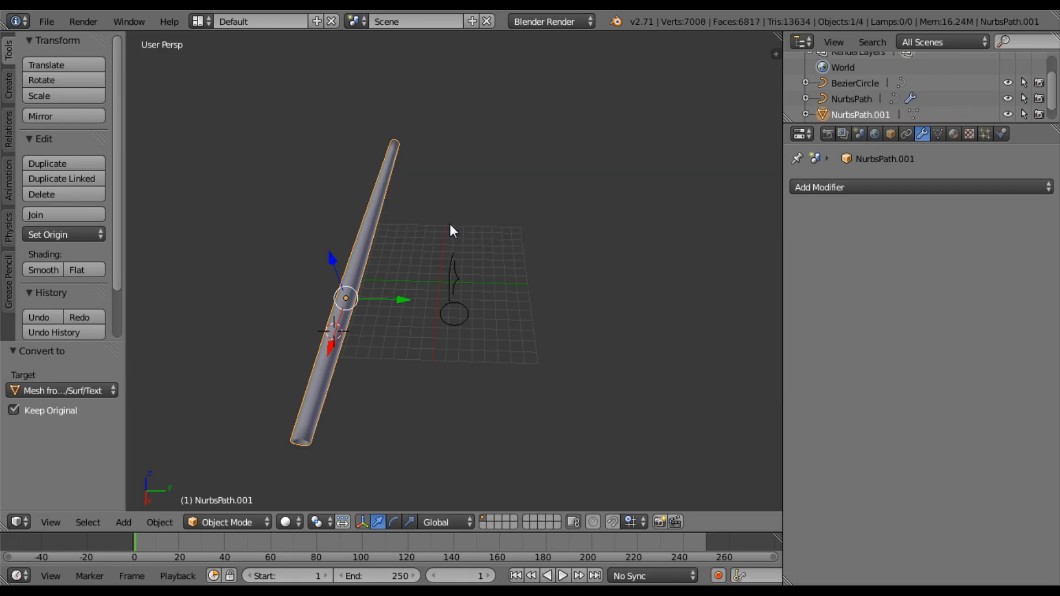
drag(406, 299, 465, 302)
Enter Edit Mode on the converted tube mesh.
key(Tab)
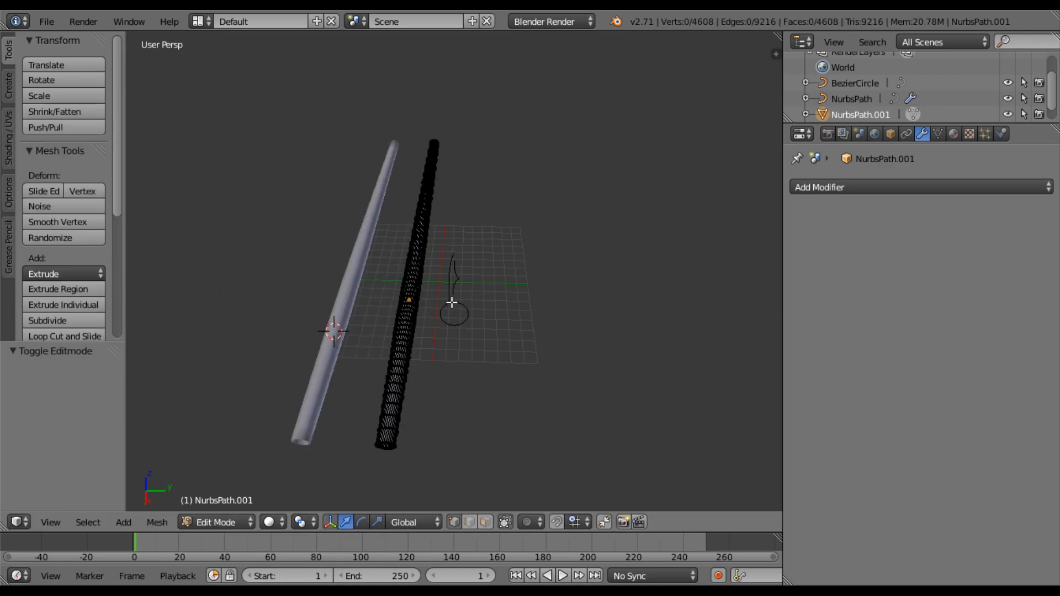
scroll(431, 219, up, 2)
middle_drag(469, 187, 300, 217)
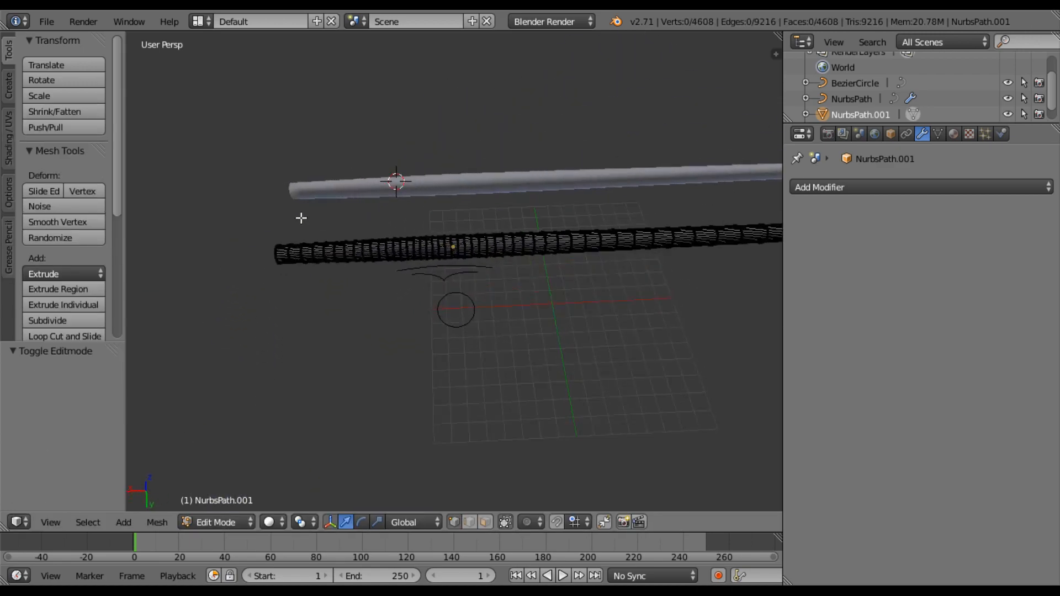
middle_drag(663, 262, 561, 195)
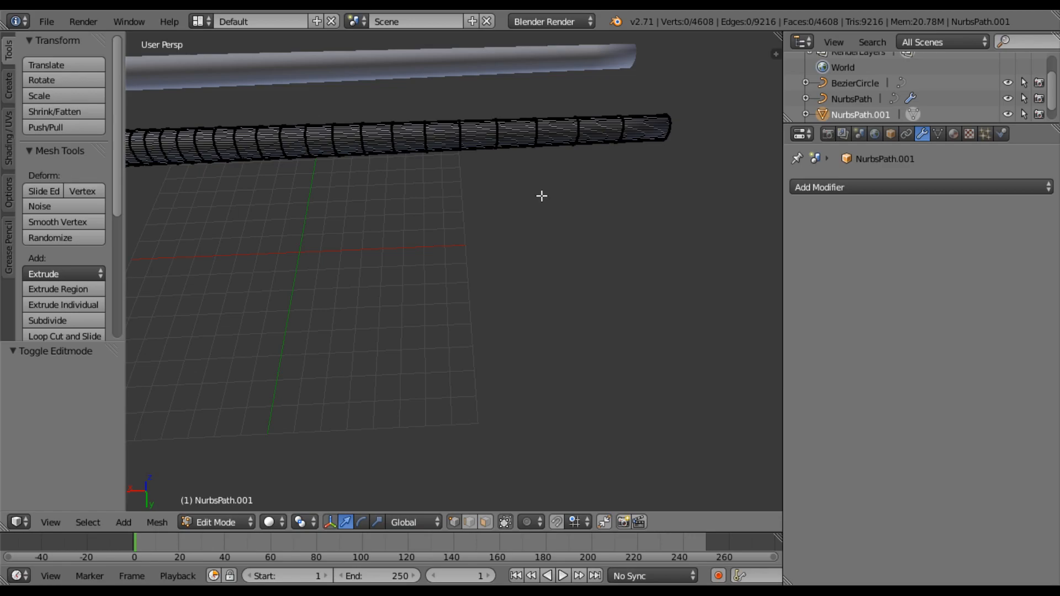
click(525, 103)
key(b)
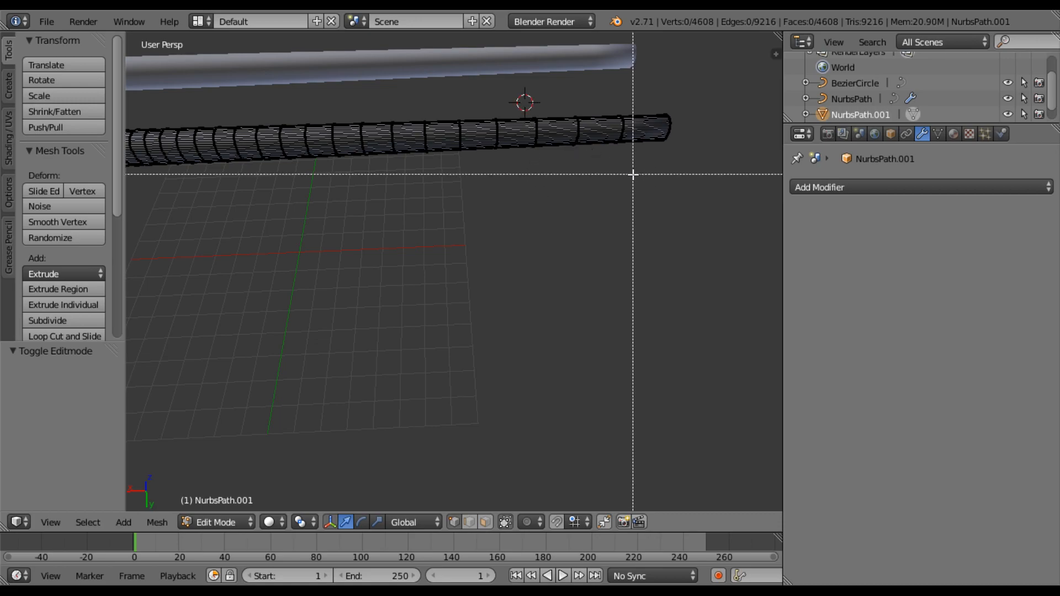
drag(356, 96, 565, 173)
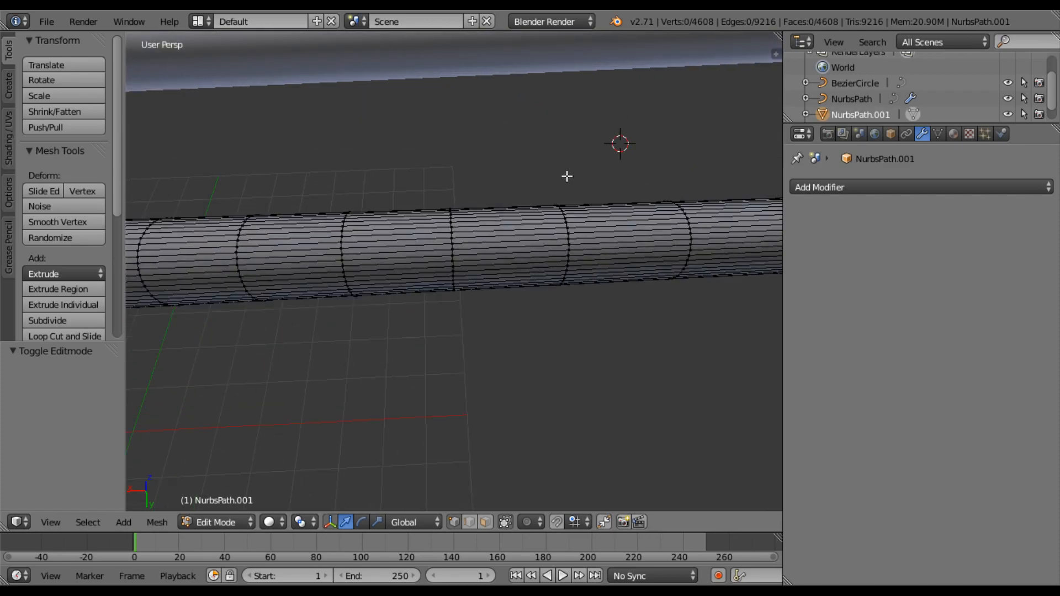
scroll(526, 219, down, 2)
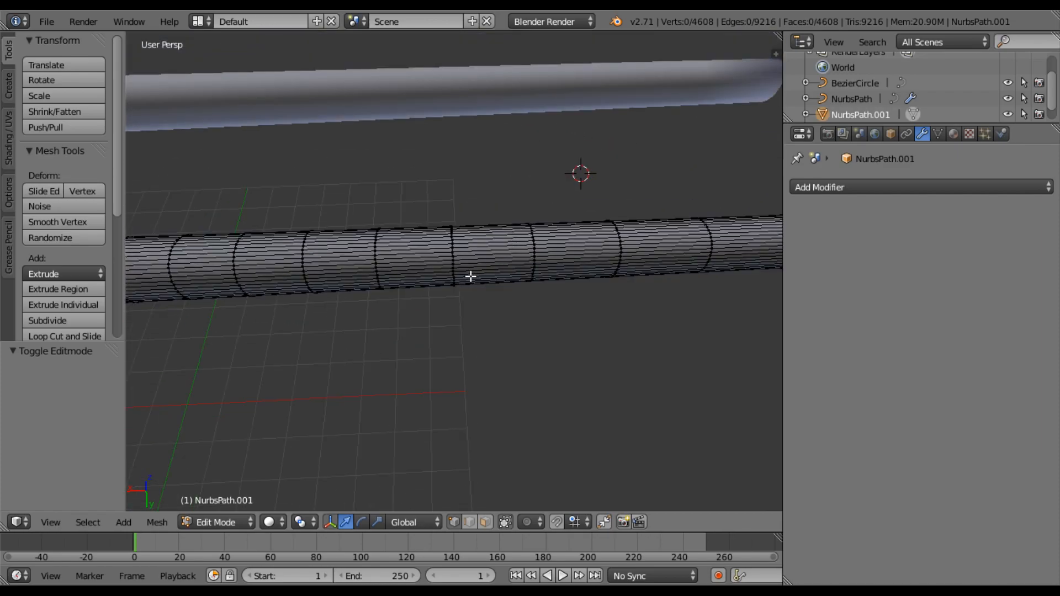
Add a loop cut midway between two rings near the tube's short end and scale it up about 1.92 times into a ridge.
key(ctrl+r)
click(488, 272)
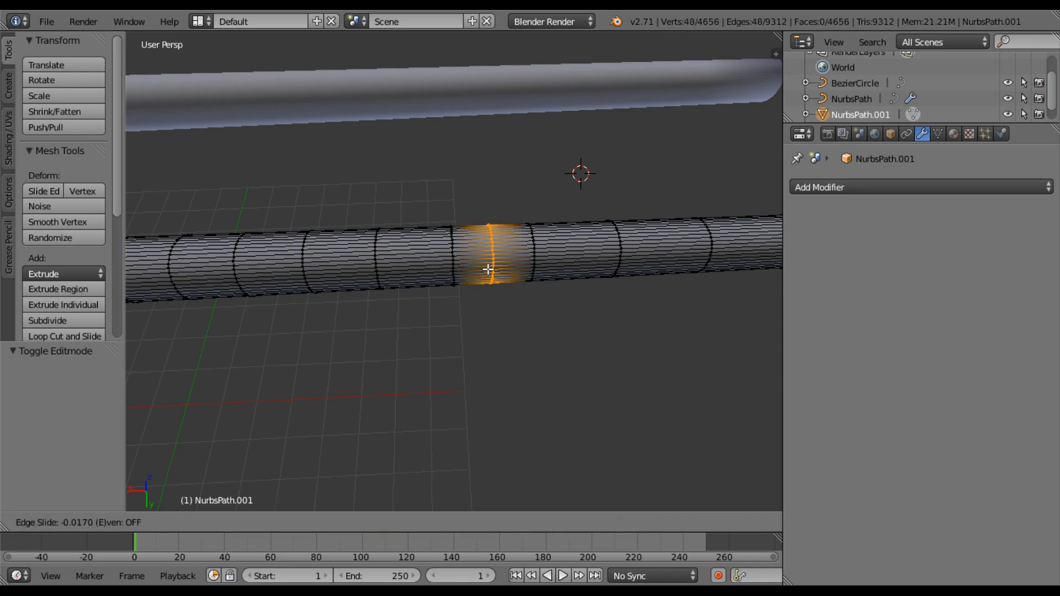
click(488, 270)
key(s)
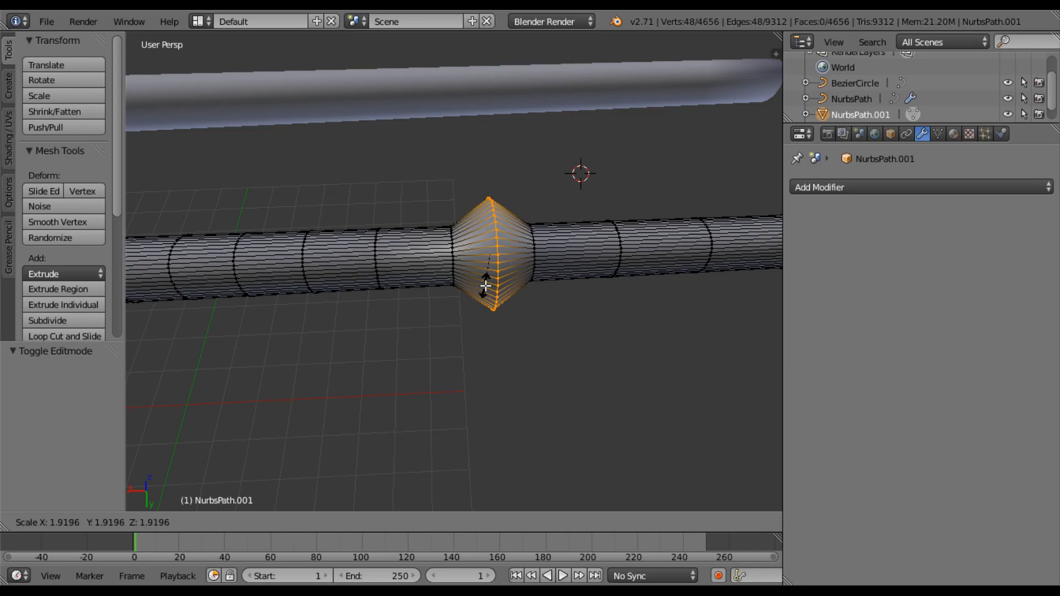
click(486, 285)
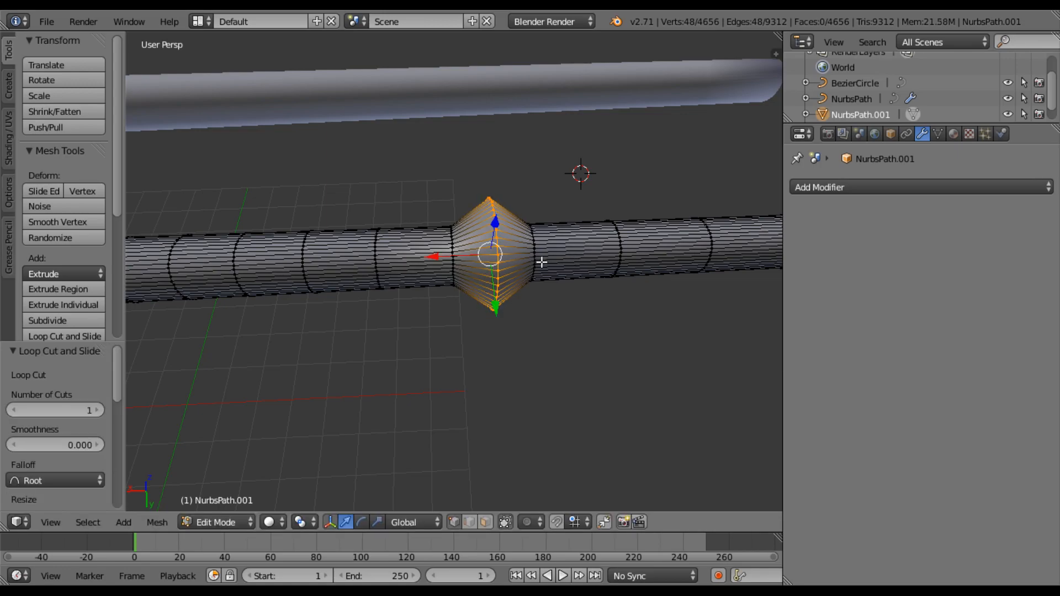
Add a centred loop cut in the adjacent segment toward the tube's short end and scale it up about 1.92 times.
key(ctrl+r)
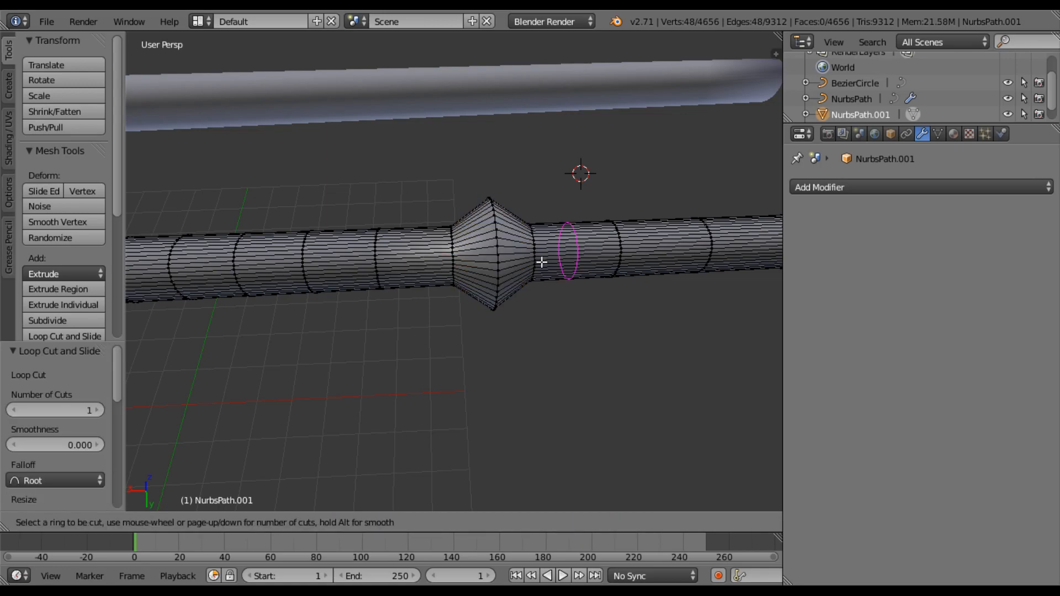
click(570, 261)
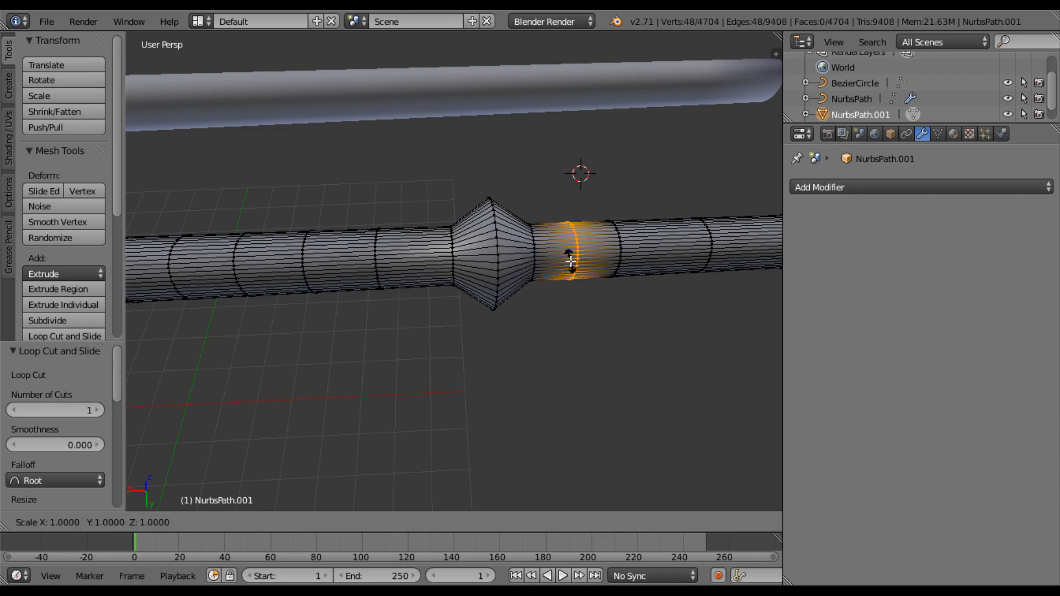
click(571, 261)
key(s)
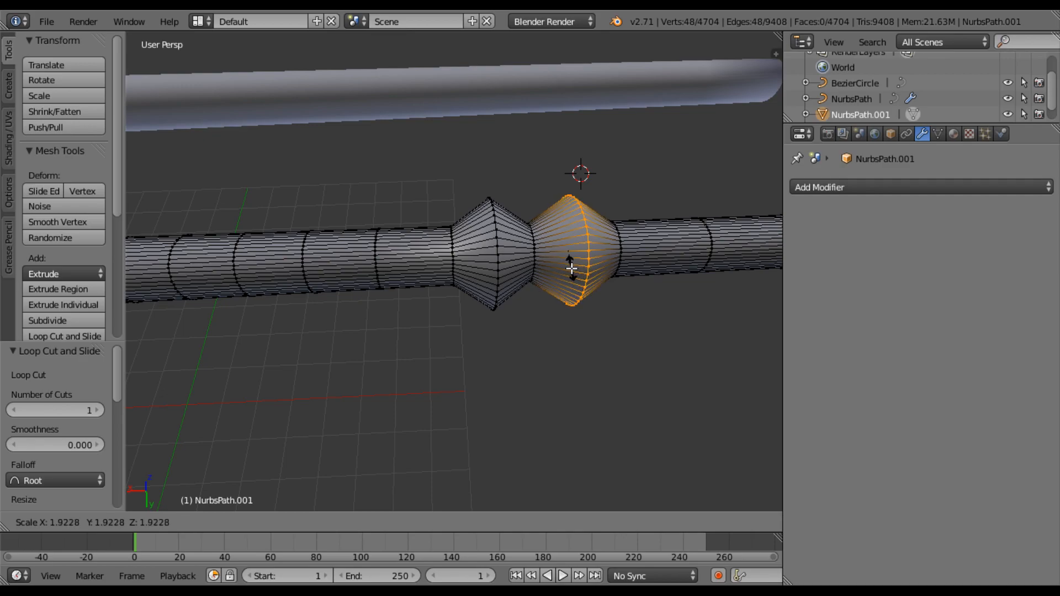
click(572, 268)
Add a centred loop cut in the segment on the long-body side of the two ridges, enlarge it to match them, and deselect it.
scroll(564, 267, down, 4)
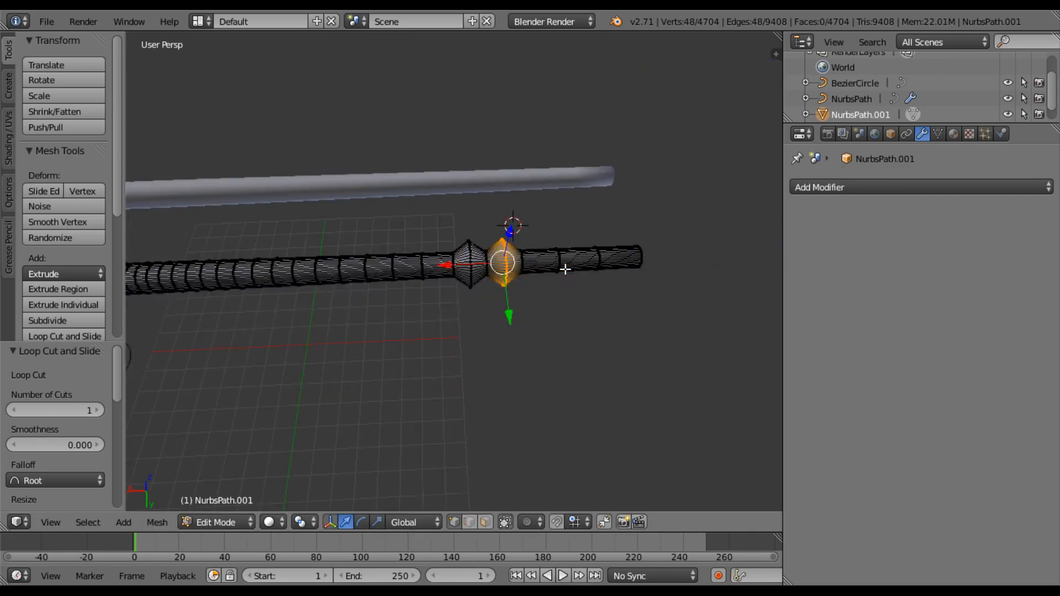
scroll(565, 269, up, 4)
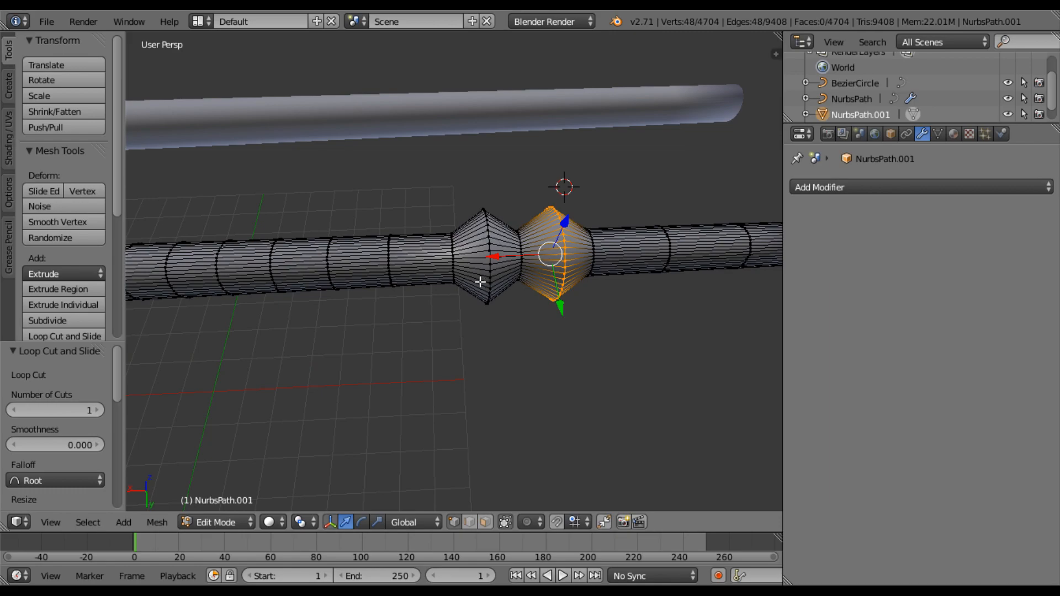
scroll(517, 270, up, 1)
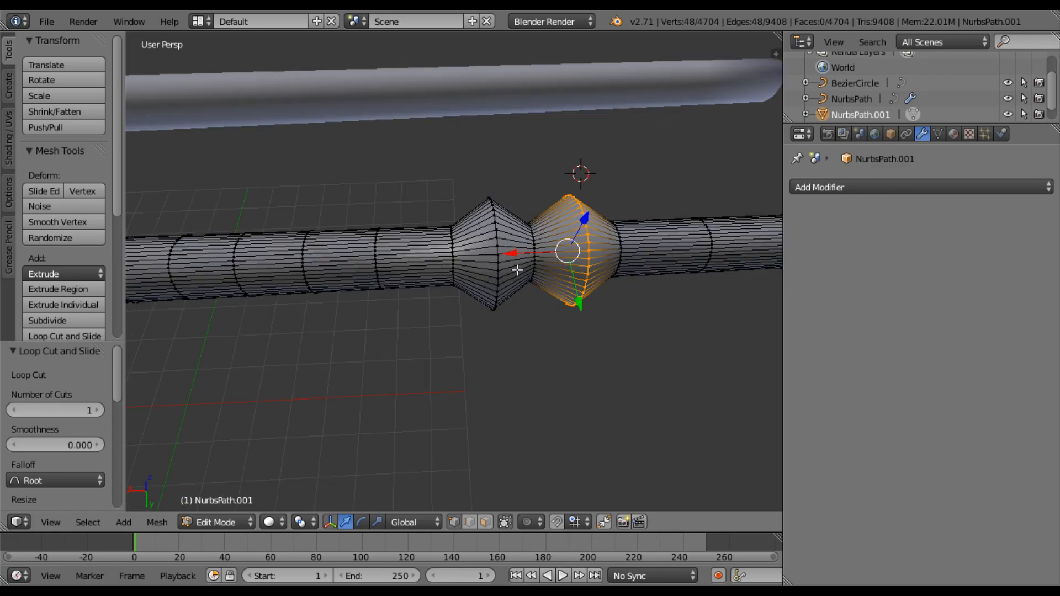
key(ctrl+r)
click(411, 261)
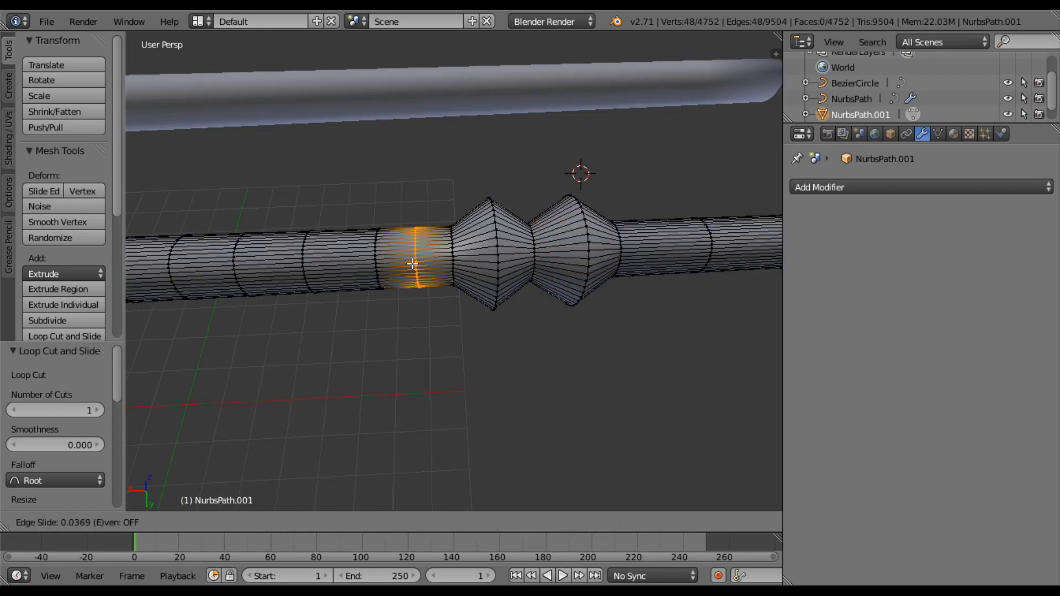
right_click(442, 266)
key(s)
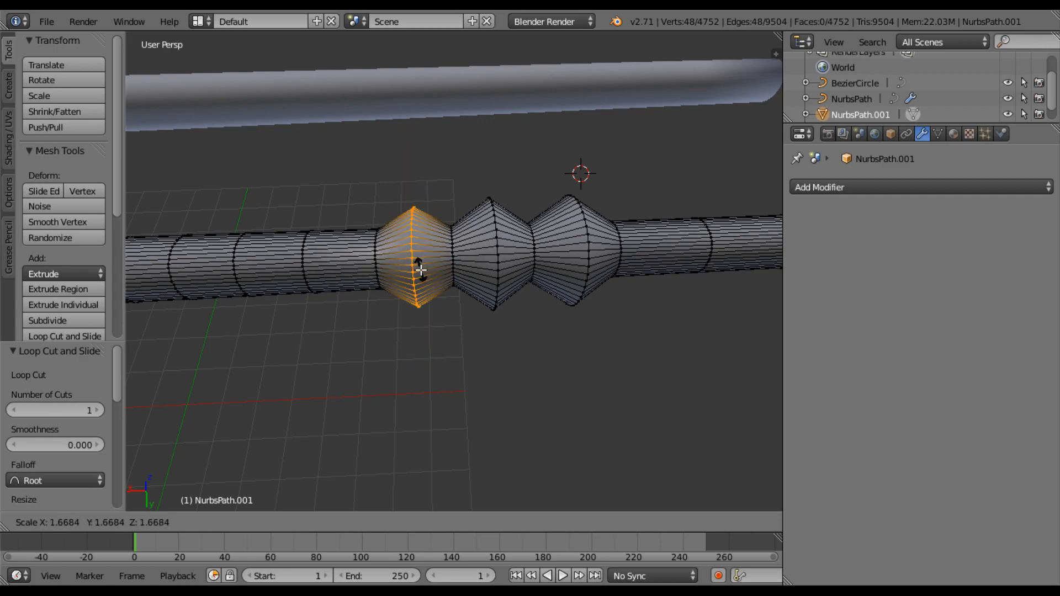
click(420, 272)
key(a)
Form a fourth ridge by centring a loop cut in the next segment along the long body, enlarging it, and deselecting it.
key(ctrl+r)
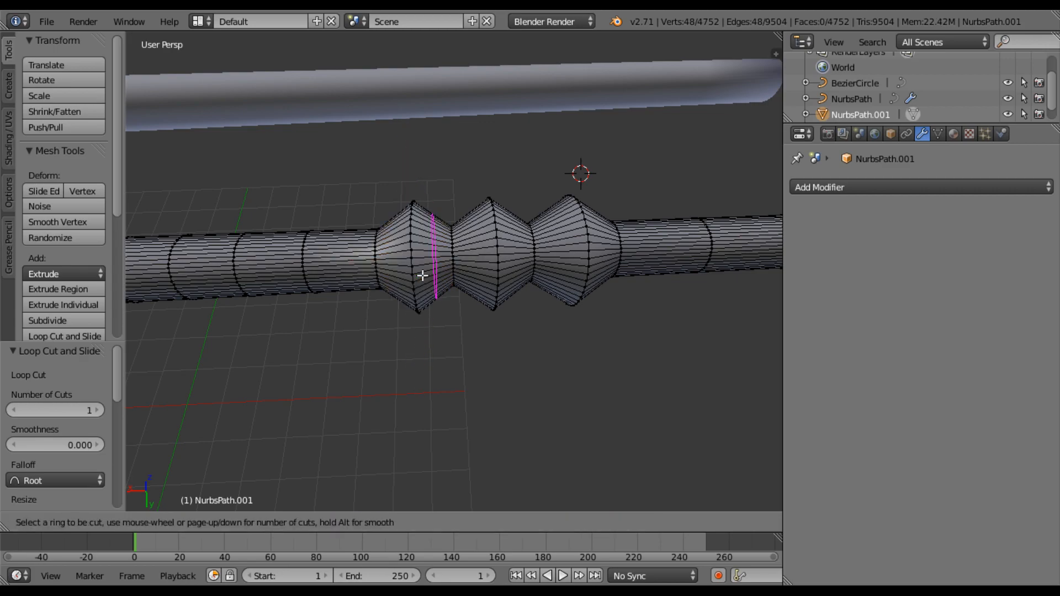
click(343, 272)
right_click(343, 273)
key(s)
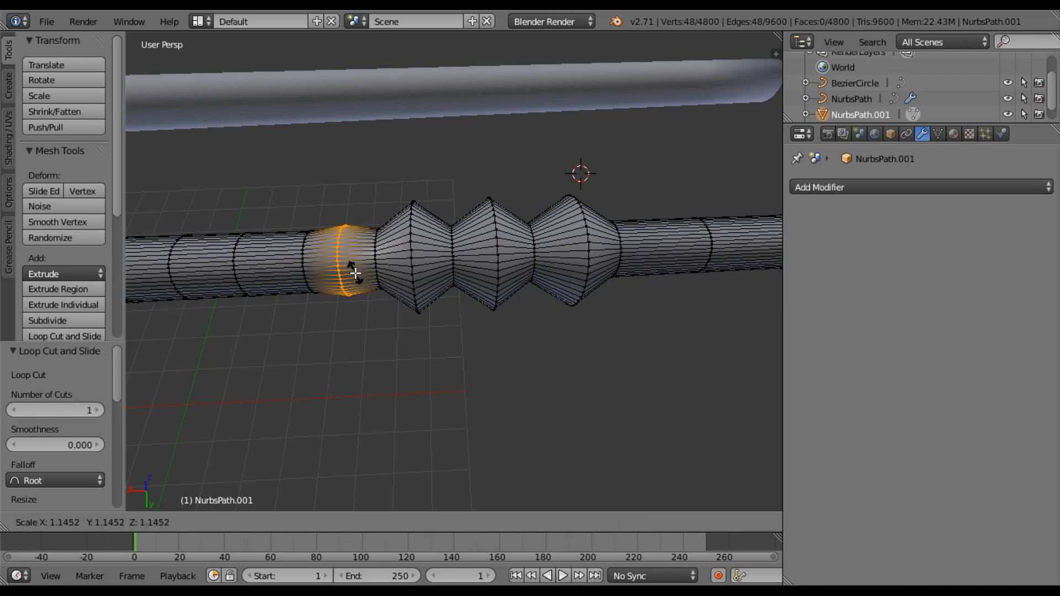
click(367, 273)
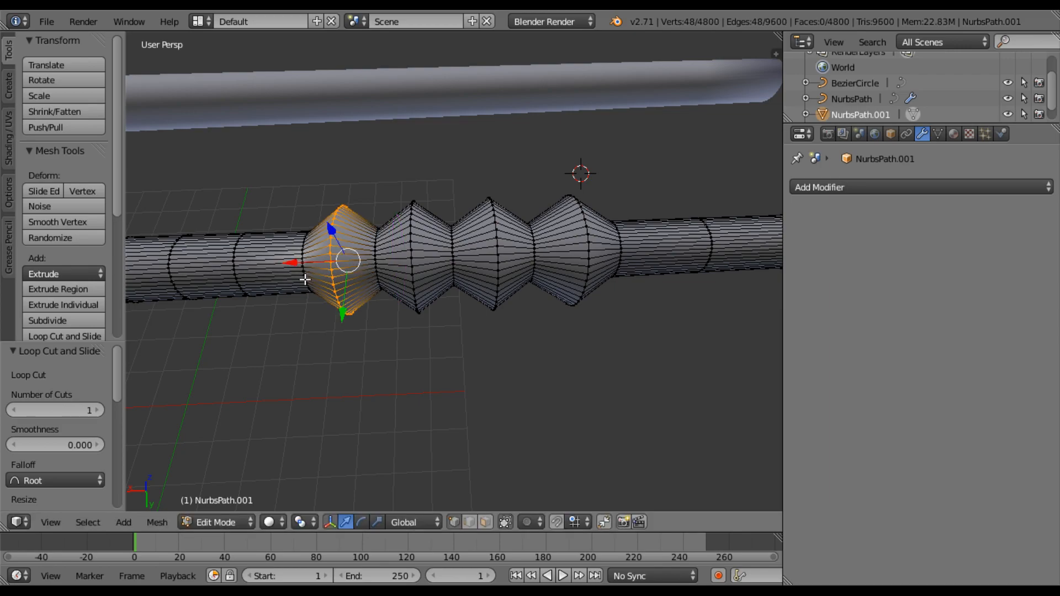
key(a)
Form a fifth ridge in the following segment of the long body with an enlarged, centred loop cut, and clear the selection.
key(ctrl+r)
click(291, 280)
right_click(291, 281)
key(s)
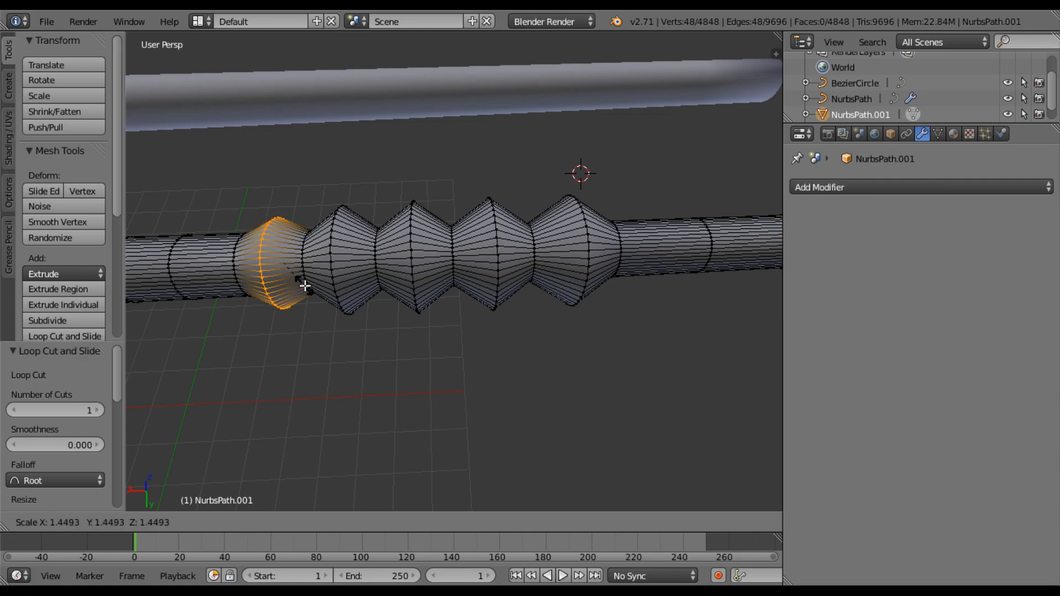
click(307, 285)
key(a)
Add a centred loop cut in the segment beyond the ridges on the short-end side and scale it up into a sixth ridge.
key(ctrl+r)
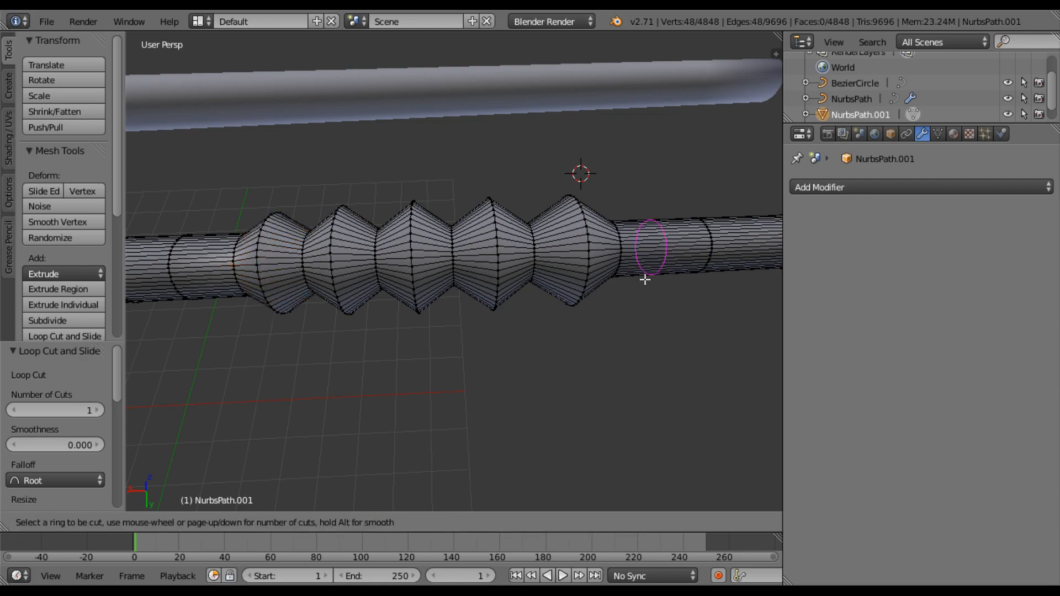
click(645, 279)
right_click(645, 279)
key(s)
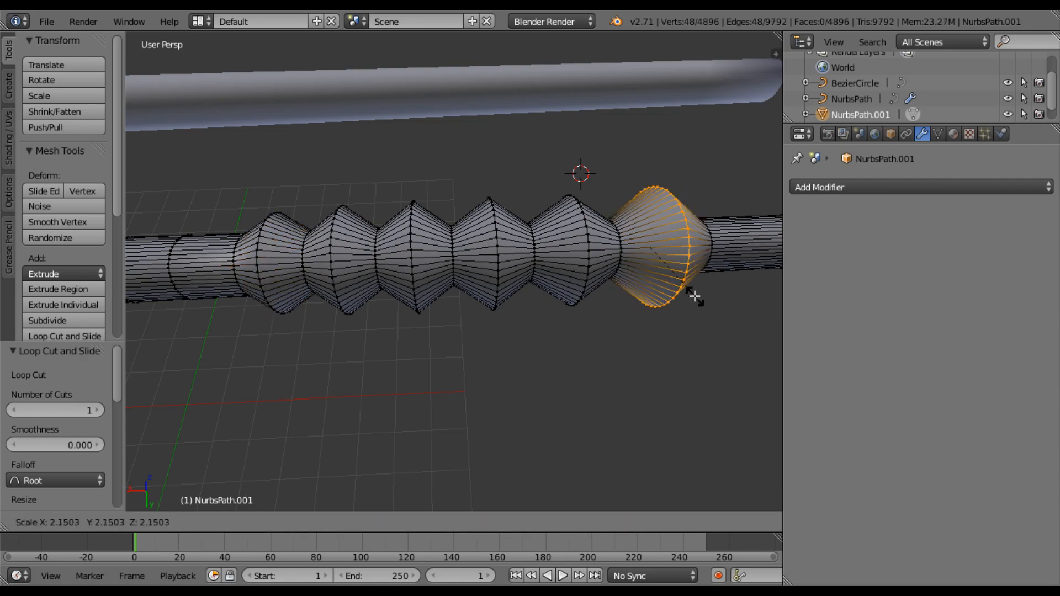
click(685, 292)
Examine the shape and spacing of the ridged bend section from several angles.
scroll(579, 341, down, 5)
scroll(578, 340, up, 3)
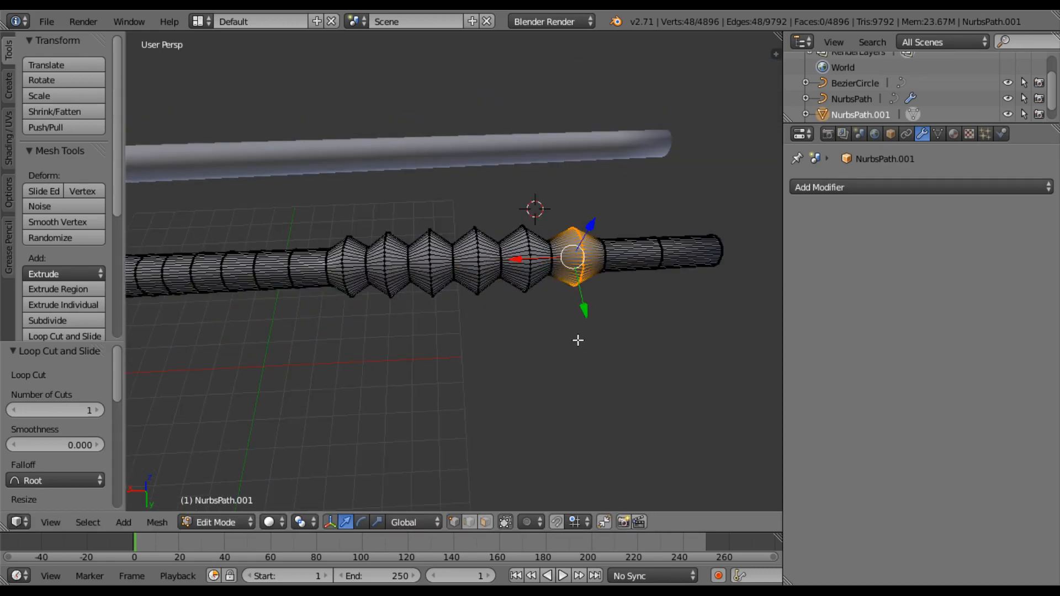
scroll(502, 337, up, 2)
scroll(440, 314, down, 2)
scroll(412, 311, up, 3)
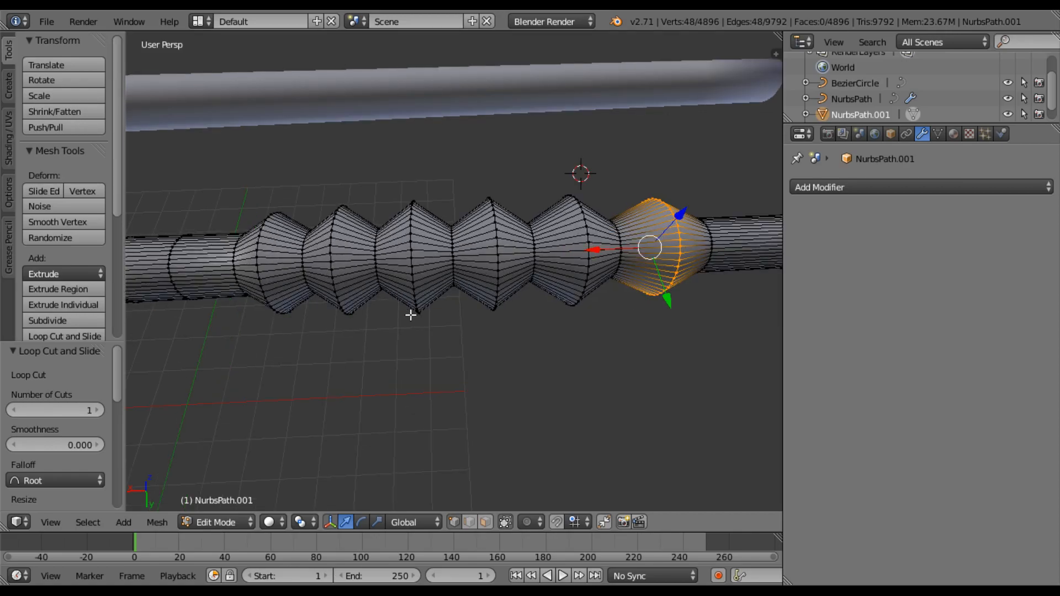
scroll(267, 286, up, 1)
scroll(267, 287, down, 2)
middle_drag(267, 286, 496, 342)
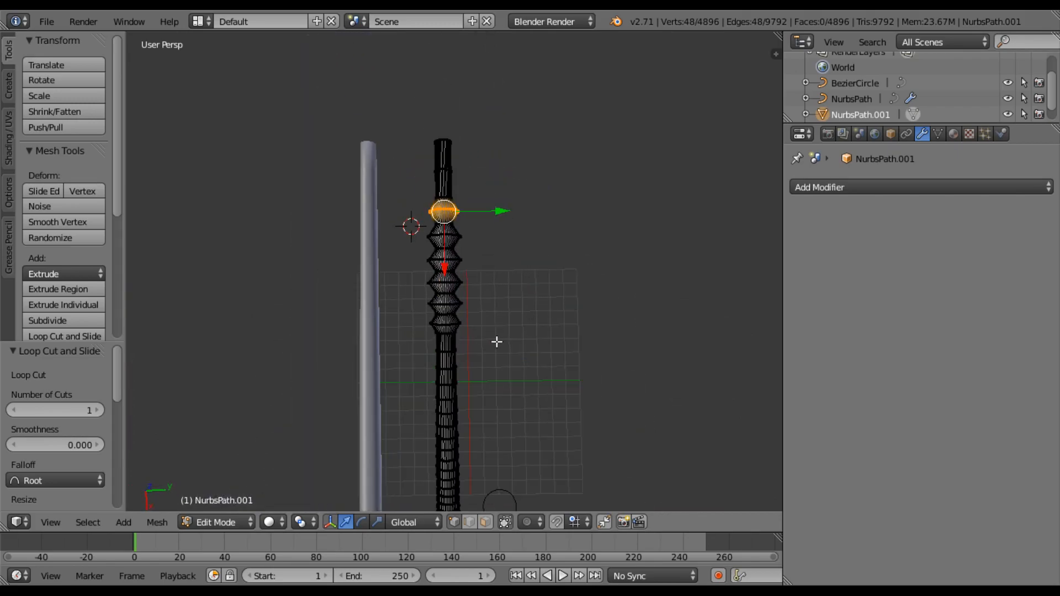
scroll(542, 339, up, 2)
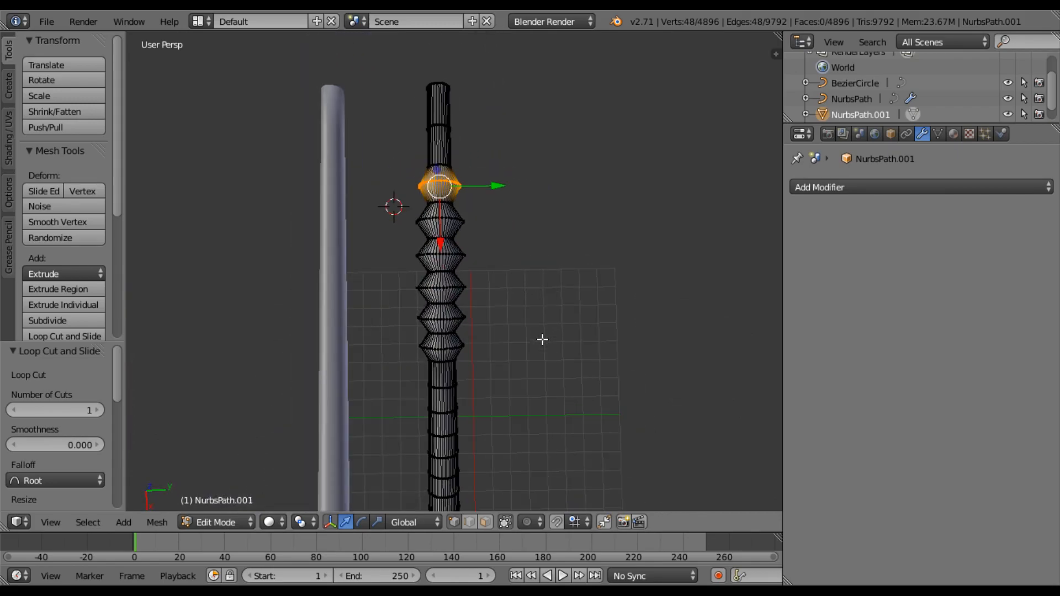
scroll(543, 340, up, 1)
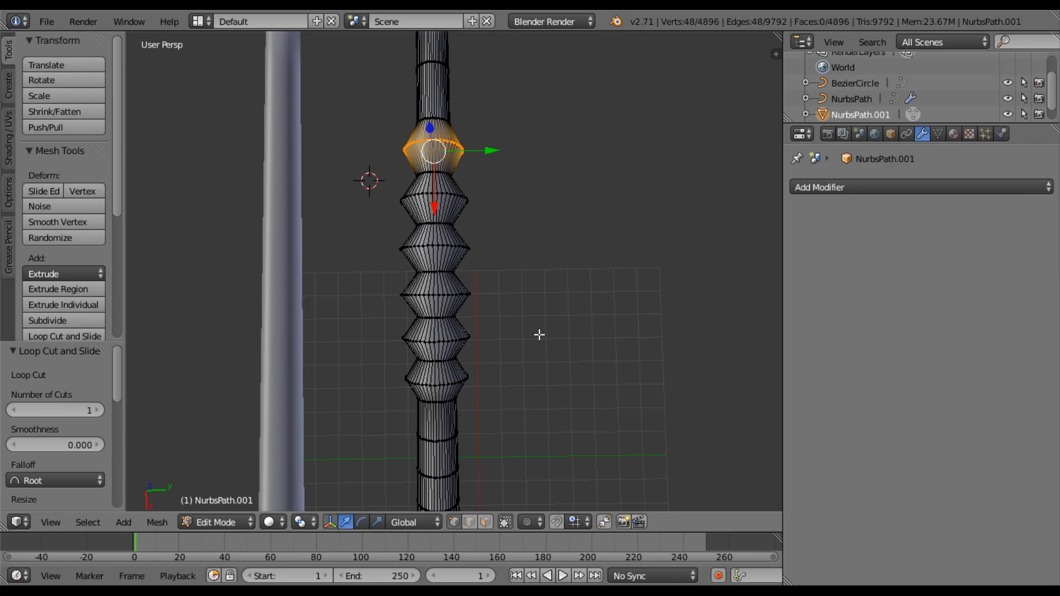
middle_drag(544, 232, 359, 231)
scroll(359, 231, up, 3)
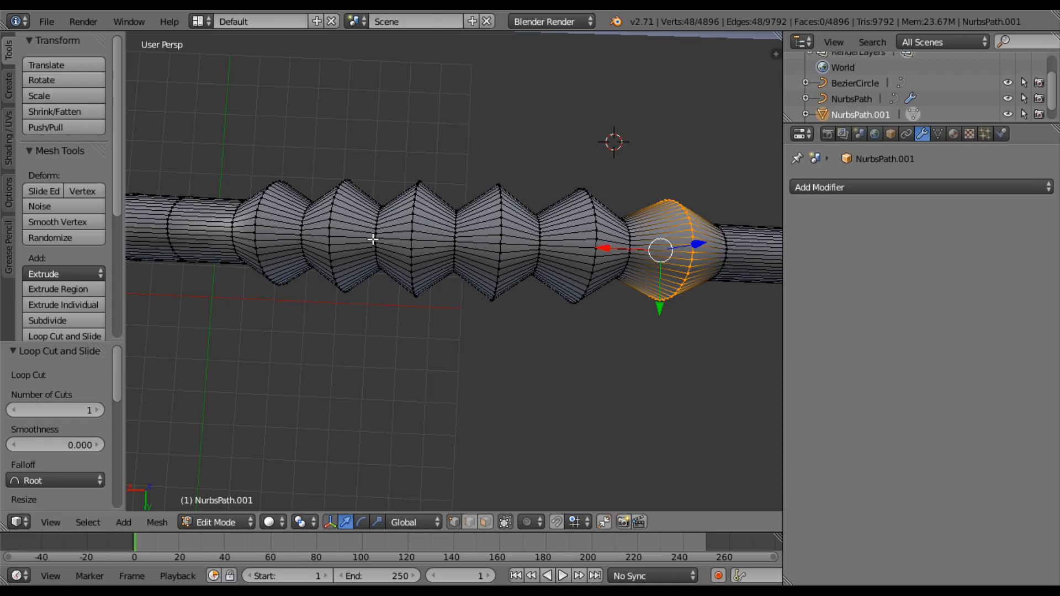
Add a loop cut on the short-end flank of the second ridge from the long body and scale it to 1.239.
key(ctrl+r)
click(343, 243)
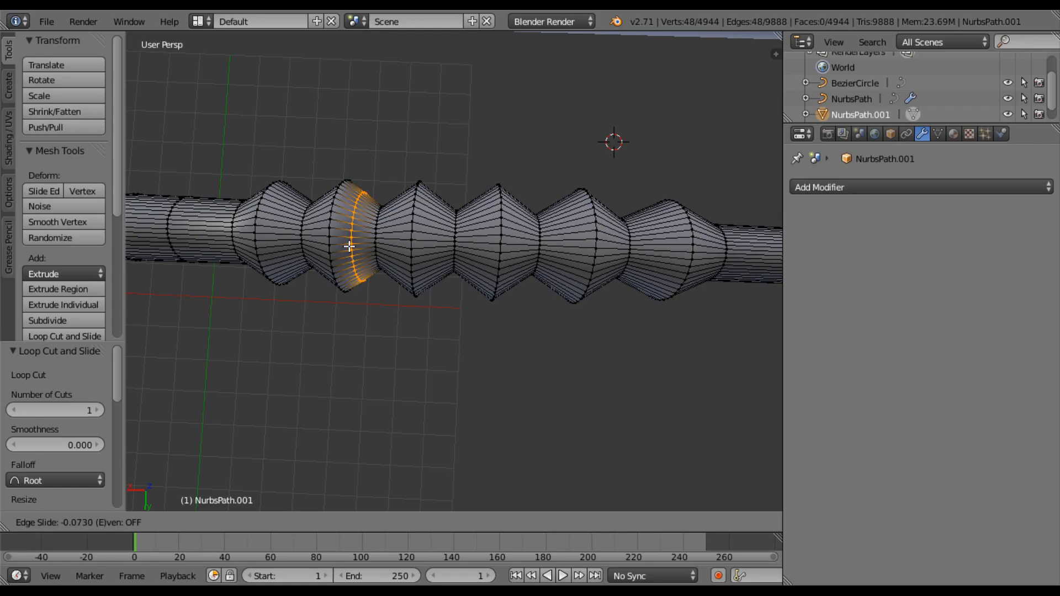
click(352, 247)
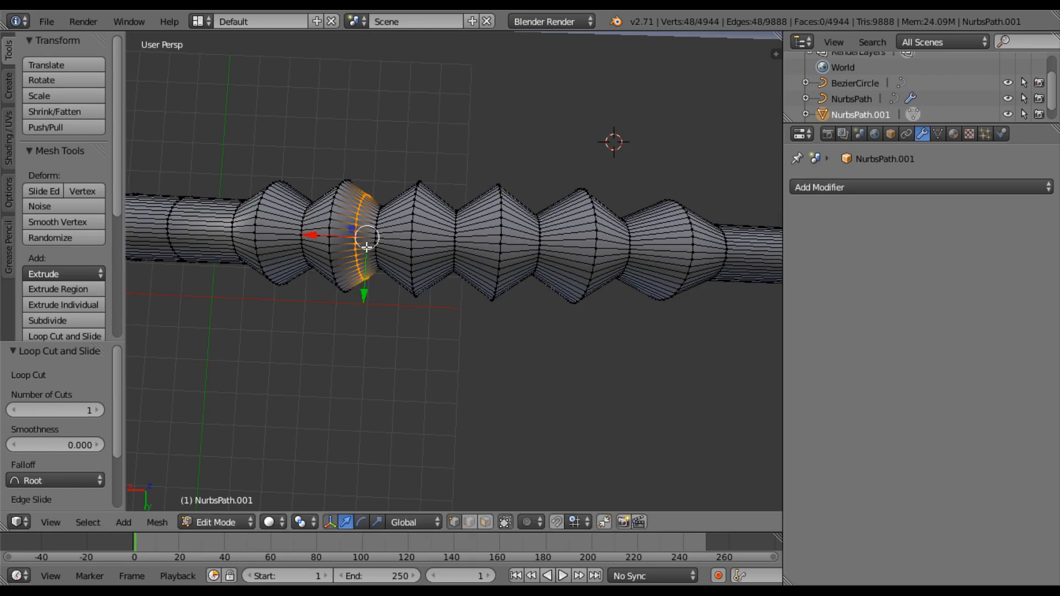
key(s)
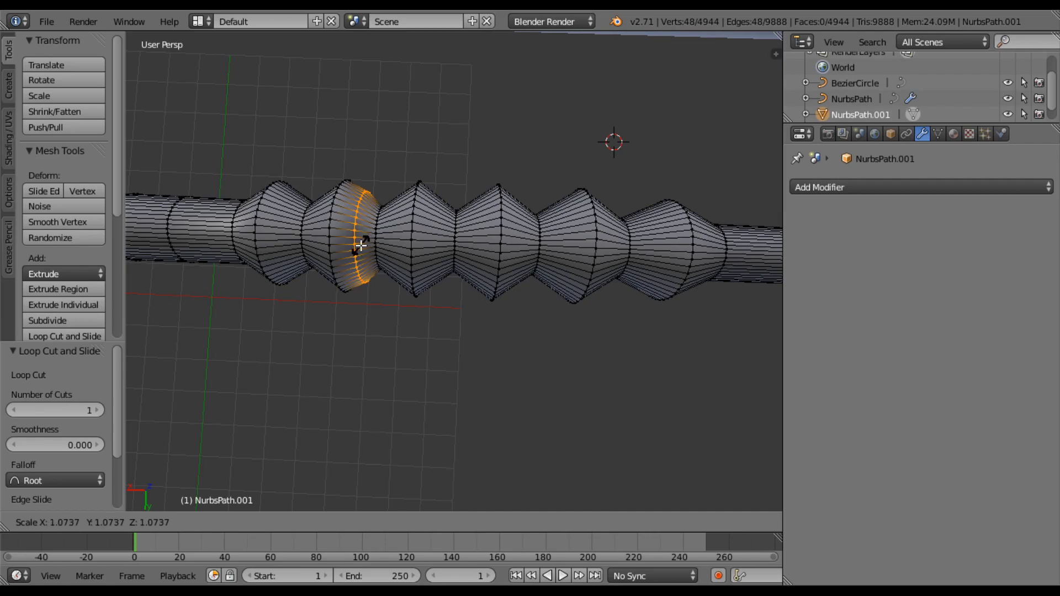
click(358, 245)
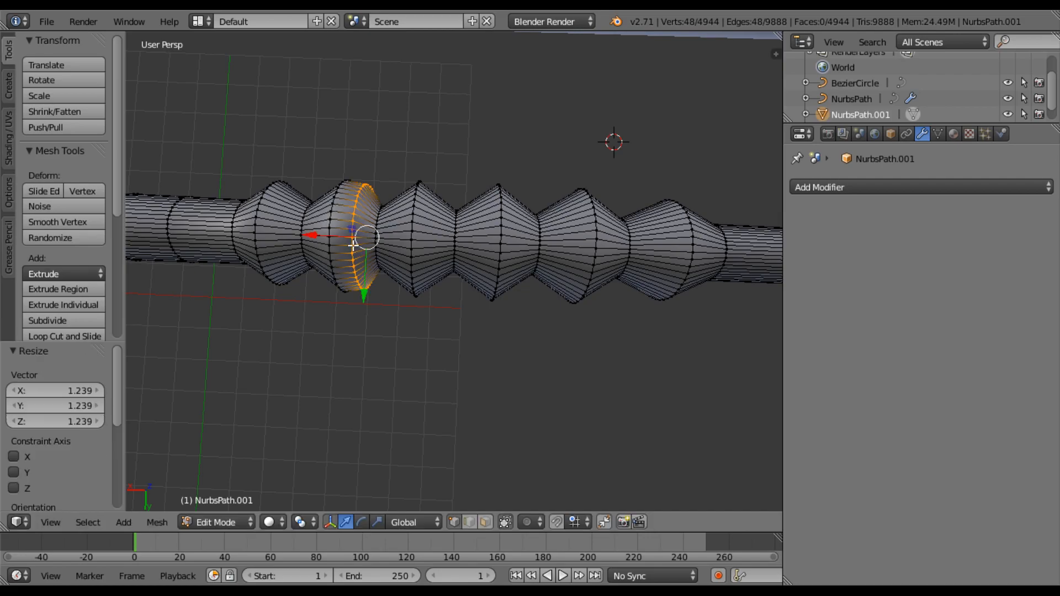
Add a loop cut between the second ridge's peak and its enlarged short-end flank loop, and scale it inward into a groove.
key(ctrl+r)
click(348, 244)
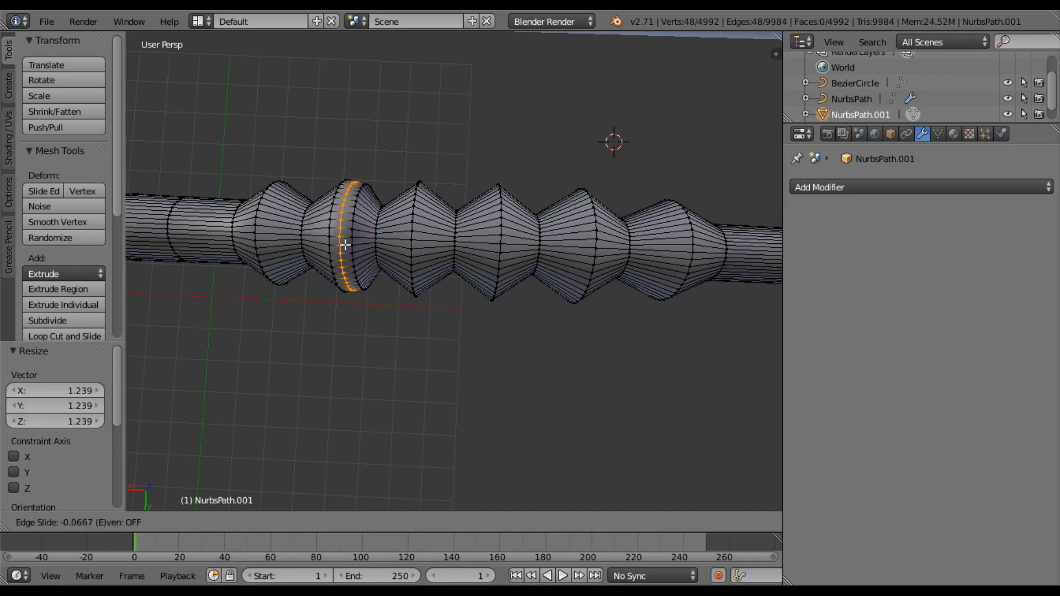
click(345, 246)
key(s)
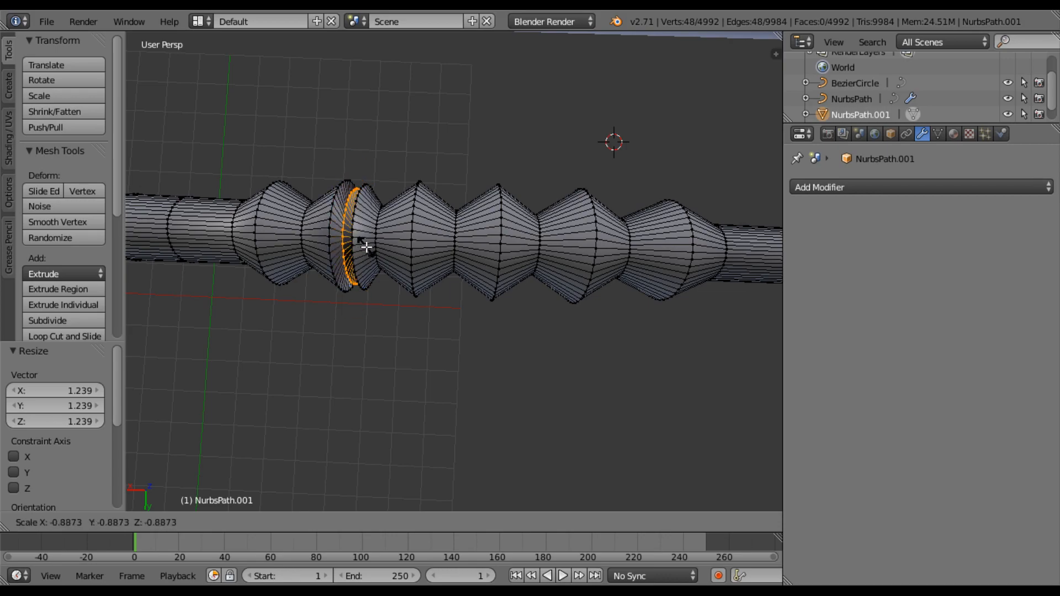
key(Escape)
Add a loop cut on the long-body flank of the second ridge and scale it up to about 1.1.
middle_drag(343, 249, 349, 298)
key(ctrl+r)
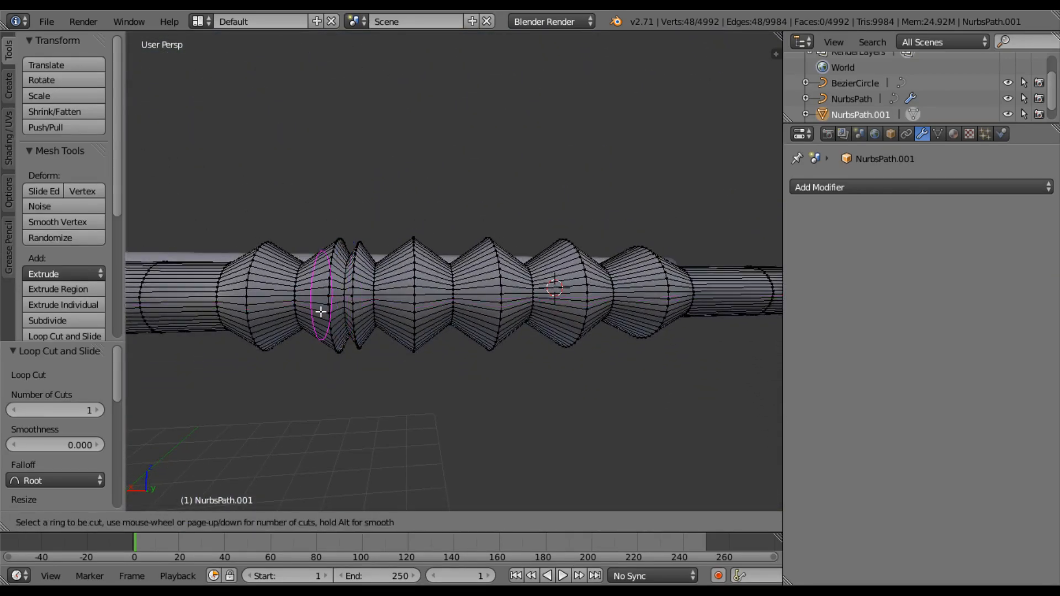
click(317, 311)
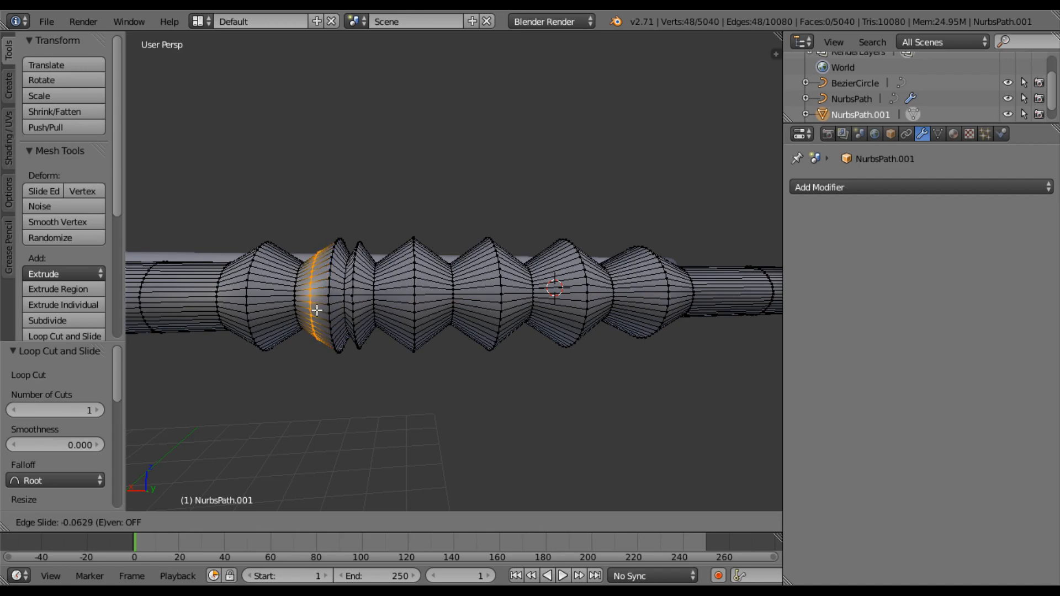
click(315, 311)
key(s)
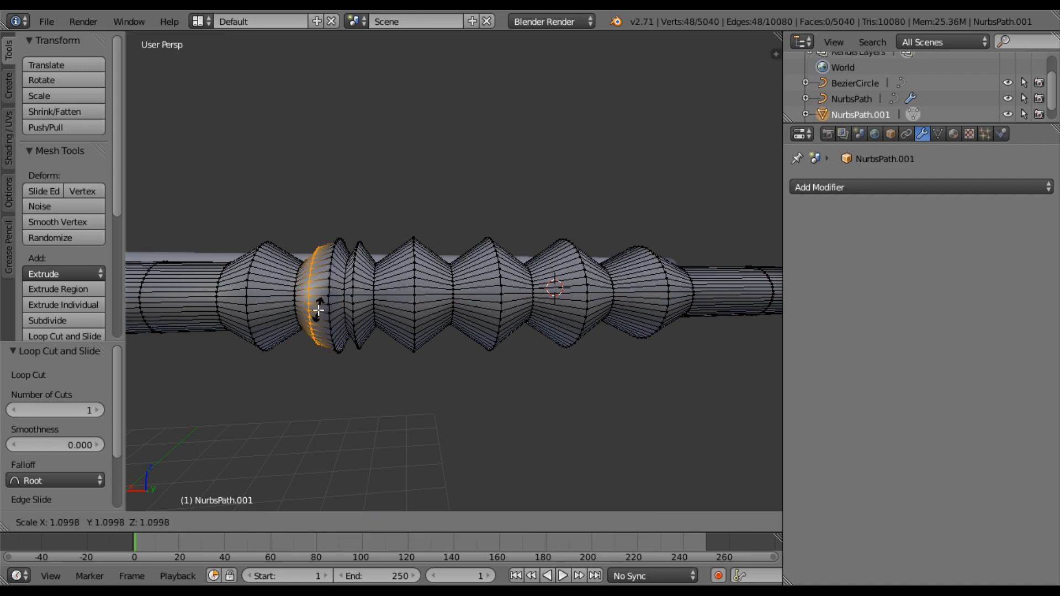
click(320, 311)
Cut a loop between the second ridge's peak and its enlarged long-body flank loop, and shrink it into a groove.
key(ctrl+r)
click(320, 310)
key(s)
click(329, 308)
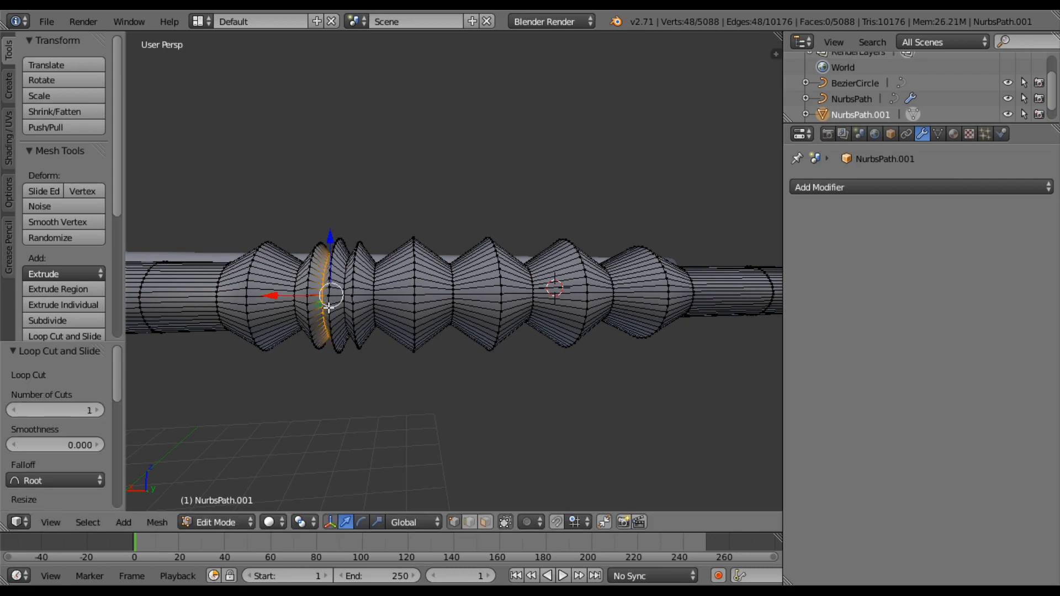
Add a loop cut on the short-end flank of the first ridge and scale it up into a small ridge.
scroll(301, 314, down, 2)
scroll(324, 303, up, 2)
key(ctrl+r)
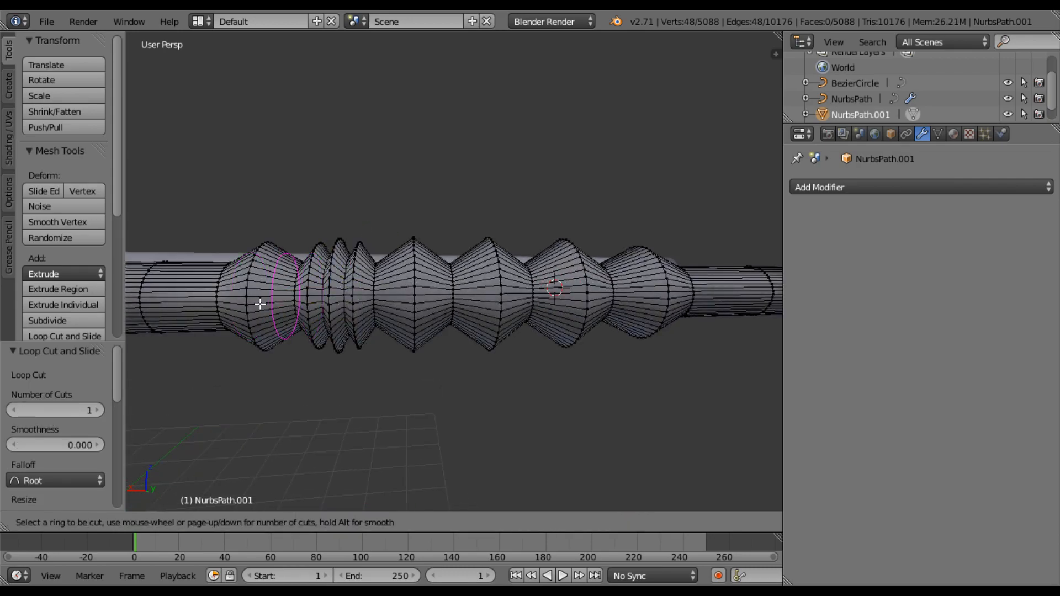
click(260, 304)
key(s)
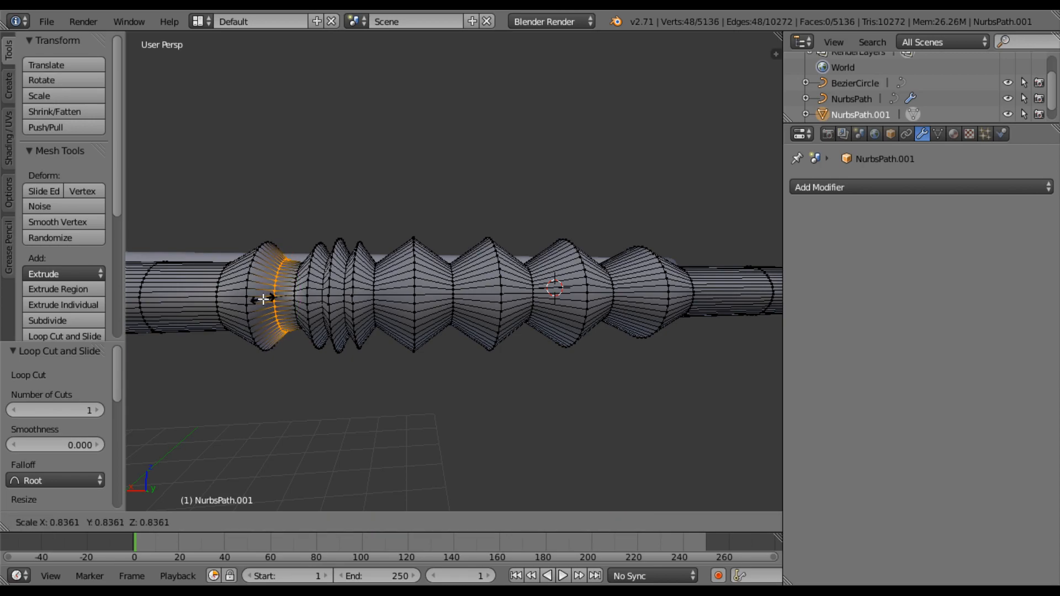
click(256, 299)
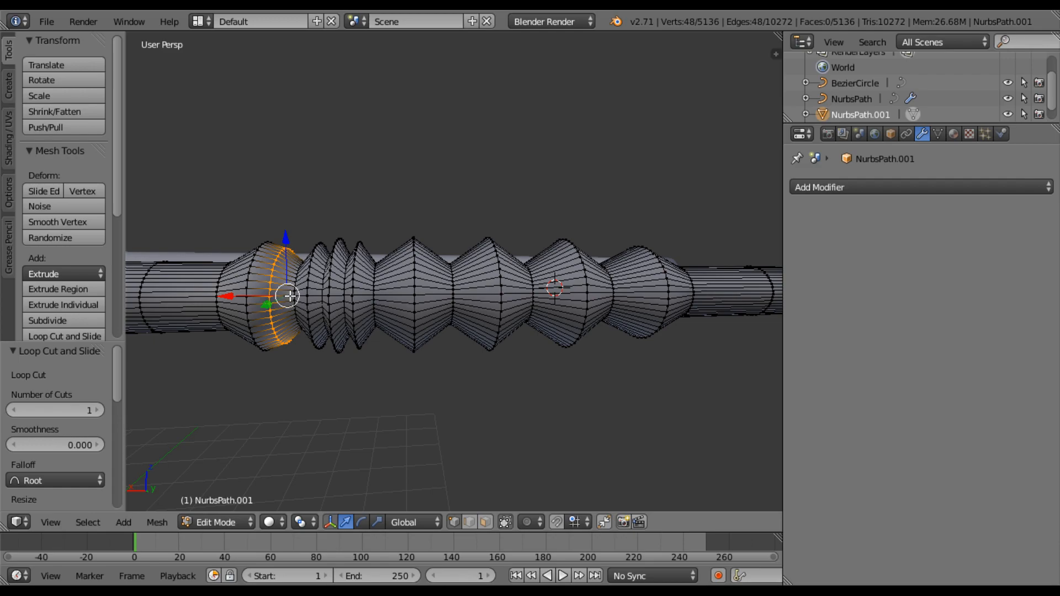
Add a loop cut between the first ridge's peak and its enlarged short-end flank loop, and scale it inward into a groove.
key(ctrl+r)
click(262, 293)
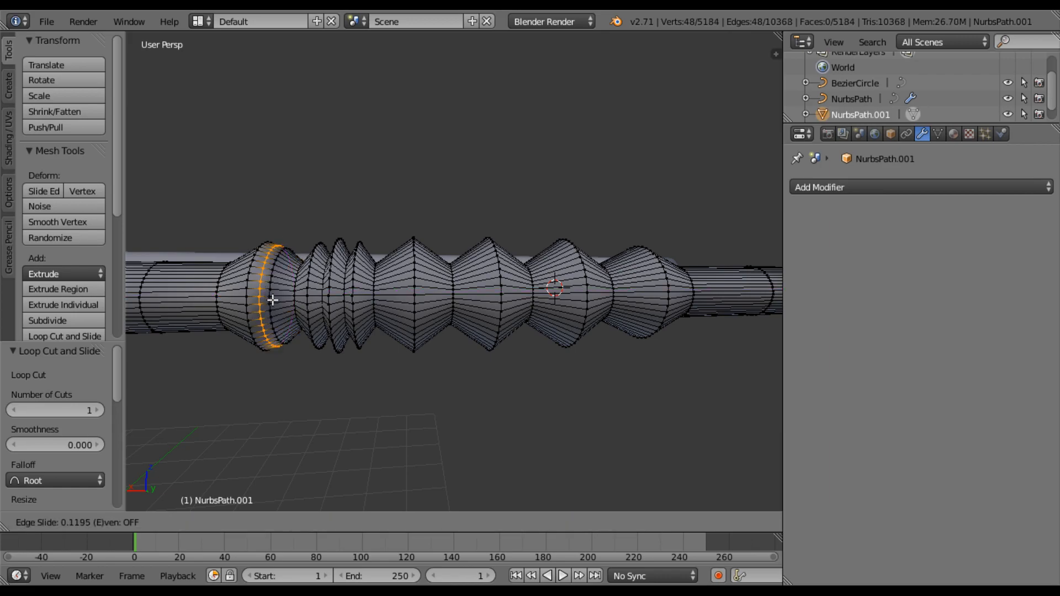
click(267, 298)
key(s)
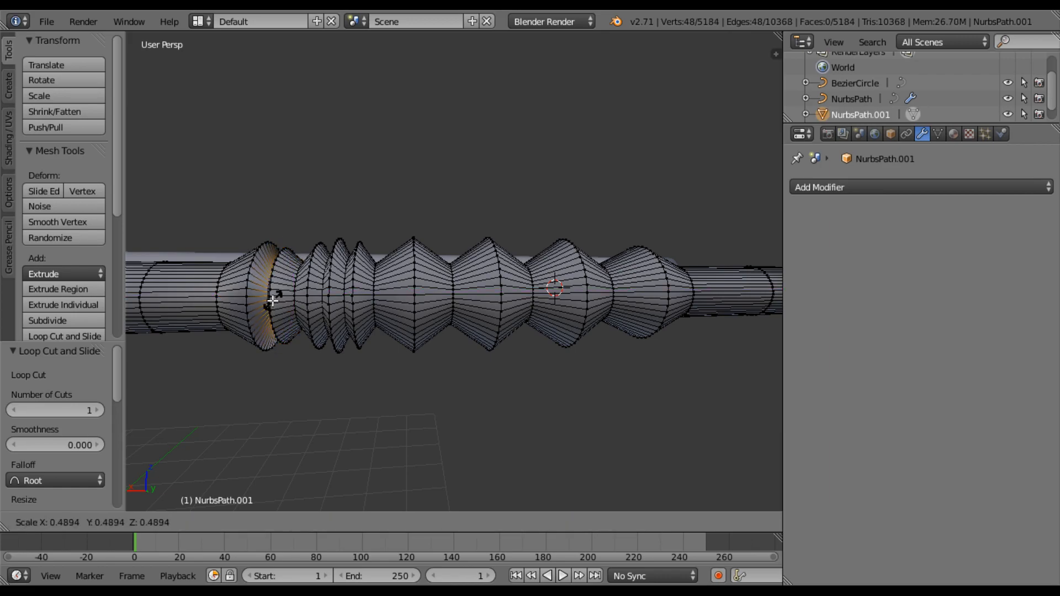
click(269, 302)
Add a loop cut on the long-body flank of the first ridge and scale it inward to about 0.7.
middle_drag(269, 302, 283, 360)
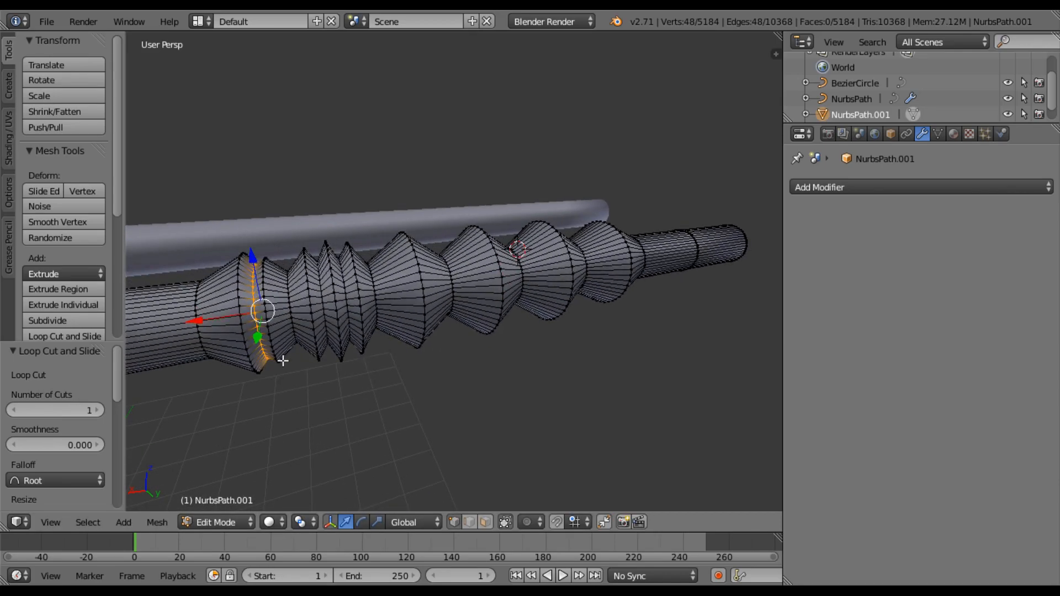
key(ctrl+r)
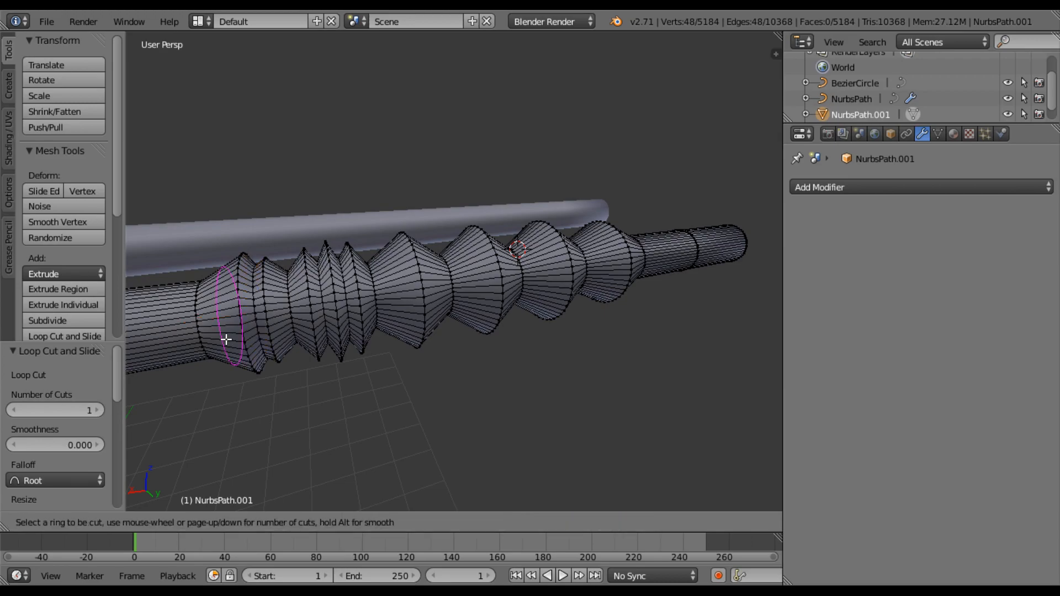
click(226, 340)
click(232, 335)
key(s)
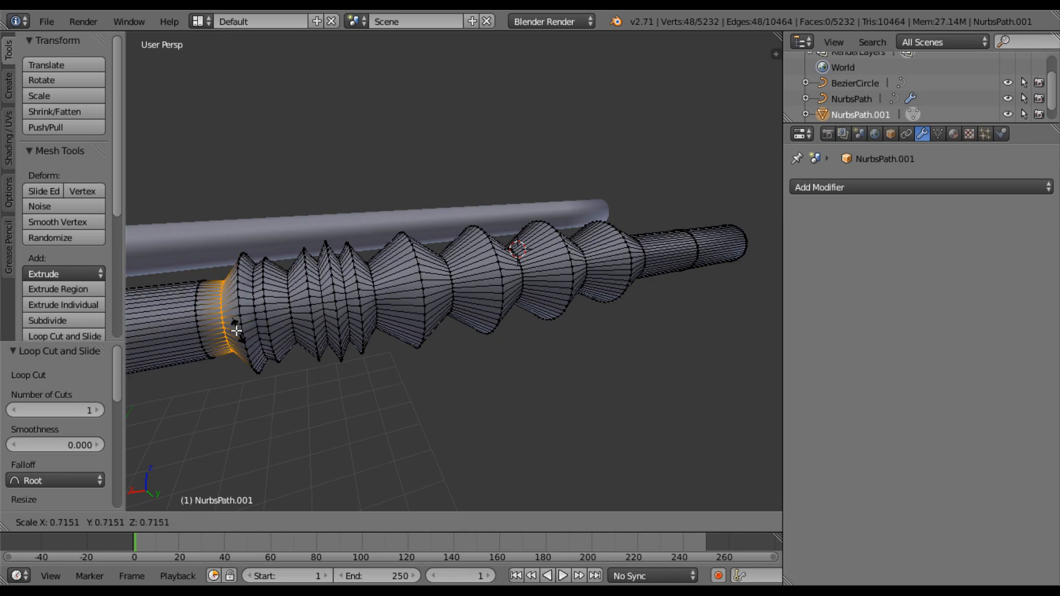
click(238, 330)
Add a centred loop cut on the long-body flank of the third ridge and scale it up into a small ridge.
mouse_move(238, 330)
middle_down()
mouse_move(273, 301)
mouse_move(239, 338)
middle_up()
scroll(249, 346, down, 2)
scroll(250, 347, up, 2)
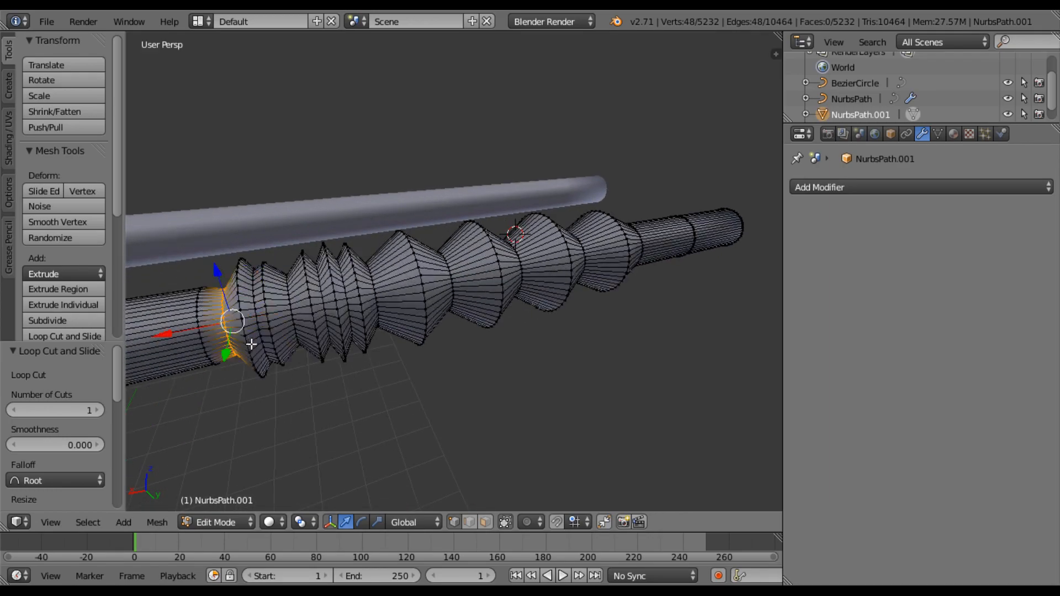
key(ctrl+r)
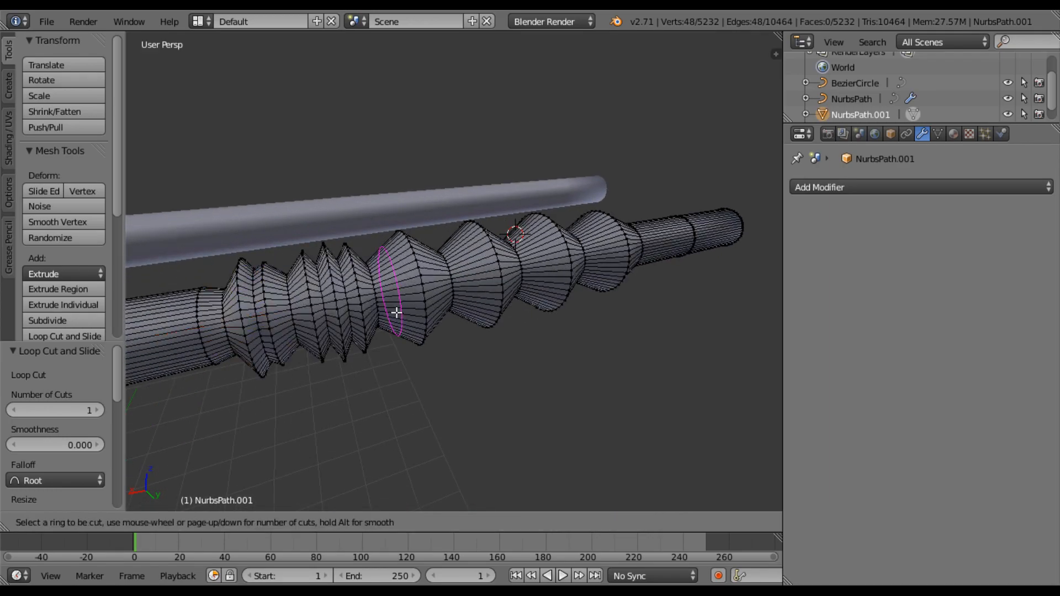
click(397, 311)
right_click(398, 311)
key(s)
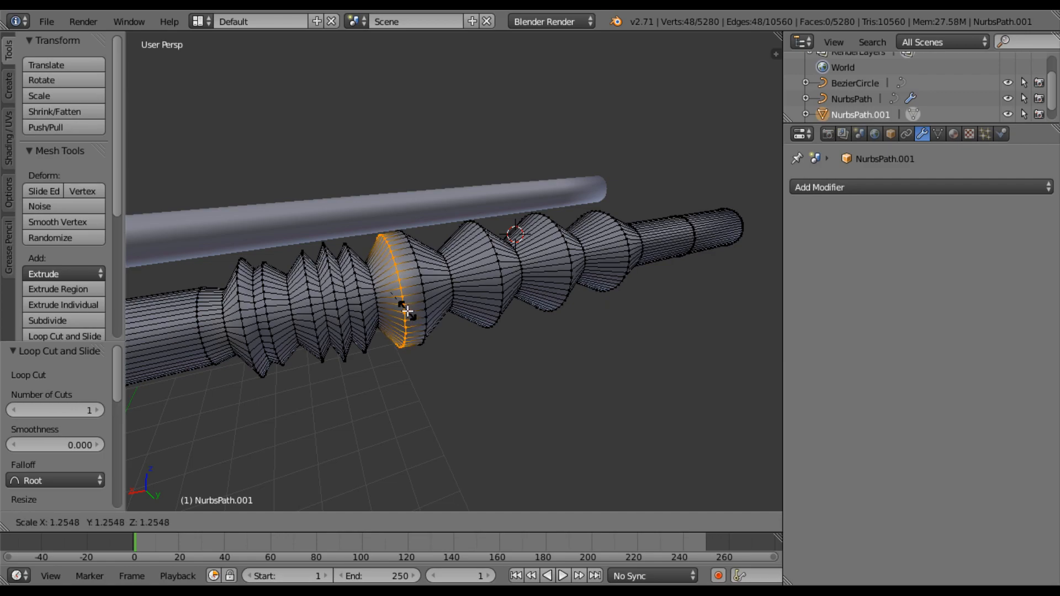
click(403, 311)
Add a centred loop cut between the third ridge's peak and its enlarged long-body flank loop, and scale it to about 0.53.
middle_drag(403, 311, 369, 327)
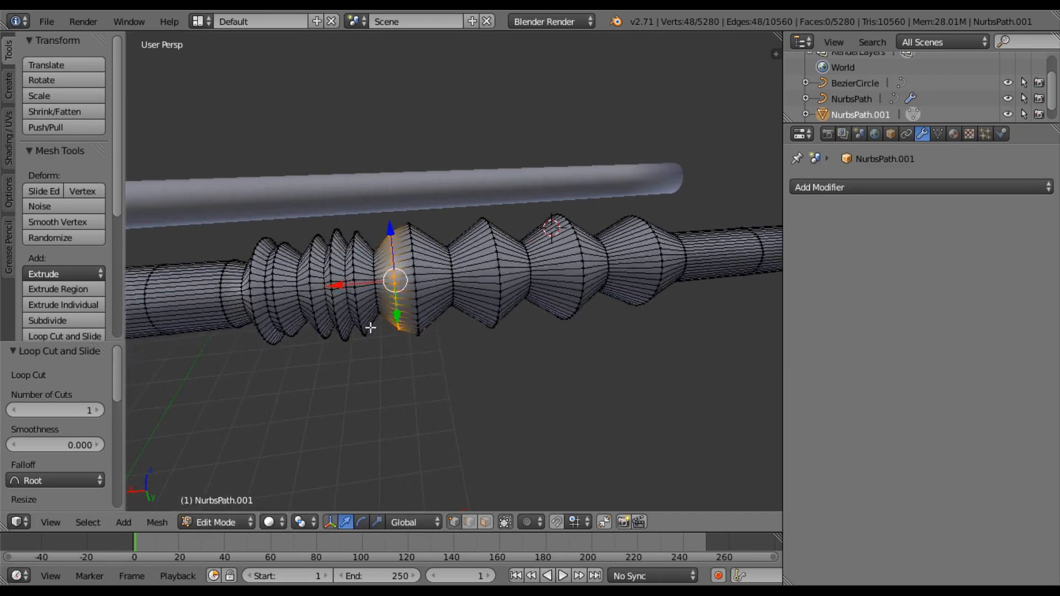
key(ctrl+r)
click(408, 307)
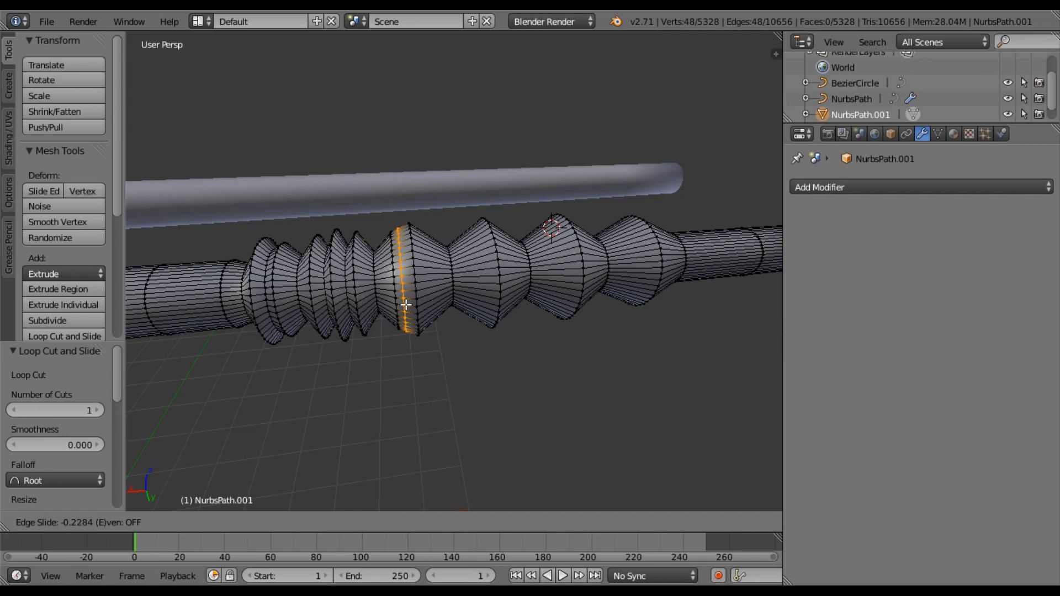
right_click(406, 304)
key(s)
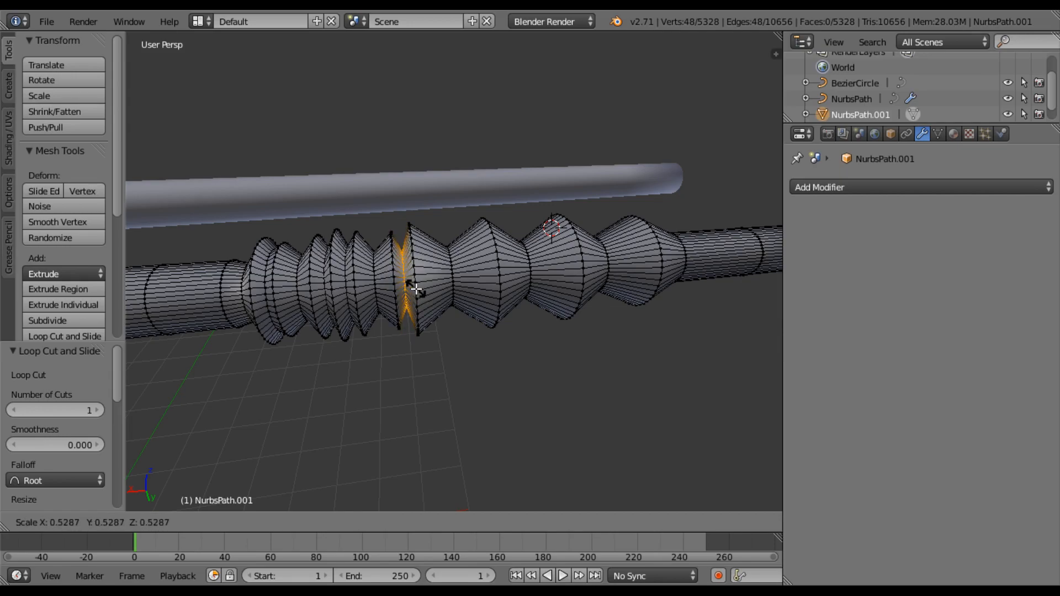
click(416, 288)
Add a centred loop cut on the short-end flank of the third ridge and scale it up into a small ridge.
key(ctrl+r)
click(435, 294)
right_click(436, 295)
key(s)
click(443, 294)
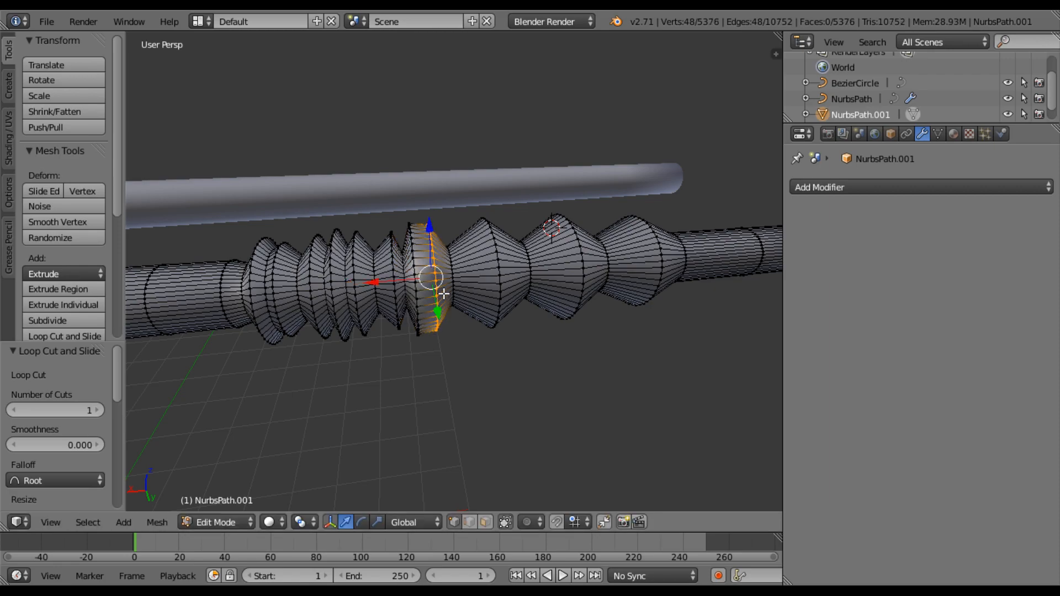
Add a centred loop cut between the third ridge's peak and its enlarged short-end flank loop, and shrink it into a groove.
key(ctrl+r)
click(431, 293)
right_click(432, 294)
key(s)
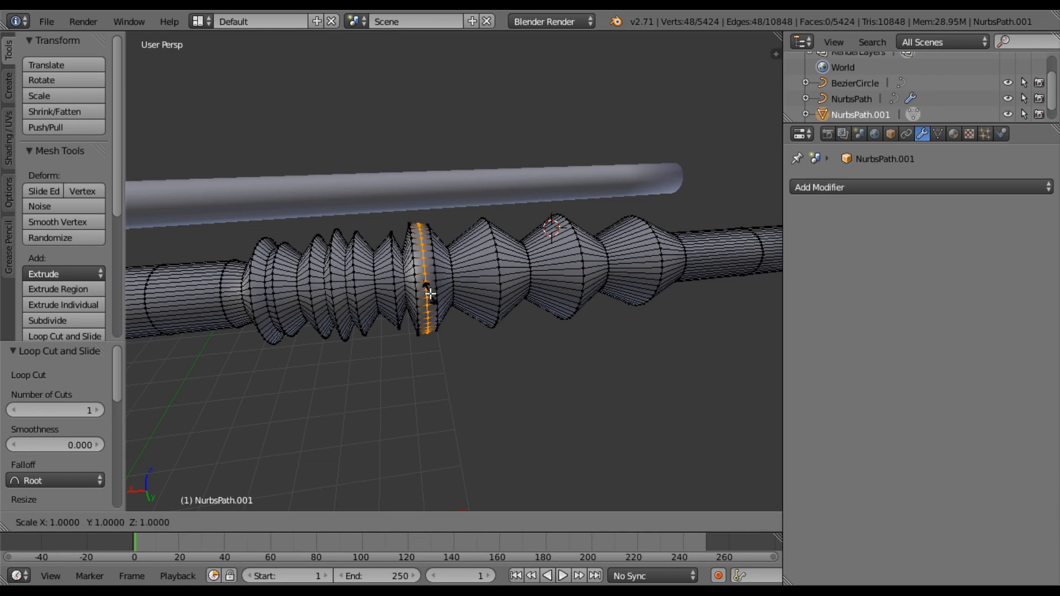
click(423, 287)
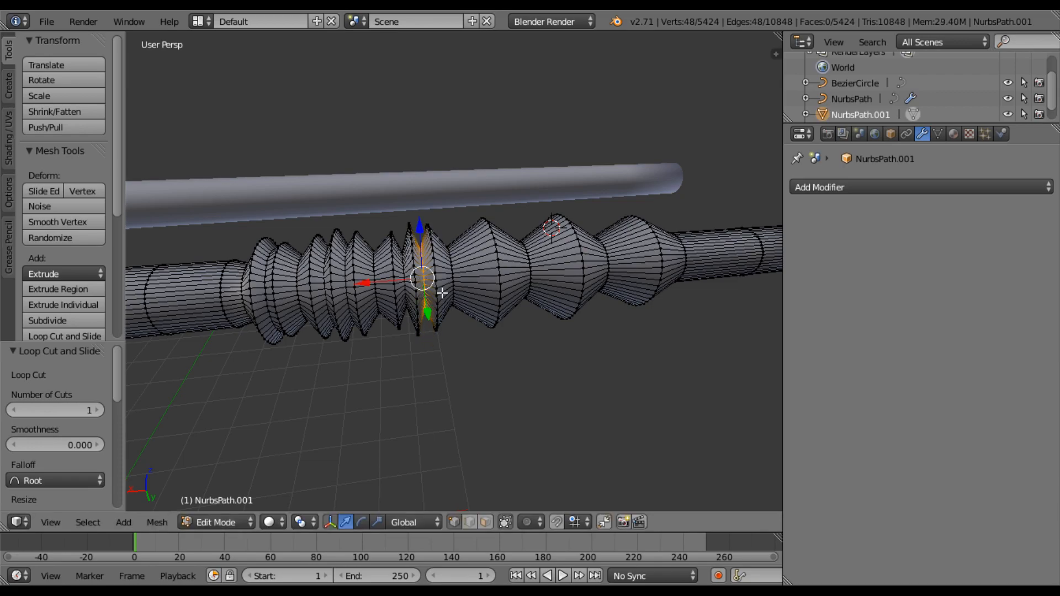
Try rescaling a centred loop cut in the narrow segment at the third ridge's short-end edge, and undo it.
key(ctrl+r)
click(444, 296)
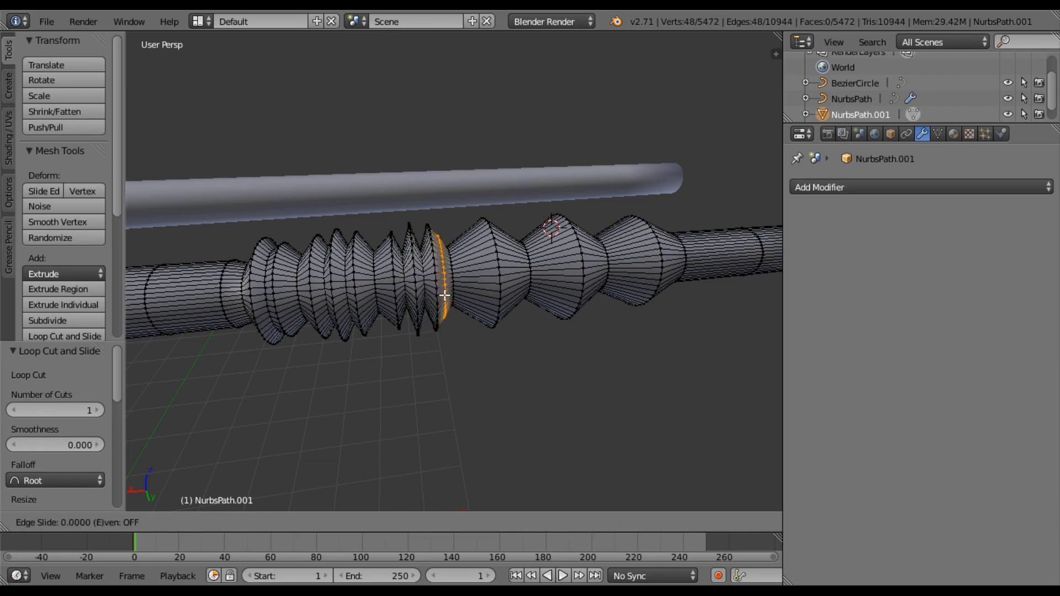
right_click(444, 296)
key(s)
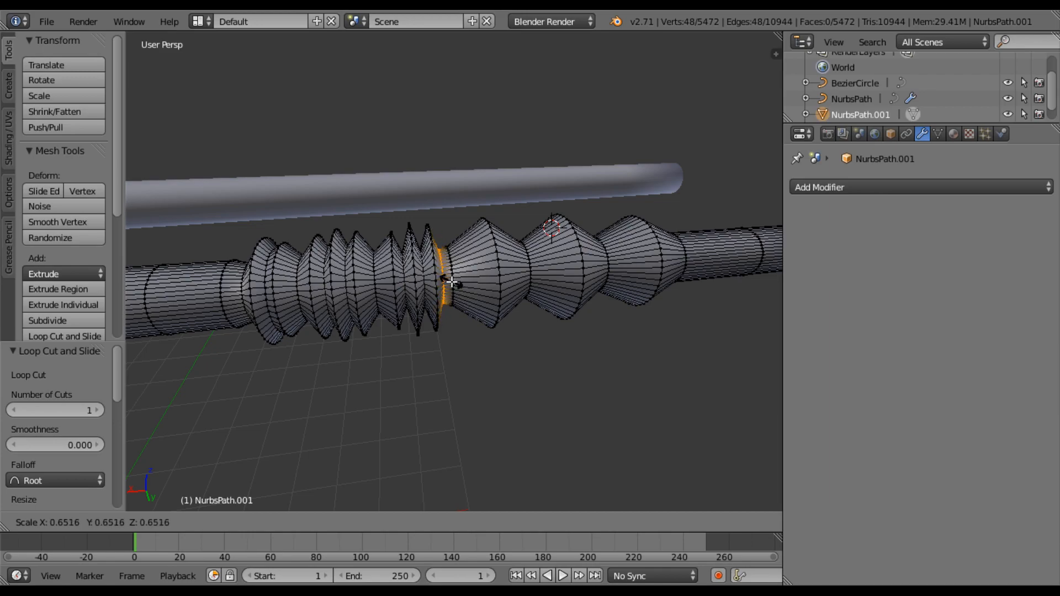
click(453, 254)
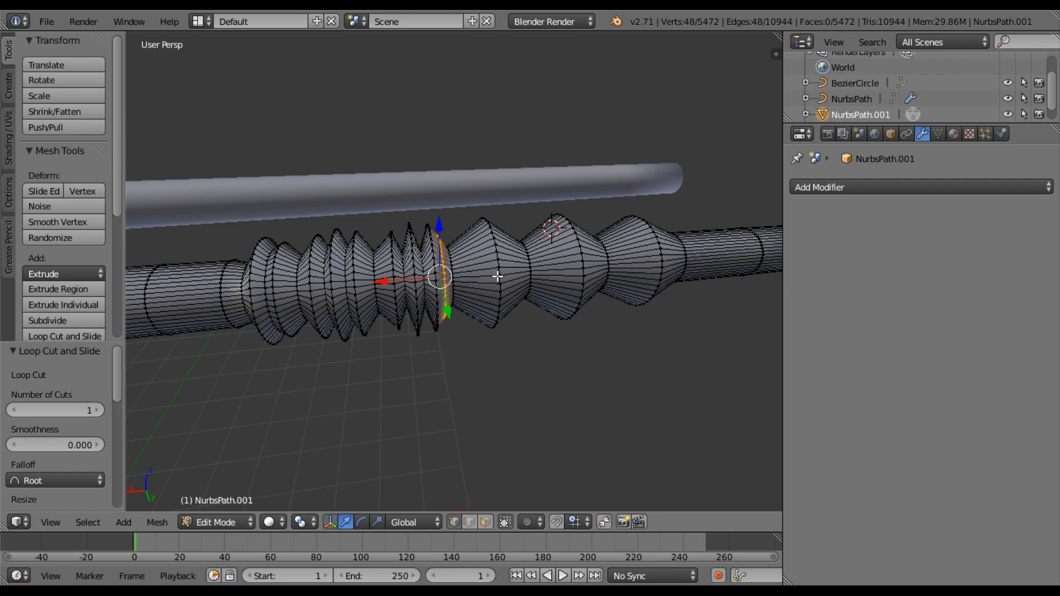
key(ctrl+z)
Add a centred loop cut on the long-body flank of the fourth ridge and scale it up to about 1.15.
key(ctrl+r)
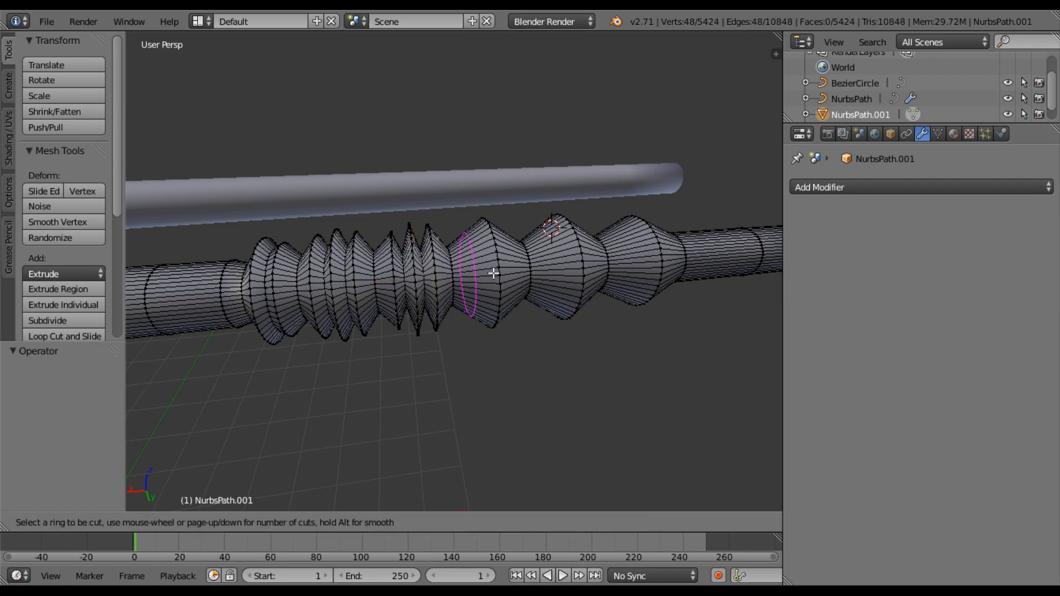
click(493, 273)
right_click(489, 271)
key(s)
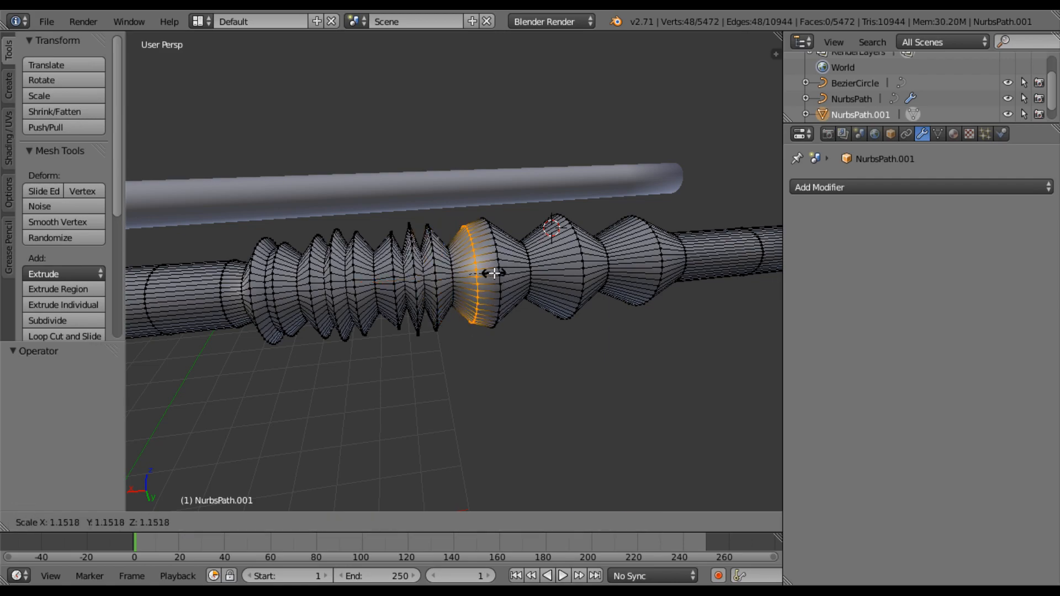
click(499, 276)
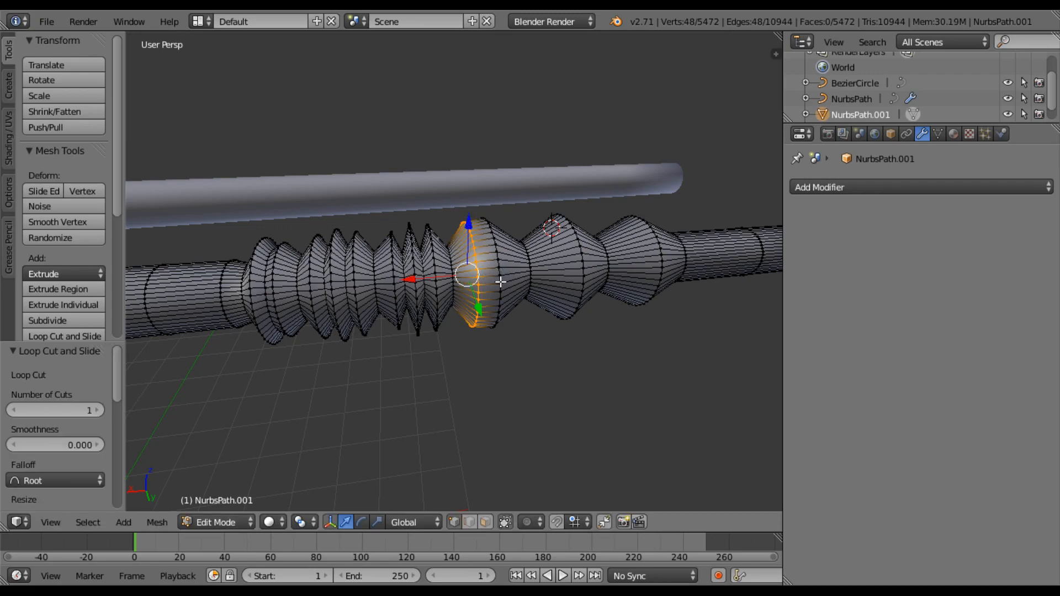
Add a centred loop cut between the fourth ridge's peak and its enlarged long-body flank loop, and shrink it into a groove.
key(ctrl+e)
key(Escape)
key(ctrl+r)
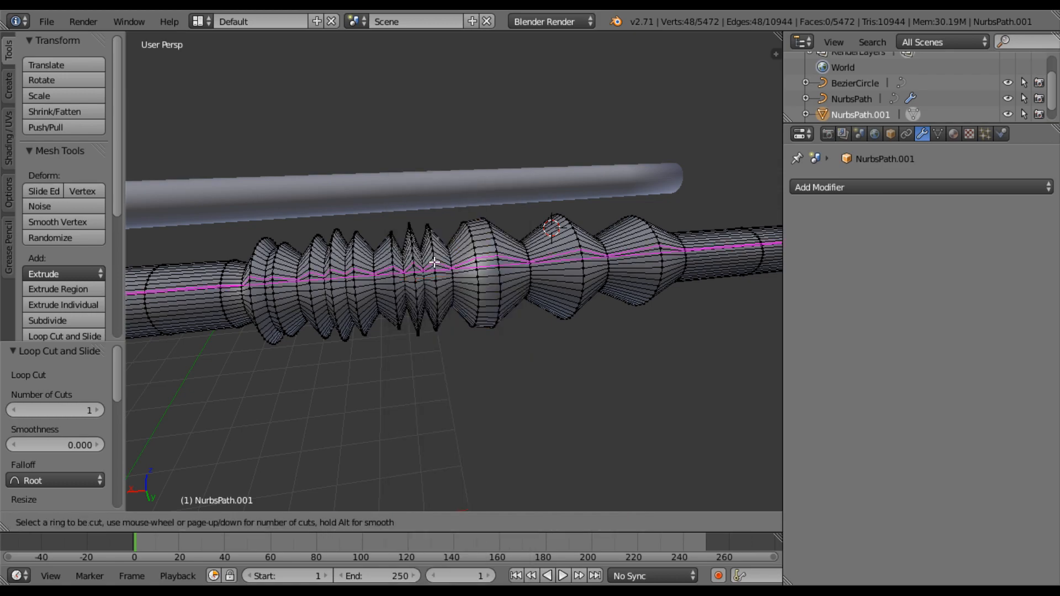
click(491, 270)
right_click(491, 269)
key(s)
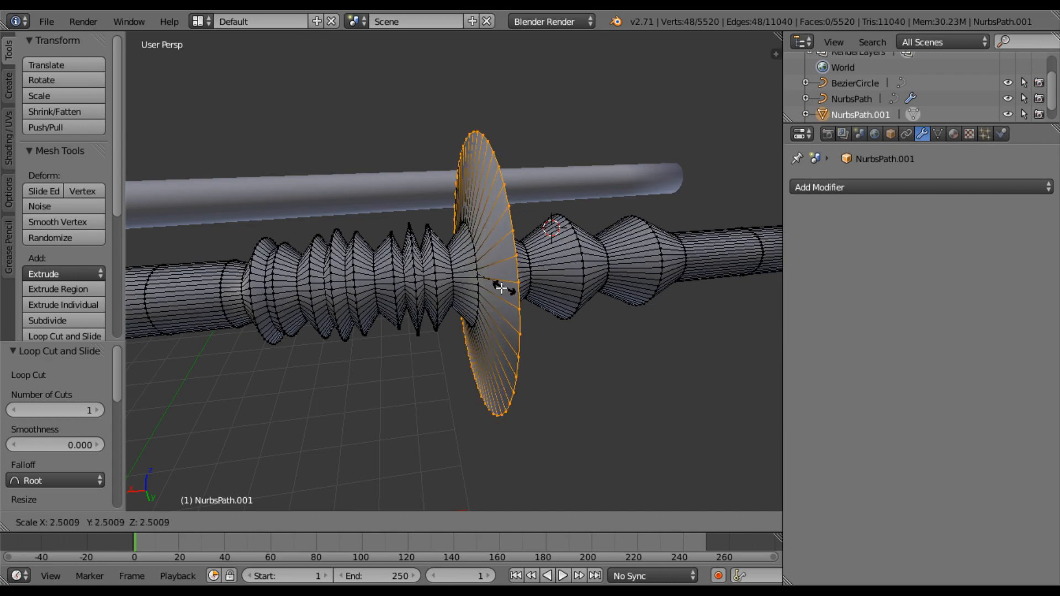
click(481, 284)
Add a loop cut on the short-end flank of the fourth ridge and scale it up into a small ridge.
middle_drag(476, 285, 455, 216)
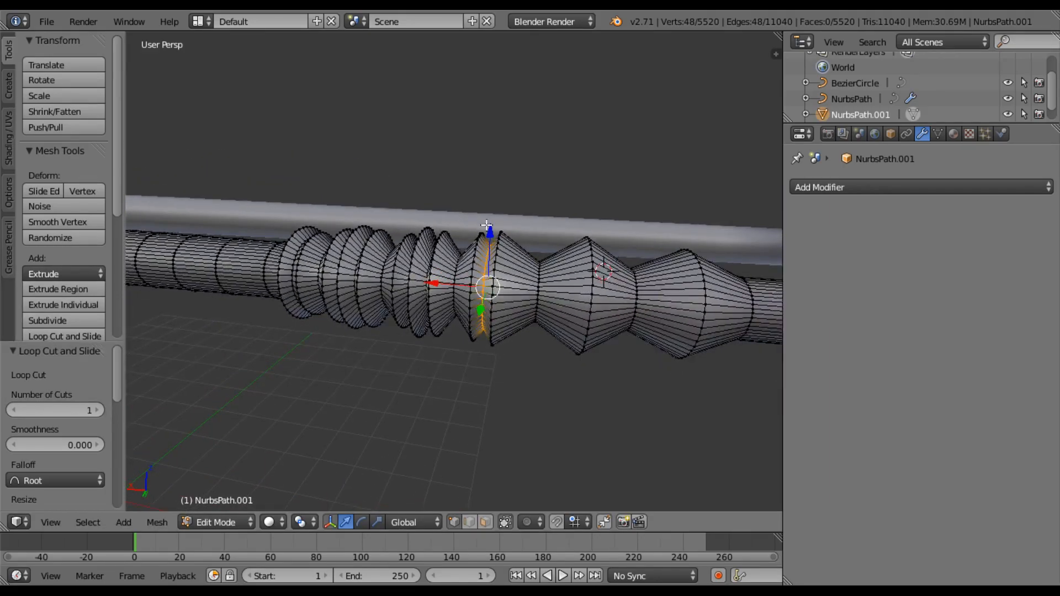
scroll(496, 248, down, 6)
scroll(504, 269, up, 5)
middle_drag(400, 324, 416, 352)
scroll(475, 355, down, 5)
scroll(473, 349, up, 7)
key(ctrl+r)
click(518, 289)
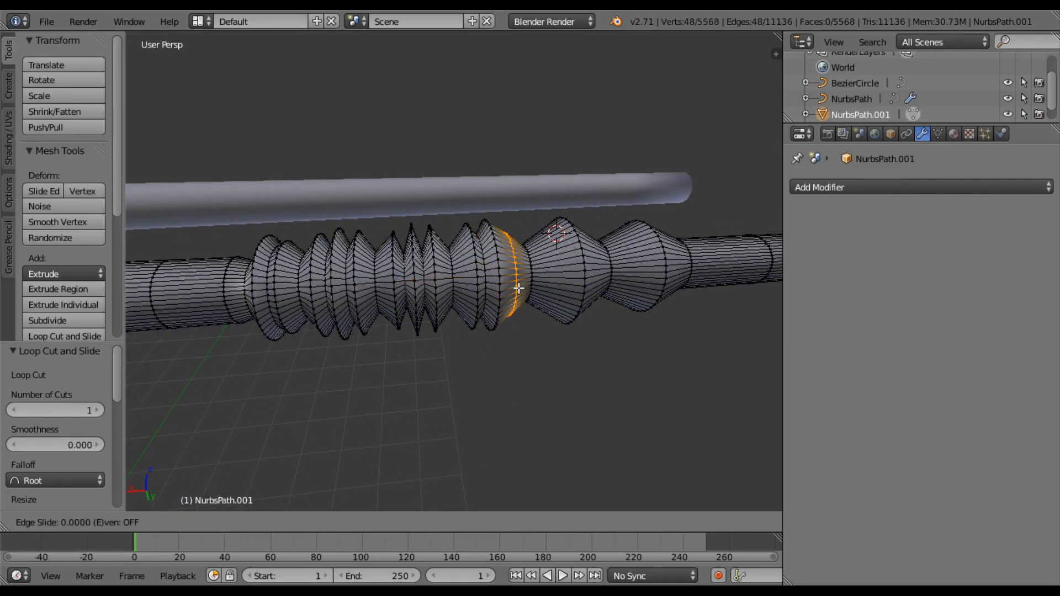
click(524, 288)
Add a loop cut between the fourth ridge's peak and its enlarged short-end flank loop, and shrink it into a groove.
key(ctrl+r)
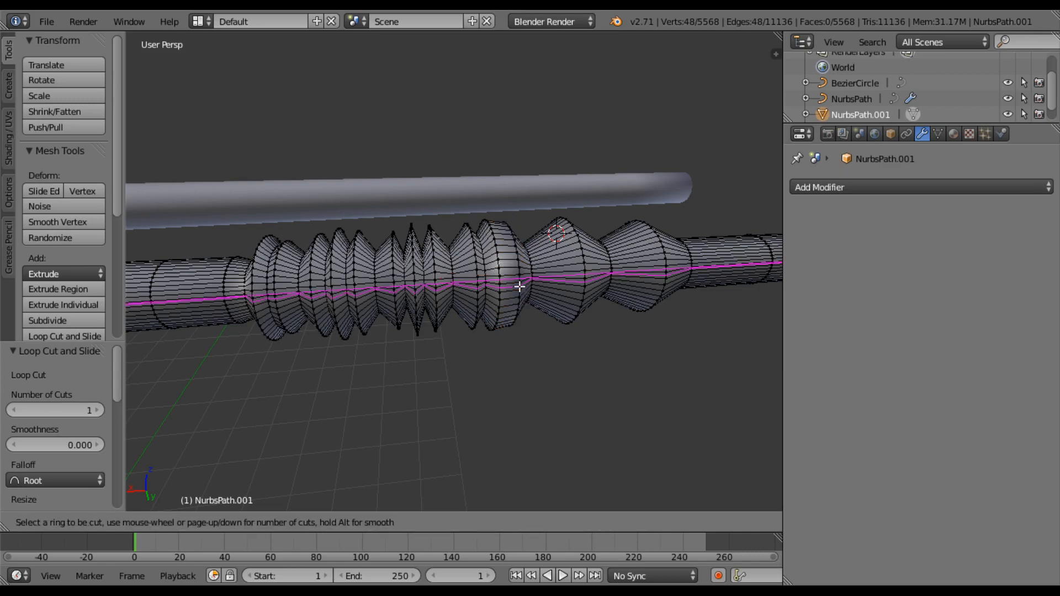
click(514, 286)
key(s)
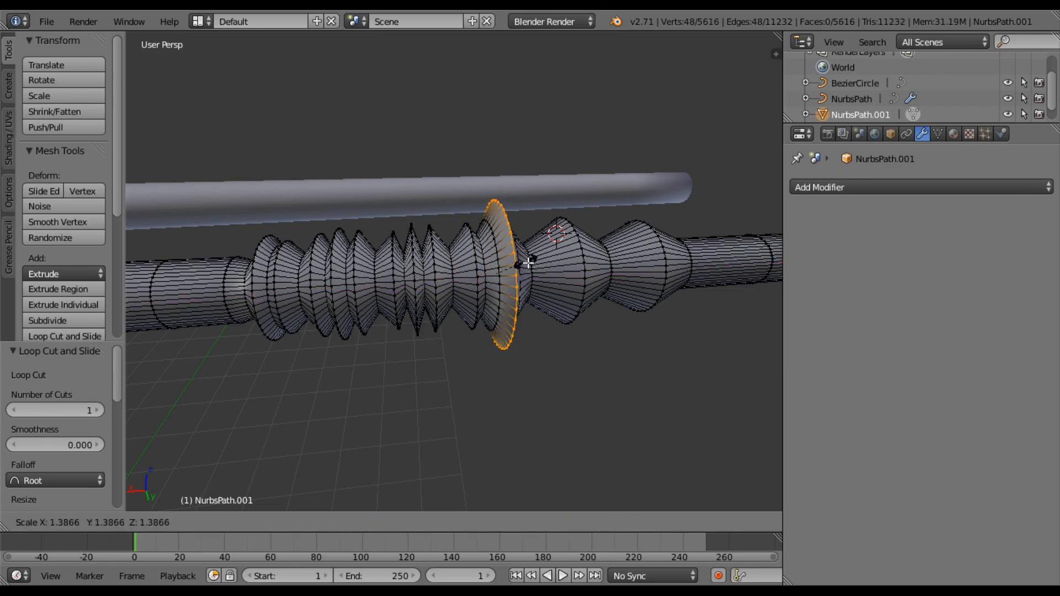
click(507, 269)
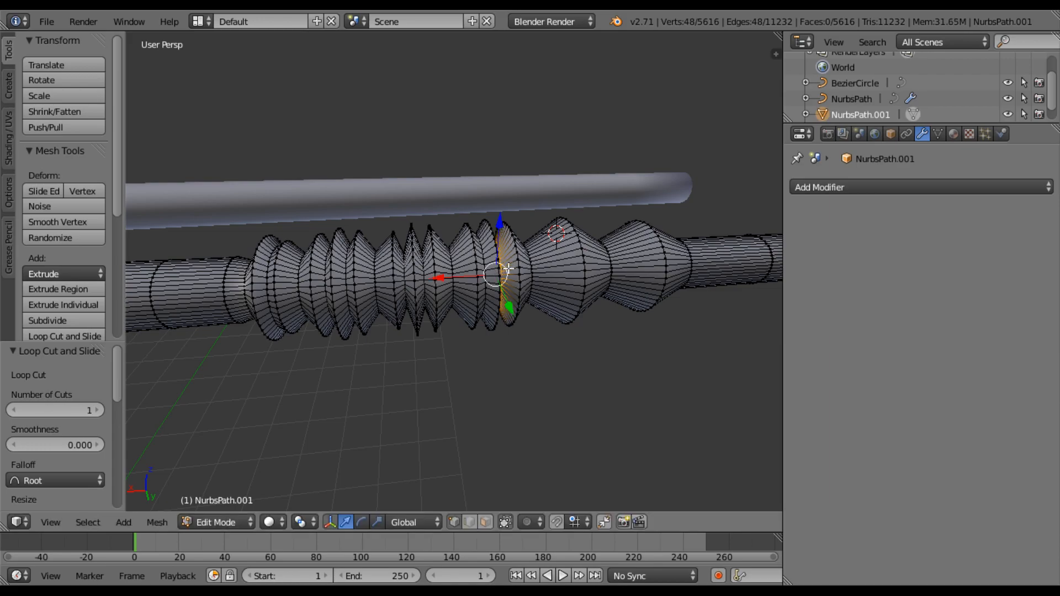
Add a centred loop cut on the long-body flank of the fifth ridge and scale it up into a small ridge.
key(ctrl+r)
click(544, 296)
right_click(544, 296)
key(s)
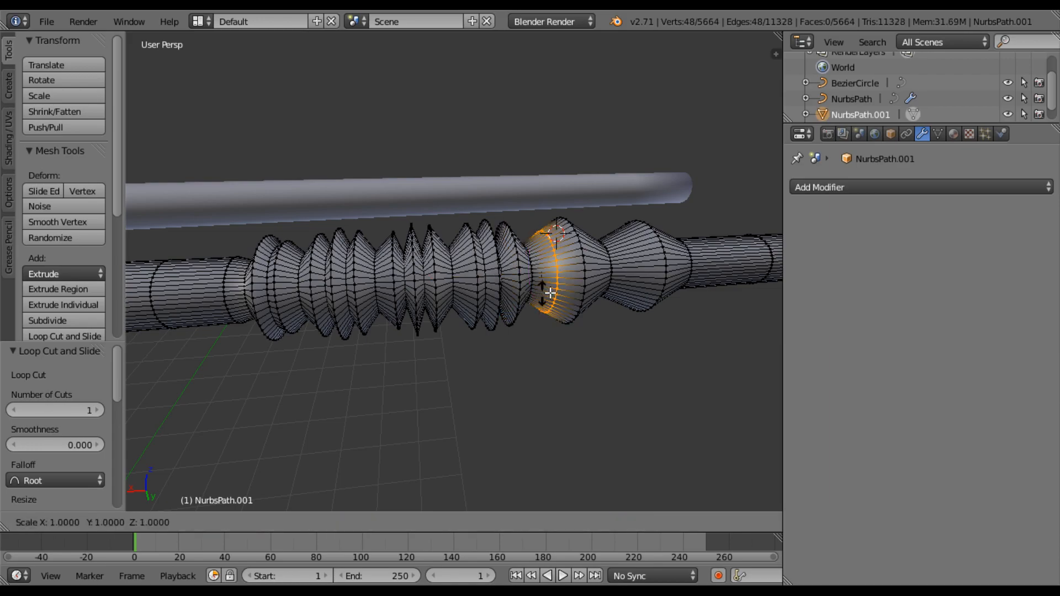
click(556, 288)
Add a centred loop cut between the fifth ridge's peak and its enlarged long-body flank loop, and shrink it into a groove.
middle_drag(556, 287, 490, 299)
key(ctrl+r)
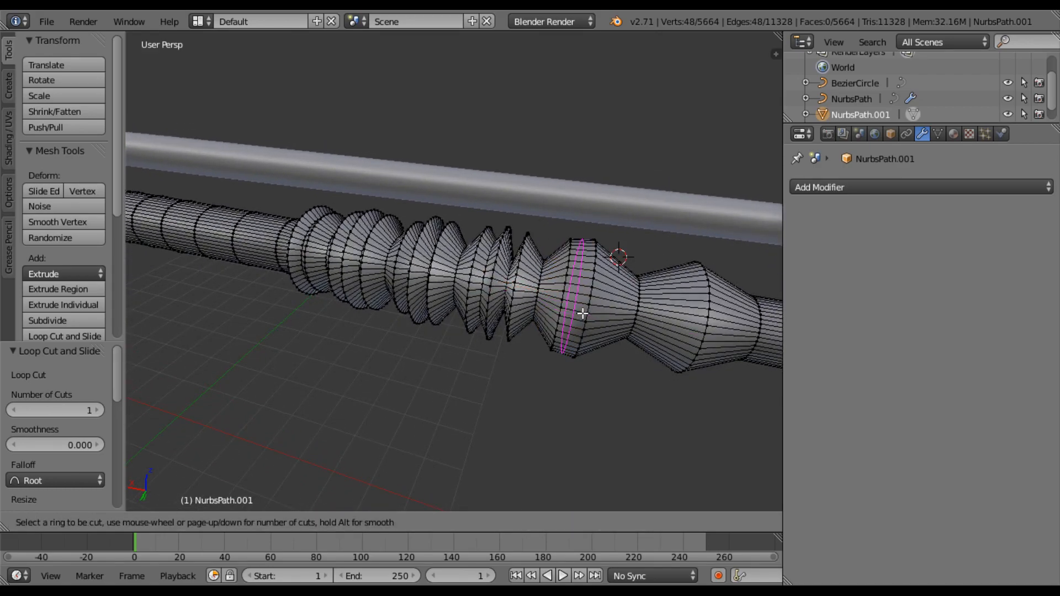
click(594, 316)
right_click(594, 316)
key(s)
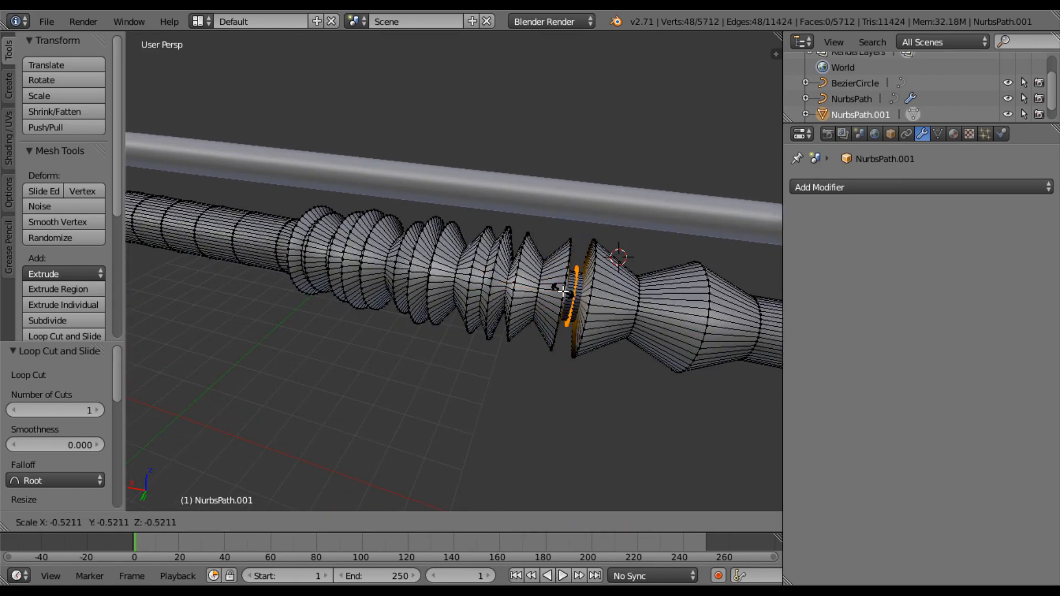
click(580, 298)
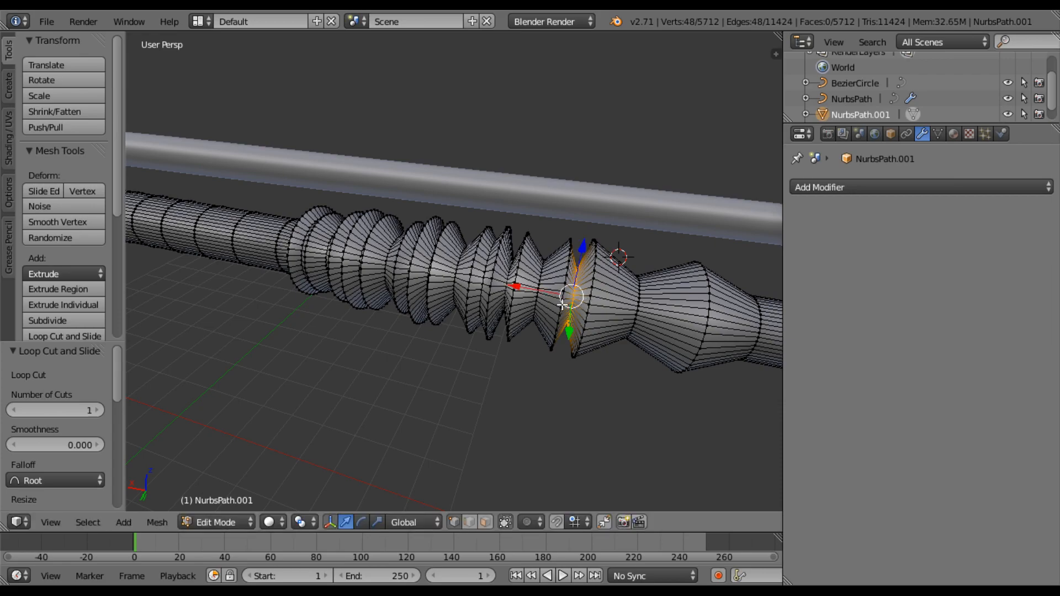
scroll(557, 317, up, 2)
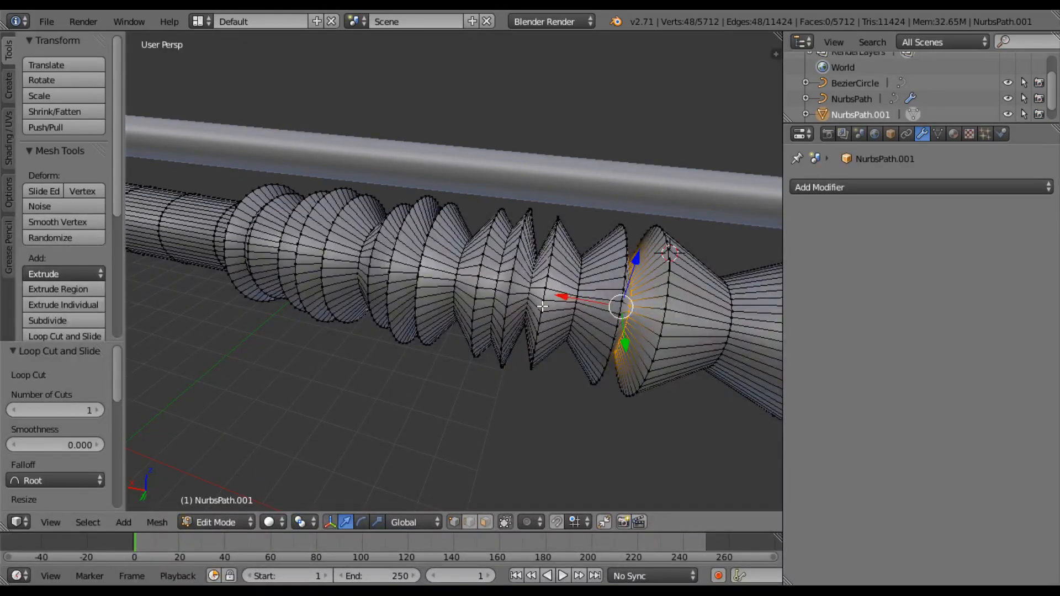
scroll(543, 306, down, 2)
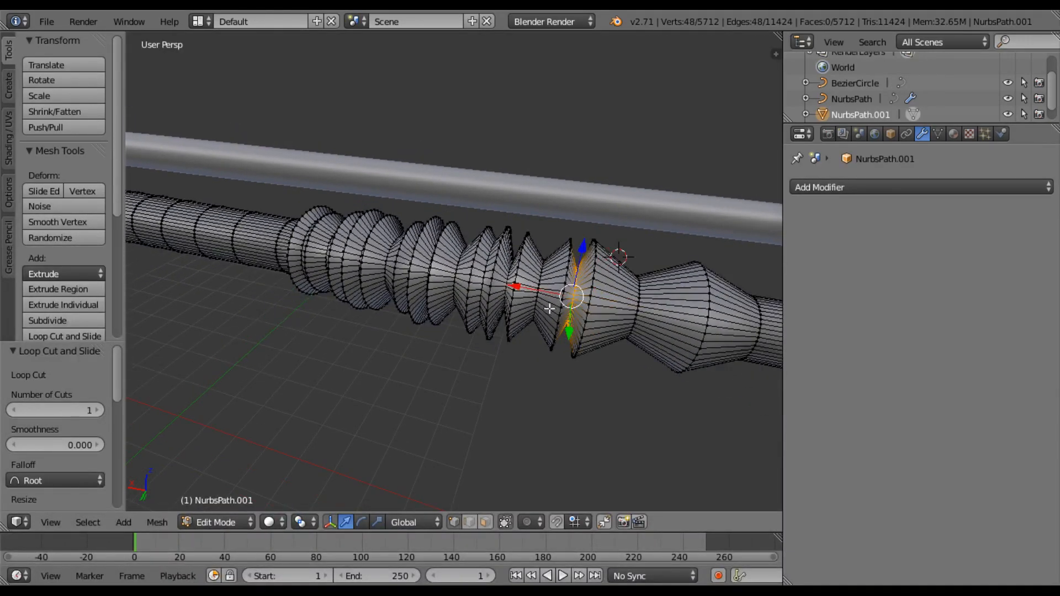
Add a centred loop cut on the short-end flank of the fifth ridge and scale it up slightly.
key(ctrl+r)
click(610, 315)
right_click(610, 315)
key(s)
click(611, 315)
Add a centred loop cut between the fifth ridge's peak and its short-end flank loop, and shrink it to about 0.51.
key(ctrl+r)
click(607, 313)
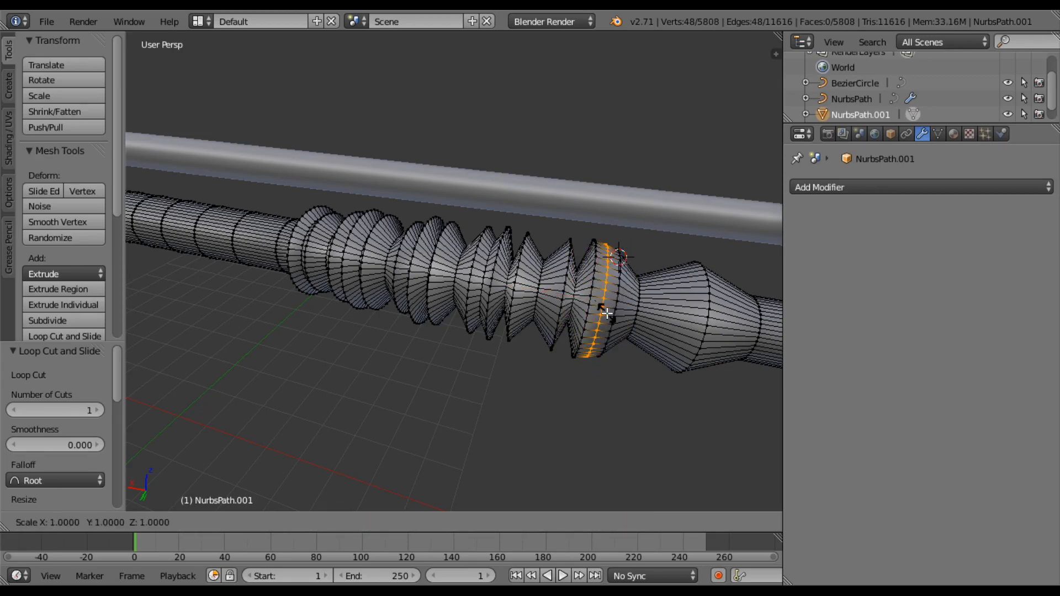
right_click(608, 313)
key(s)
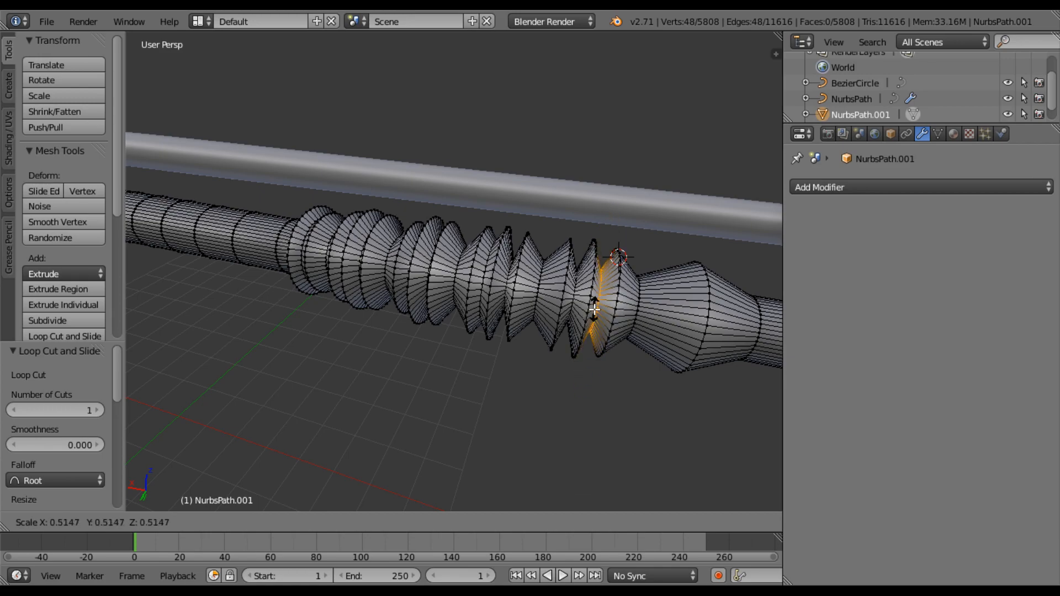
click(594, 309)
Add a centred loop cut on the long-body flank of the sixth, last ridge and scale it up to about 1.16.
scroll(605, 346, down, 4)
scroll(600, 345, up, 4)
middle_drag(568, 341, 556, 346)
key(ctrl+r)
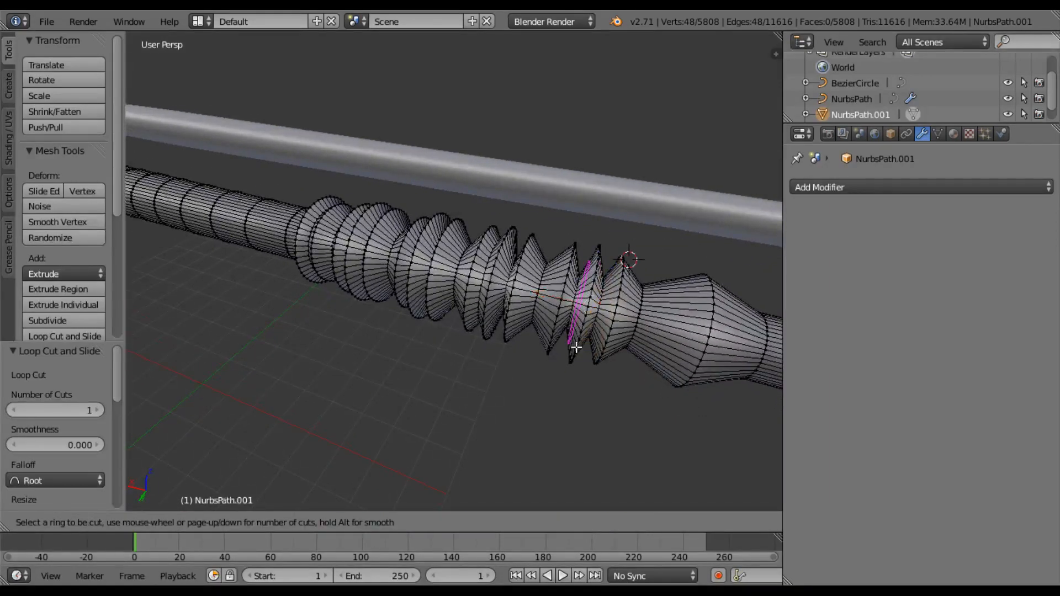
click(667, 356)
right_click(668, 355)
key(s)
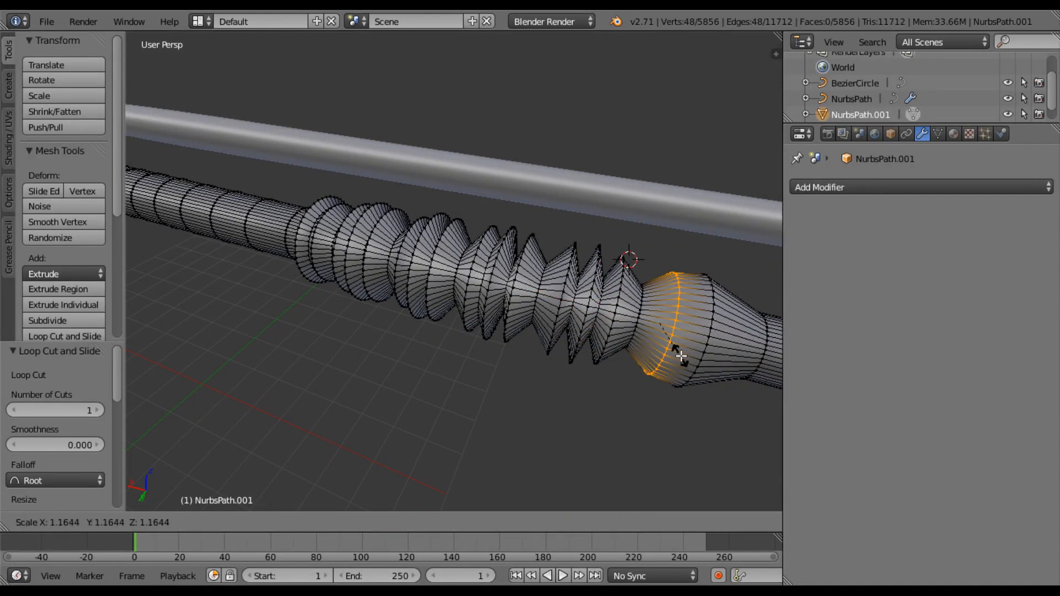
click(683, 358)
Add a loop cut between the last ridge's peak and its enlarged long-body flank loop, and shrink it into a groove.
key(ctrl+r)
click(690, 356)
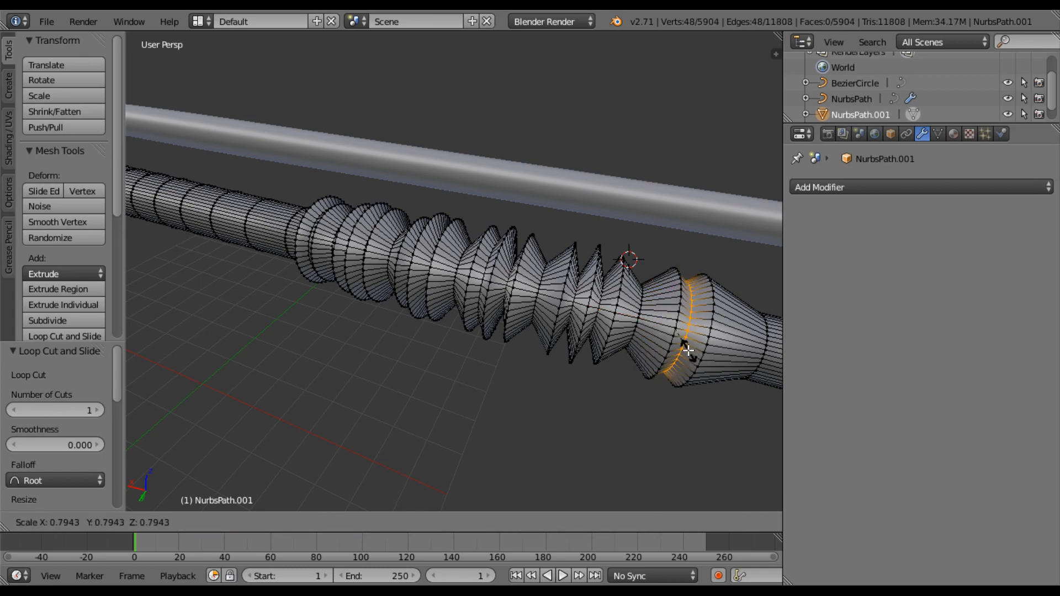
click(686, 343)
Add a loop cut on the short-end flank of the last ridge and scale it up to 1.048.
middle_drag(687, 342, 651, 386)
key(ctrl+r)
click(669, 396)
click(672, 398)
key(s)
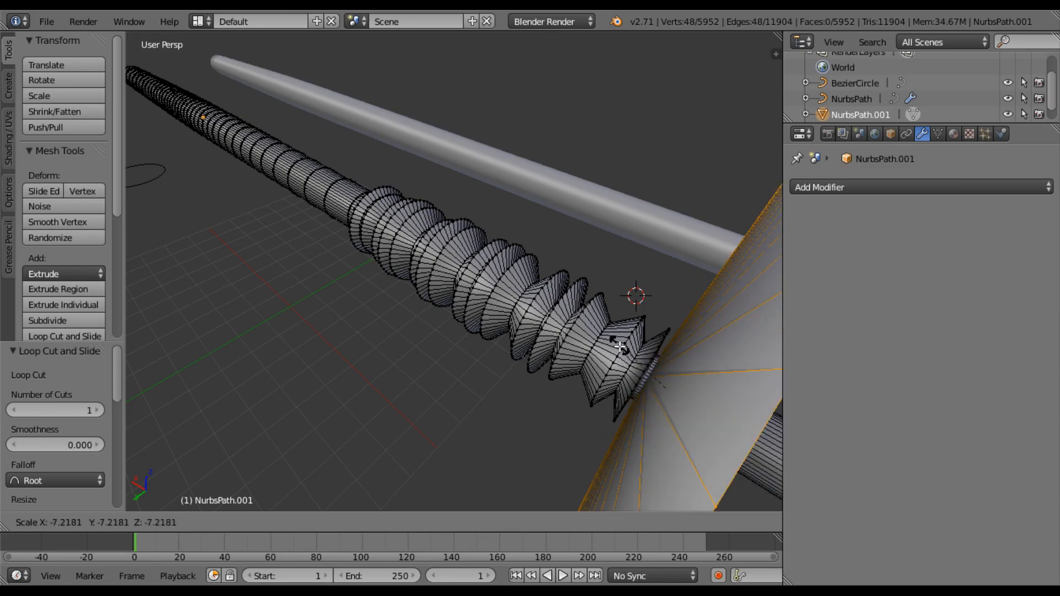
right_click(733, 425)
middle_drag(626, 414, 634, 350)
key(s)
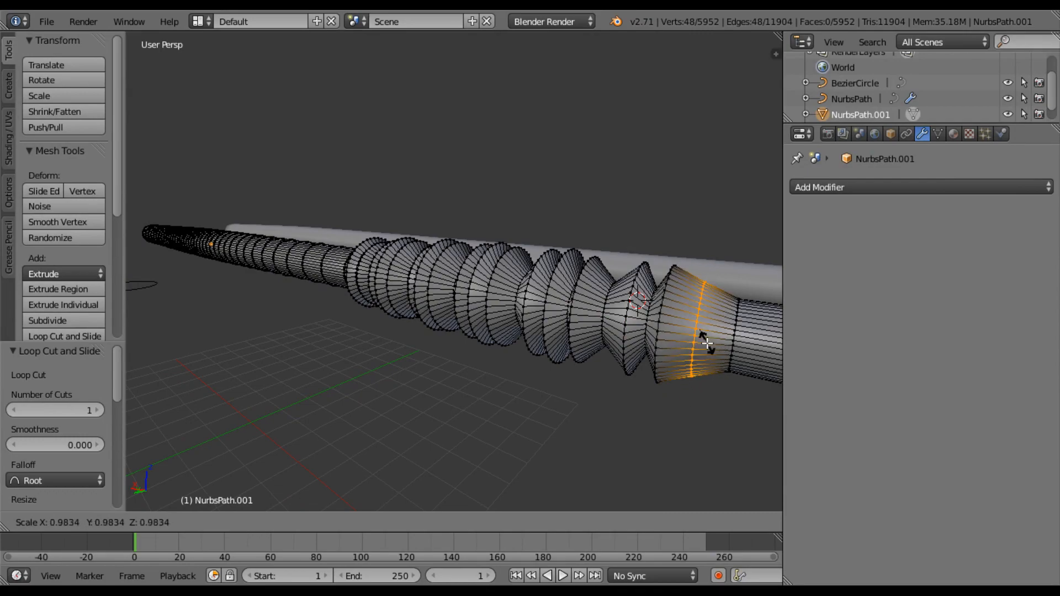
click(708, 345)
Add a centred loop cut between the last ridge's peak and its short-end flank loop, and shrink it into a groove.
key(ctrl+r)
click(685, 332)
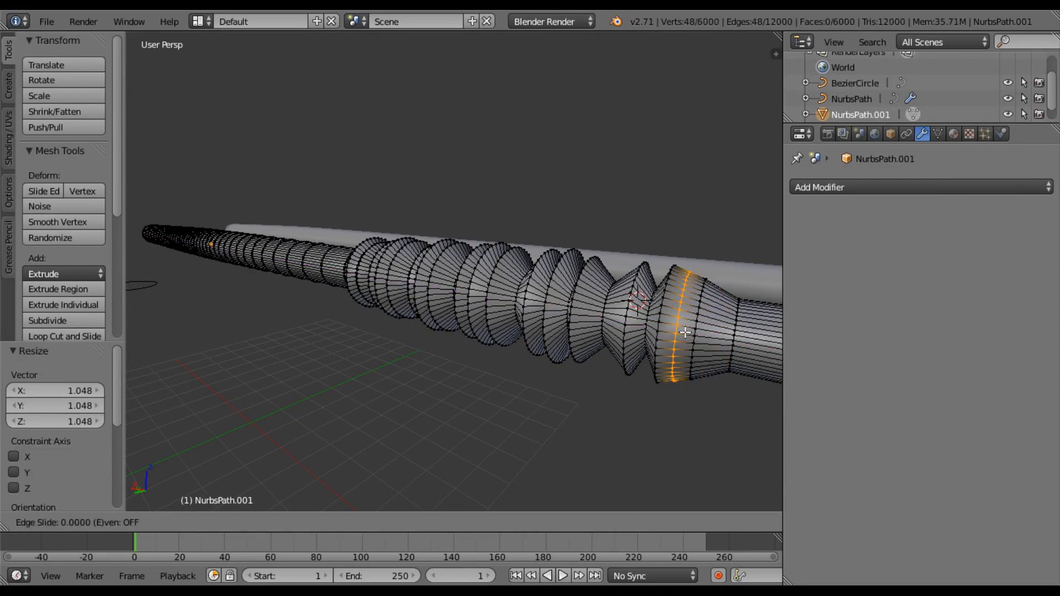
right_click(685, 332)
key(s)
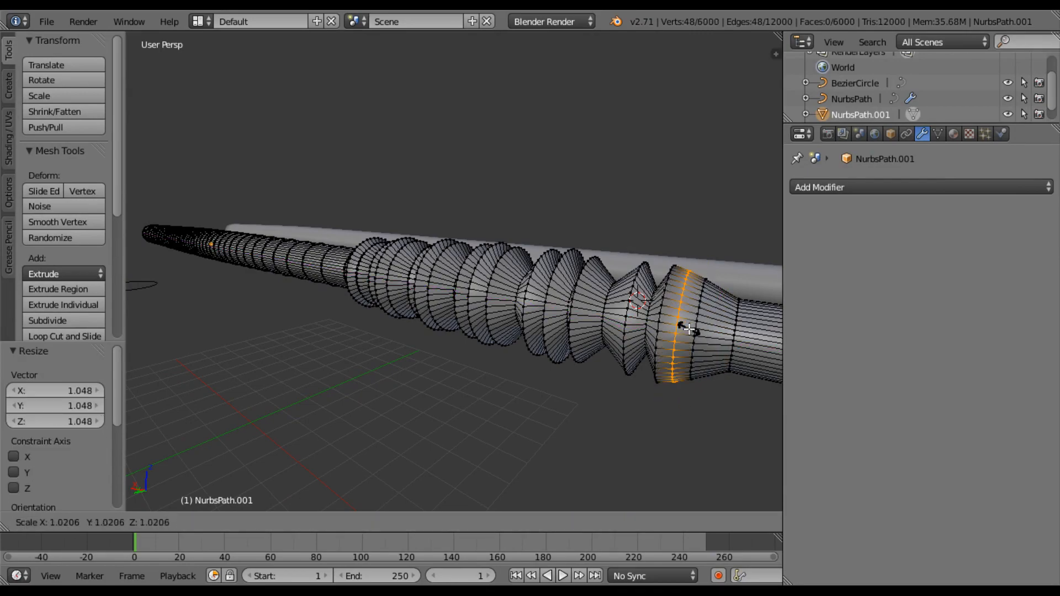
click(684, 330)
scroll(667, 365, down, 2)
middle_drag(585, 362, 620, 371)
scroll(594, 331, up, 4)
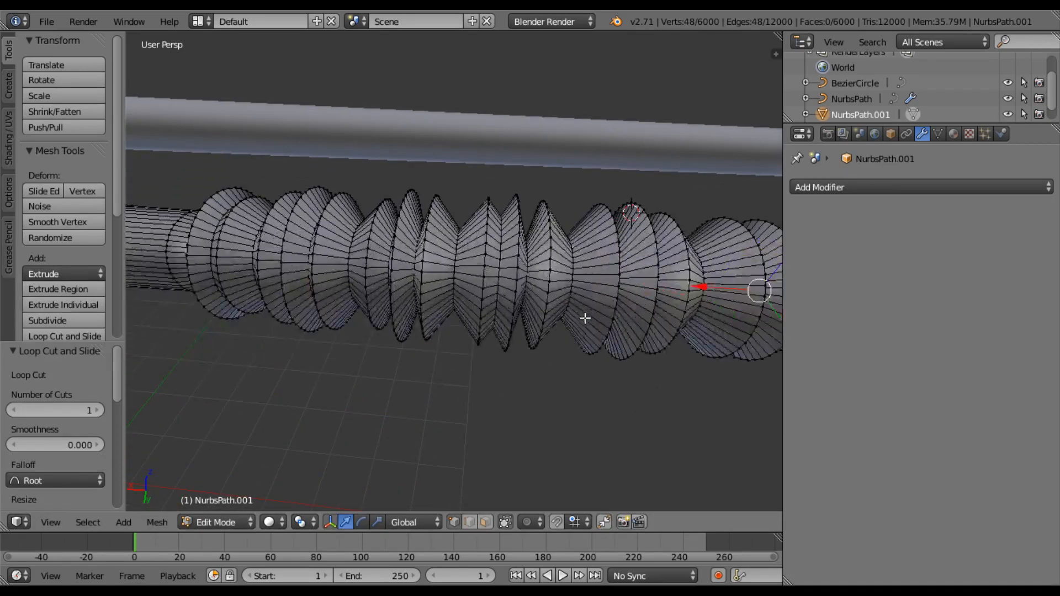
scroll(559, 323, down, 3)
right_click(415, 303)
key(g)
key(z)
key(x)
right_click(446, 366)
Examine the accordion section of the straw from several angles and distances.
middle_drag(448, 370, 559, 379)
scroll(562, 446, down, 4)
scroll(557, 357, up, 6)
middle_drag(585, 323, 531, 312)
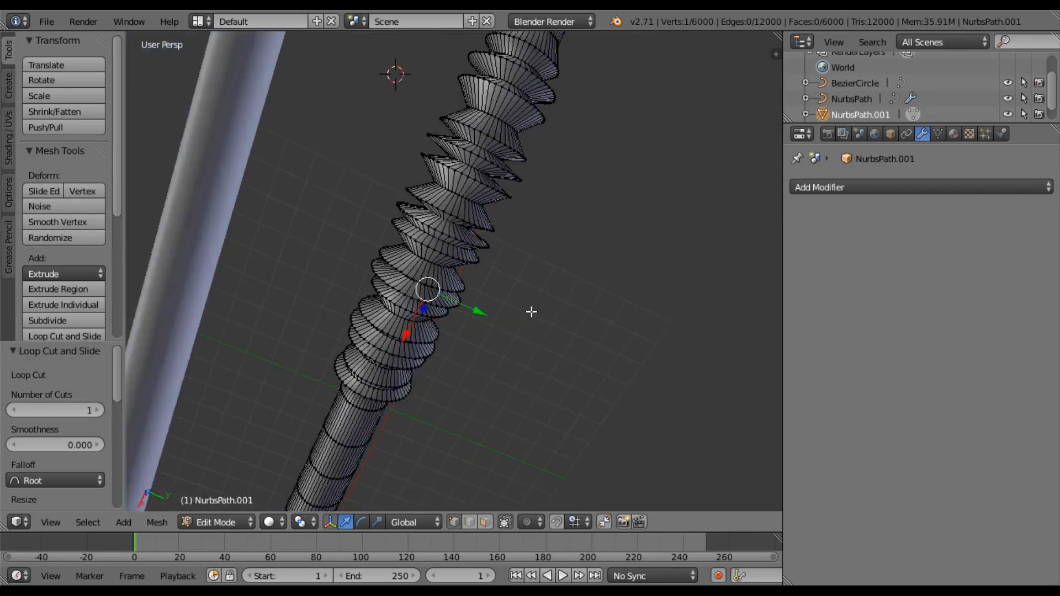
scroll(532, 313, down, 2)
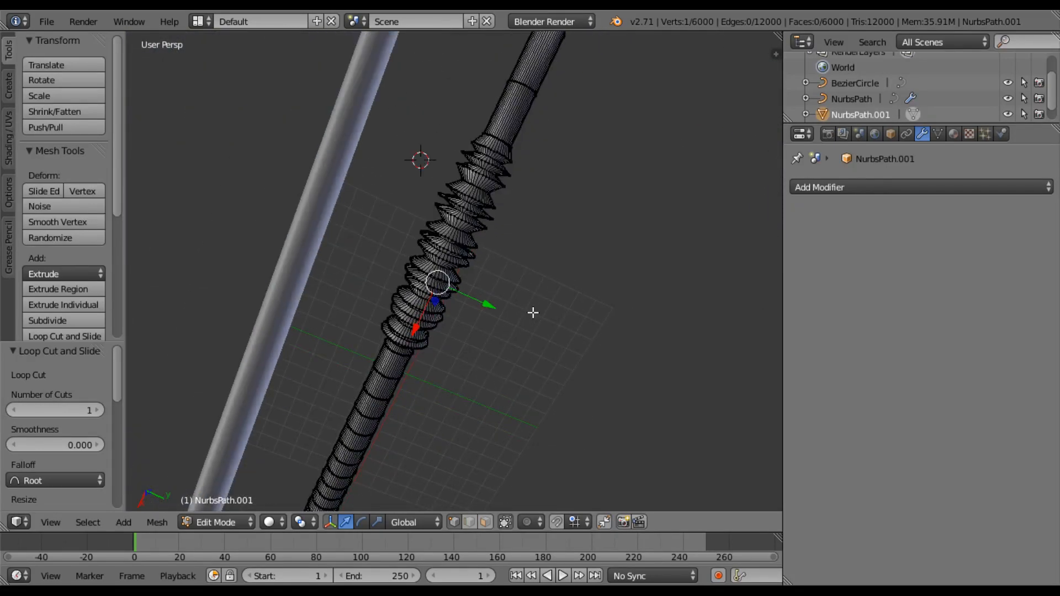
scroll(533, 313, down, 2)
middle_drag(591, 302, 563, 261)
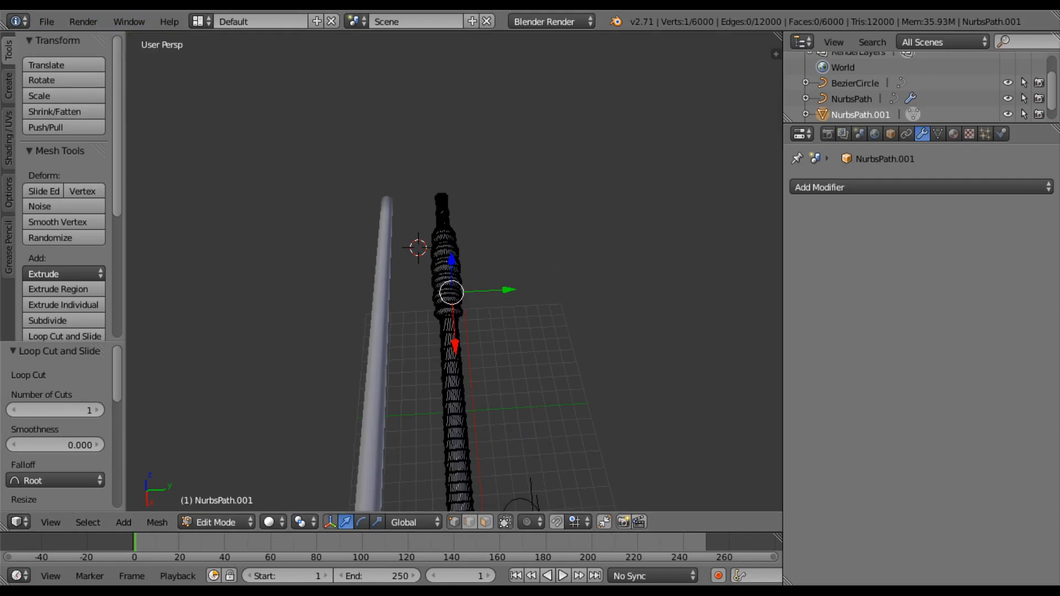
Save the file in the "bar stuff 1" folder under the name "straw straight 1".
click(47, 21)
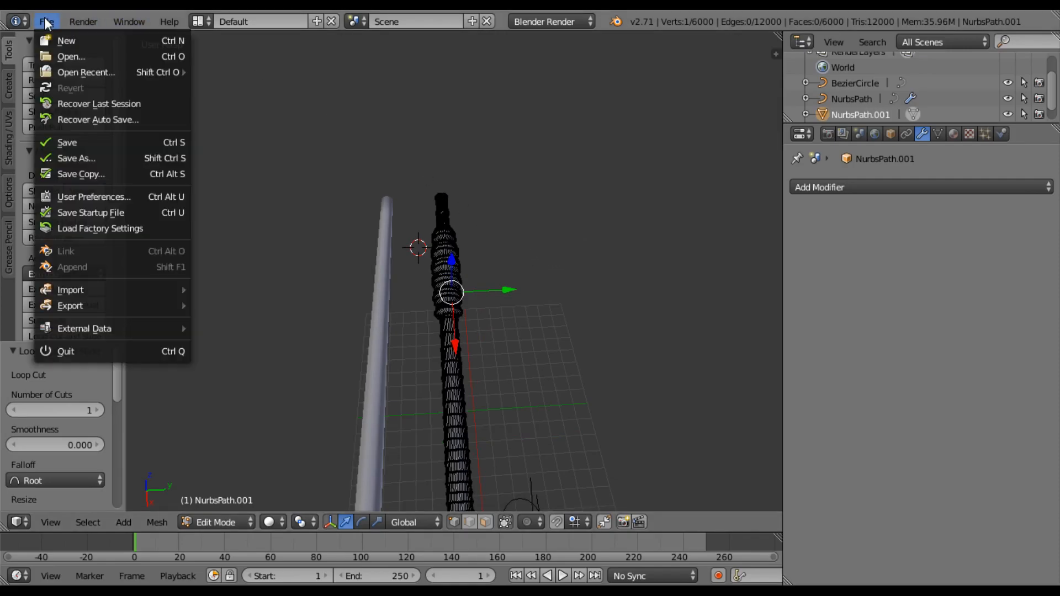
click(94, 147)
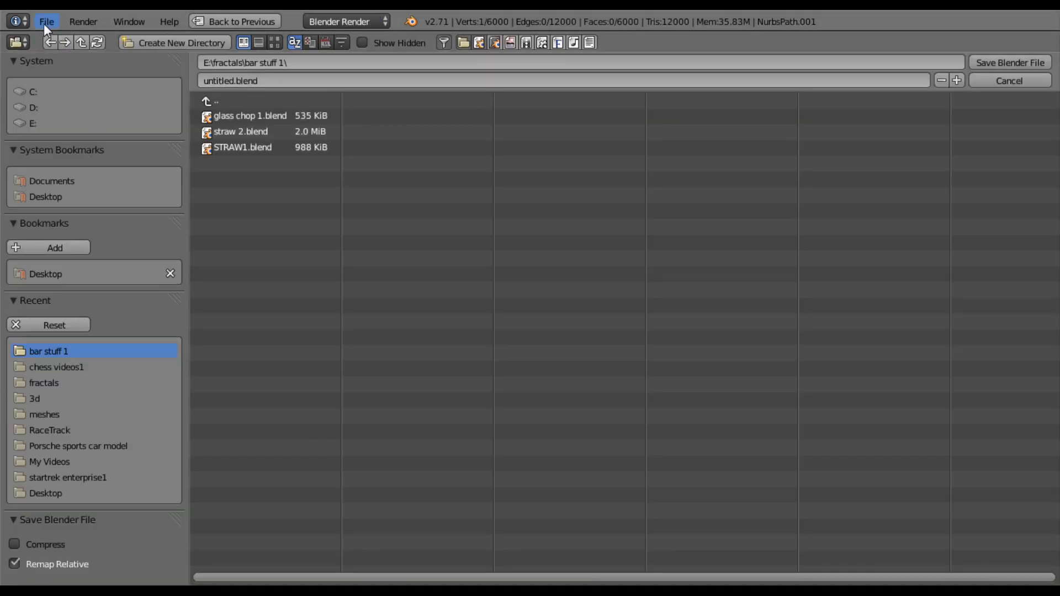
click(237, 81)
double_click(229, 77)
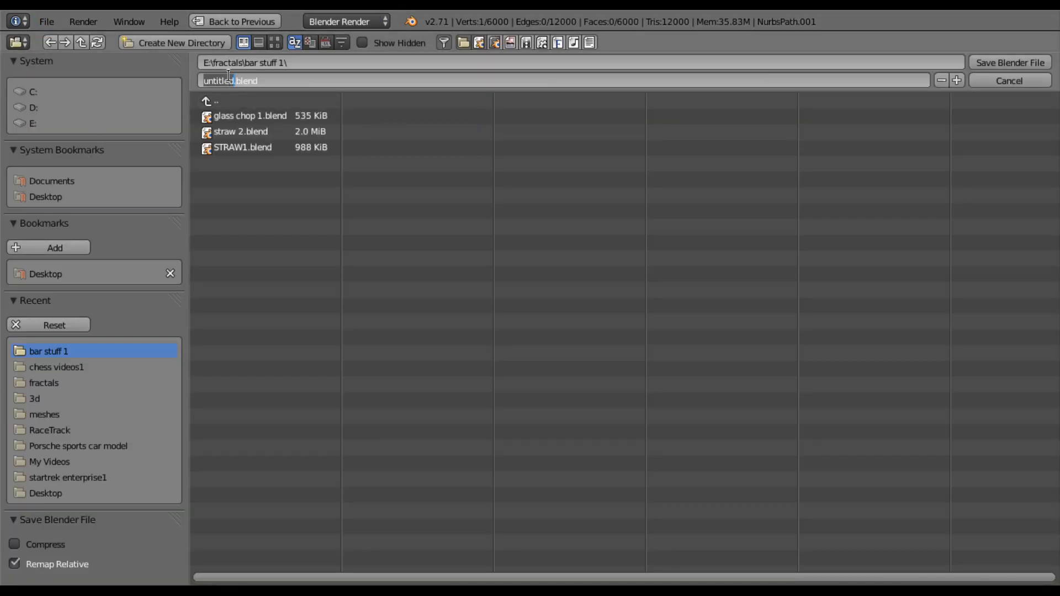
drag(309, 84, 90, 80)
text(straw straight 1)
key(Return)
click(987, 61)
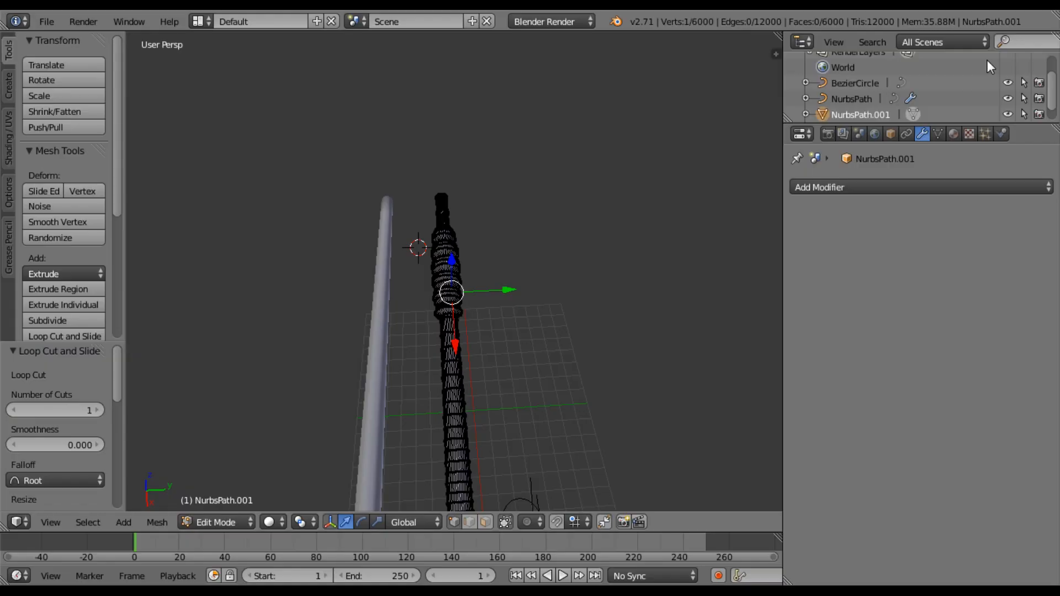
Check the ridged straw from both ends and switch it from Edit Mode back to Object Mode.
scroll(574, 138, down, 4)
middle_drag(502, 282, 485, 336)
scroll(501, 330, up, 7)
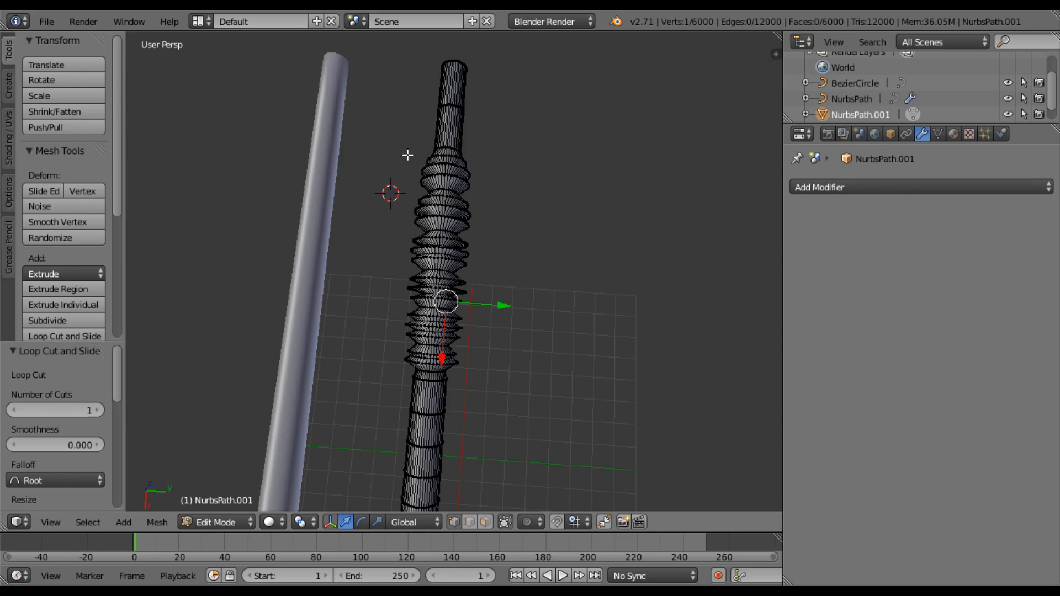
middle_drag(570, 239, 542, 235)
middle_drag(286, 178, 438, 216)
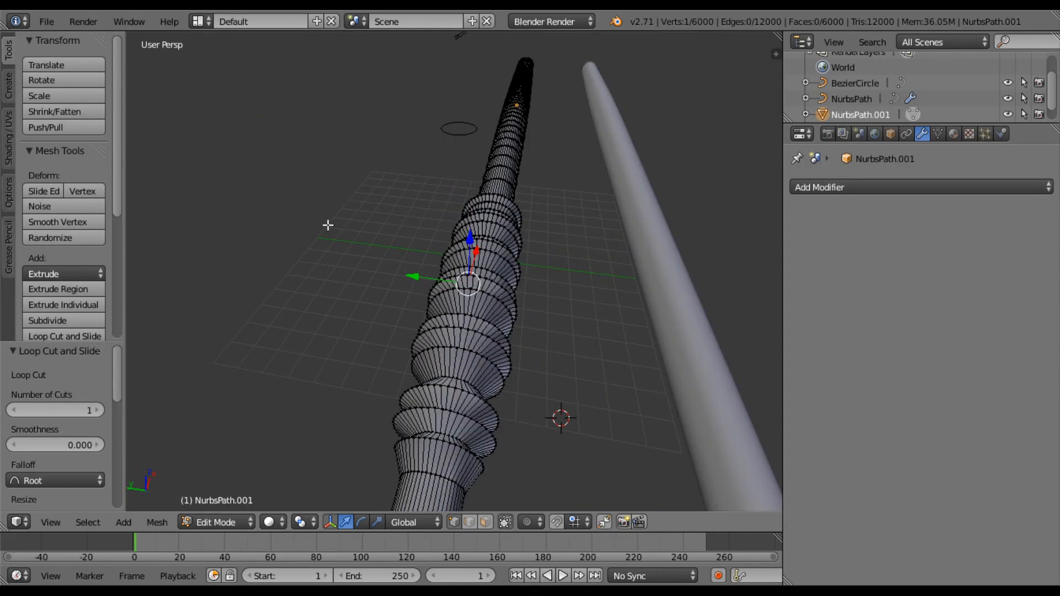
scroll(521, 284, down, 3)
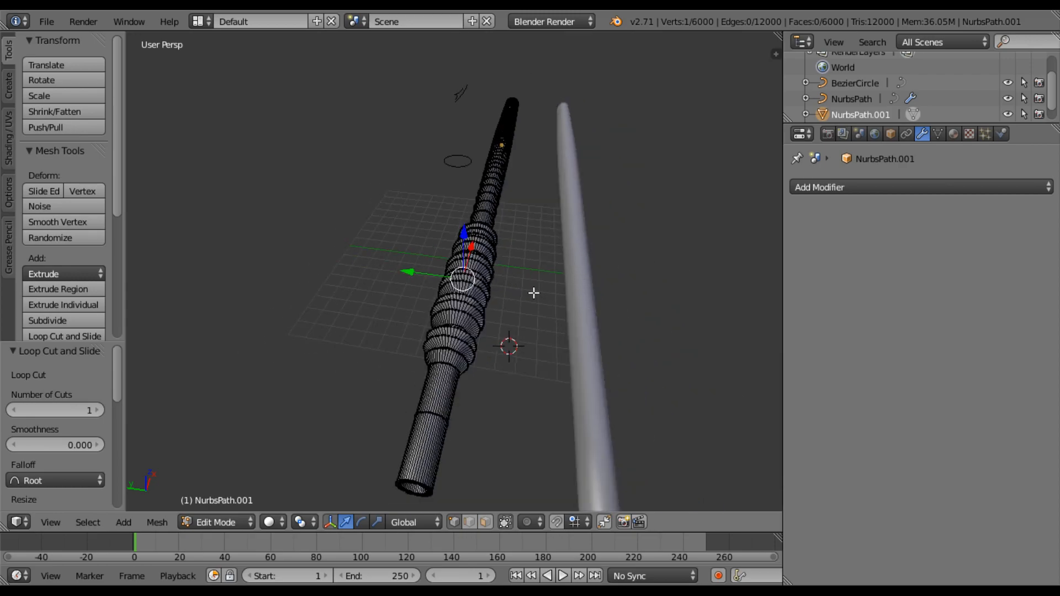
key(b)
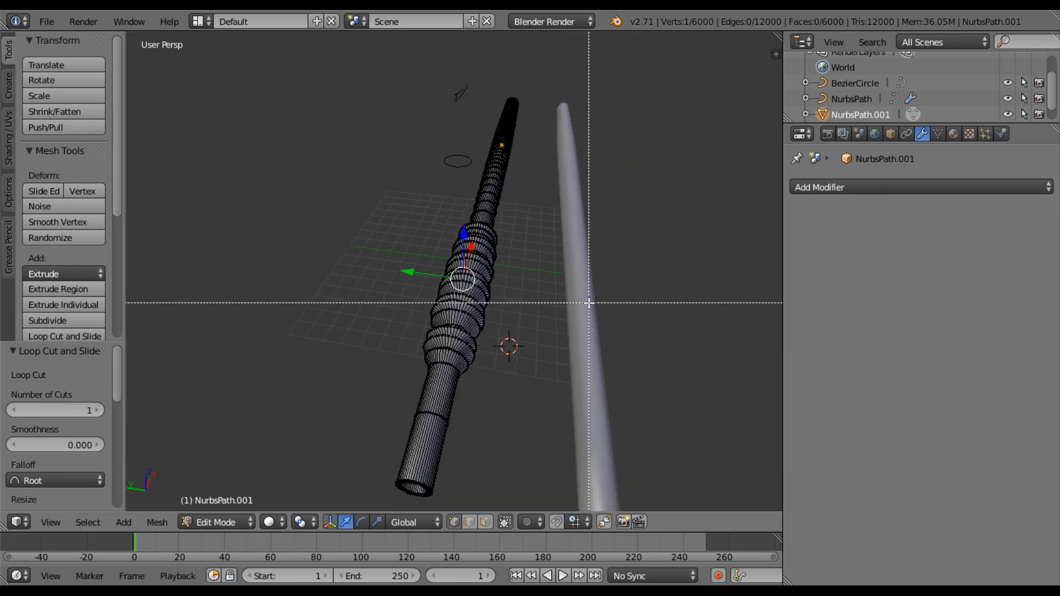
key(Escape)
key(Tab)
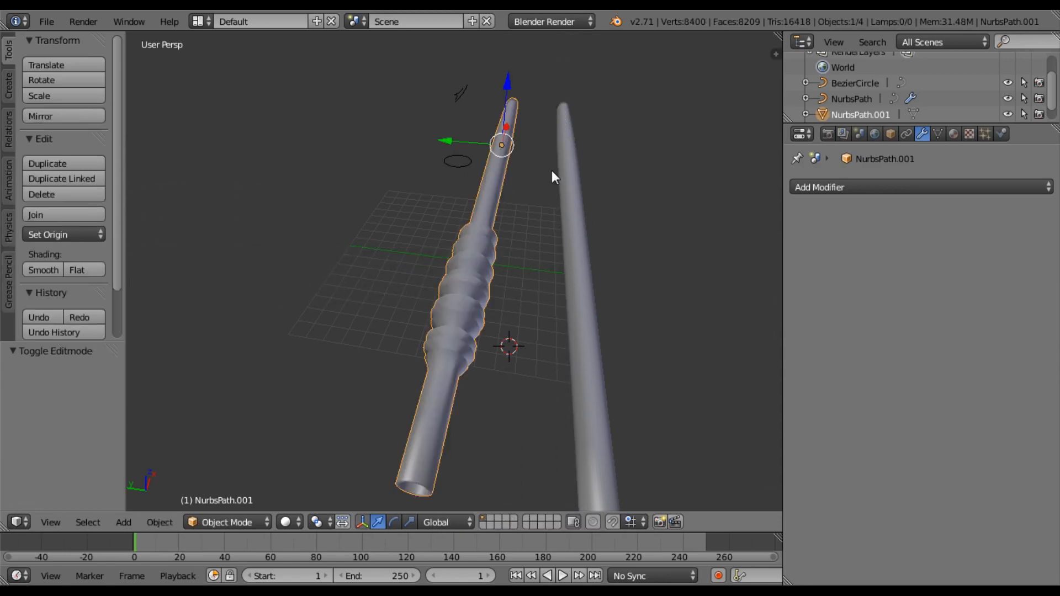
click(44, 21)
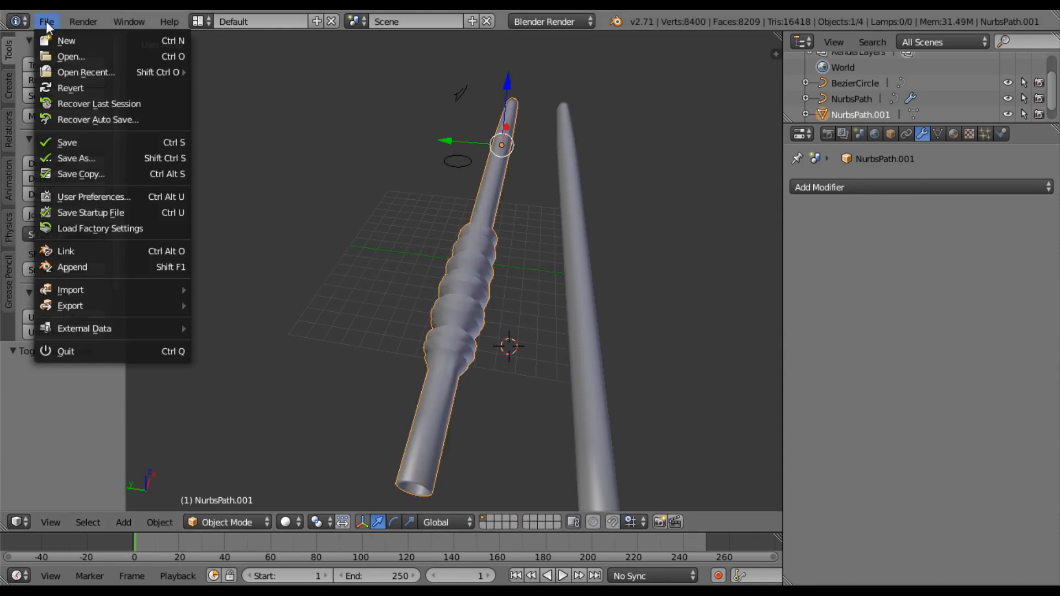
mouse_move(116, 310)
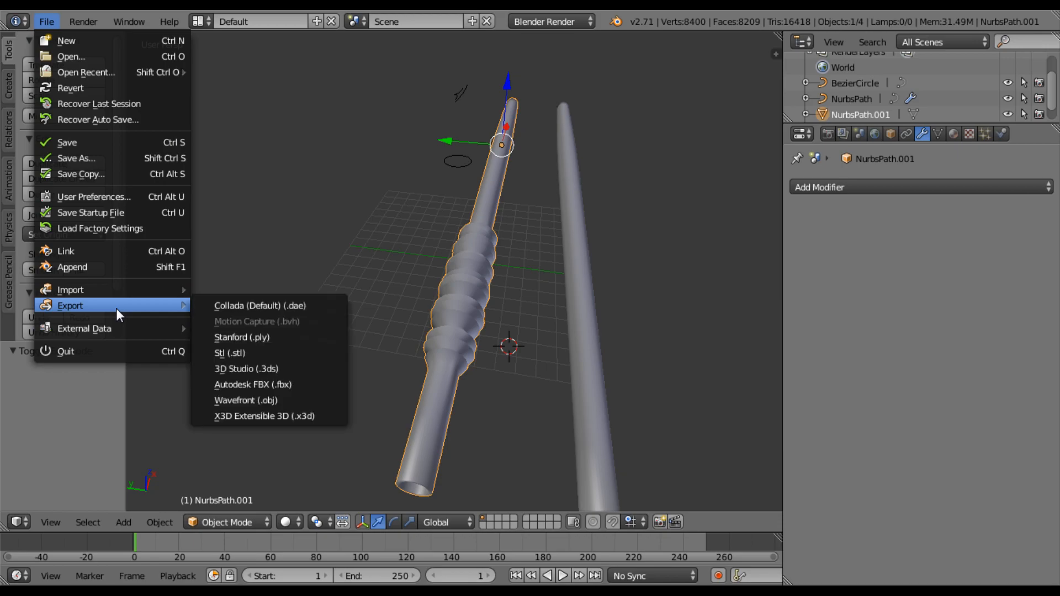
scroll(529, 262, up, 1)
scroll(529, 261, down, 1)
scroll(529, 262, up, 1)
Delete the plain straw beside the ridged one.
middle_drag(494, 243, 613, 298)
right_click(509, 162)
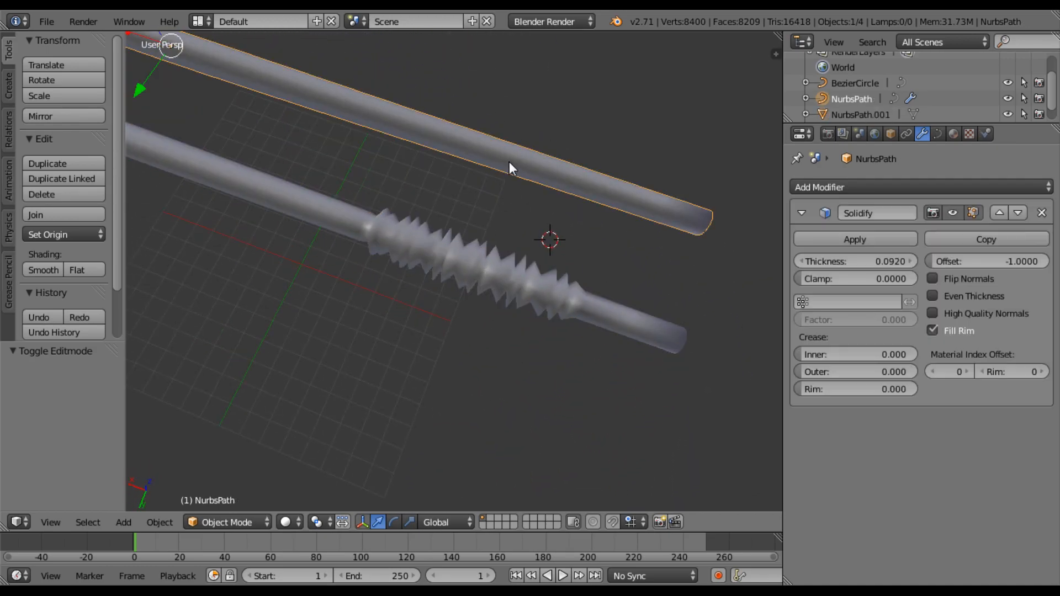
key(x)
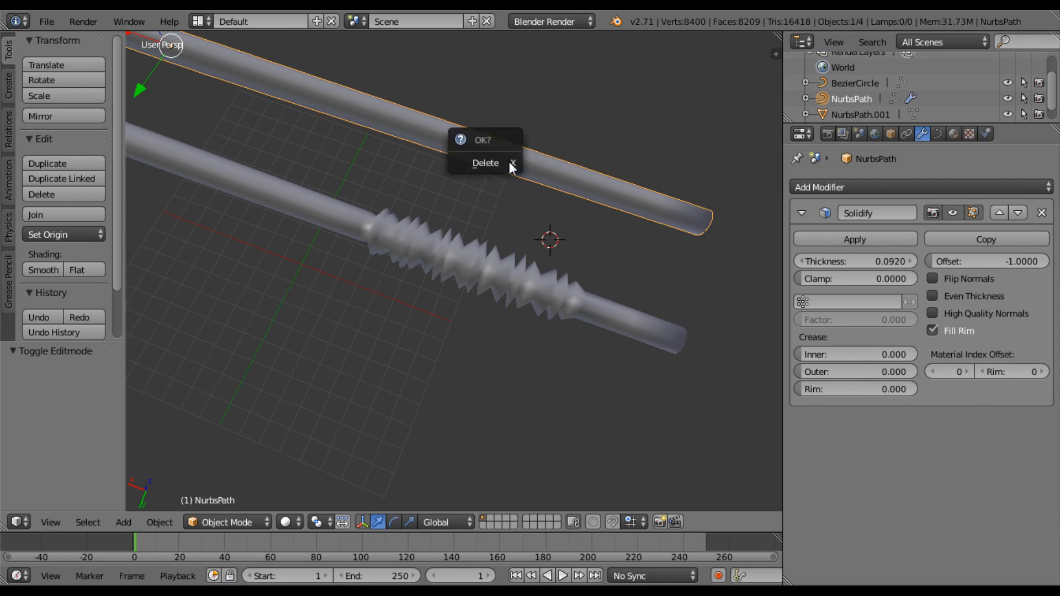
click(509, 162)
Delete the BezierCircle curve from the scene.
middle_drag(509, 162, 430, 165)
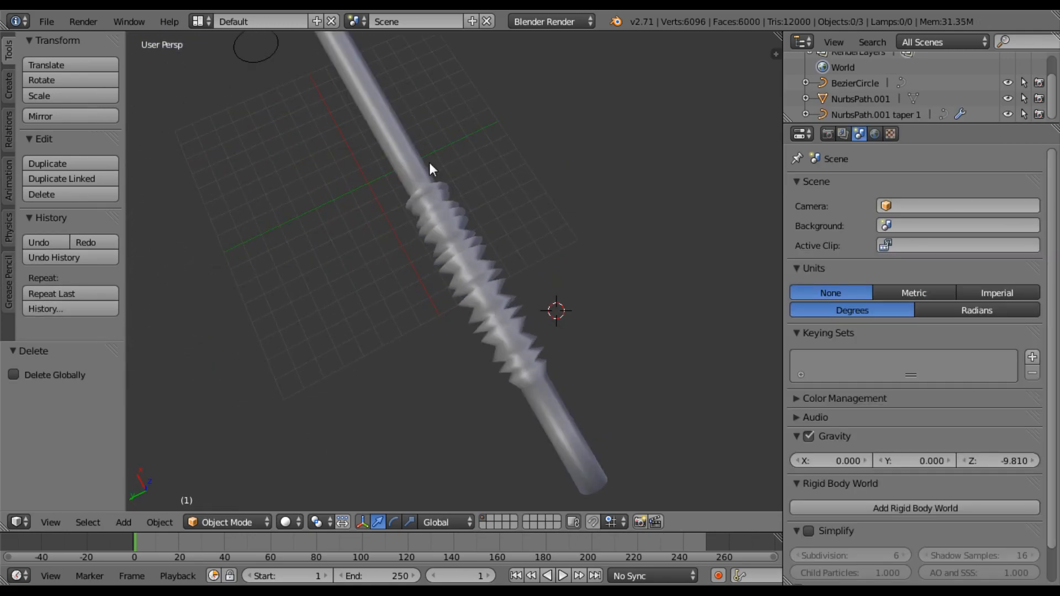
click(855, 84)
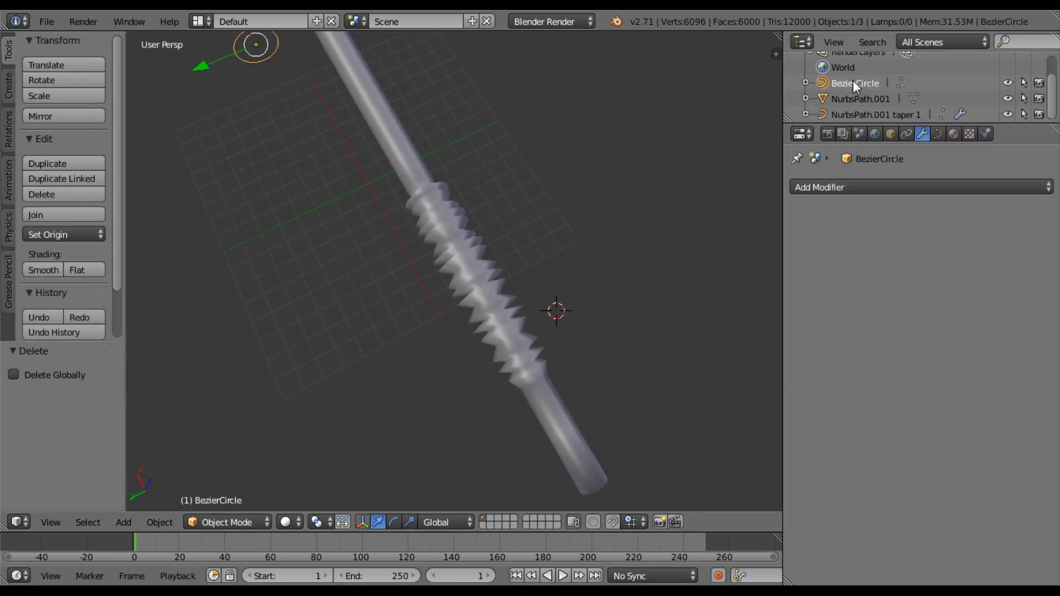
right_click(860, 86)
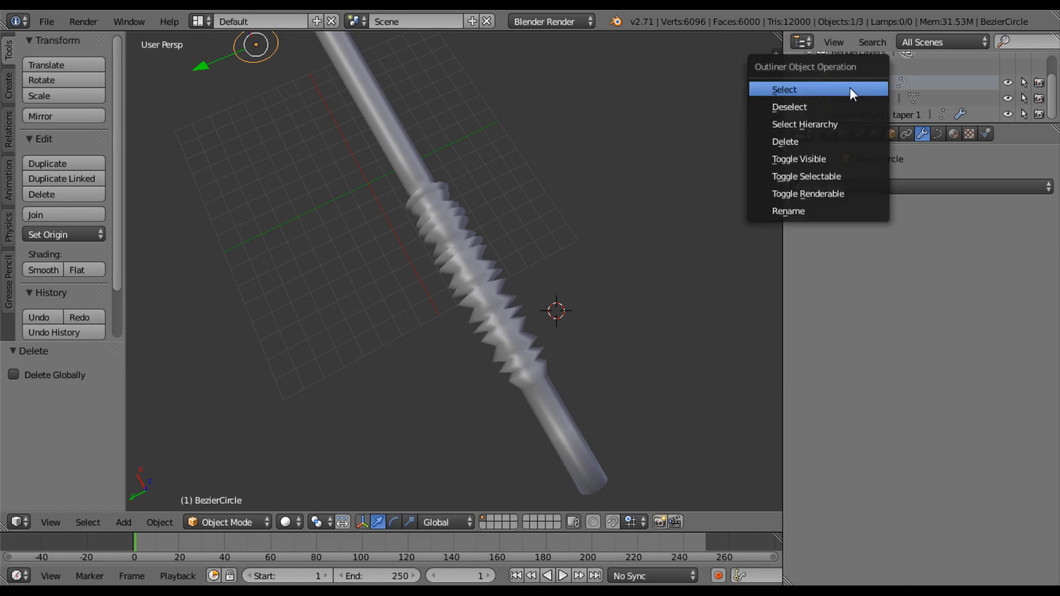
click(824, 142)
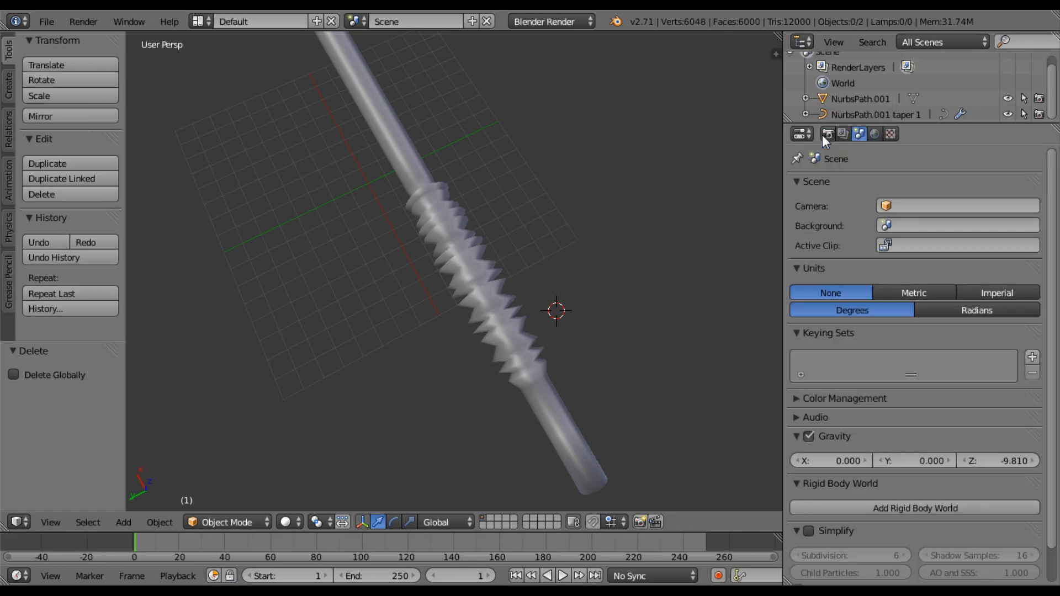
click(868, 103)
right_click(867, 102)
click(846, 105)
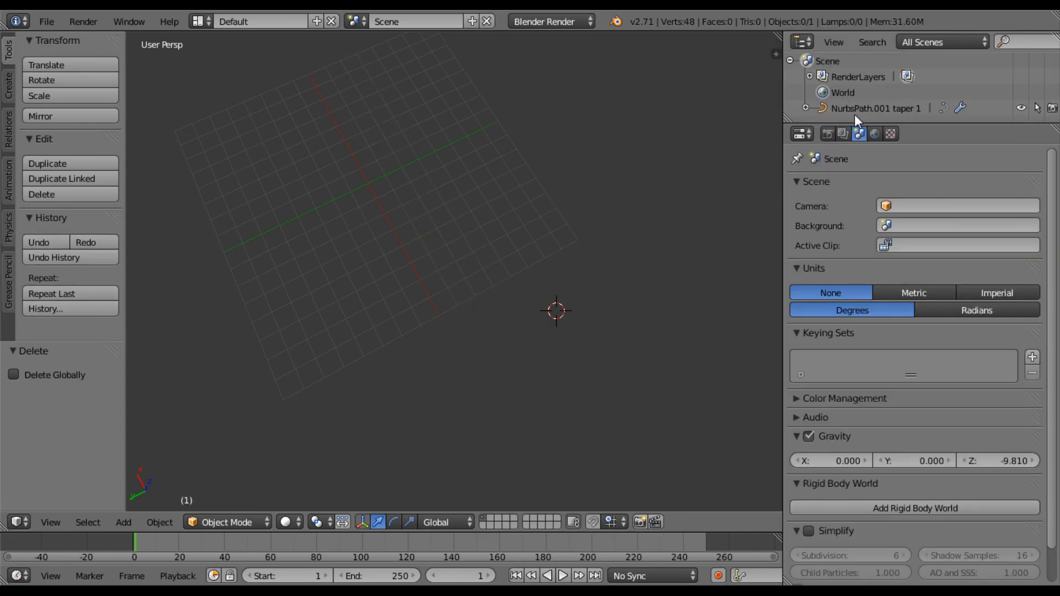
key(ctrl+z)
Delete the taper curve "NurbsPath.001 taper 1" so that the ridged straw is the scene's only object.
scroll(440, 175, down, 2)
middle_drag(438, 176, 286, 193)
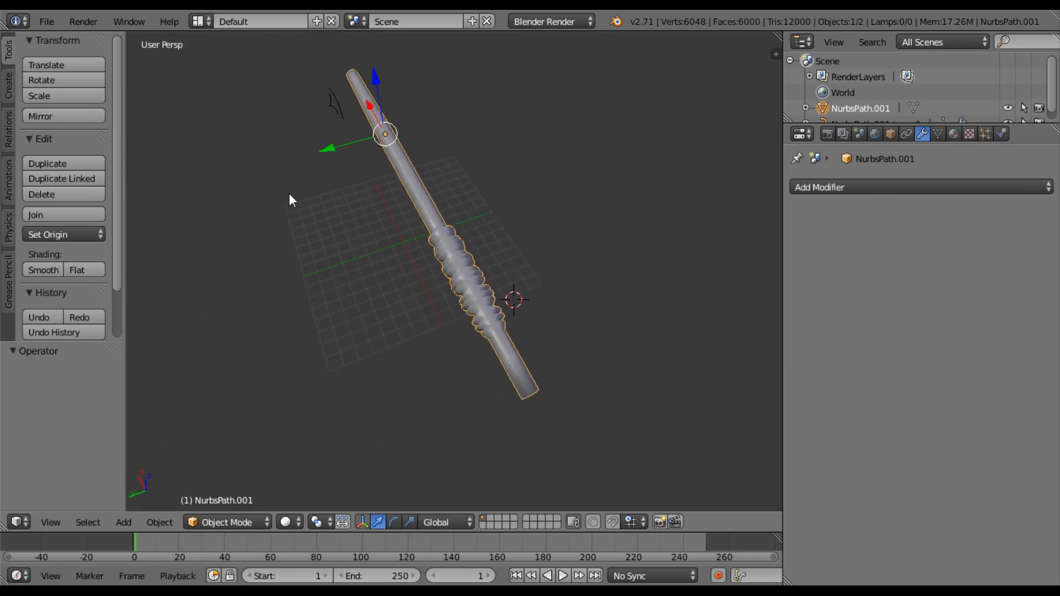
scroll(288, 193, up, 1)
scroll(897, 101, down, 1)
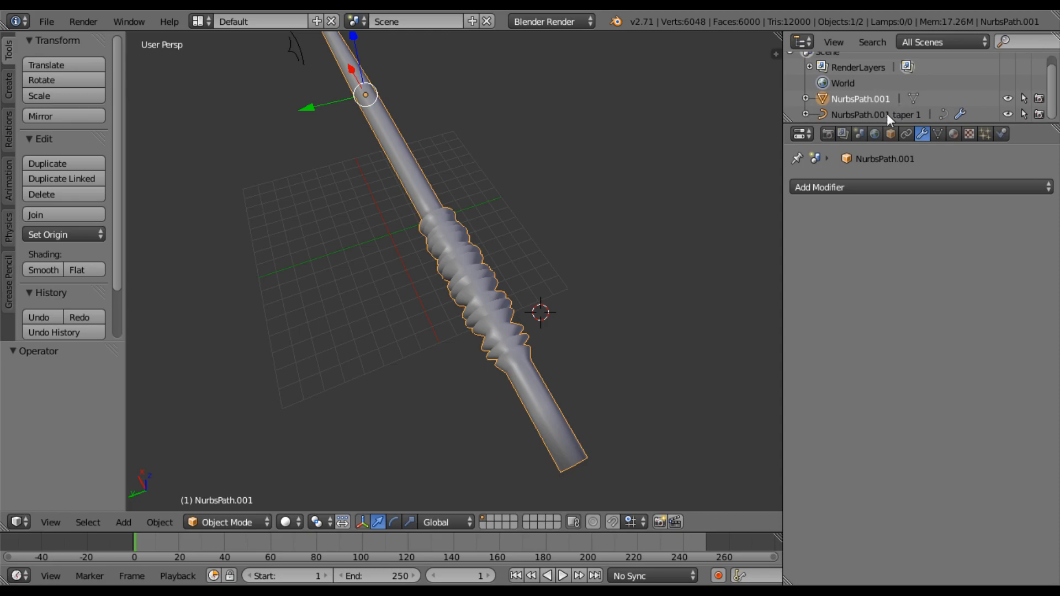
click(872, 114)
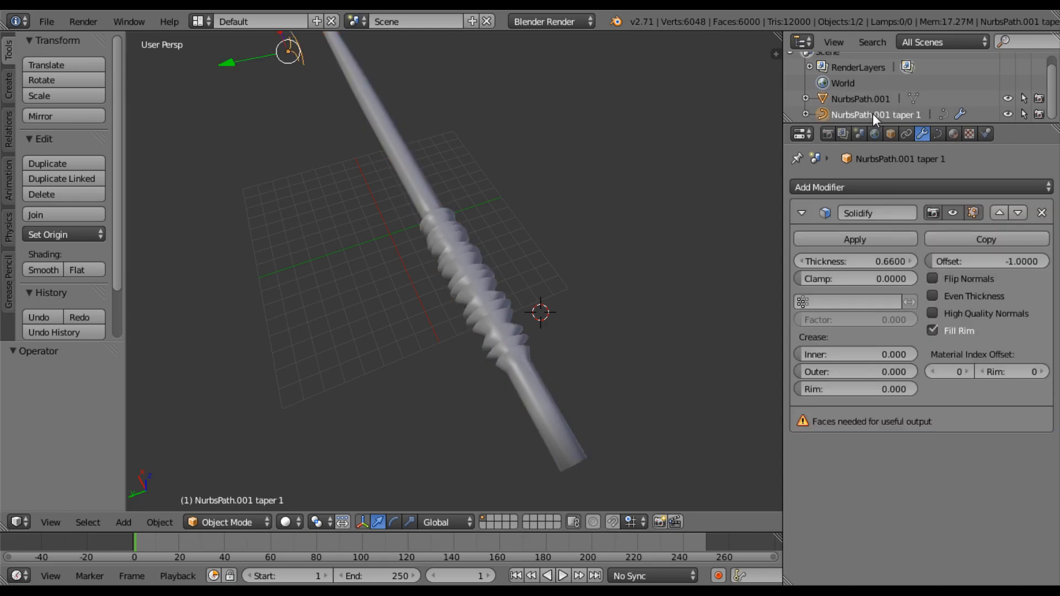
right_click(879, 113)
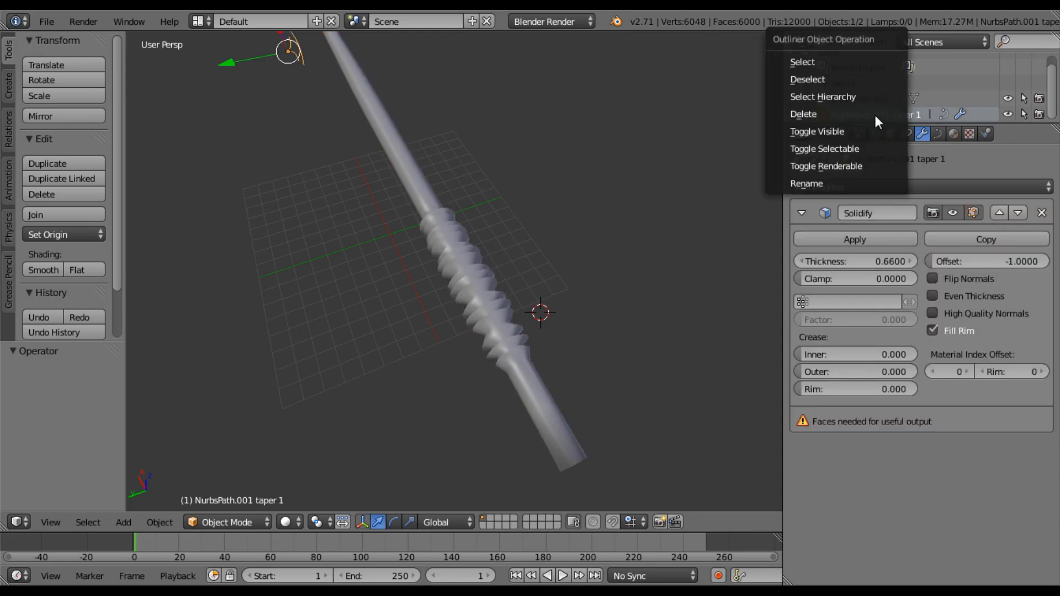
click(878, 111)
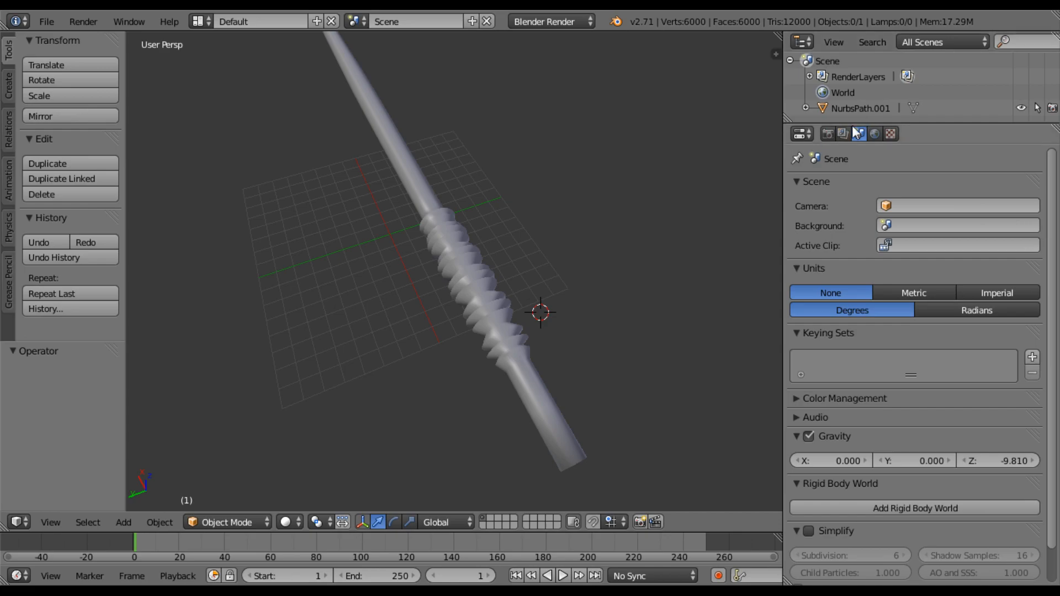
Rename the ridged straw object to "NurbsPath.001 mesh straw 1".
click(892, 110)
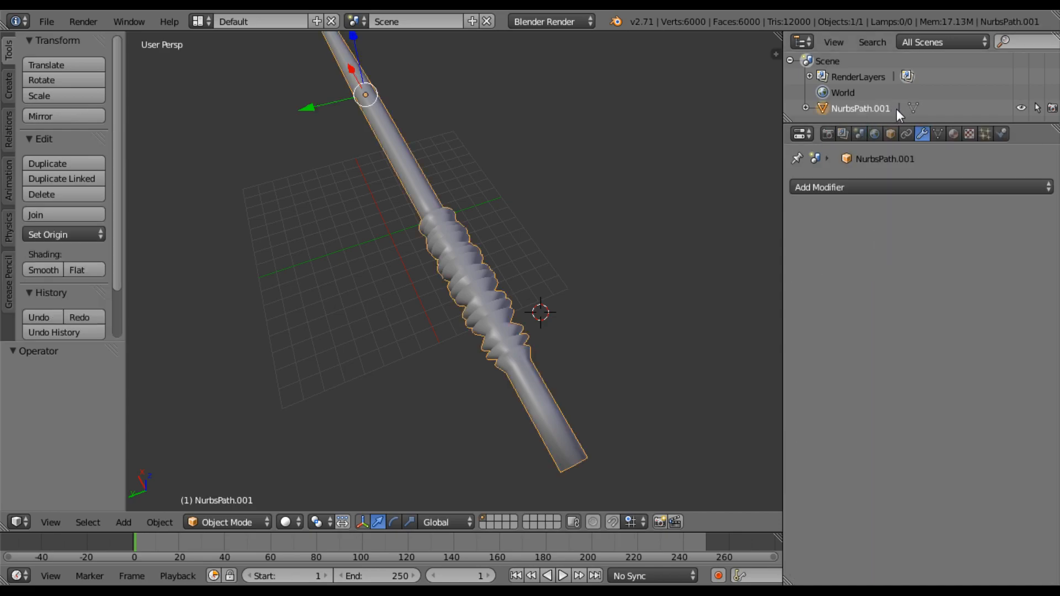
double_click(887, 108)
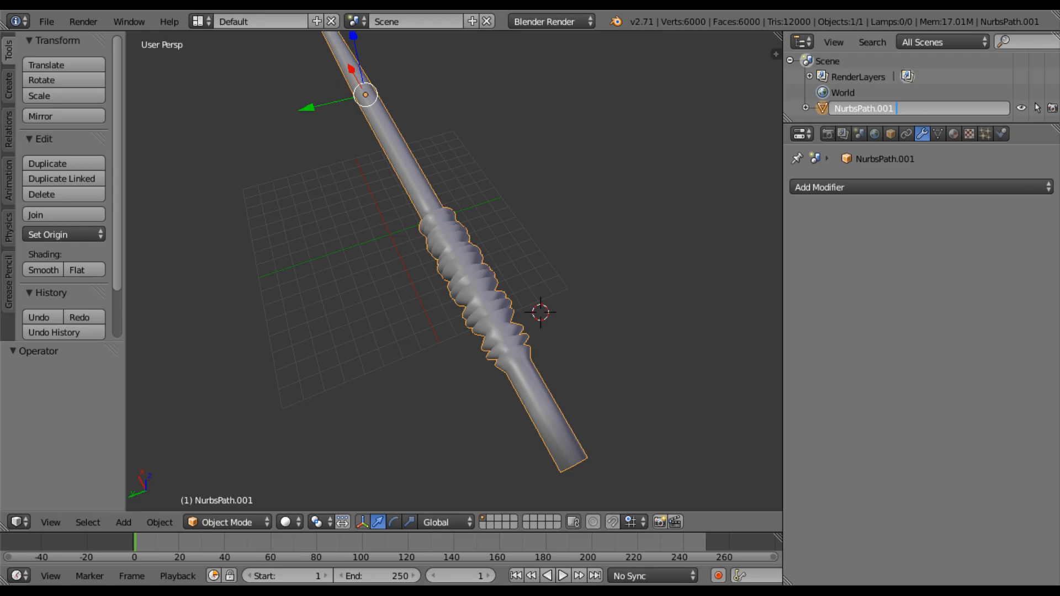
text(mesh straw)
text( 1)
key(Return)
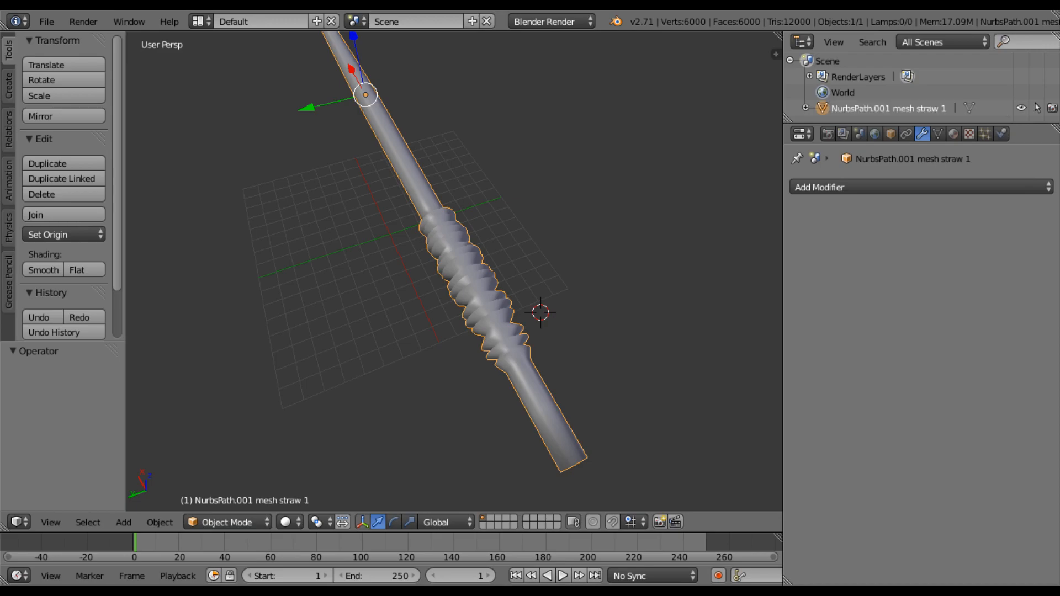
Save the cleaned scene as a new file named "straw straight 1 export1.blend" in the "bar stuff 1" folder.
scroll(442, 263, down, 2)
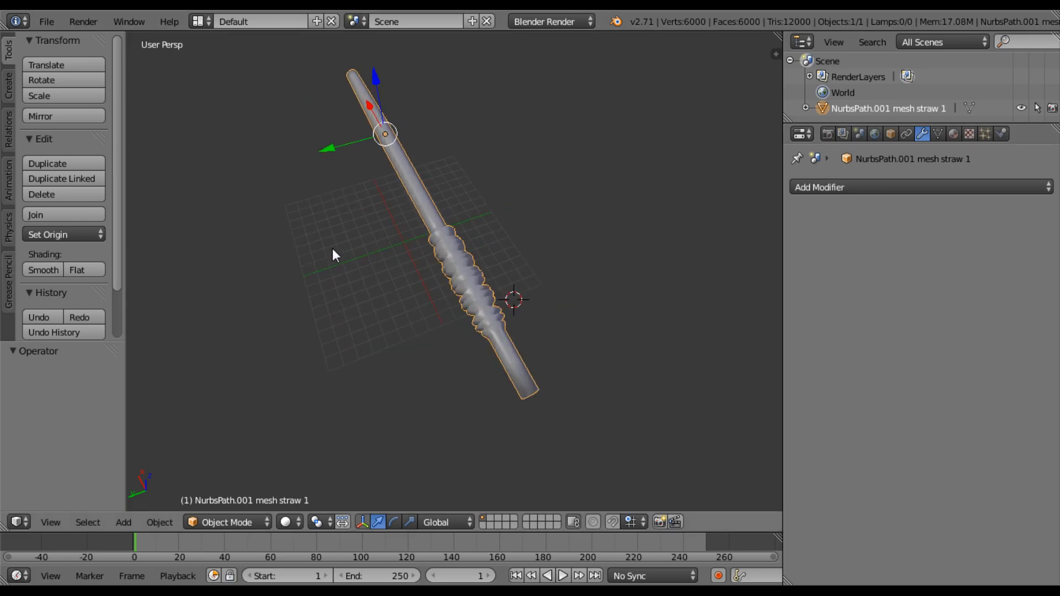
click(46, 22)
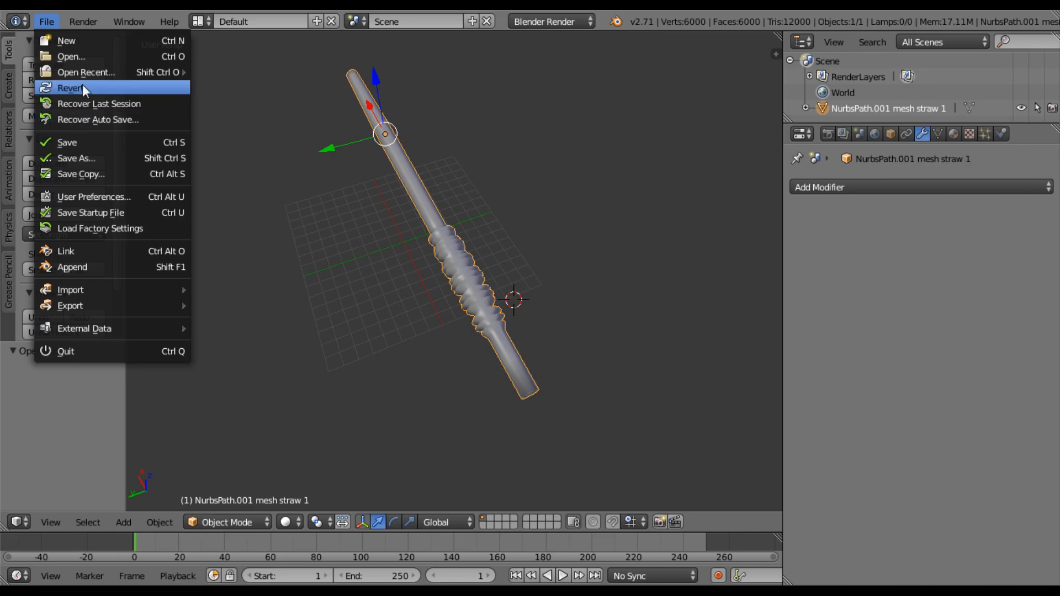
click(102, 158)
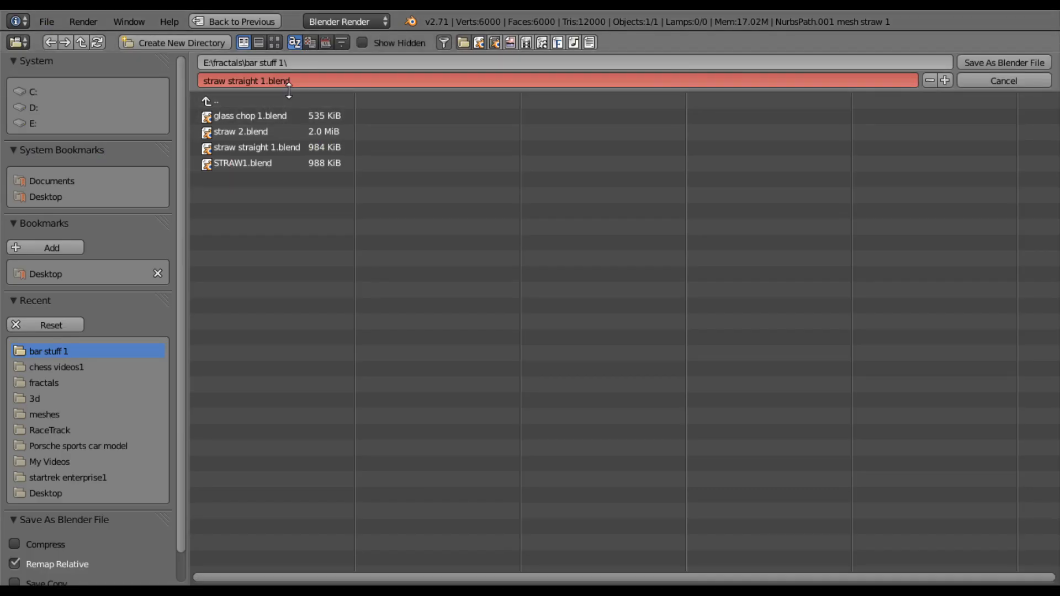
click(268, 78)
text(cleaned)
key(BackSpace)
key(BackSpace)
key(BackSpace)
key(BackSpace)
key(BackSpace)
key(BackSpace)
key(BackSpace)
text(export1)
key(Return)
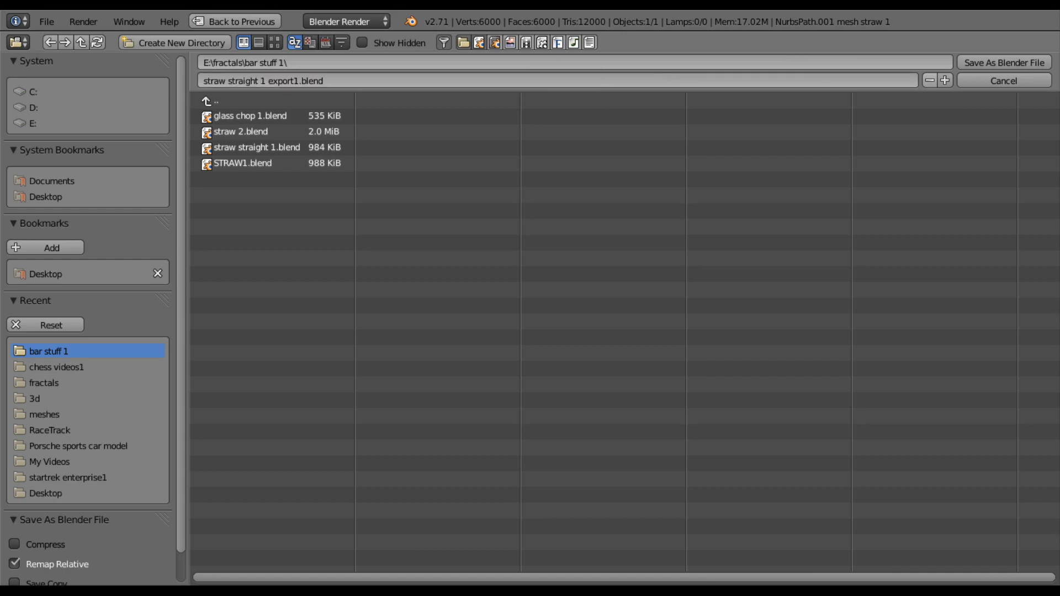
click(1012, 60)
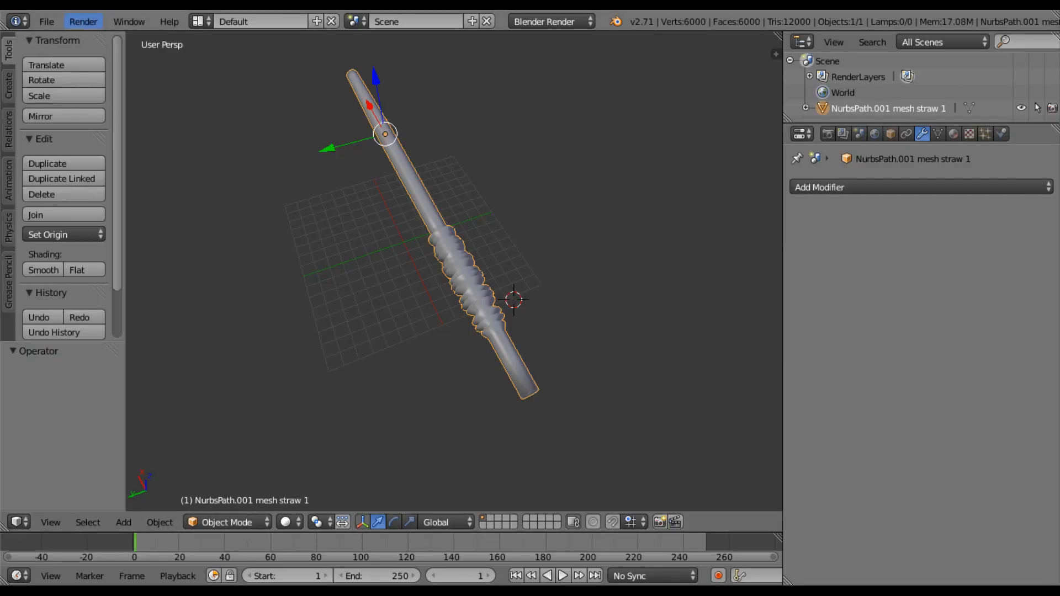
Export the straw in Autodesk FBX format to the "bar stuff 1" folder as "straw straight 1.fbx".
click(53, 25)
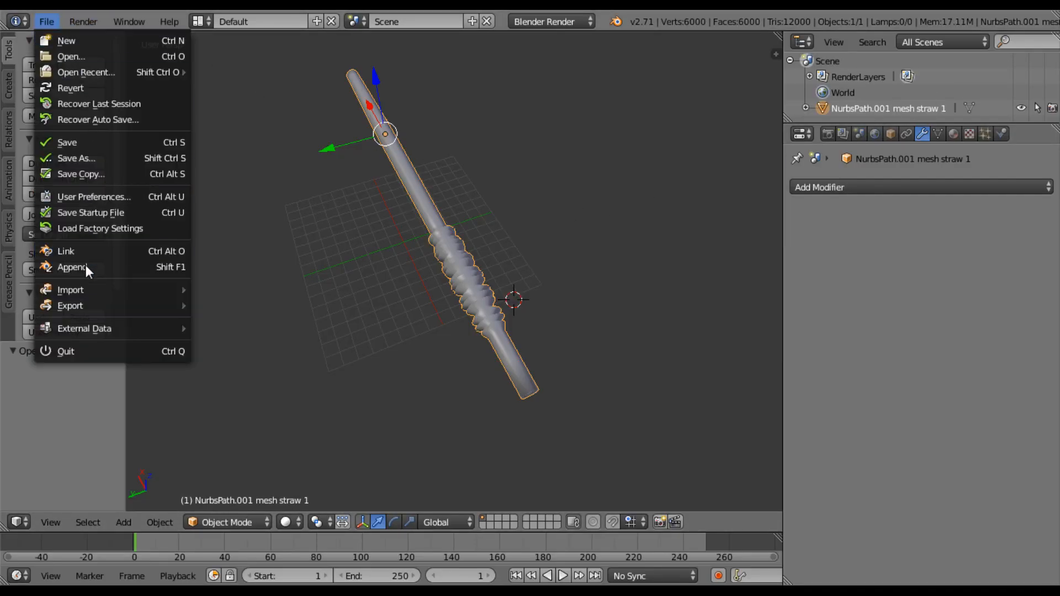
mouse_move(92, 305)
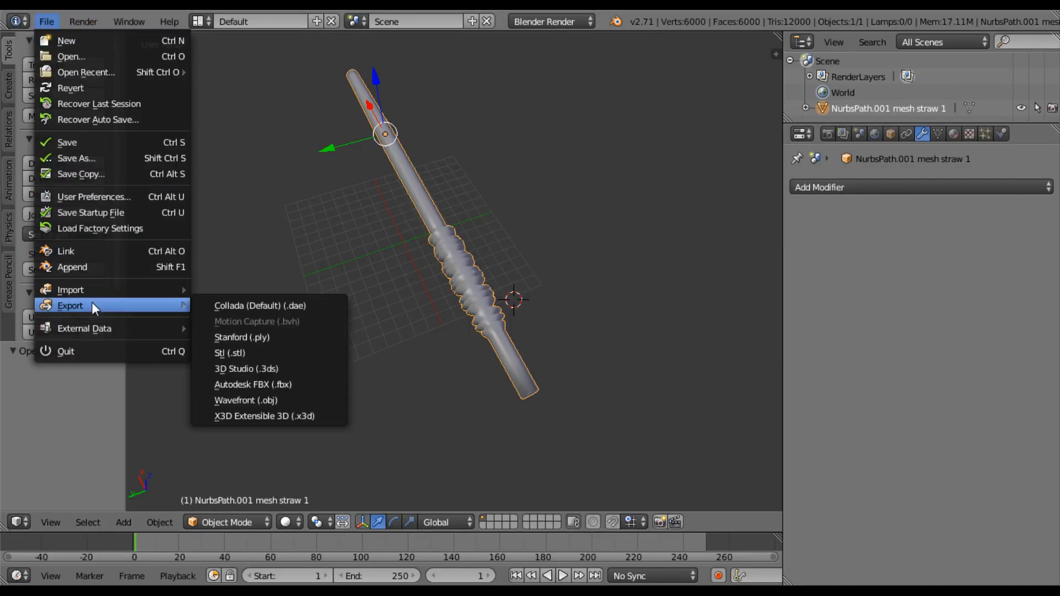
click(289, 386)
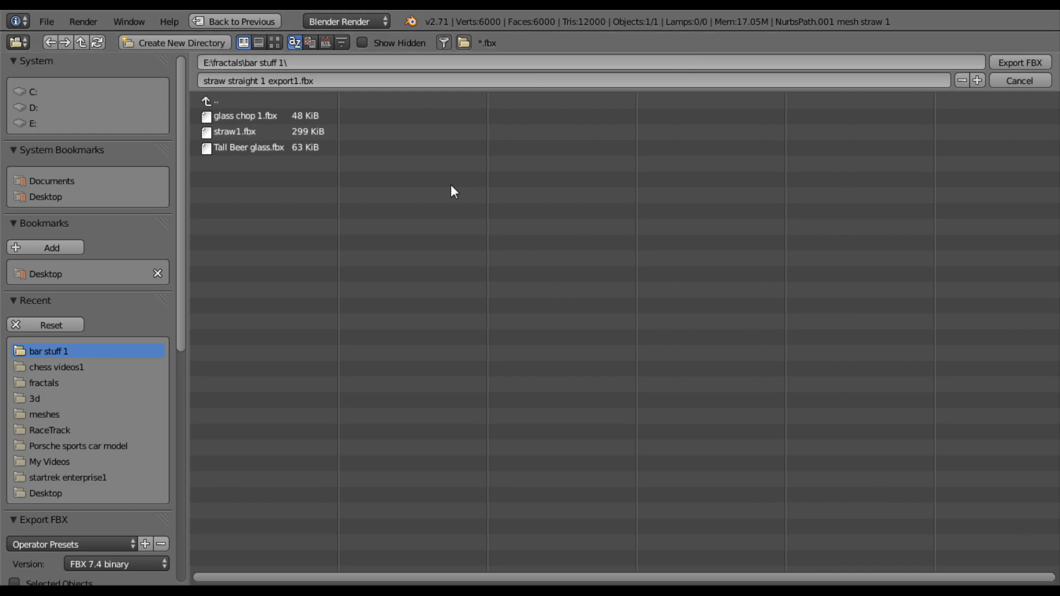
click(269, 79)
click(269, 79)
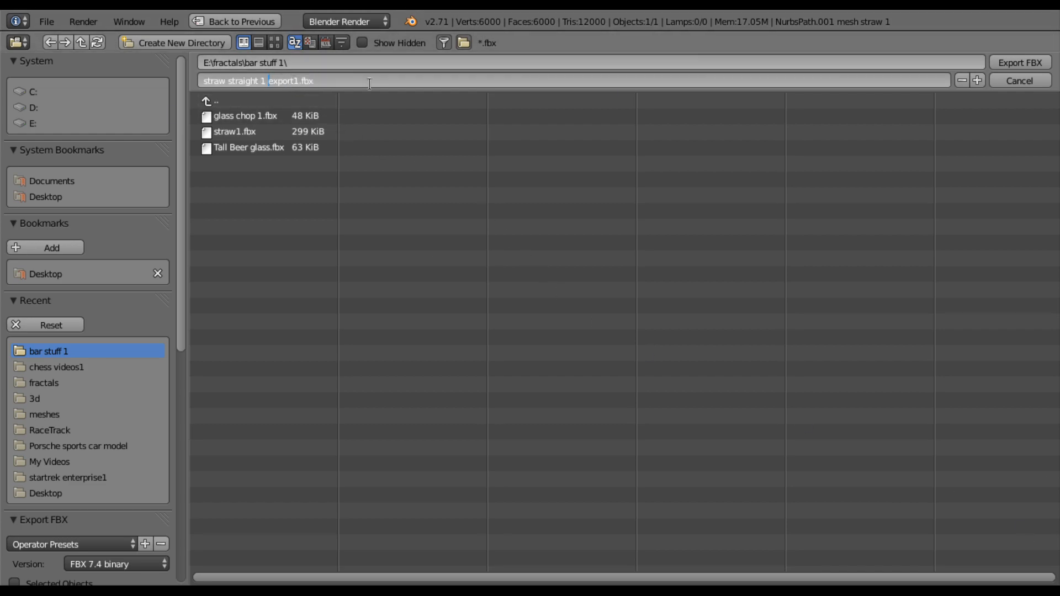
key(Delete)
key(Delete)
key(Delete)
key(Delete)
key(Delete)
key(Delete)
key(Delete)
key(BackSpace)
click(1005, 64)
click(1005, 65)
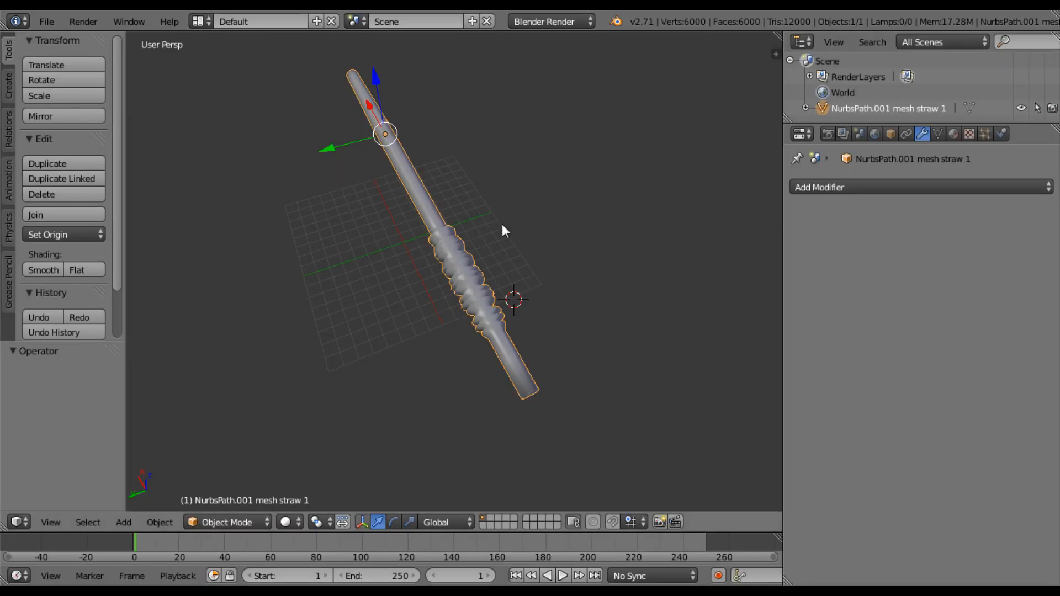
Inspect the finished straw mesh from both ends and from the side, near and far.
middle_drag(502, 223, 555, 305)
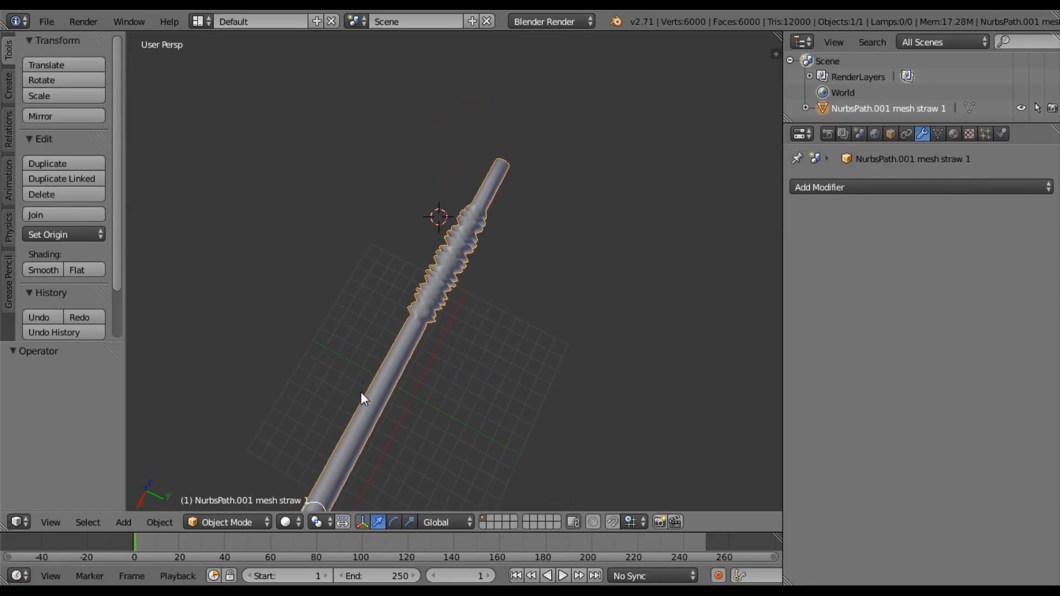
middle_drag(385, 462, 447, 319)
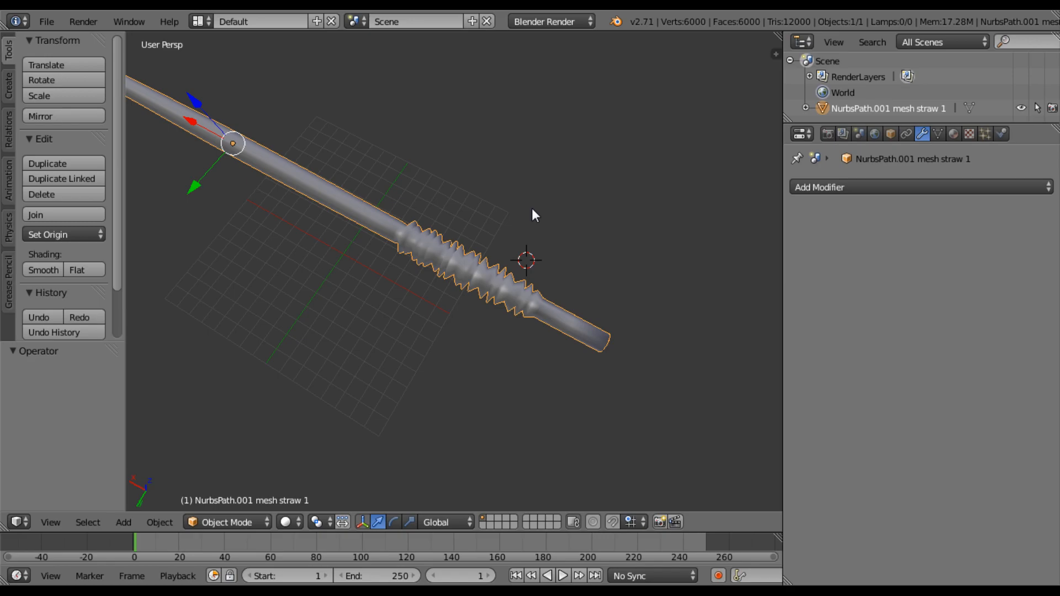
scroll(379, 212, down, 3)
scroll(423, 227, up, 3)
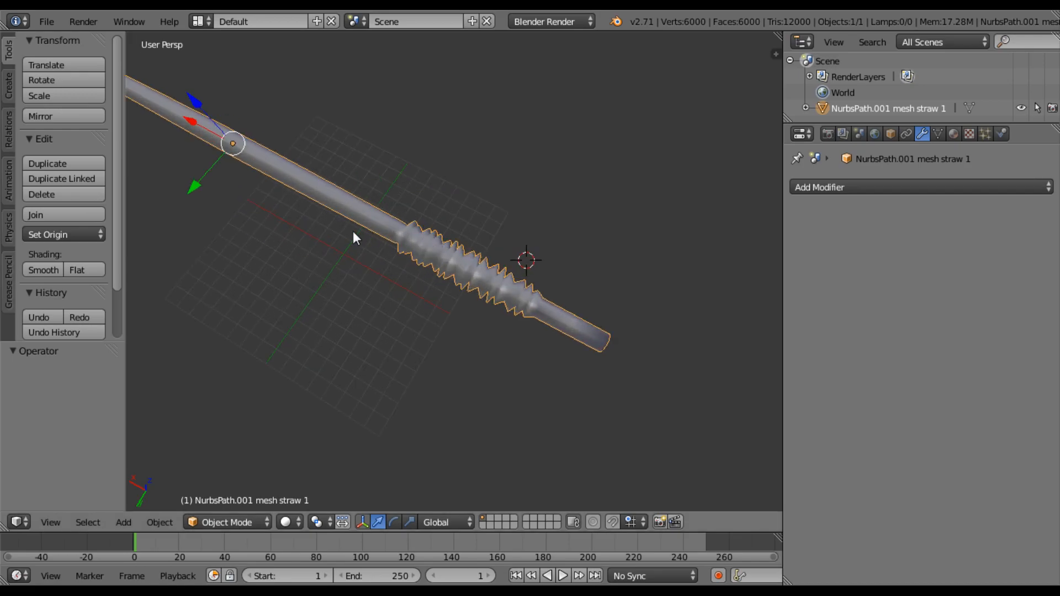
scroll(399, 235, up, 1)
scroll(522, 240, down, 2)
scroll(522, 240, up, 1)
scroll(436, 224, down, 1)
scroll(409, 236, up, 1)
mouse_move(409, 237)
middle_down()
mouse_move(385, 244)
mouse_move(410, 225)
middle_up()
scroll(409, 225, down, 3)
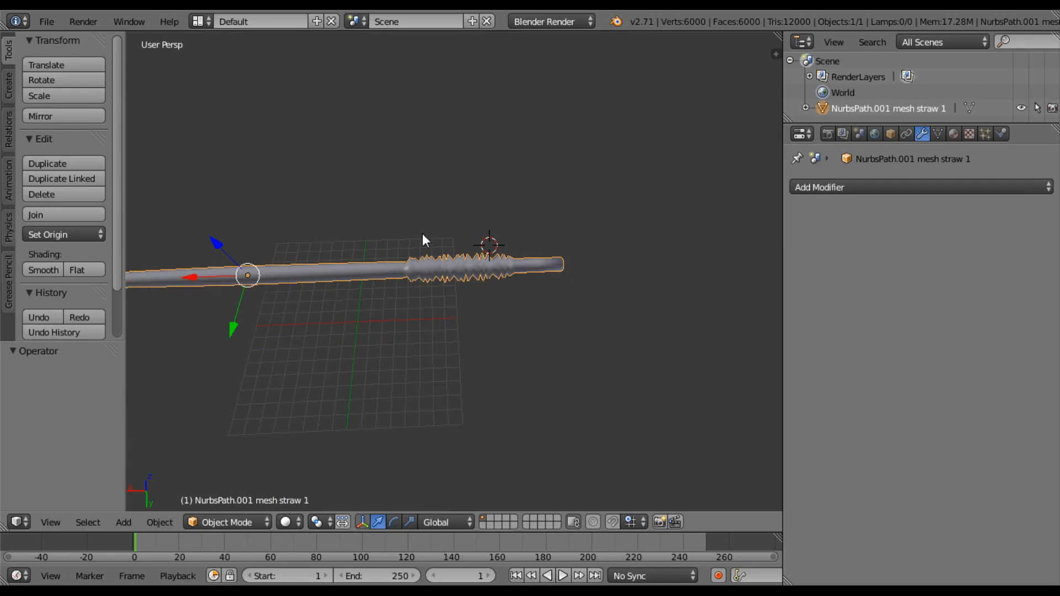